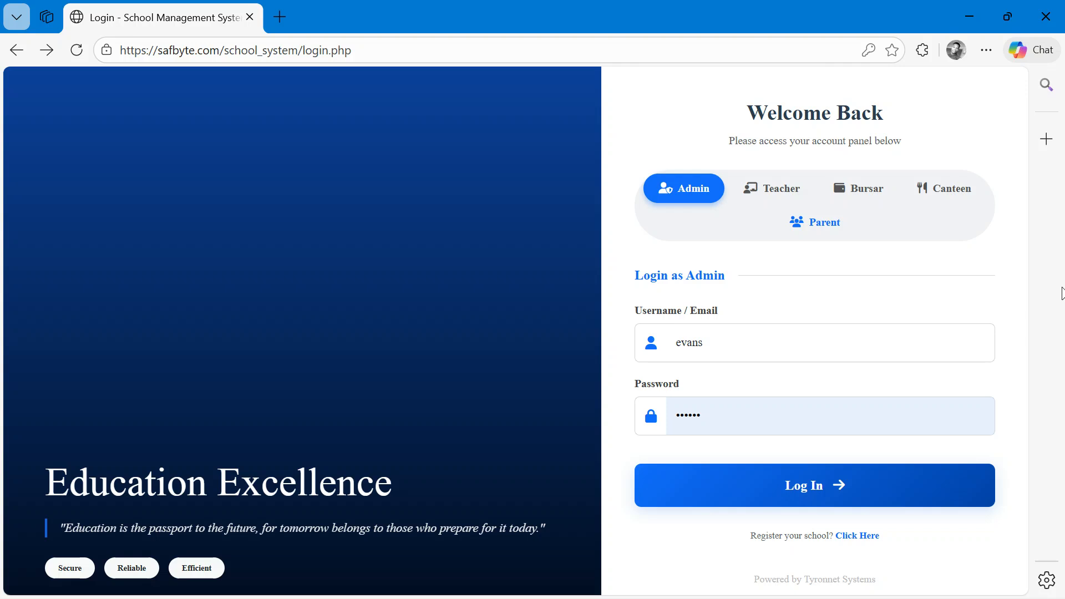
- Switch to the browser with the hosting panel and open the school_system file manager tab
key("alt+Tab")
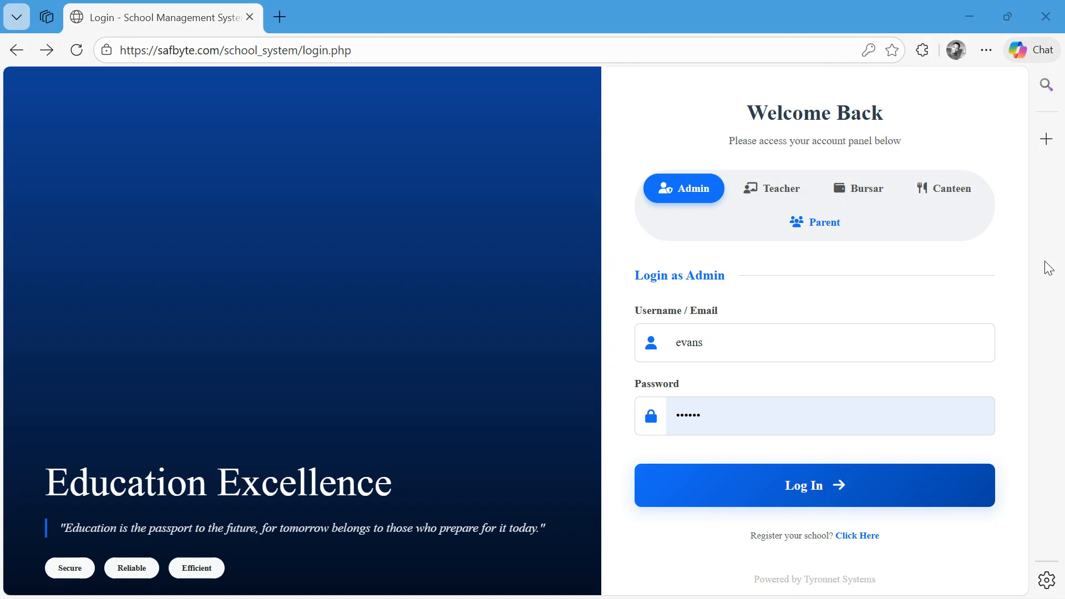
left_click(668, 283)
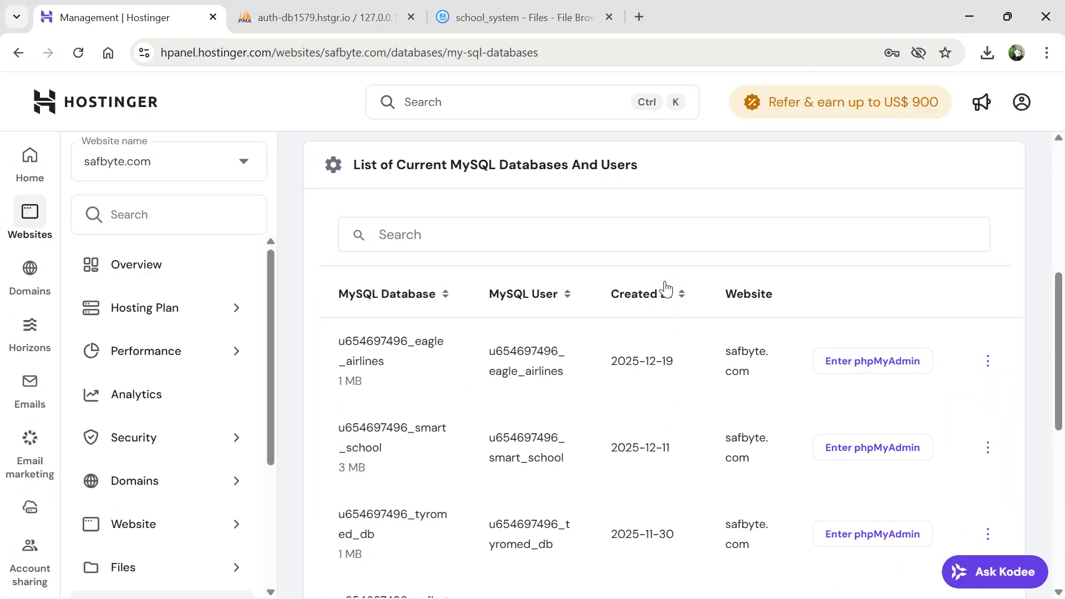
left_click(494, 22)
scroll(409, 311, "down", 8)
scroll(409, 360, "up", 8)
scroll(388, 344, "down", 6)
scroll(356, 300, "up", 7)
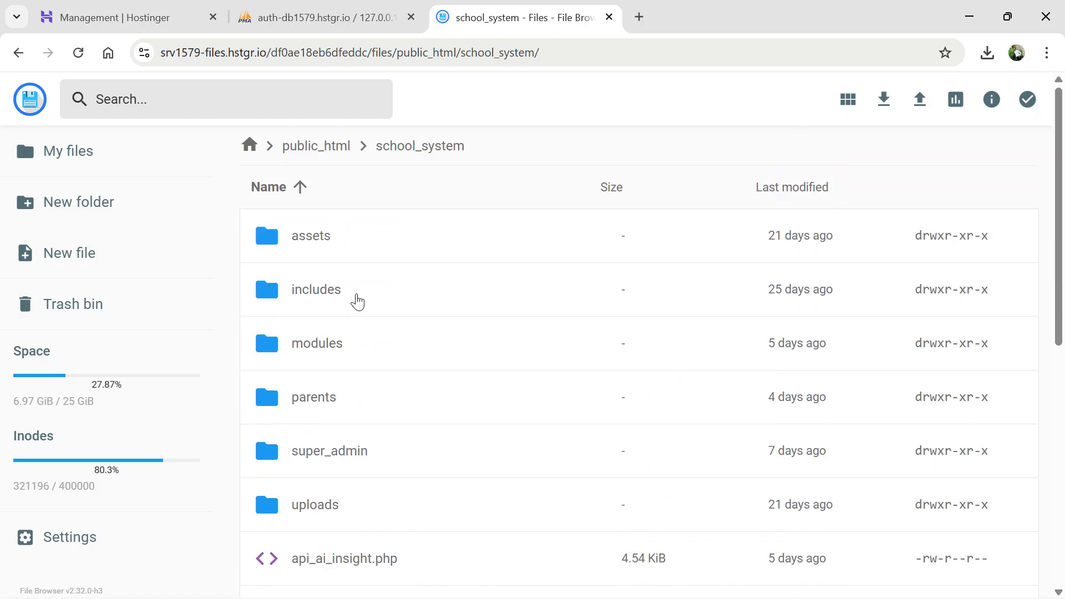
- Open the modules folder and then its academic subfolder in the file manager
double_click(350, 349)
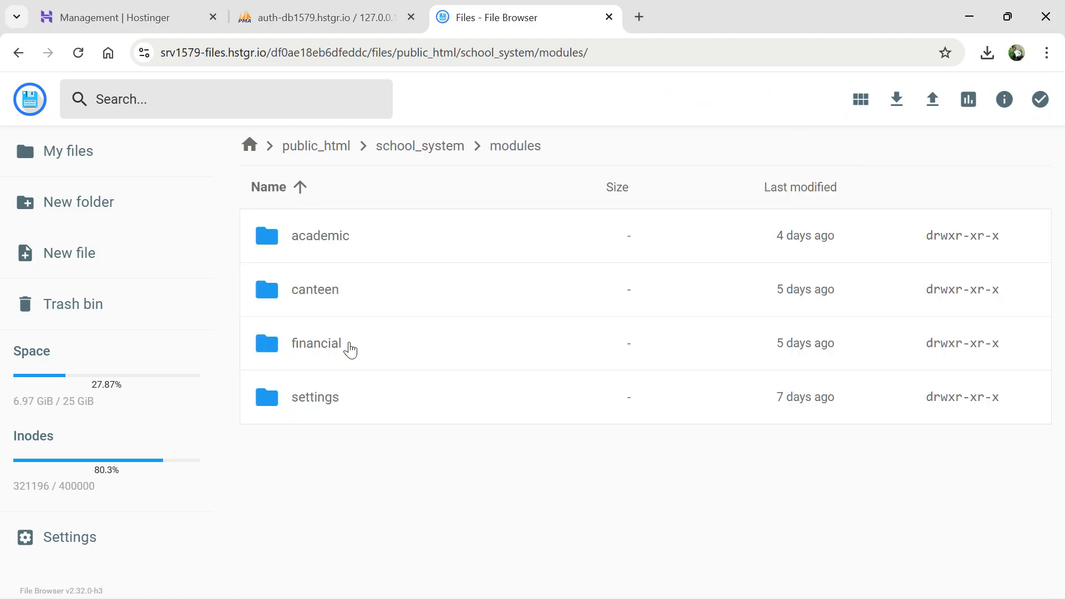
scroll(575, 283, "up", 5)
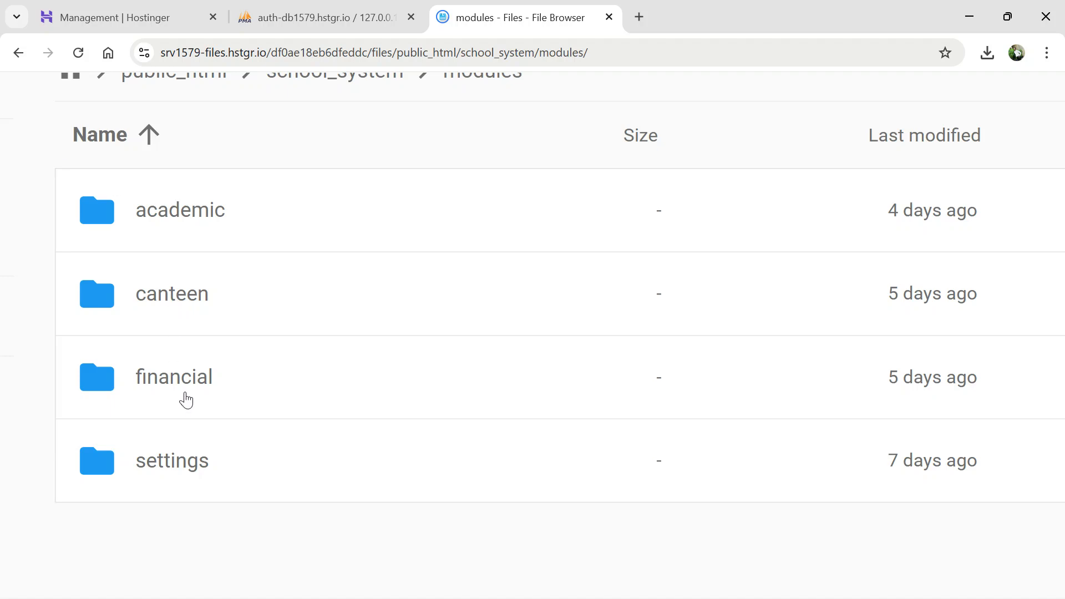
double_click(161, 218)
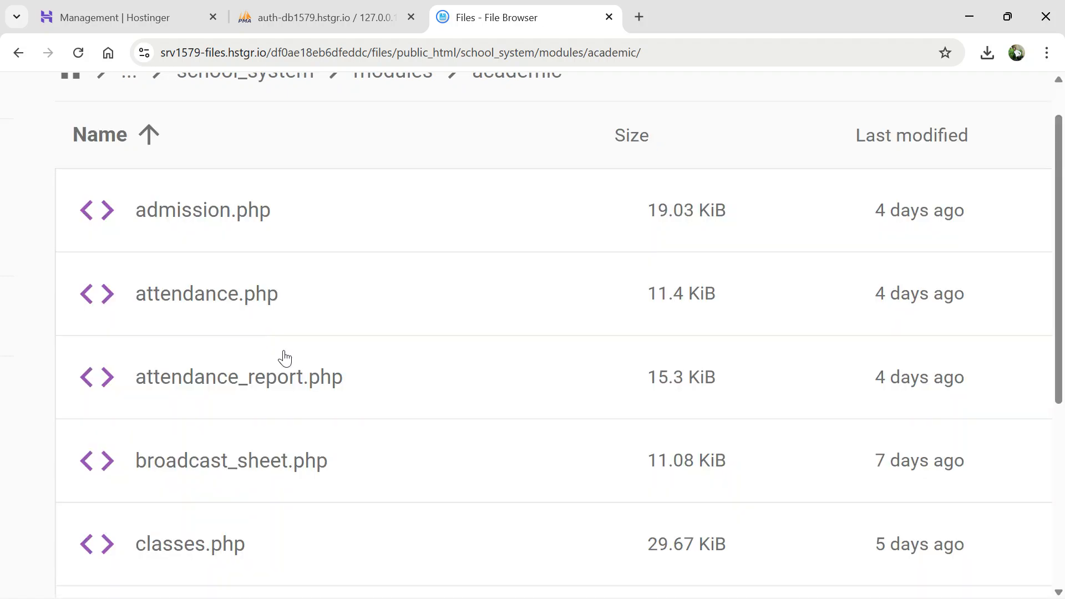
scroll(356, 372, "down", 10)
scroll(358, 372, "up", 10)
- Open admission.php, read through its code, then close it and return to the modules folder
double_click(255, 328)
scroll(341, 364, "down", 15)
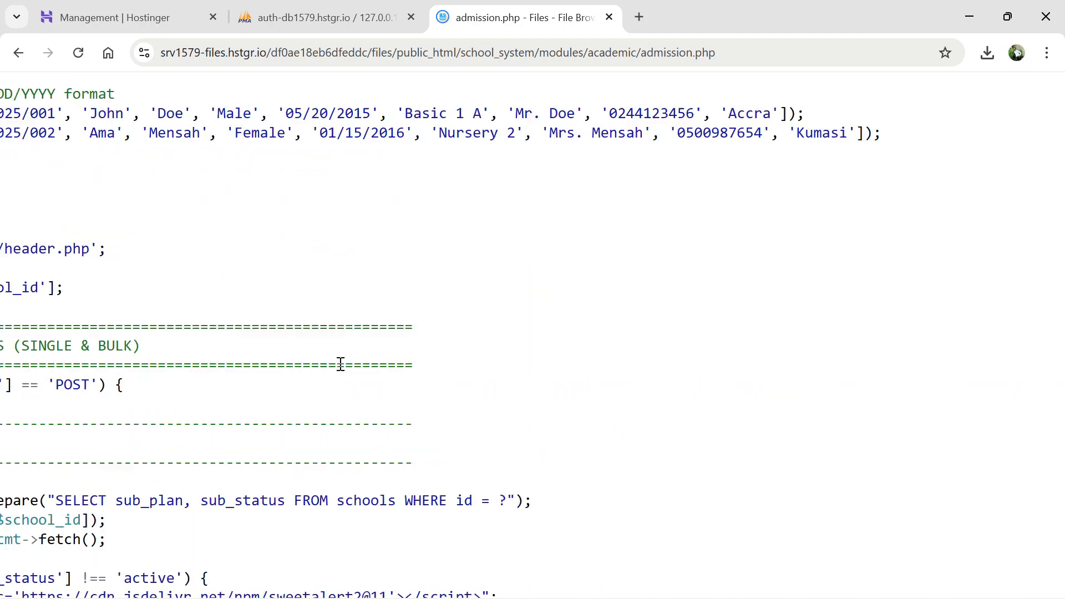
scroll(341, 363, "down", 4)
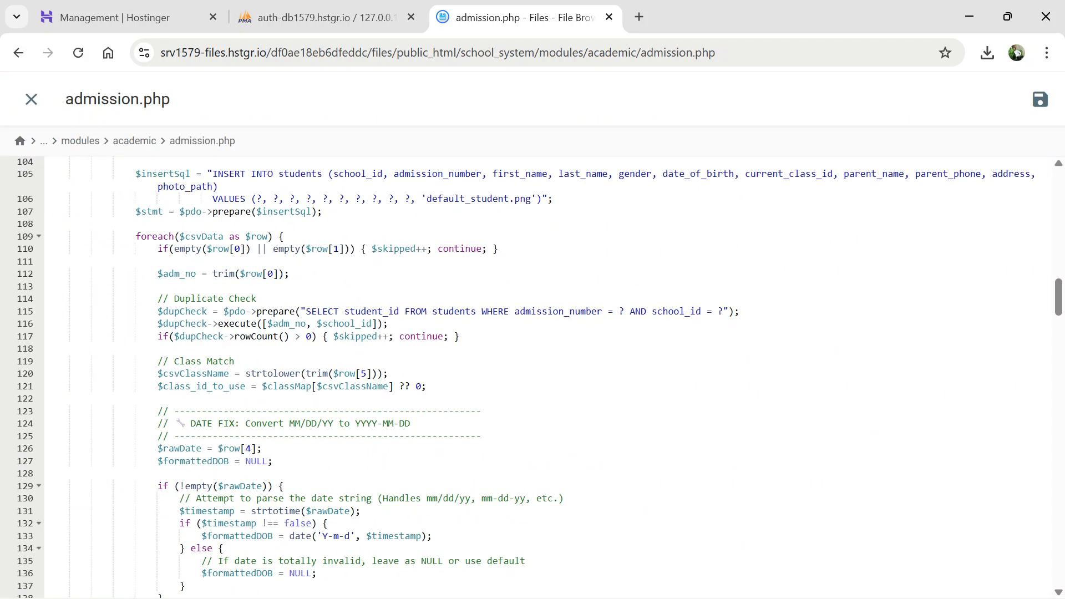
scroll(340, 363, "up", 3)
scroll(533, 339, "up", 15)
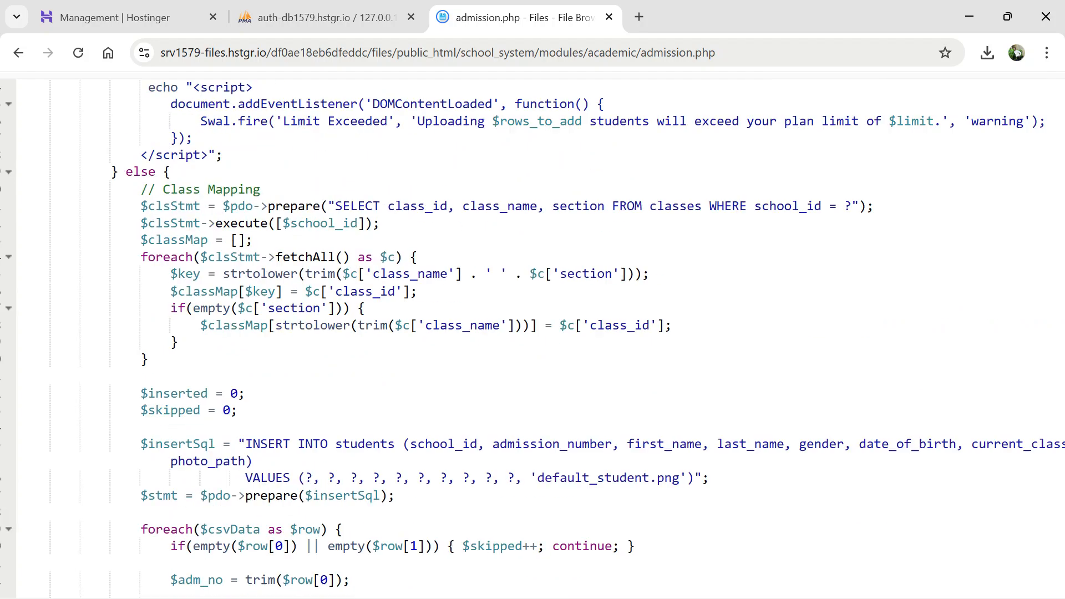
scroll(533, 338, "up", 10)
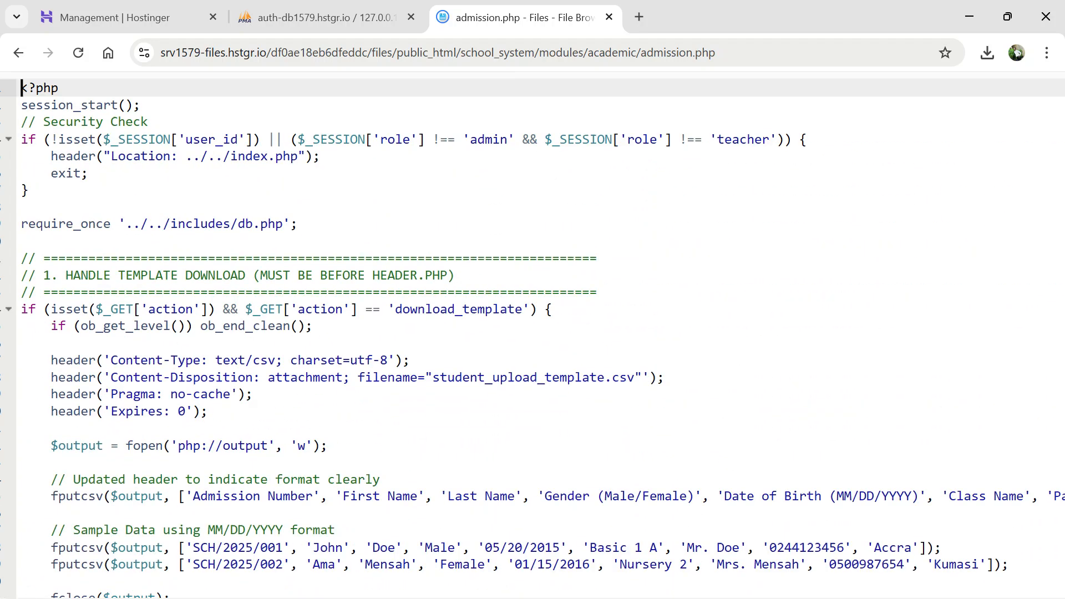
scroll(119, 156, "down", 3)
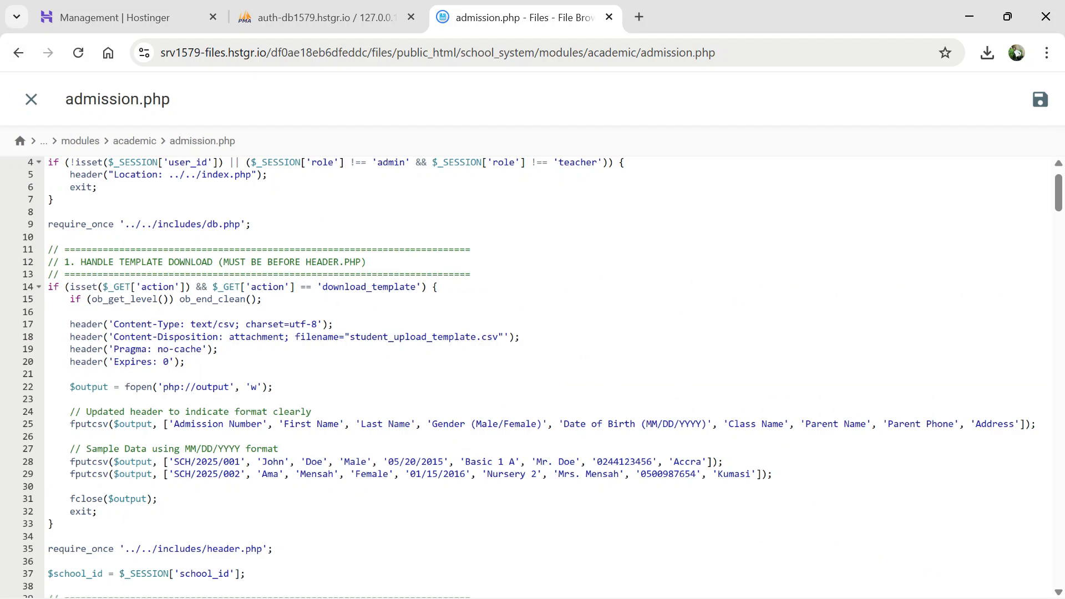
left_click(31, 99)
left_click(453, 146)
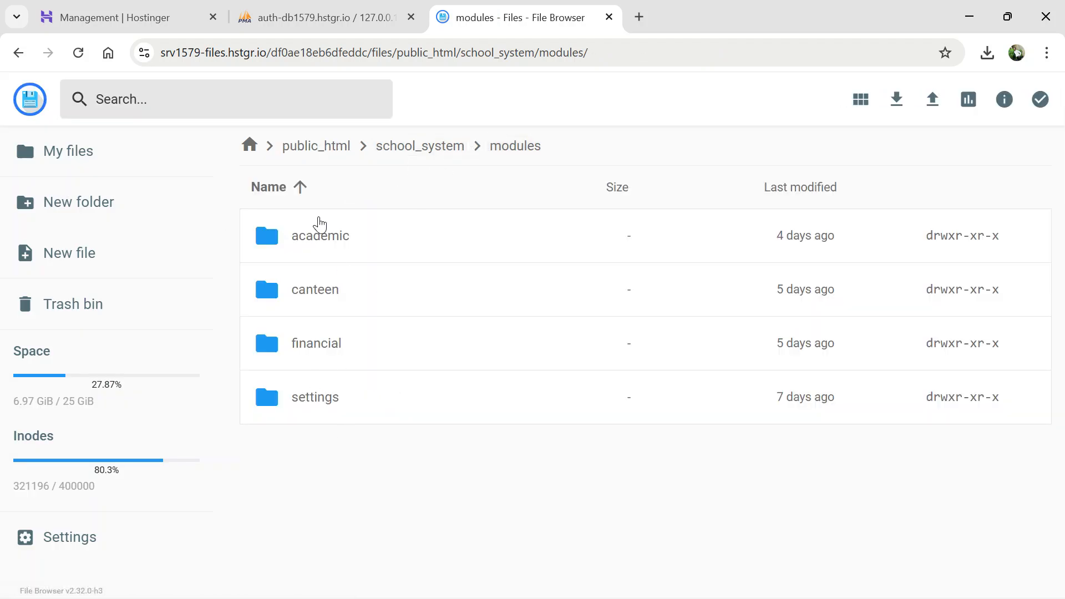
- Switch to phpMyAdmin and examine the users table of the smart_school database
left_click(315, 18)
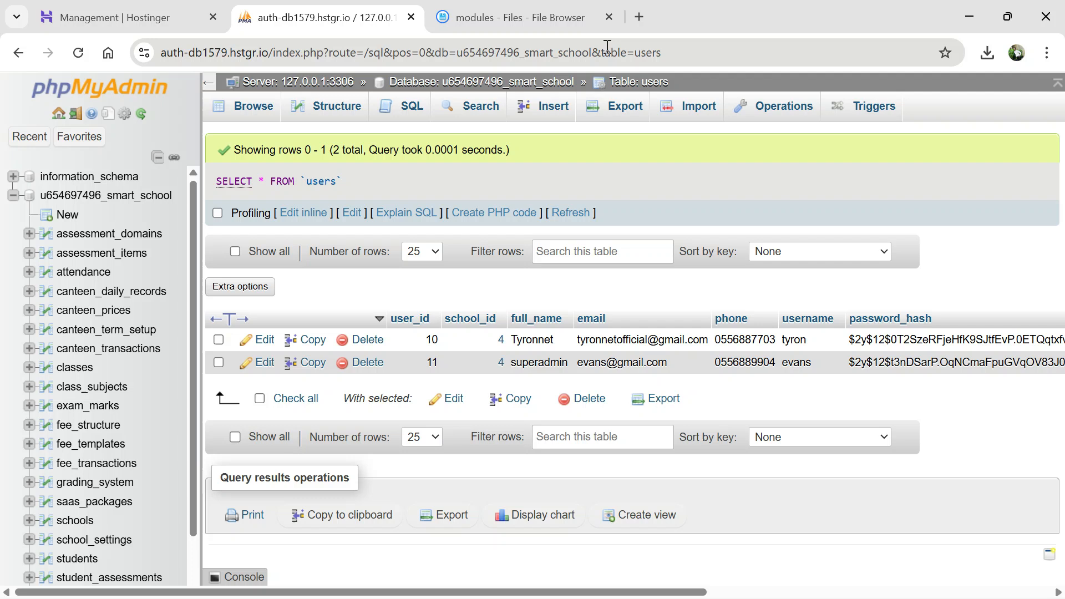
scroll(94, 371, "down", 2)
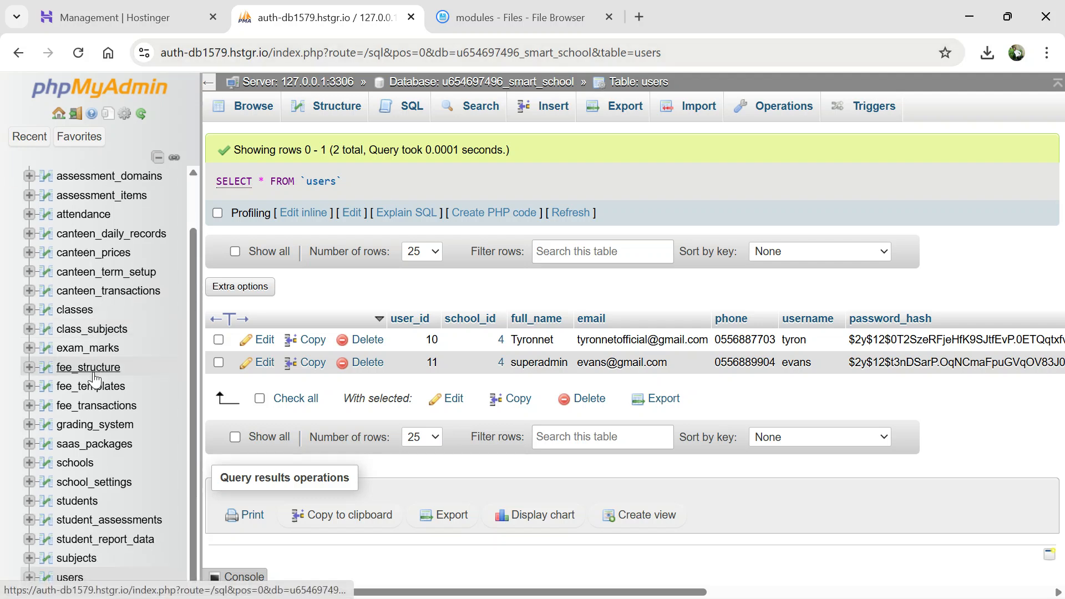
scroll(93, 369, "up", 2)
scroll(93, 369, "up", 1)
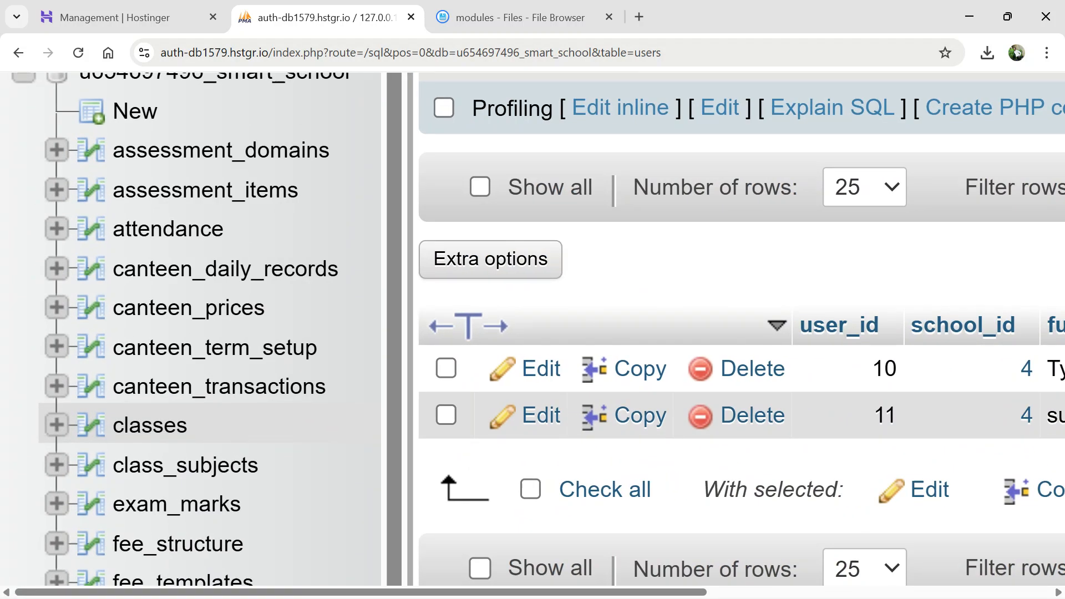
scroll(93, 369, "up", 5)
scroll(93, 368, "down", 1)
scroll(206, 421, "up", 2)
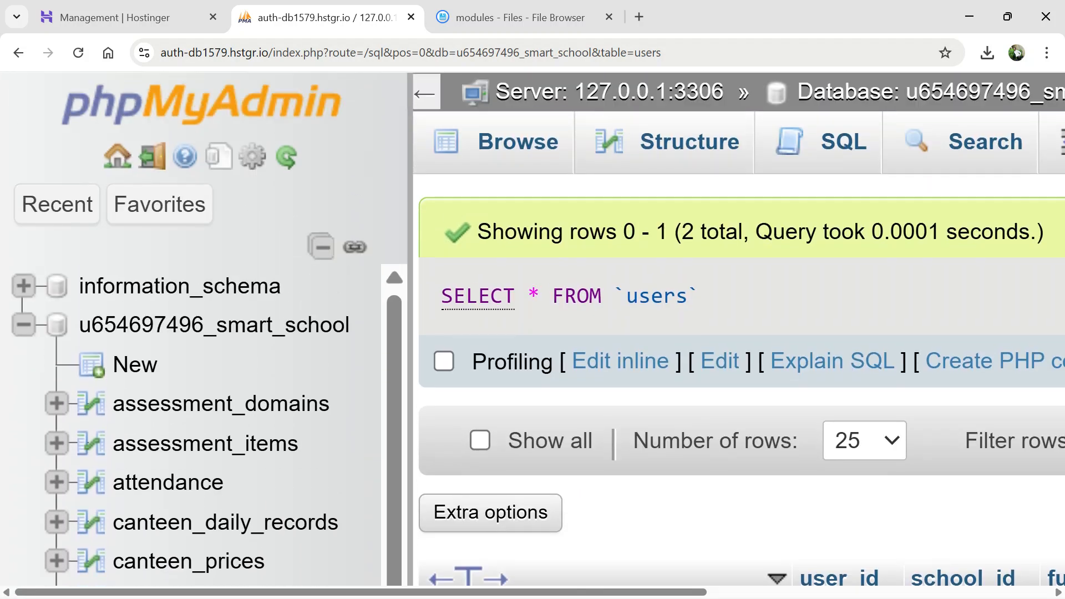
scroll(206, 498, "down", 2)
scroll(207, 498, "down", 2)
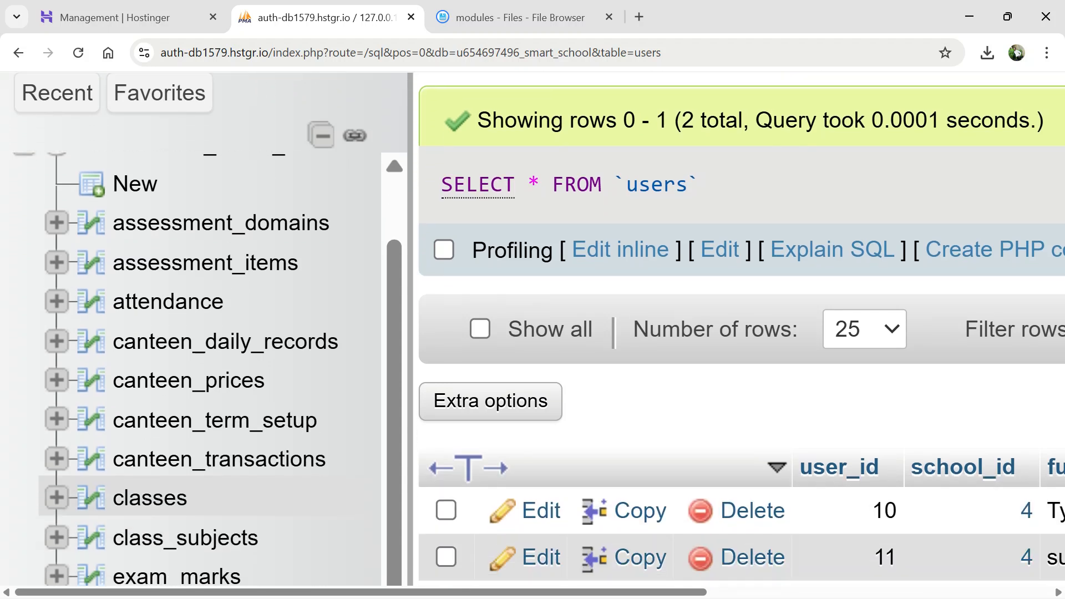
scroll(206, 528, "down", 10)
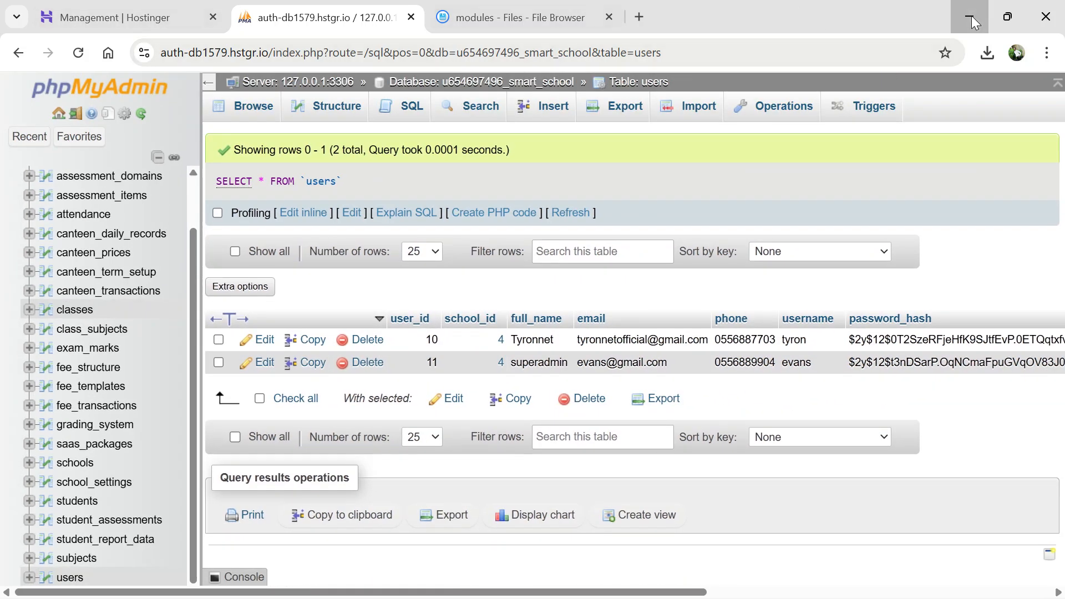
- Return to the school login page and clear the username and password fields of the admin login form
left_click(971, 15)
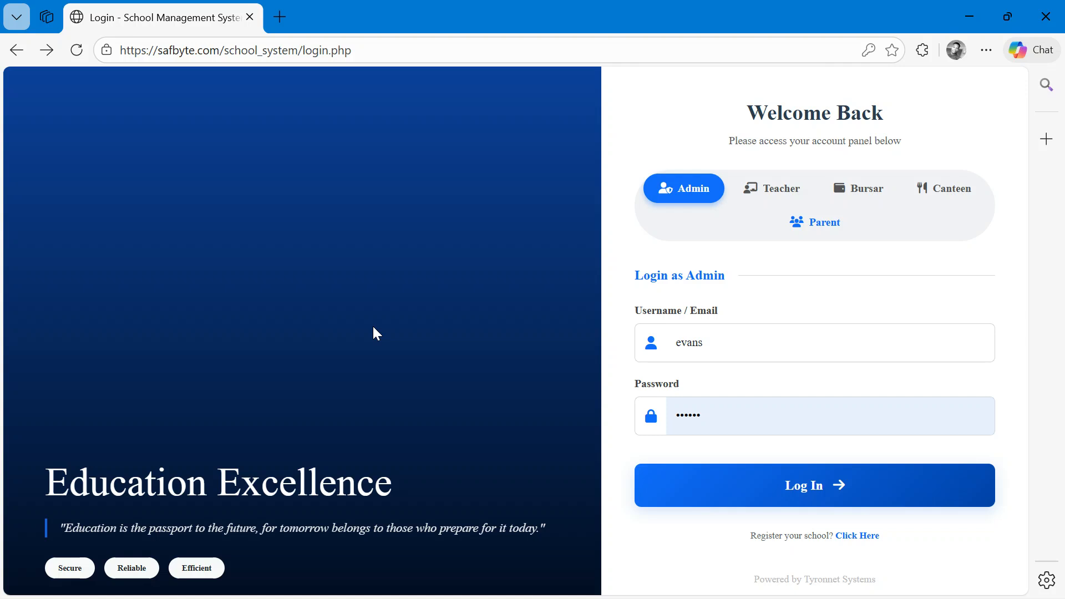
left_click(781, 347)
key("BackSpace")
key("BackSpace")
key("BackSpace")
key("BackSpace")
key("BackSpace")
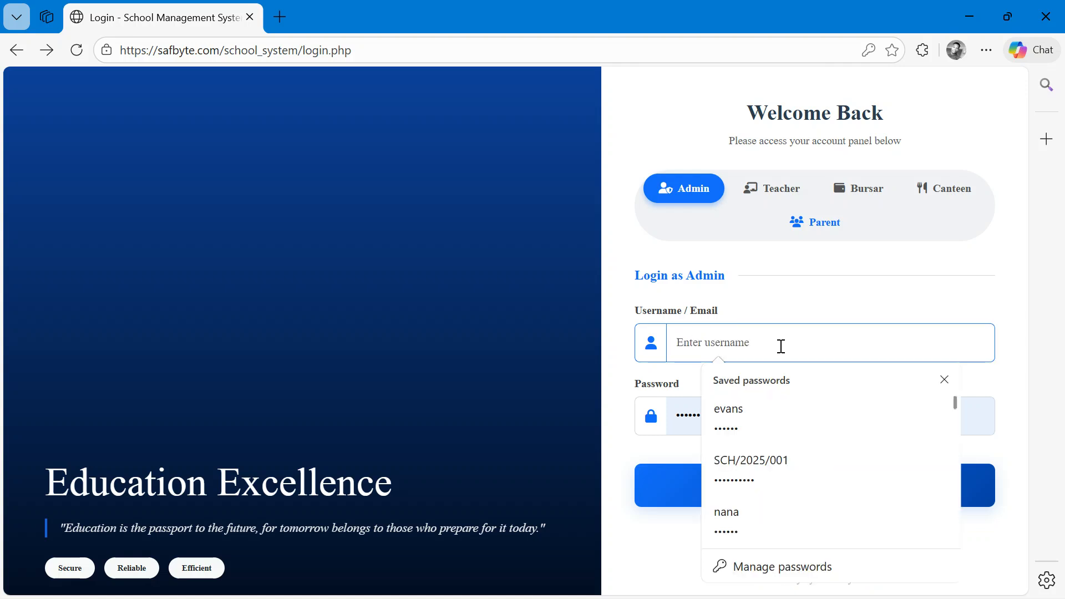
left_click(945, 380)
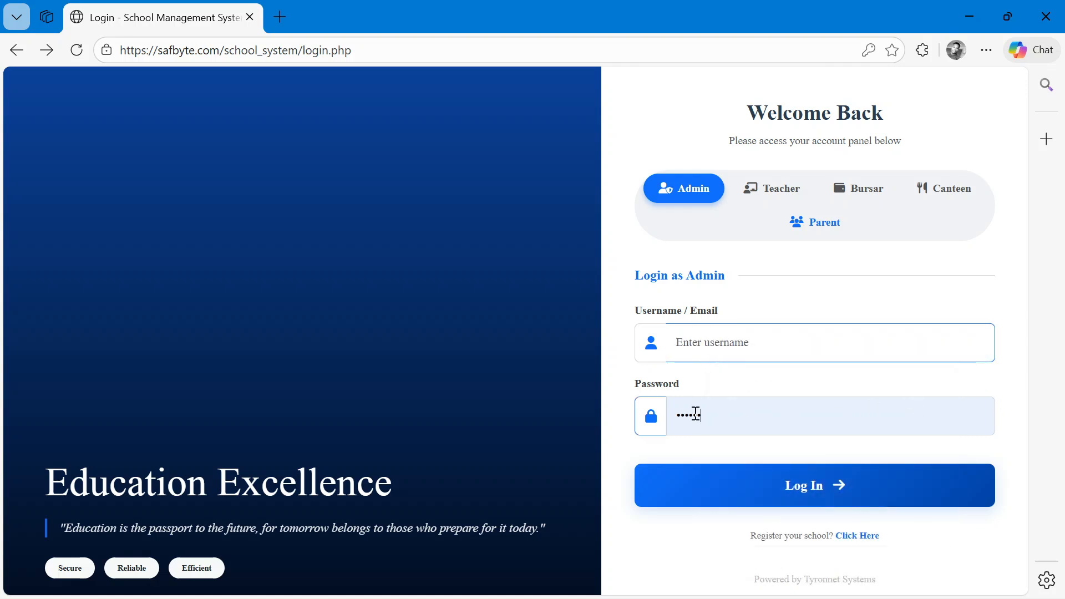
double_click(720, 411)
key("BackSpace")
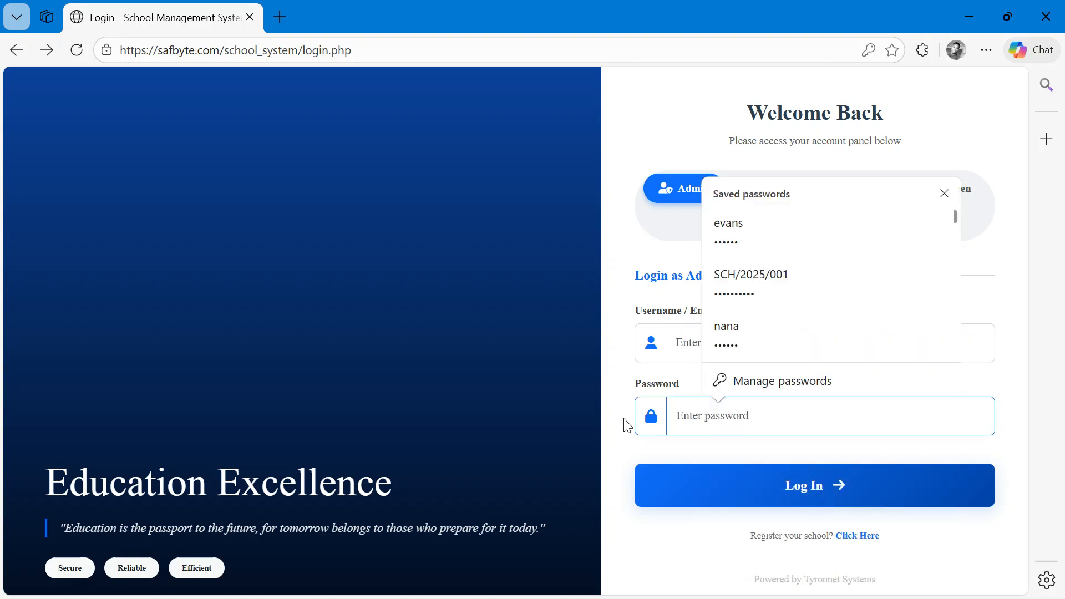
- Switch the login form through the Teacher, Bursar, Canteen and Parent roles
left_click(622, 187)
scroll(781, 390, "up", 2)
scroll(488, 383, "up", 2)
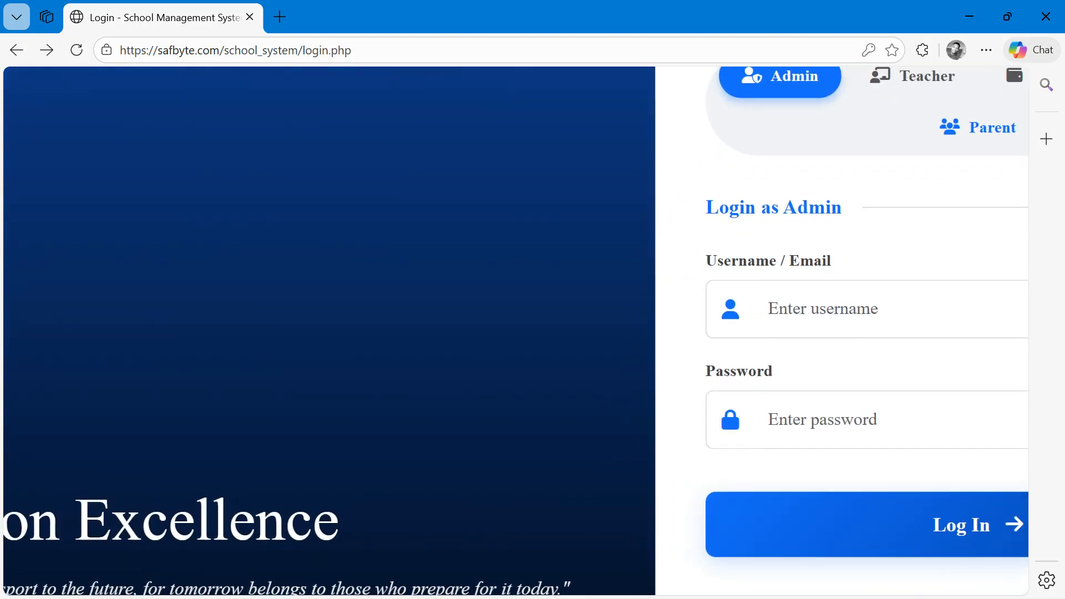
scroll(488, 384, "right", 4)
scroll(488, 384, "up", 3)
scroll(689, 475, "up", 1)
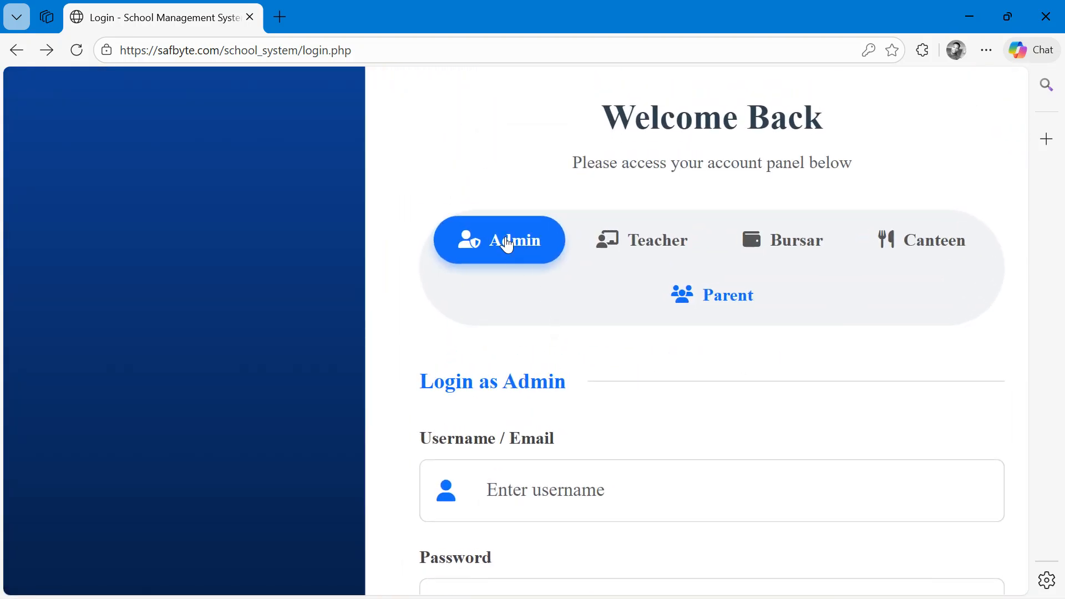
left_click(674, 248)
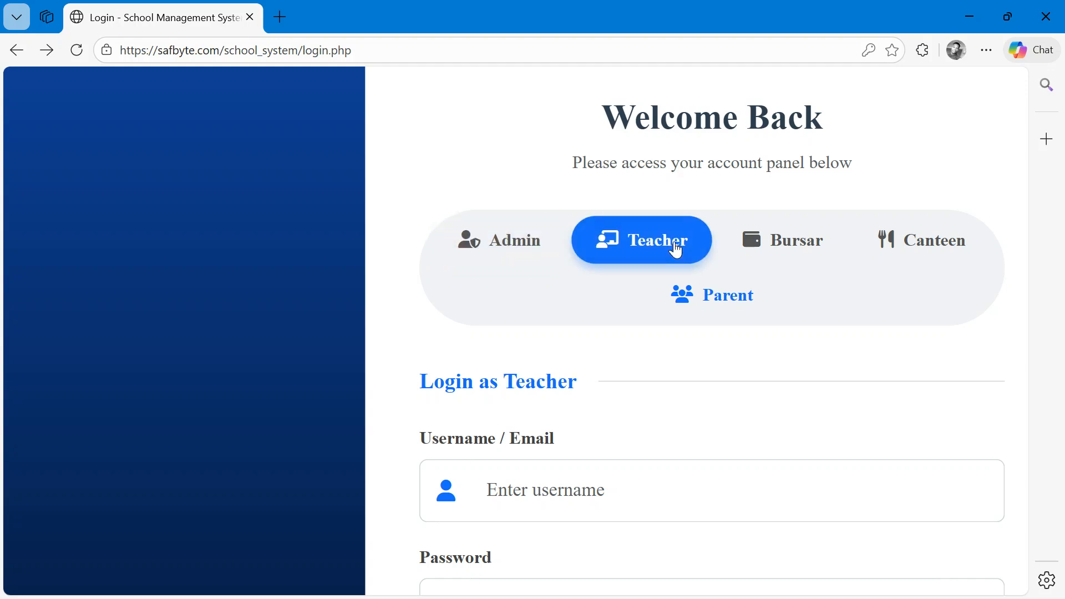
left_click(794, 241)
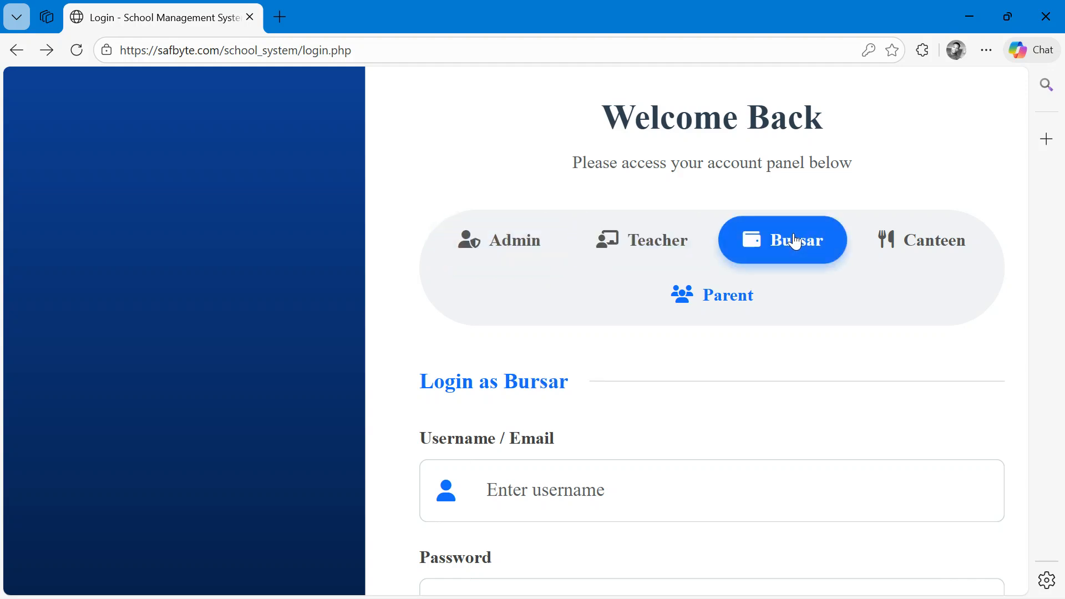
left_click(926, 248)
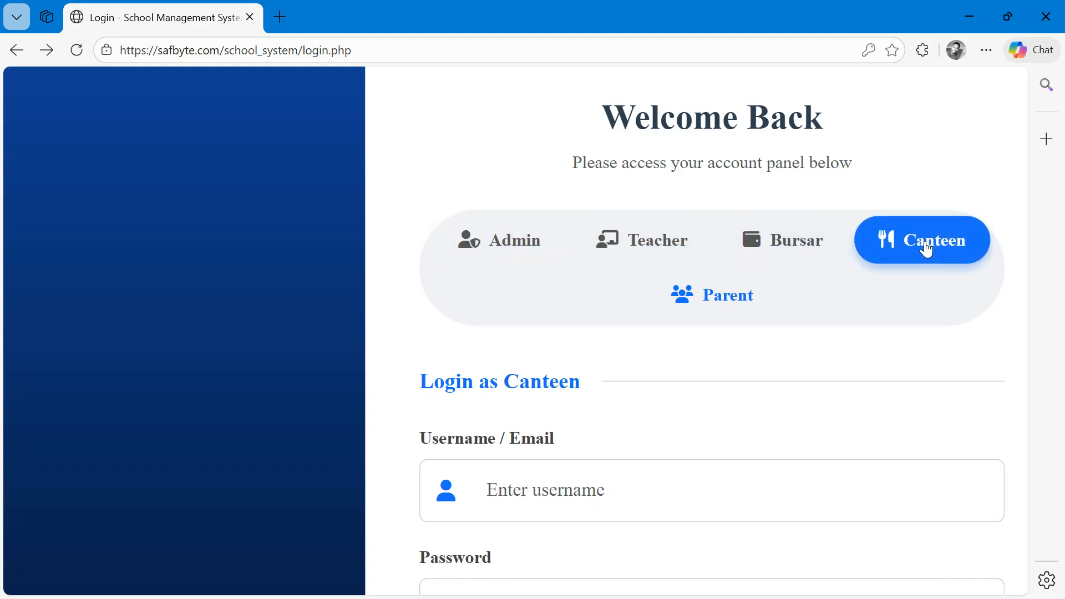
left_click(720, 305)
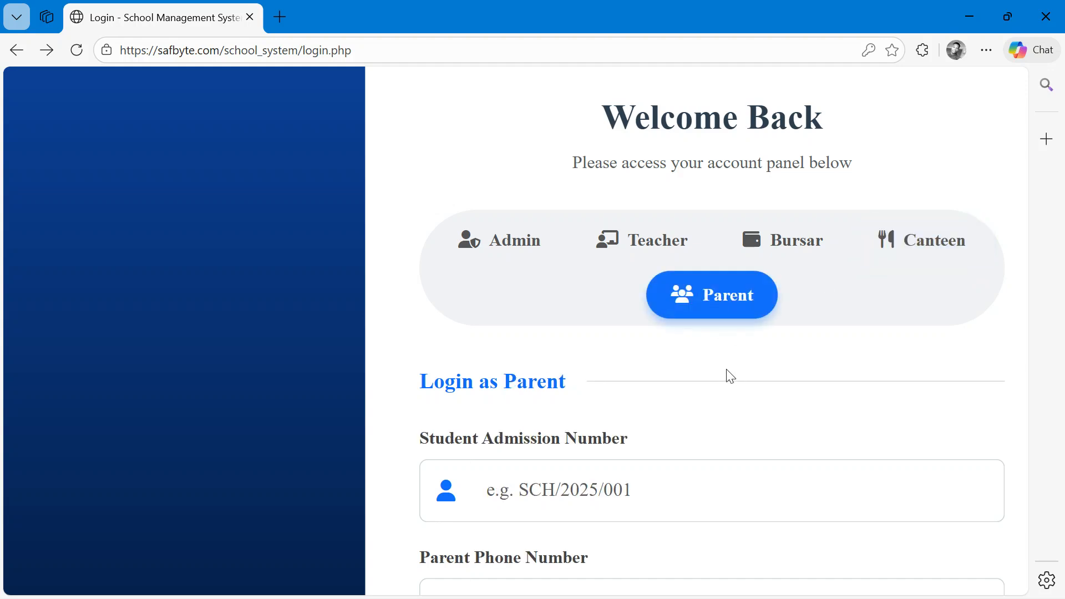
- Open the school registration page from the login form and look over its sign-up fields
scroll(730, 377, "down", 2)
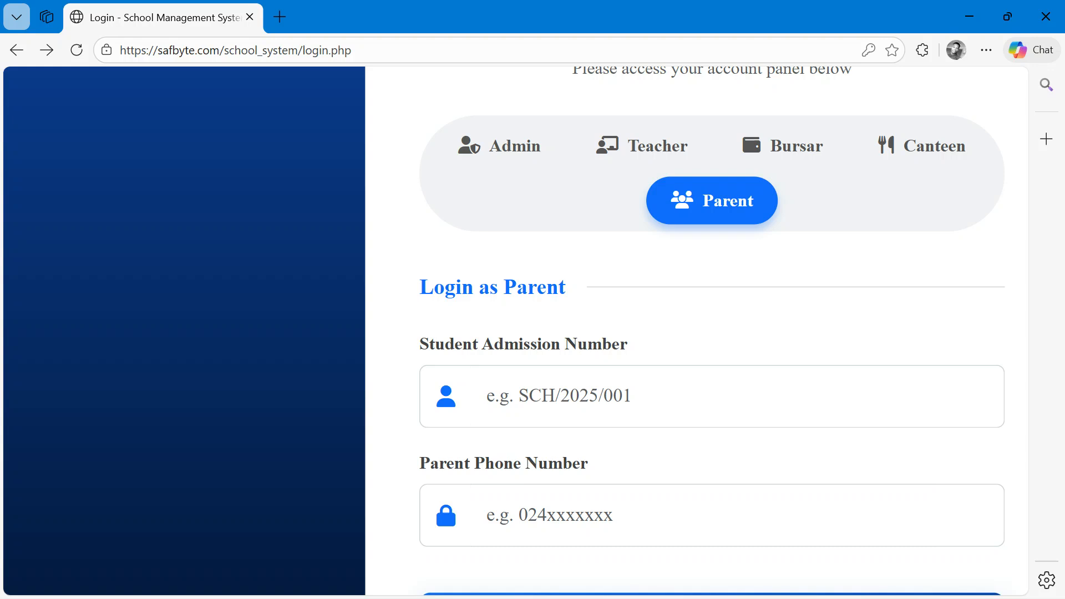
scroll(712, 333, "down", 2)
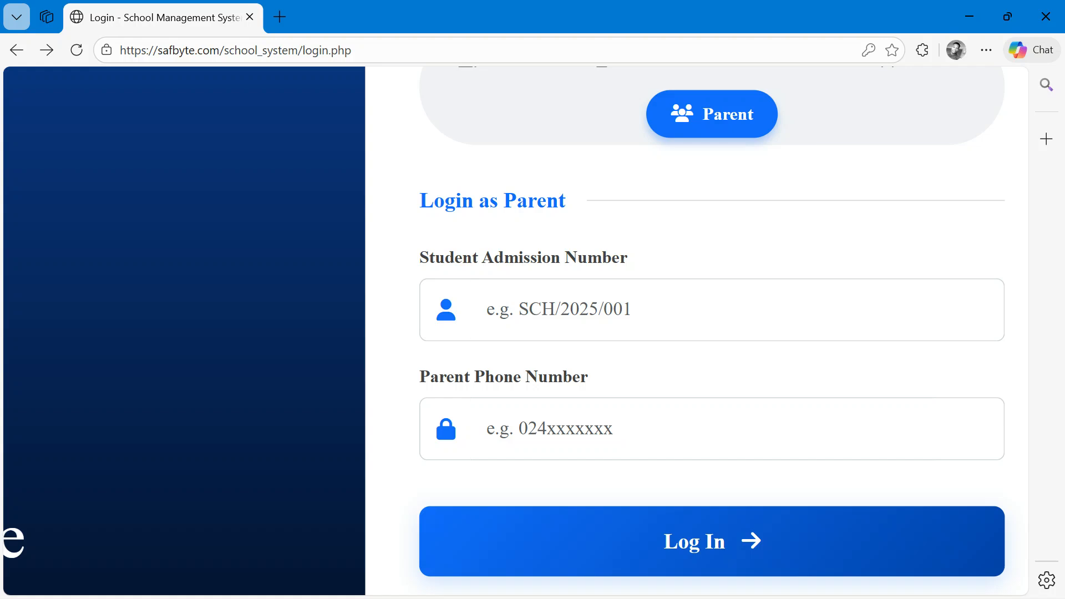
scroll(769, 533, "down", 5)
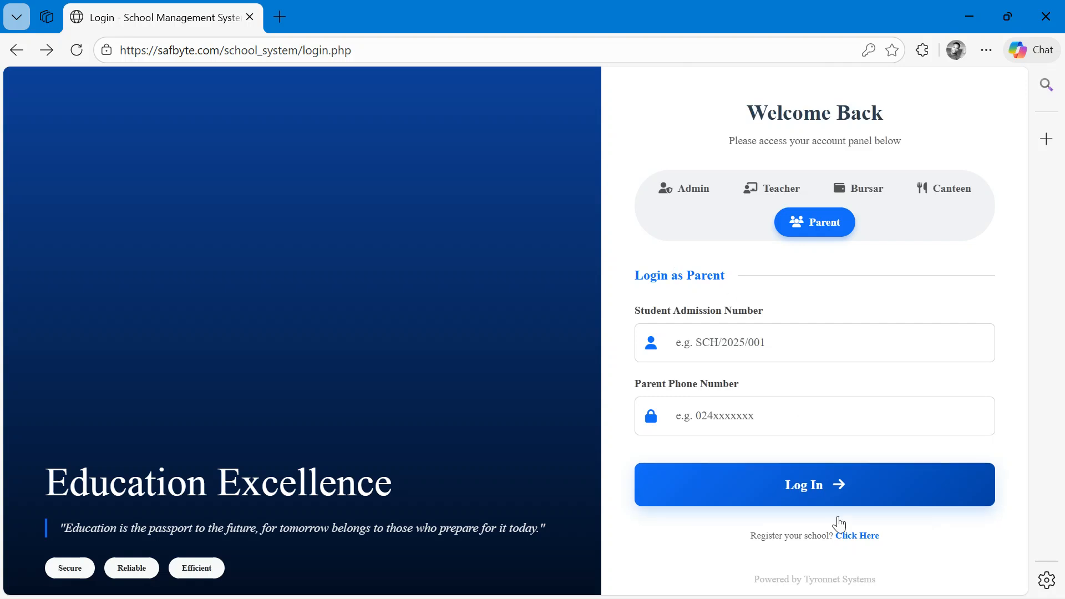
left_click(853, 537)
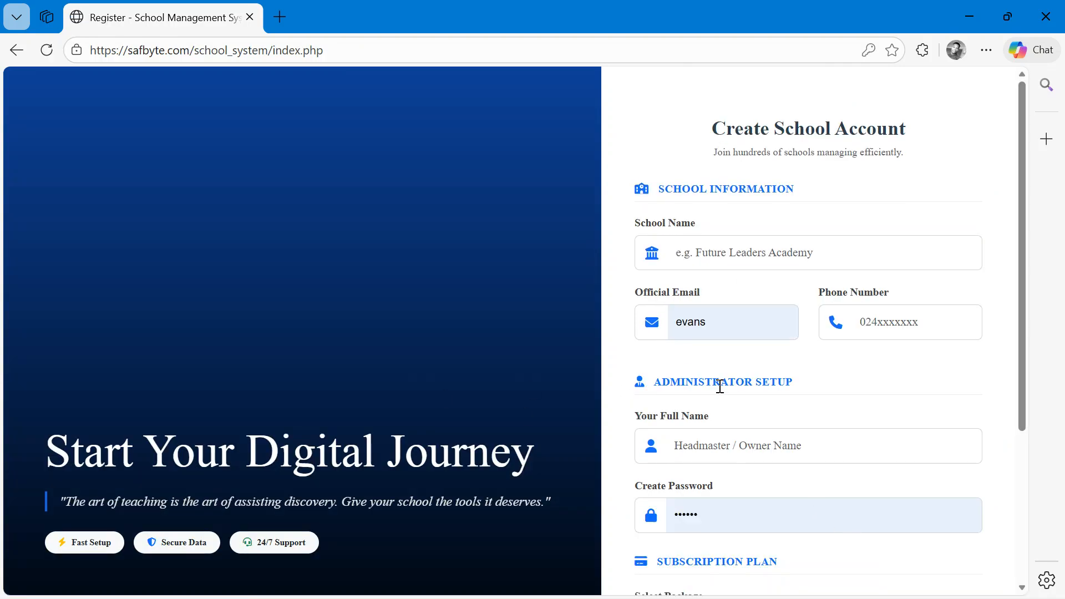
scroll(719, 387, "down", 4)
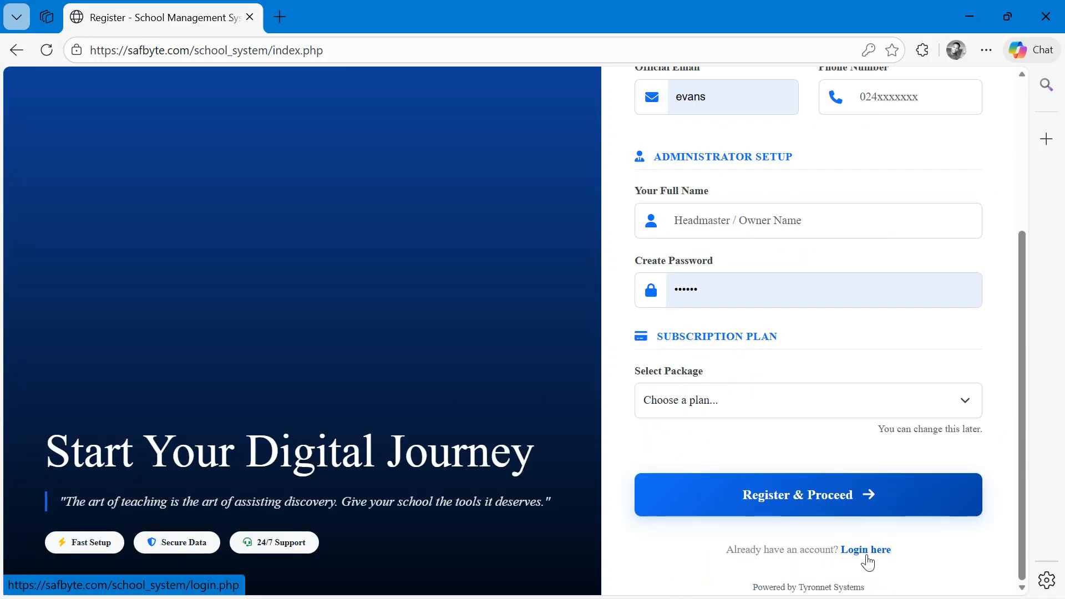
scroll(866, 557, "up", 4)
scroll(875, 557, "up", 8)
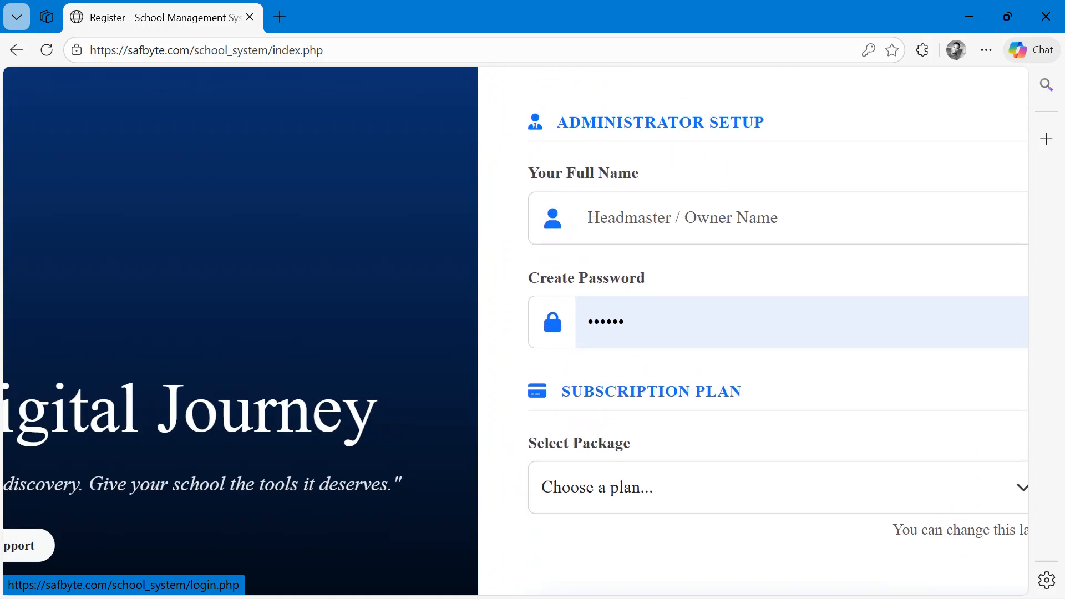
scroll(866, 556, "up", 2)
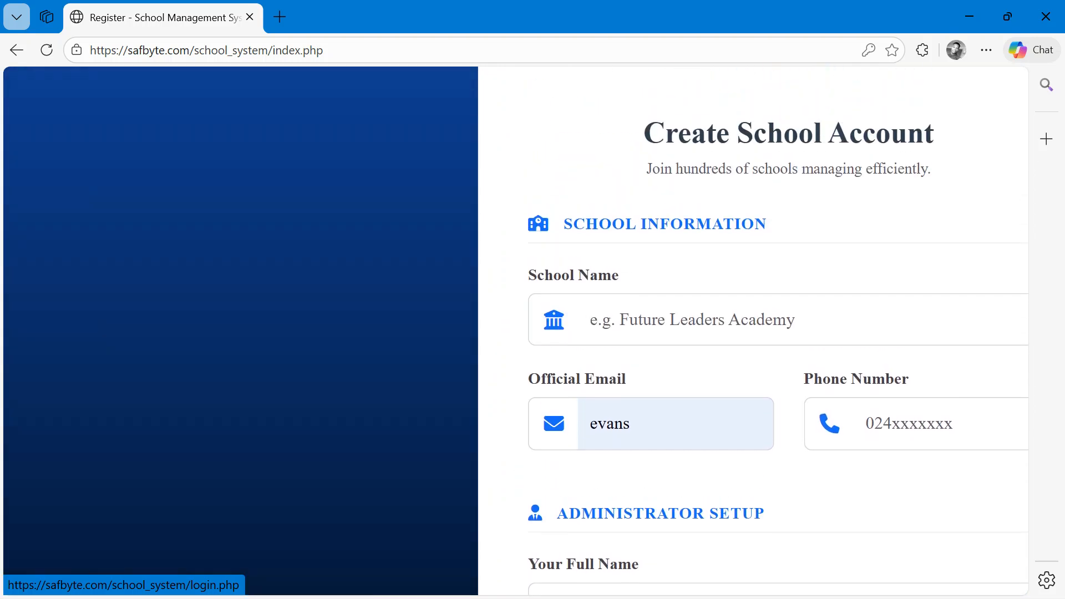
scroll(866, 557, "down", 2)
scroll(866, 557, "down", 3)
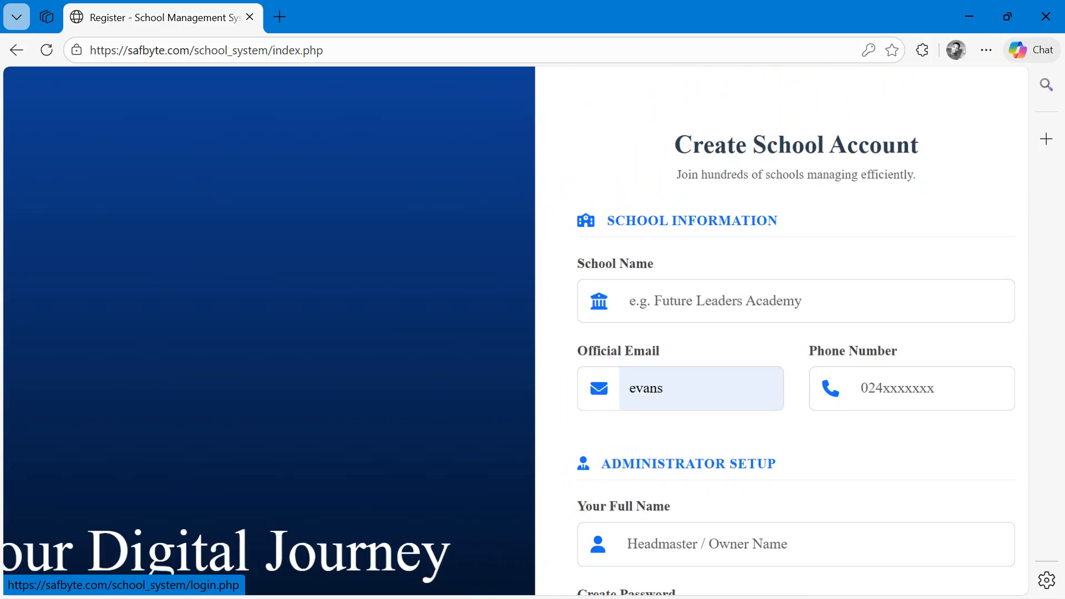
scroll(876, 361, "up", 3)
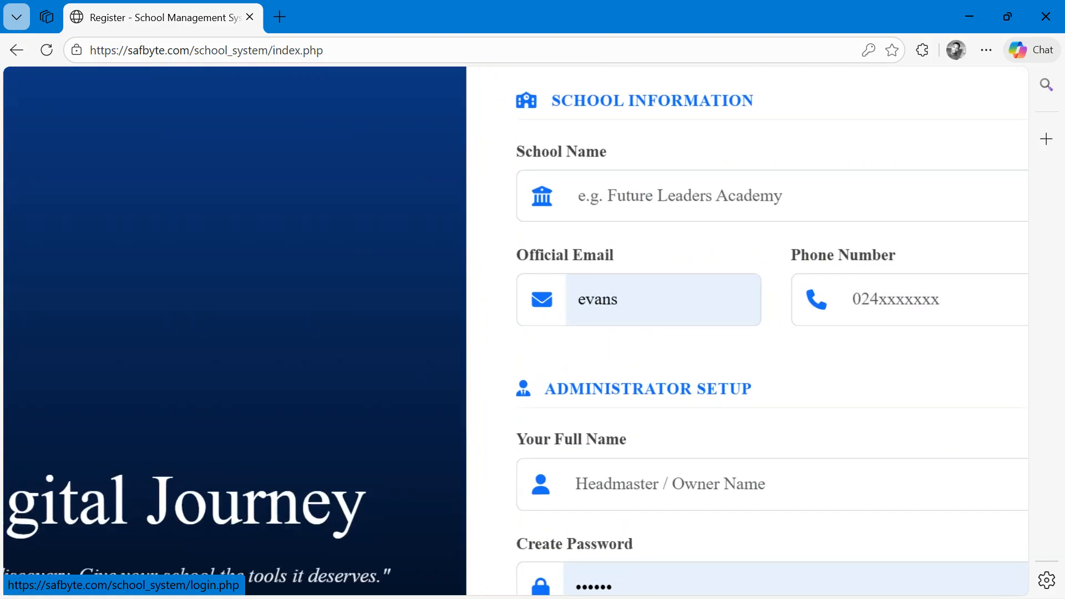
scroll(516, 332, "right", 2)
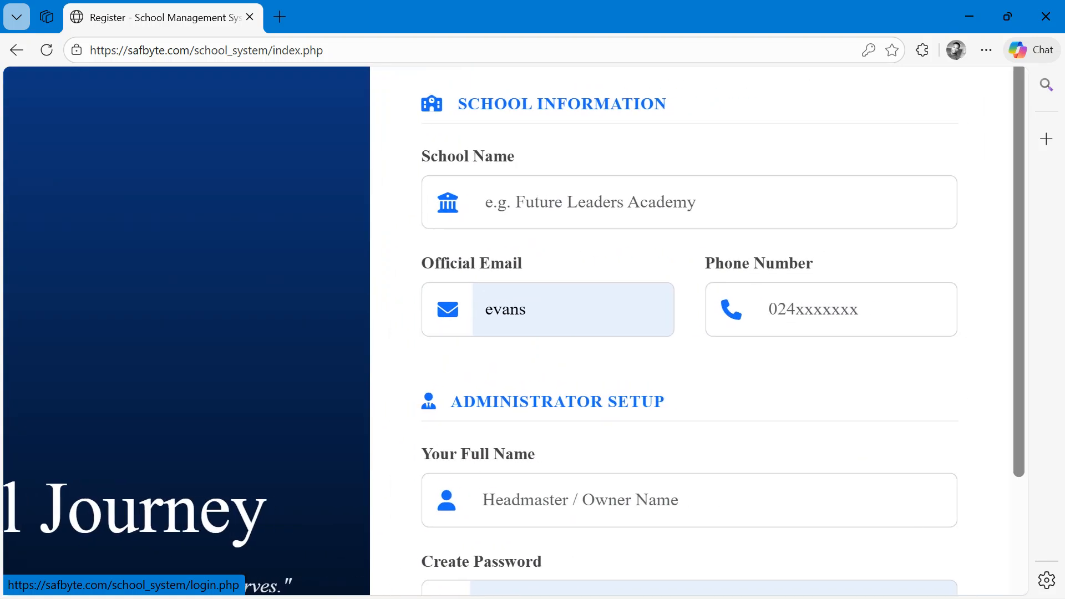
scroll(516, 332, "up", 3)
scroll(690, 331, "down", 1)
scroll(690, 331, "up", 1)
scroll(690, 331, "down", 1)
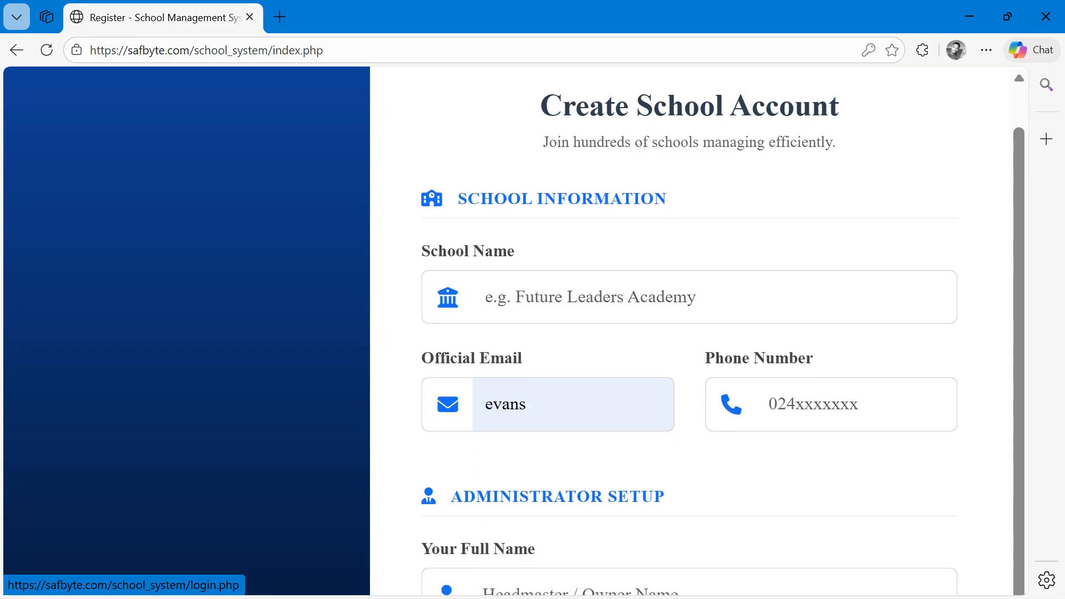
- Enter FUTURE LEADERS INTERNATIONAL SCHOOL as the school name on the registration form
left_click(677, 297)
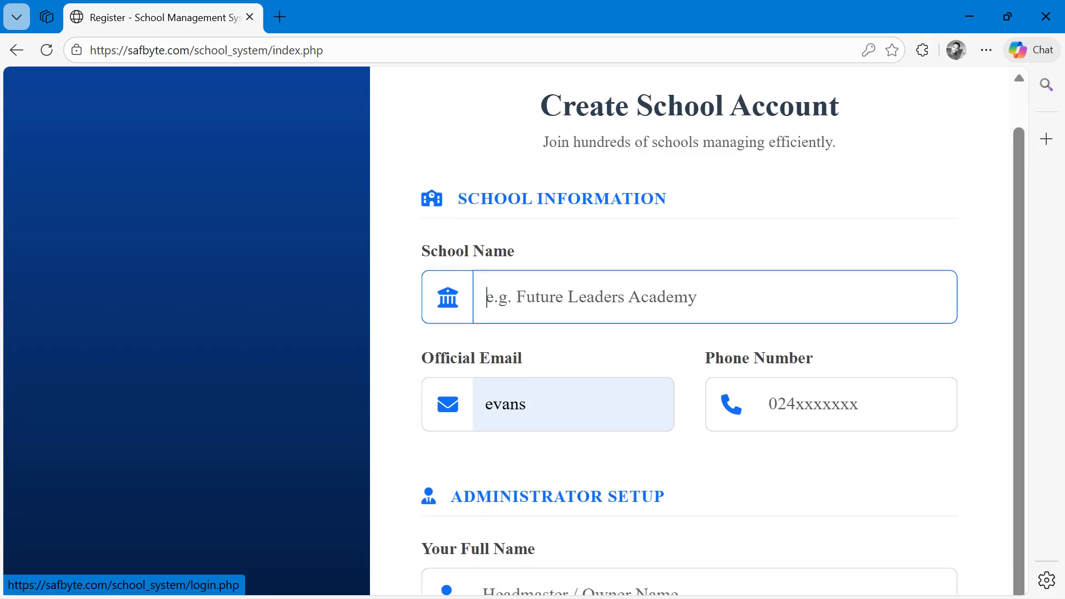
type("F")
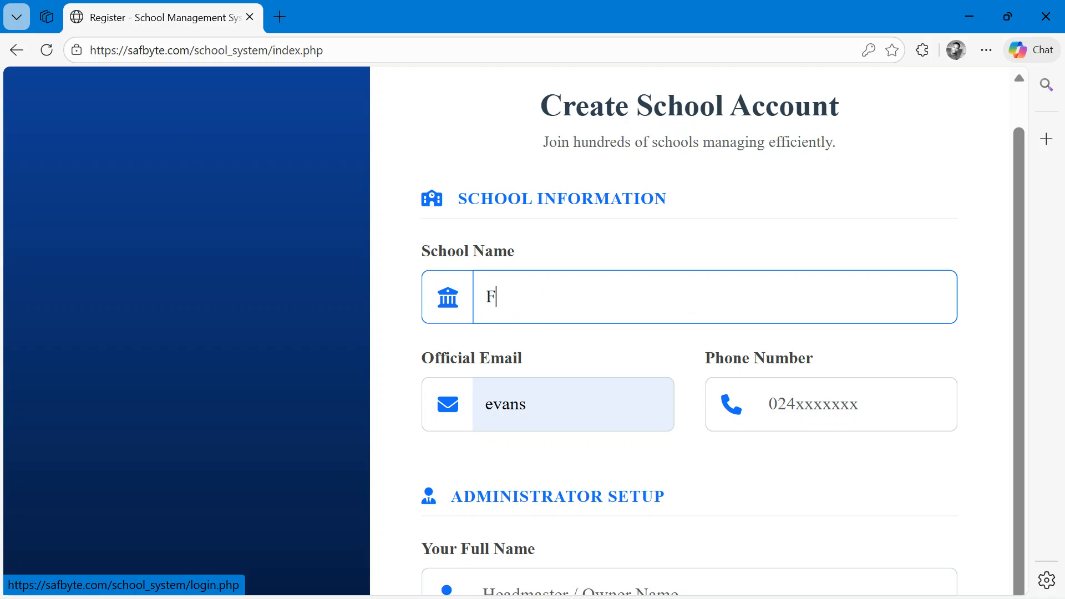
type("UTURE LEADERS")
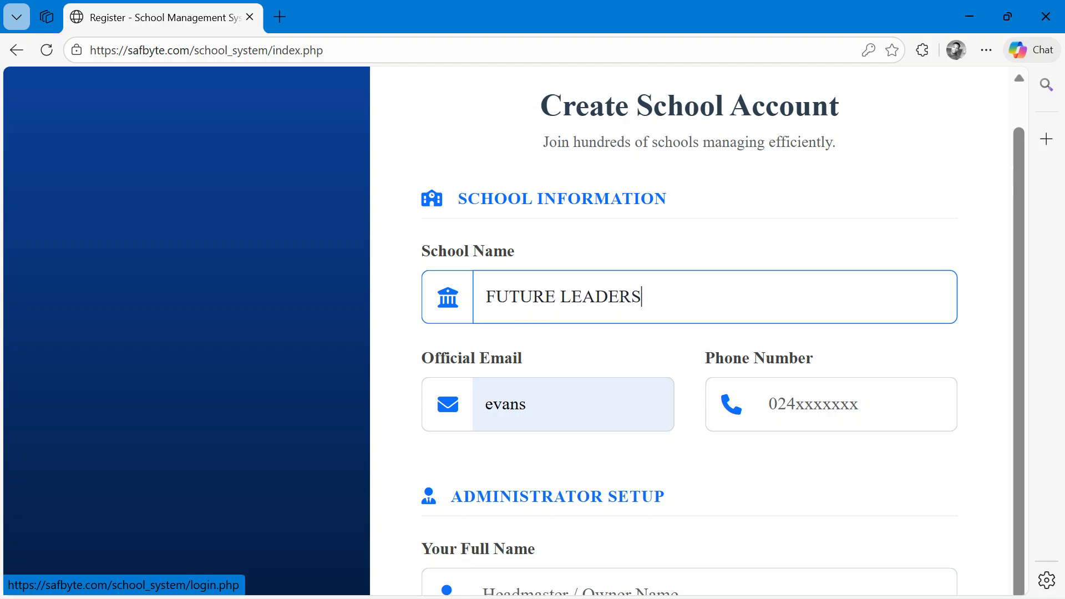
type(" INTERNA")
key("BackSpace")
type("NATIONA;")
key("BackSpace")
type("L SC")
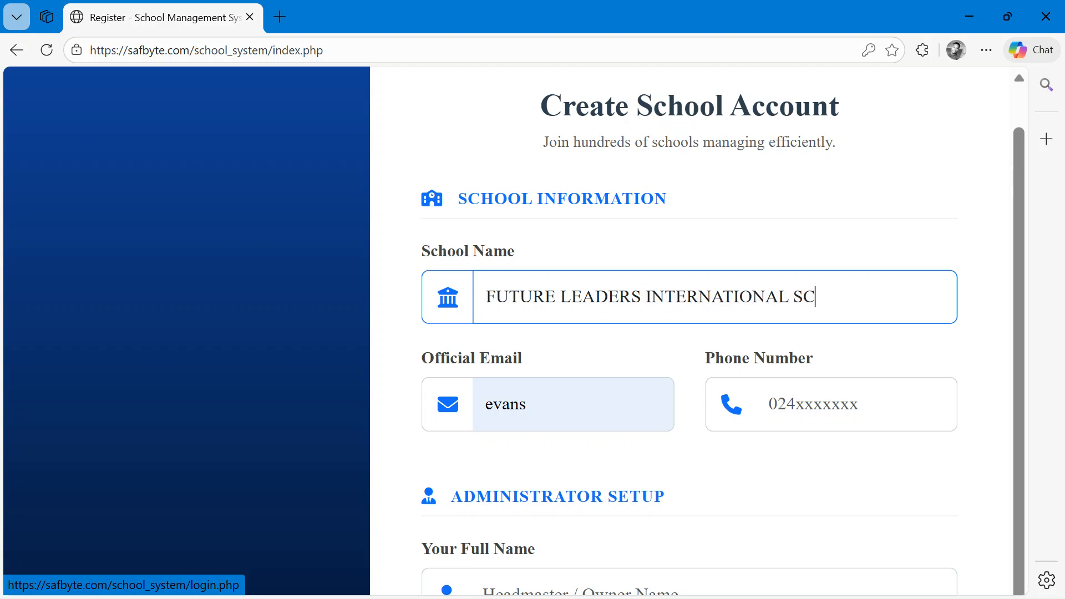
type("HOOL")
- Replace the prefilled official email with the school's email address
left_click(526, 427)
key("BackSpace")
key("BackSpace")
key("BackSpace")
key("BackSpace")
key("BackSpace")
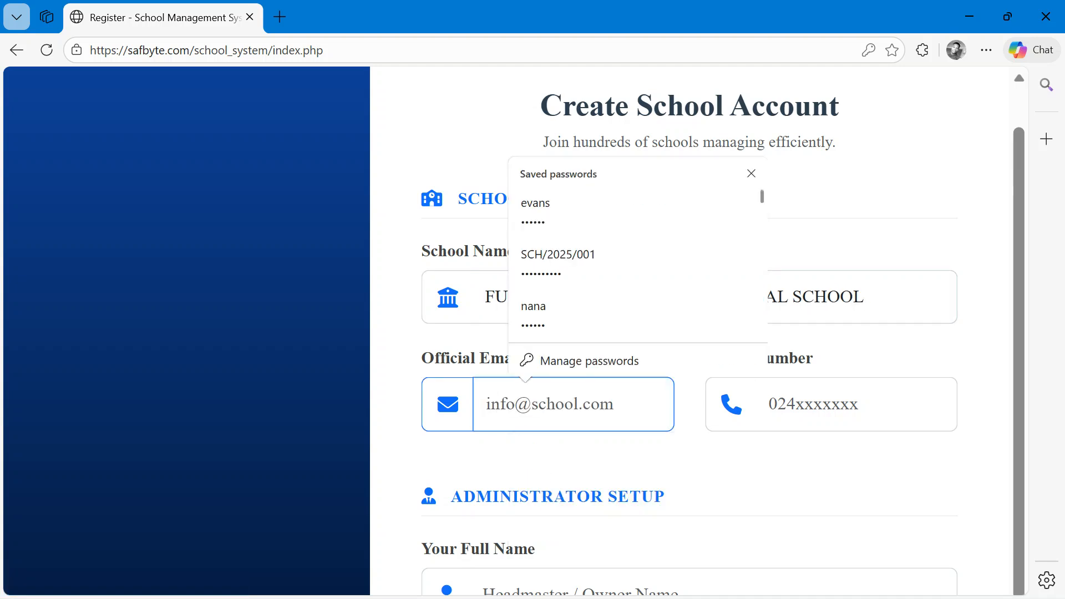
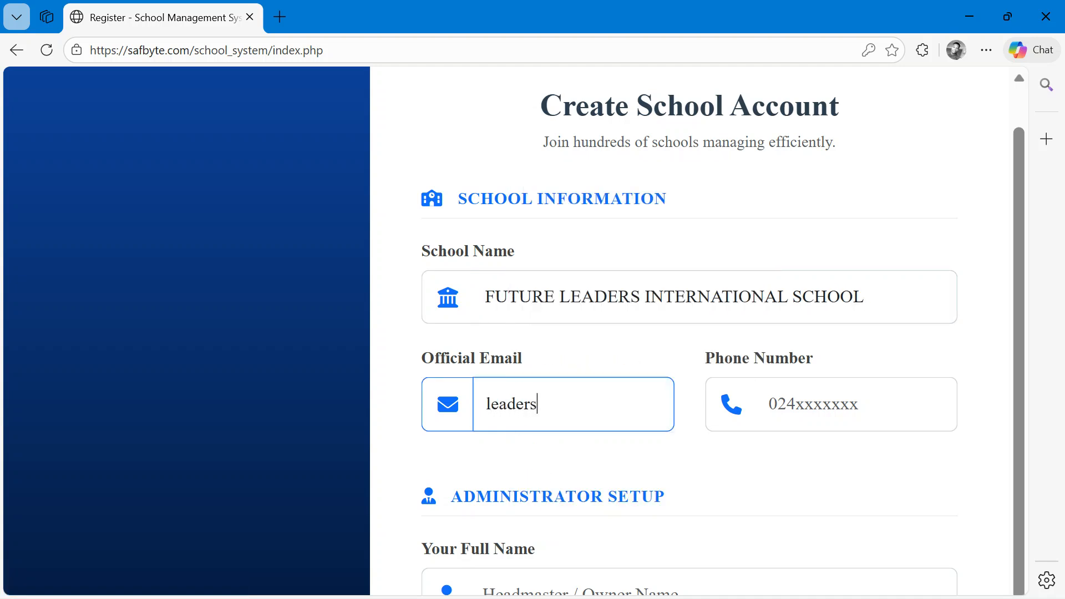
key("Tab")
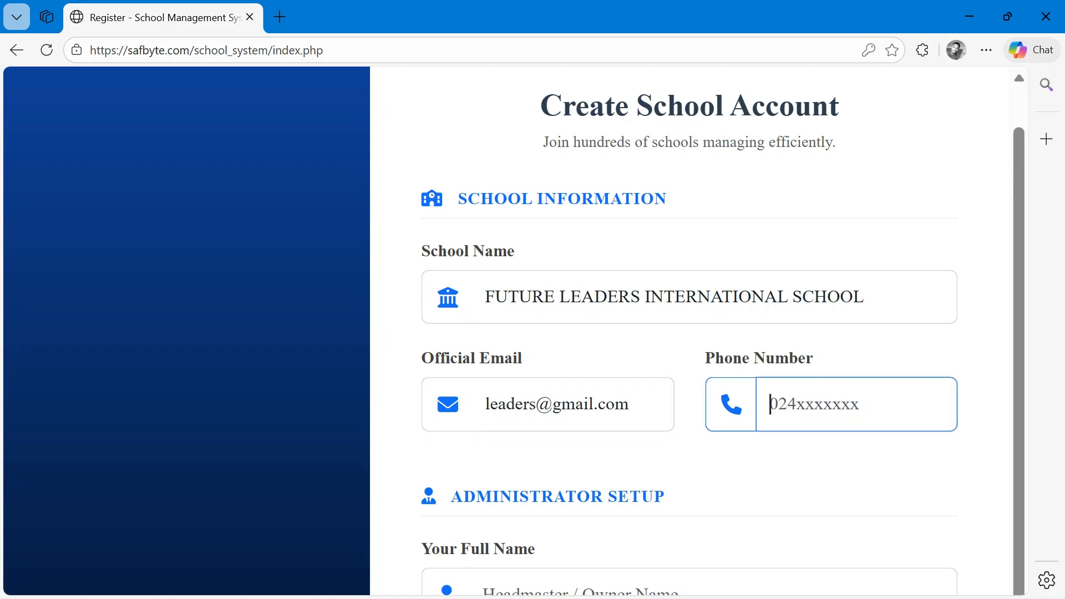
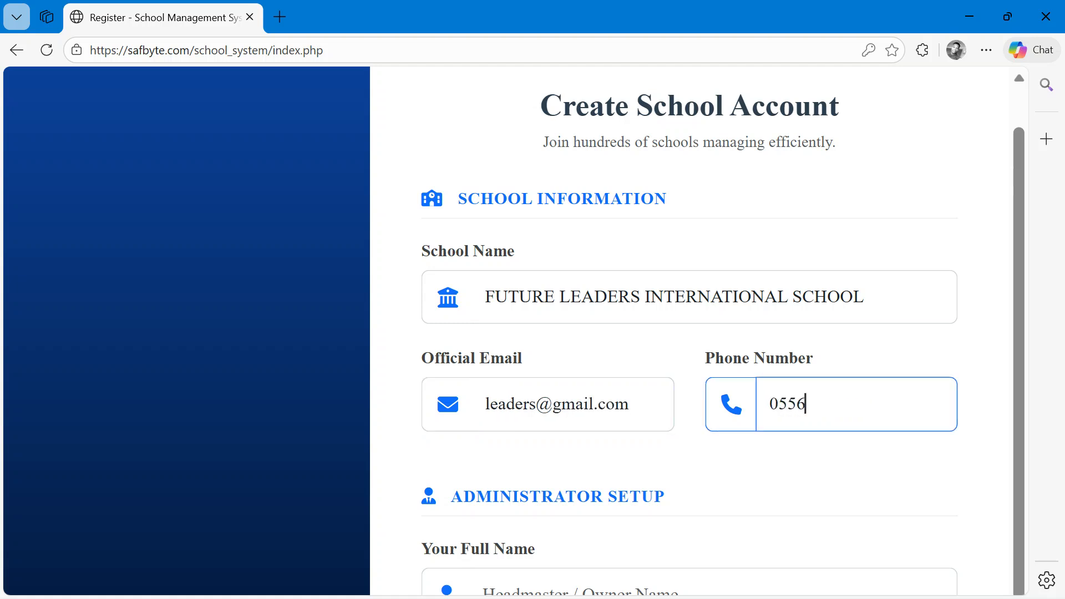
- Fill in the school's phone number and move on to the administrator's full name field
scroll(722, 333, "down", 3)
key("Tab")
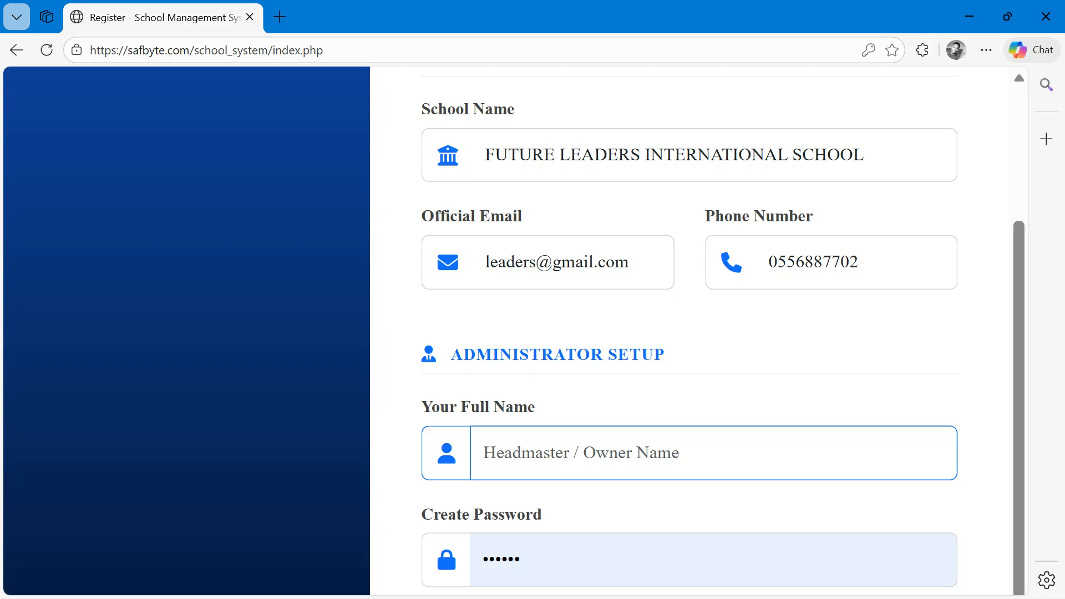
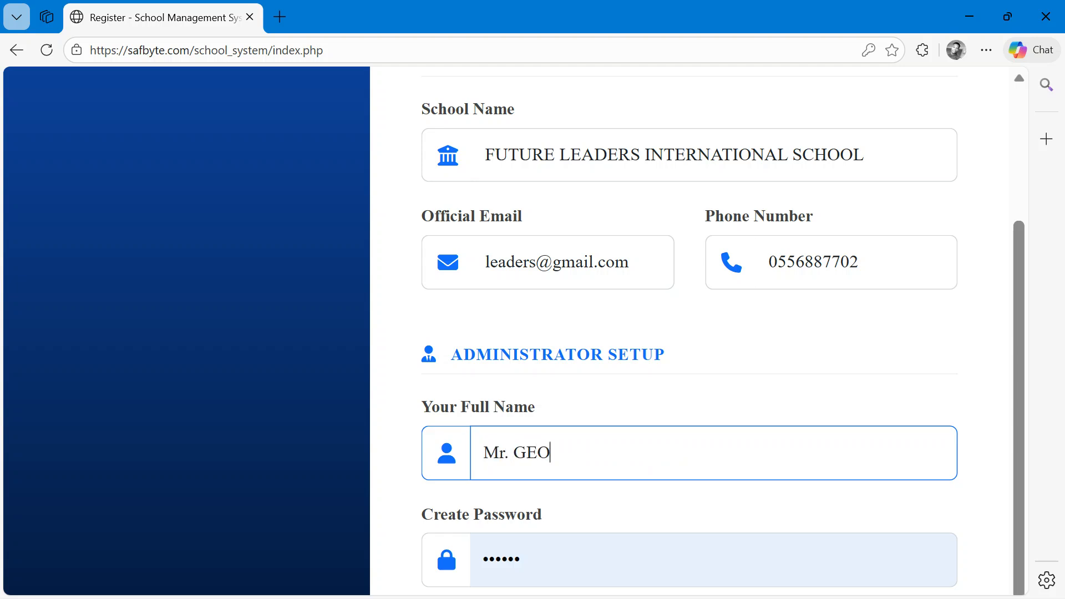
- Enter the headmaster's full name as the administrator's name
scroll(689, 355, "down", 2)
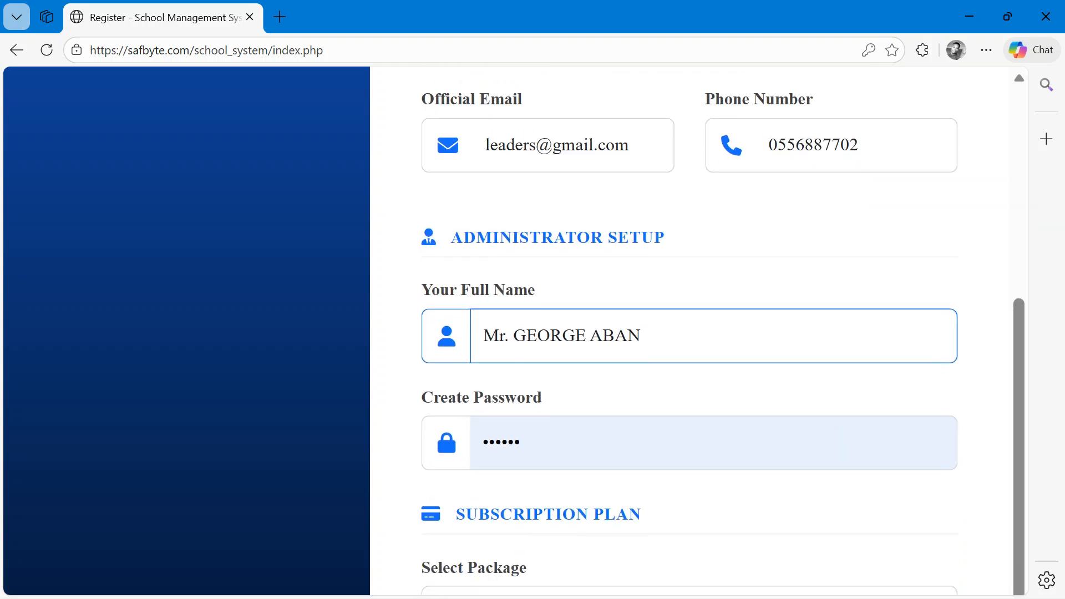
- Replace the prefilled create-password entry with a new administrator password
left_click(666, 443)
key("BackSpace")
key("BackSpace")
key("BackSpace")
key("BackSpace")
key("BackSpace")
key("BackSpace")
type("•••••••••")
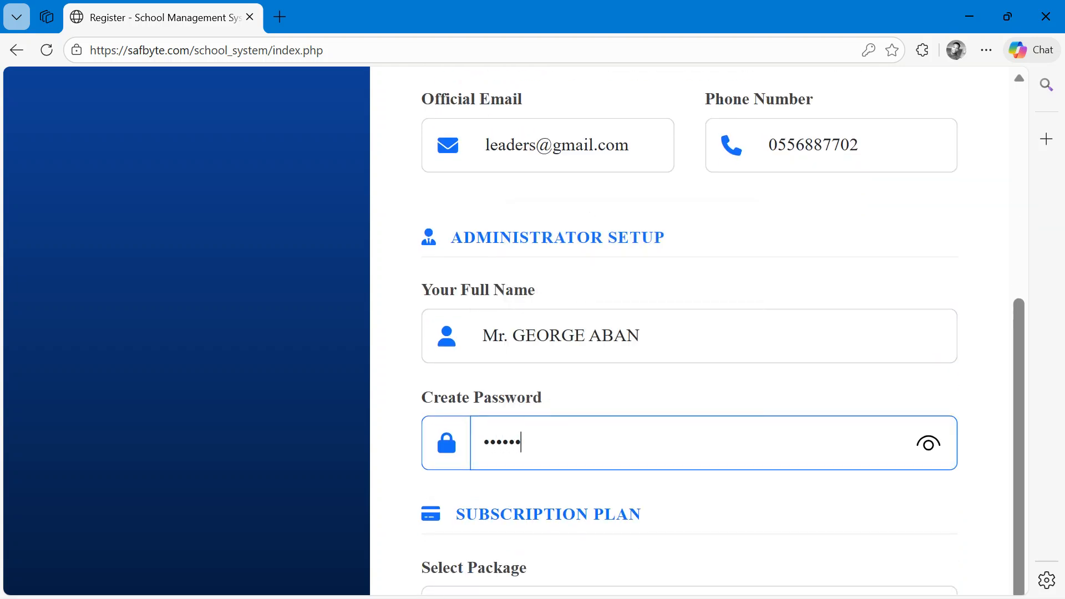
- Select the Starter - GHC200.00 / Monthly subscription package
scroll(689, 333, "down", 4)
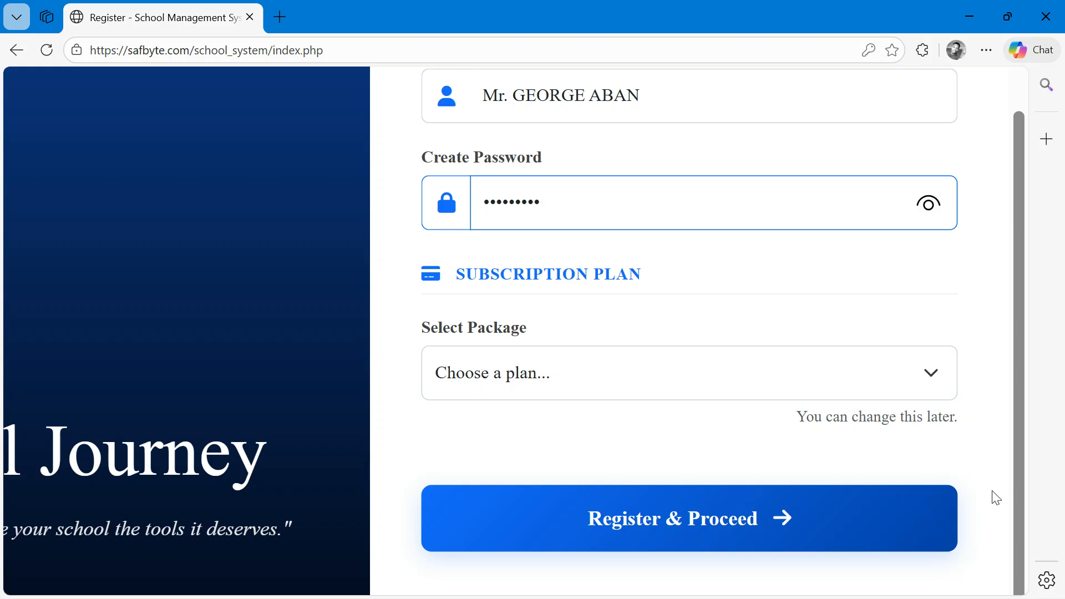
left_click(931, 374)
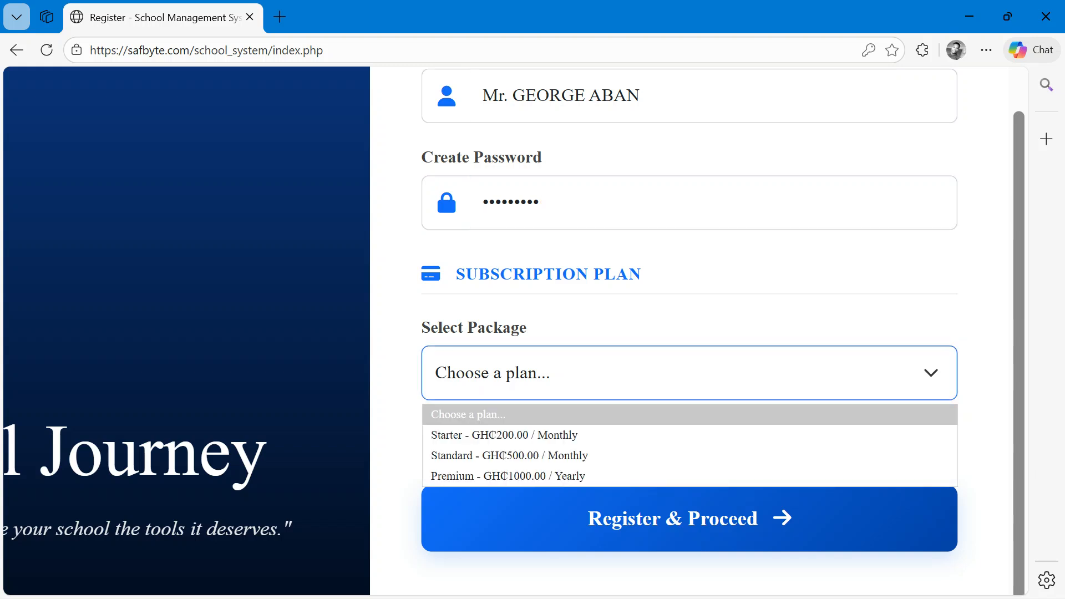
scroll(690, 373, "down", 1)
left_click(689, 317)
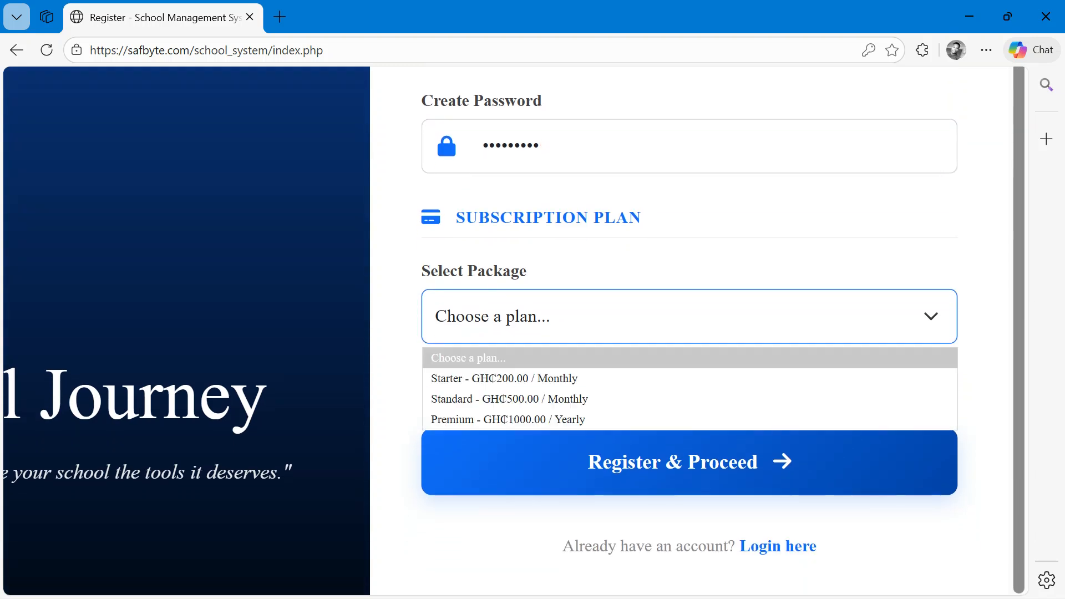
scroll(690, 316, "down", 1)
left_click(690, 303)
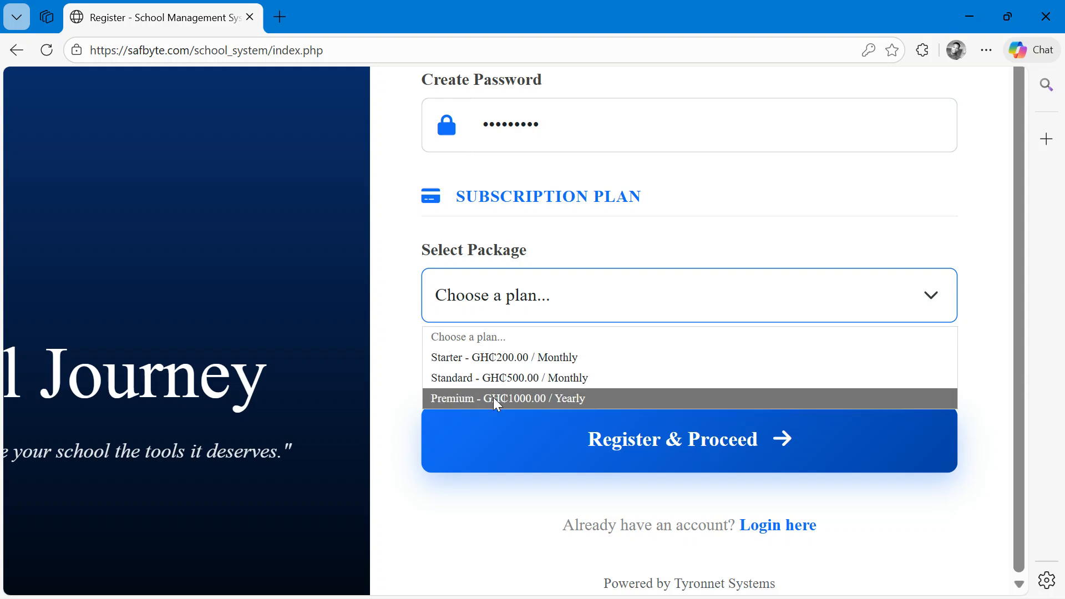
left_click(482, 358)
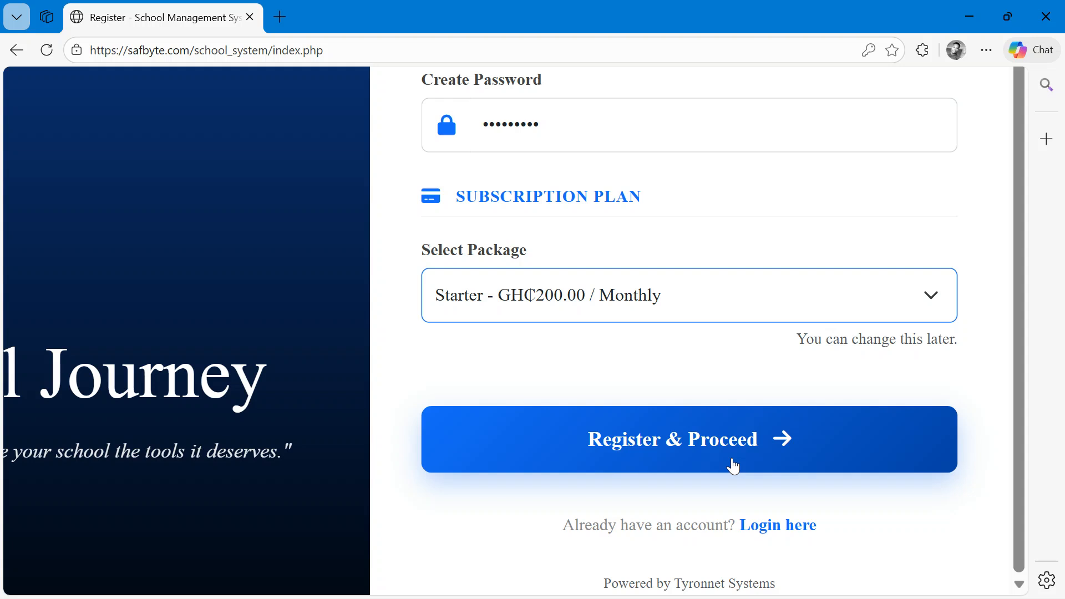
- Submit the completed school registration form with Register & Proceed
scroll(734, 473, "down", 5)
scroll(809, 331, "up", 4)
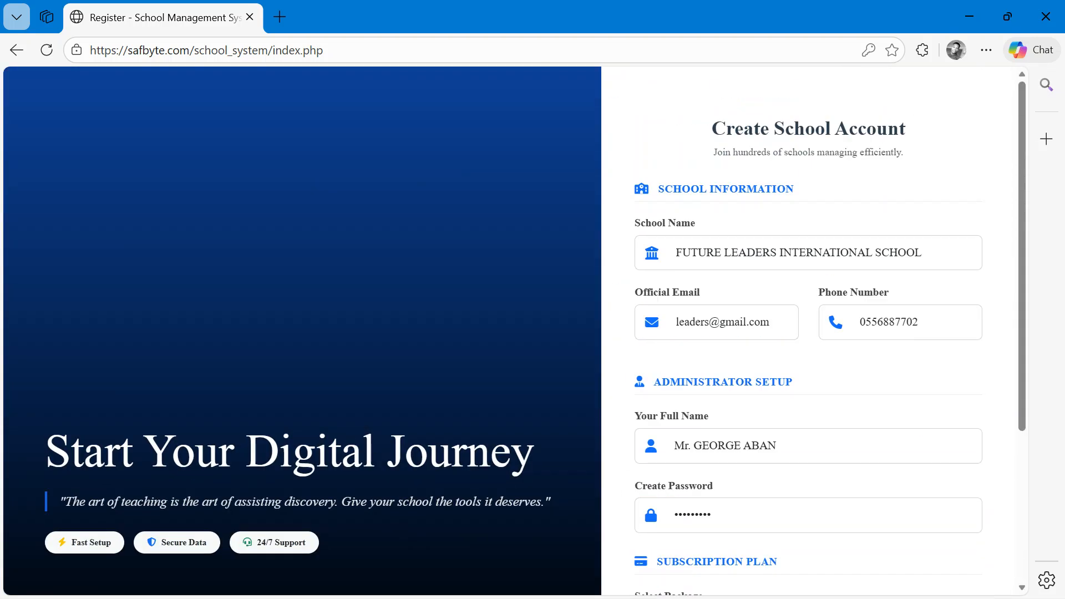
scroll(774, 379, "down", 4)
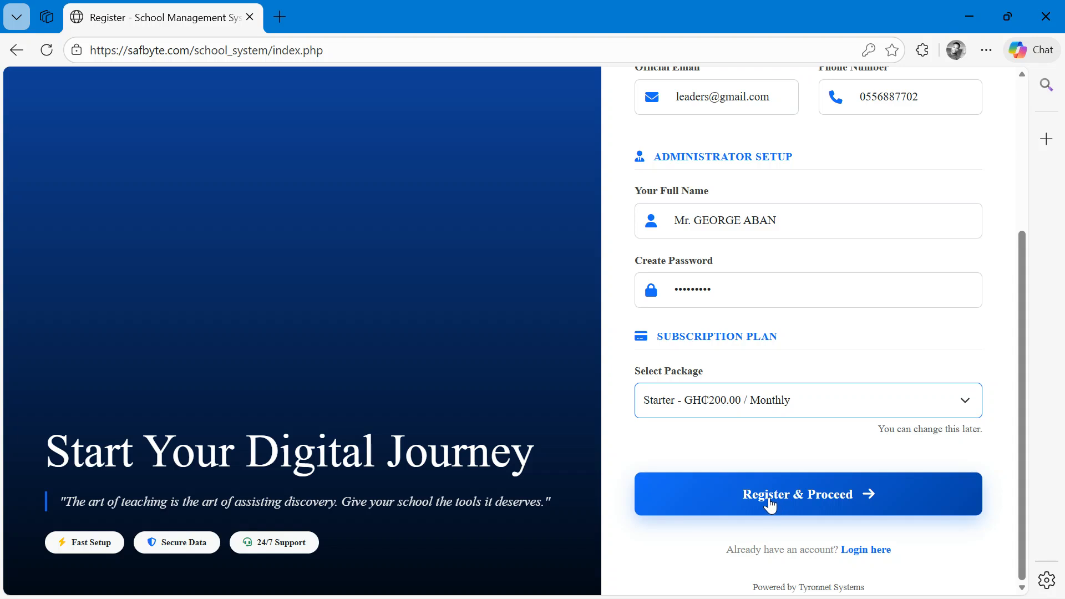
scroll(655, 429, "up", 5)
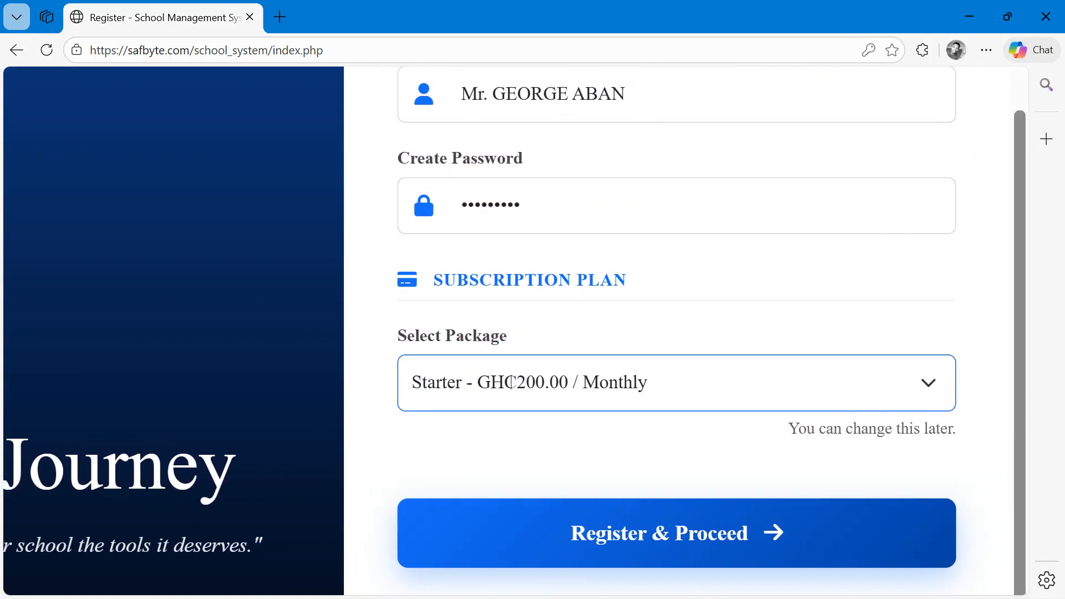
left_click(676, 533)
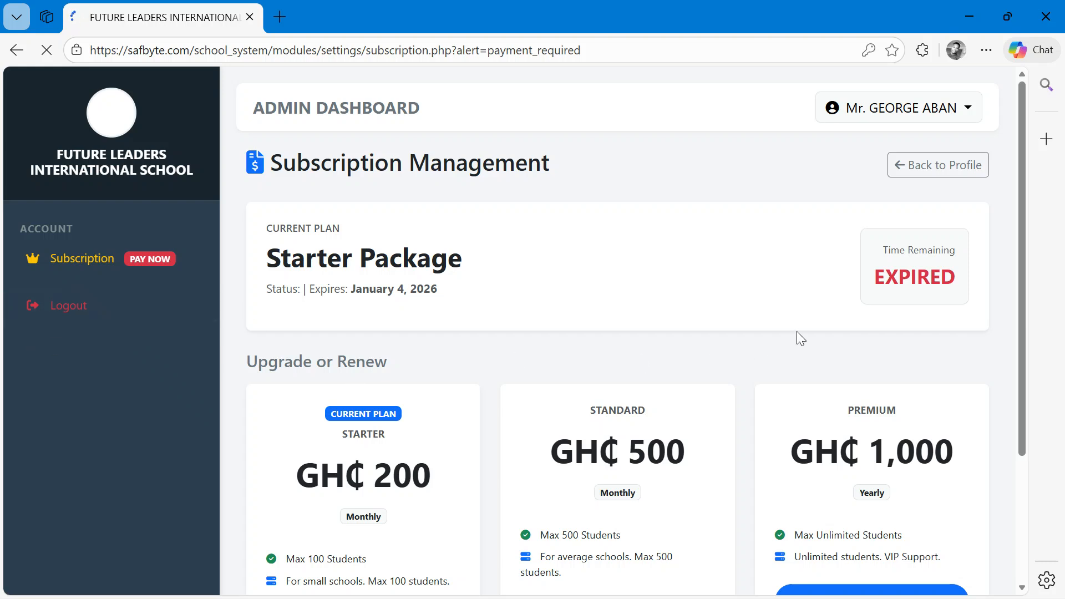
- Examine the subscription management page with its current plan and upgrade options
scroll(797, 331, "down", 3)
scroll(618, 333, "up", 2)
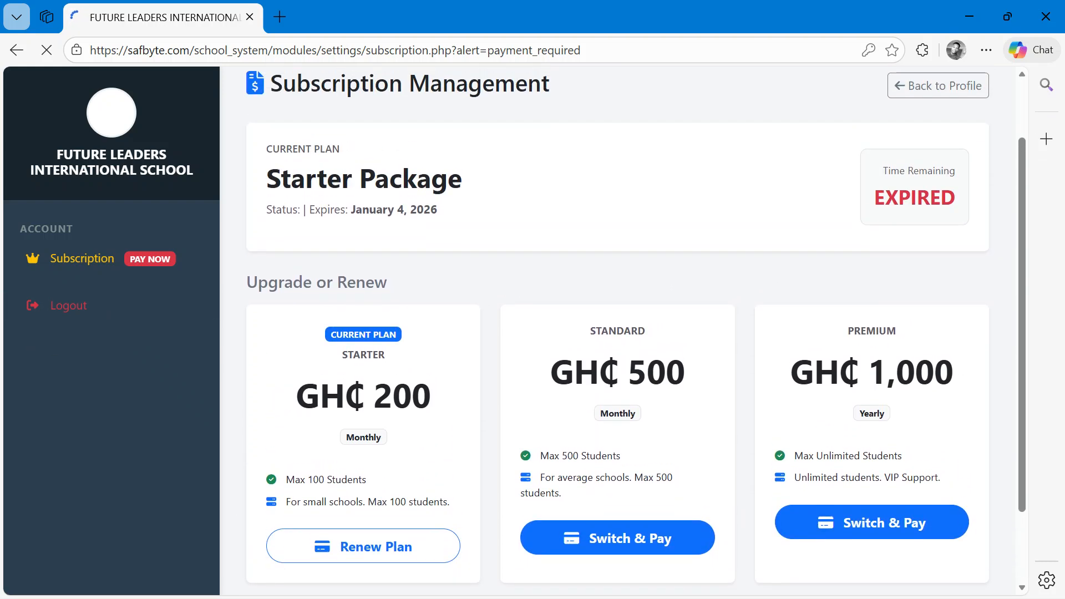
scroll(558, 145, "up", 1)
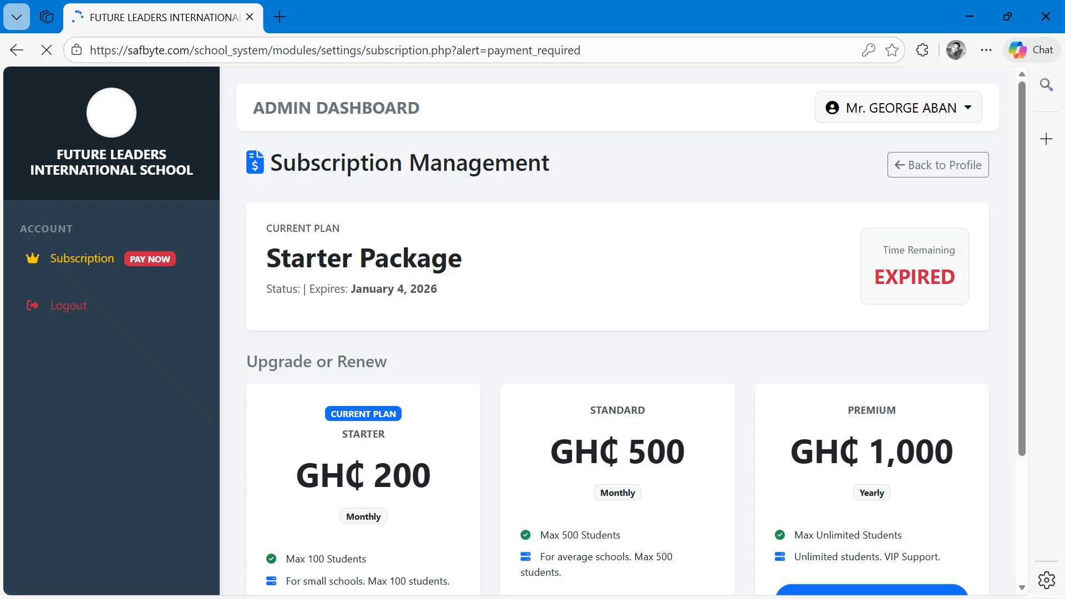
scroll(617, 344, "down", 3)
scroll(617, 344, "up", 2)
scroll(617, 333, "up", 2)
scroll(617, 333, "down", 3)
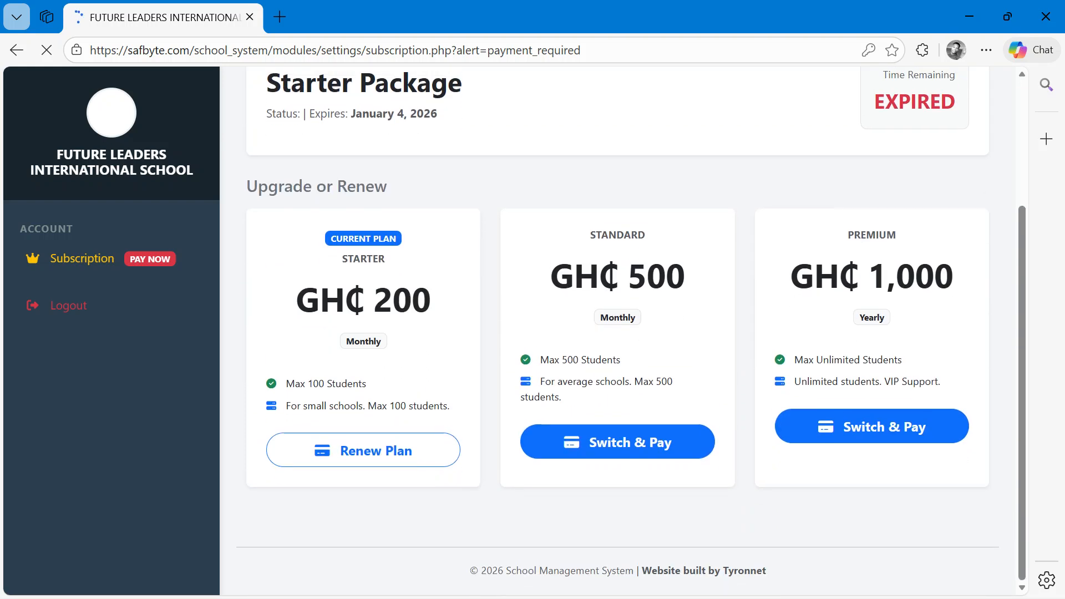
scroll(766, 334, "up", 2)
scroll(766, 334, "down", 1)
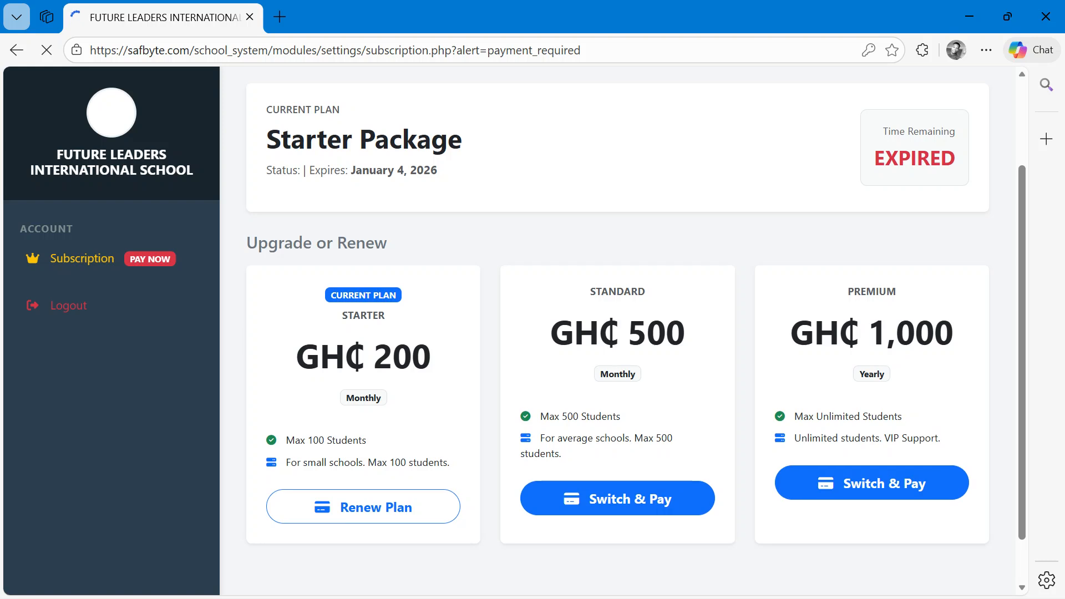
- Renew the Starter plan and pay through the Paystack test mobile money checkout with MTN
left_click(377, 516)
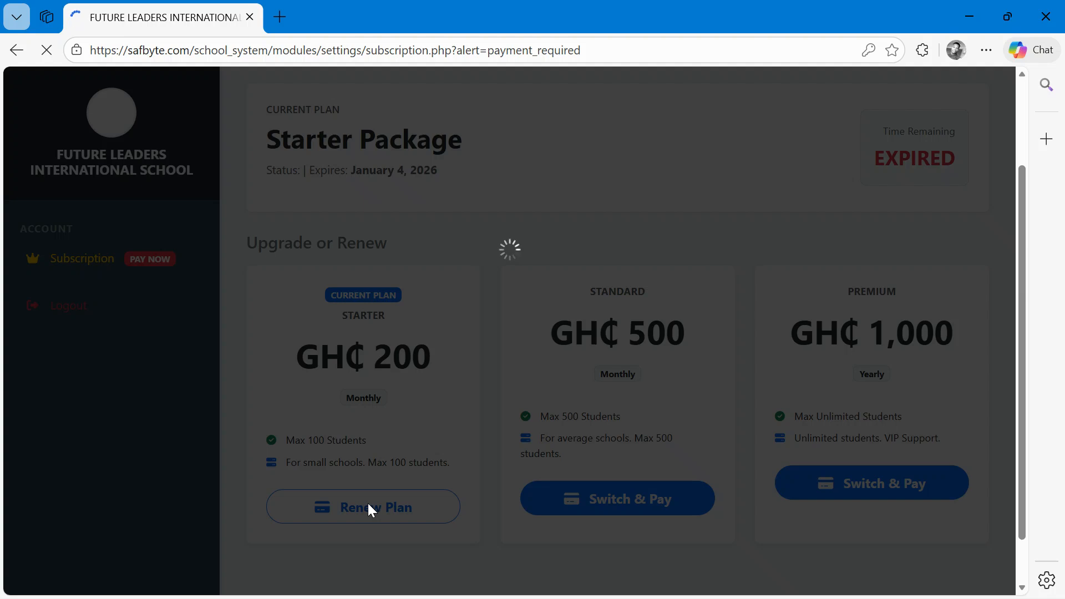
left_click(536, 451)
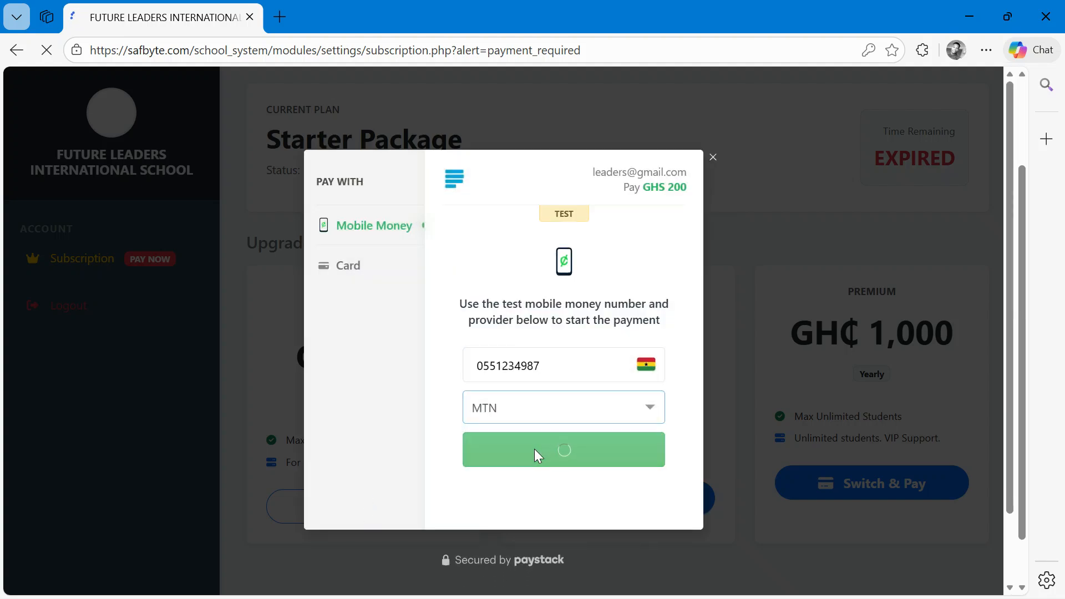
left_click(551, 361)
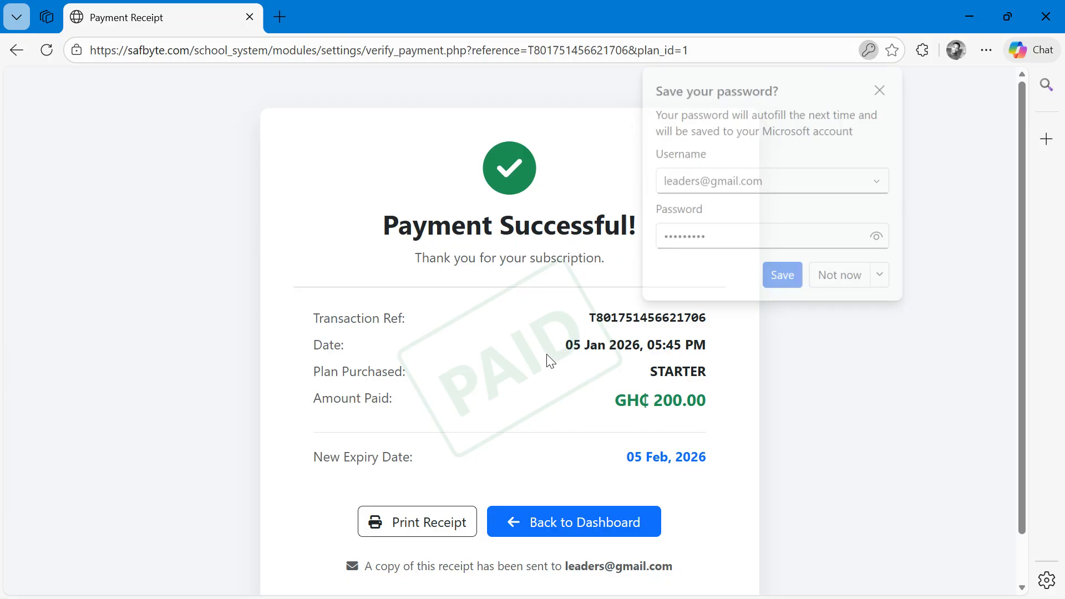
- Decline saving the password and return from the payment receipt to the dashboard
left_click(789, 277)
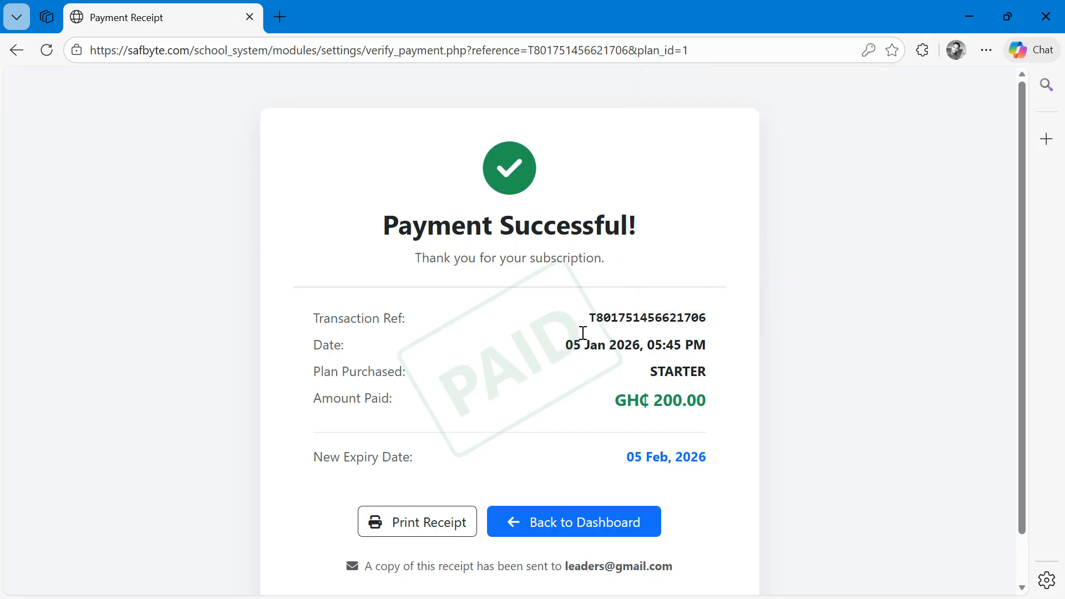
left_click(602, 532)
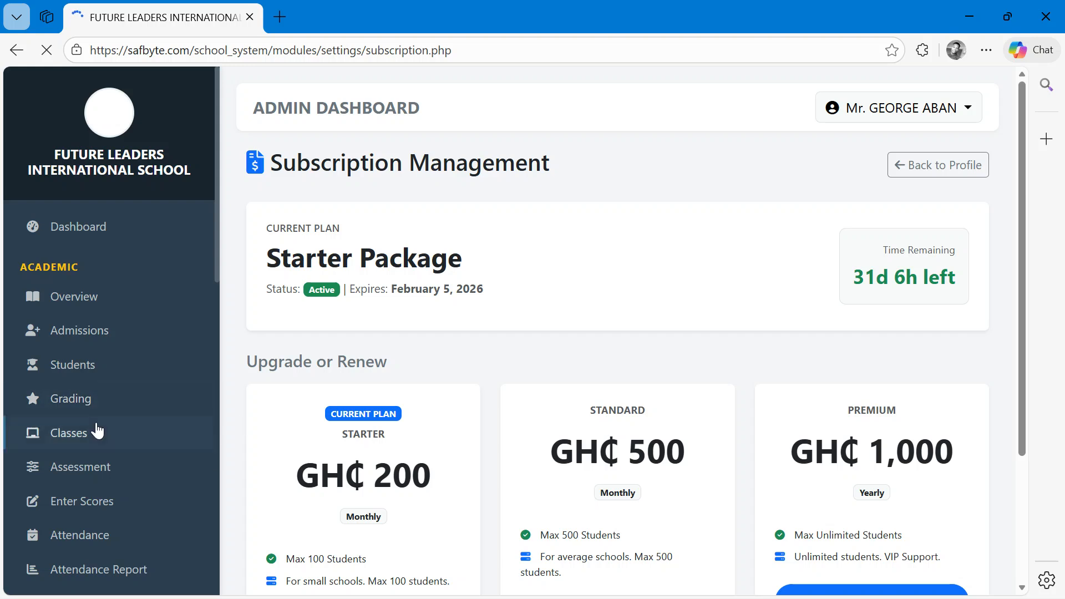
scroll(141, 477, "up", 3)
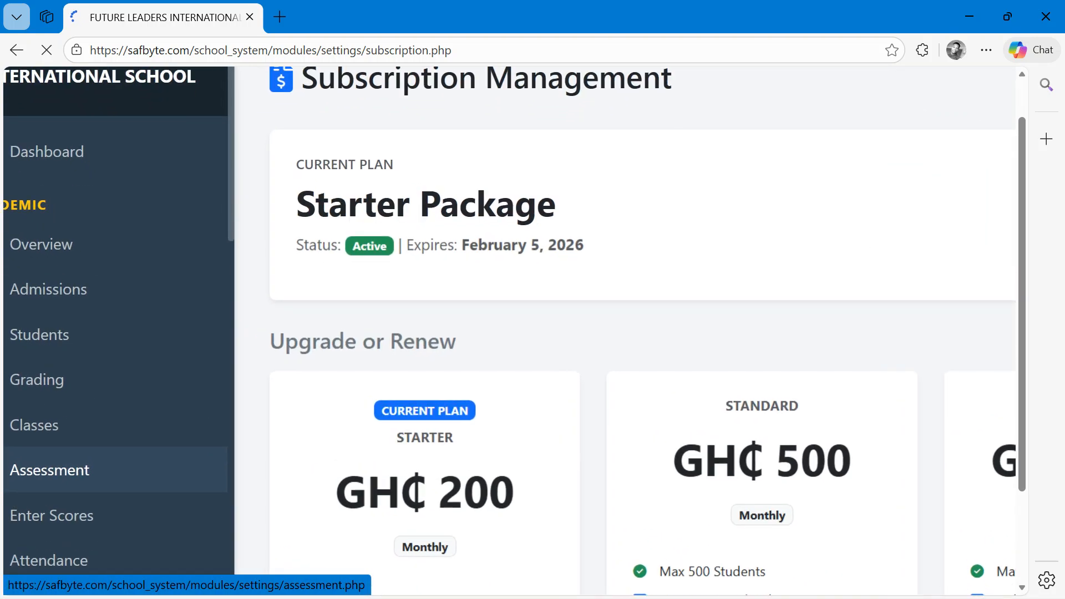
- Examine the current plan's status, expiry and remaining time, along with the upgrade options on the subscription page
scroll(141, 477, "left", 1)
scroll(142, 477, "down", 5)
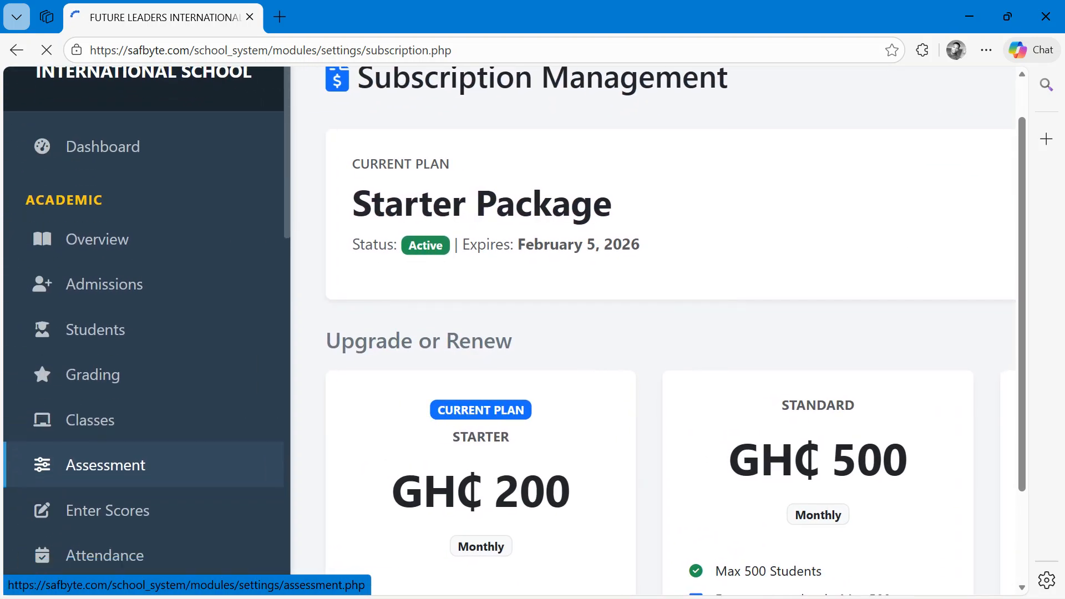
scroll(105, 204, "down", 3)
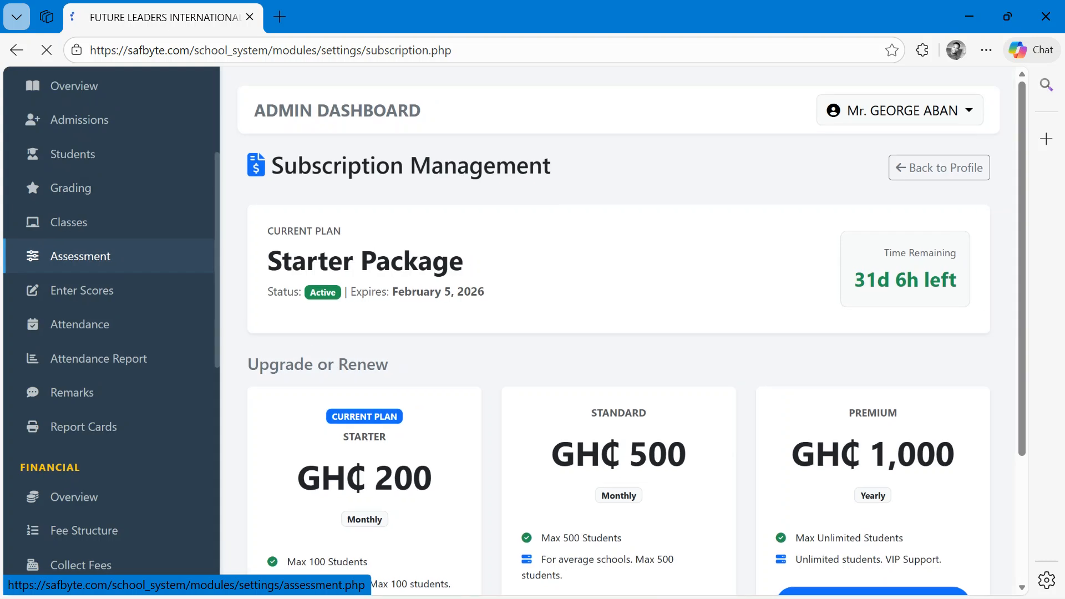
scroll(436, 469, "down", 4)
scroll(432, 469, "up", 4)
left_click_drag(491, 290, 266, 247)
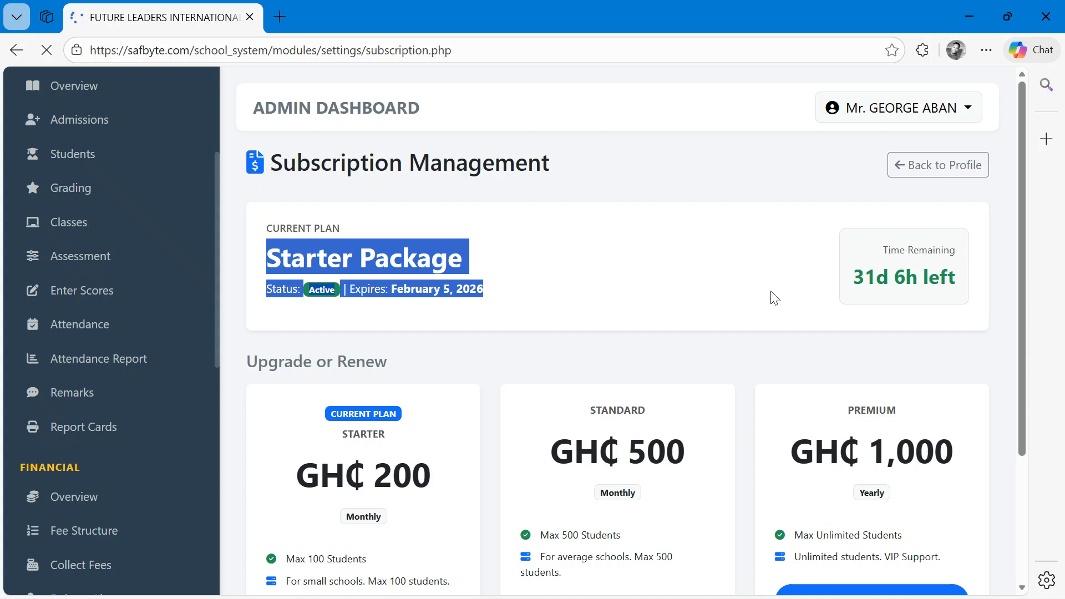
left_click(927, 307)
left_click_drag(966, 290, 789, 276)
left_click(789, 276)
left_click_drag(1028, 262, 1028, 397)
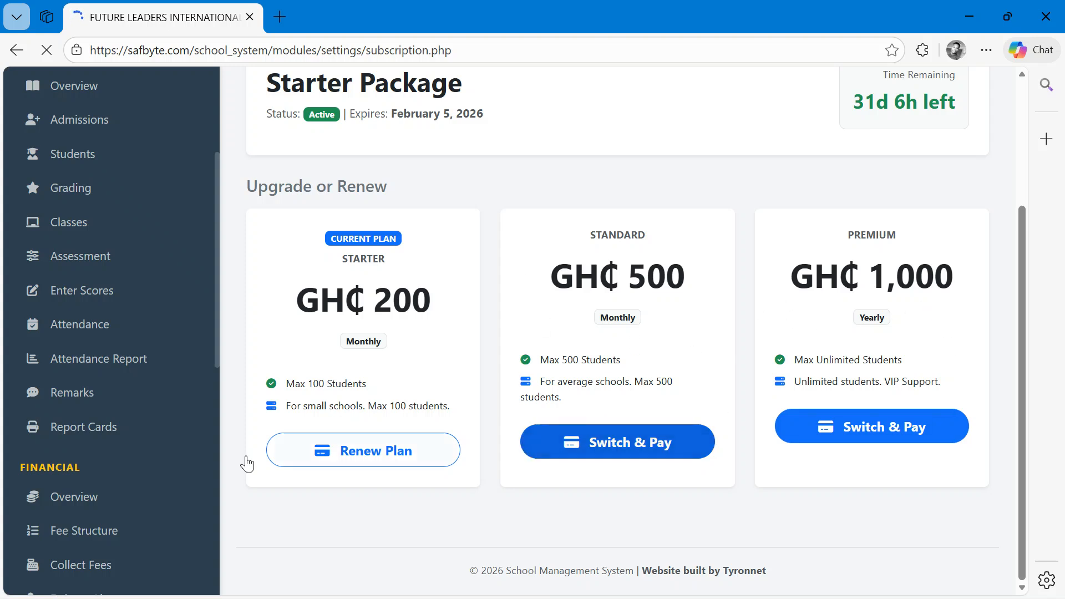
- Zoom in and browse through the sidebar's academic module links
scroll(59, 463, "up", 7)
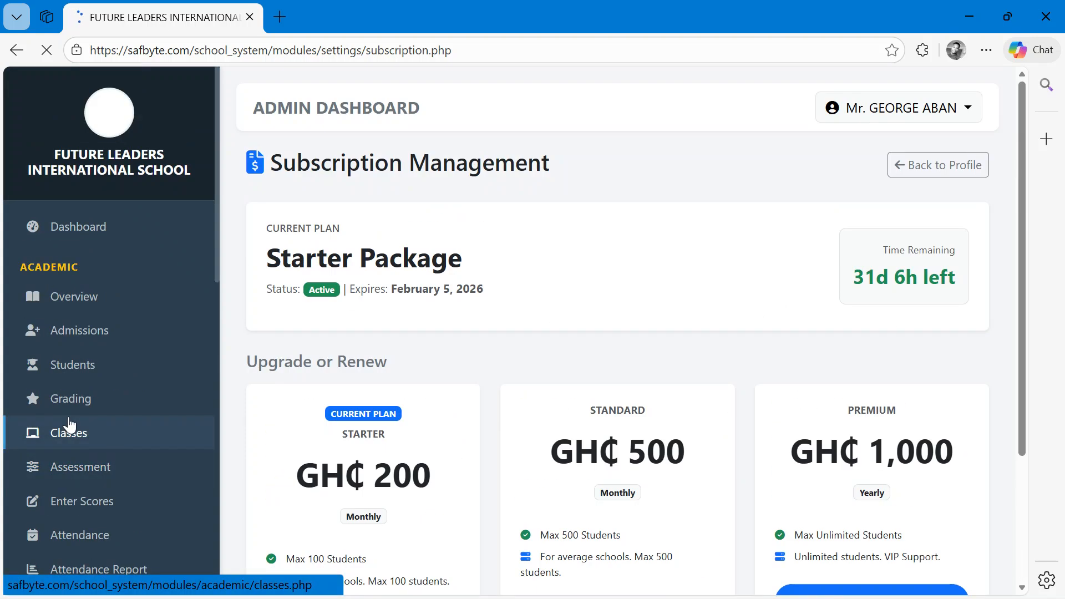
scroll(174, 202, "up", 5)
scroll(174, 202, "left", 2)
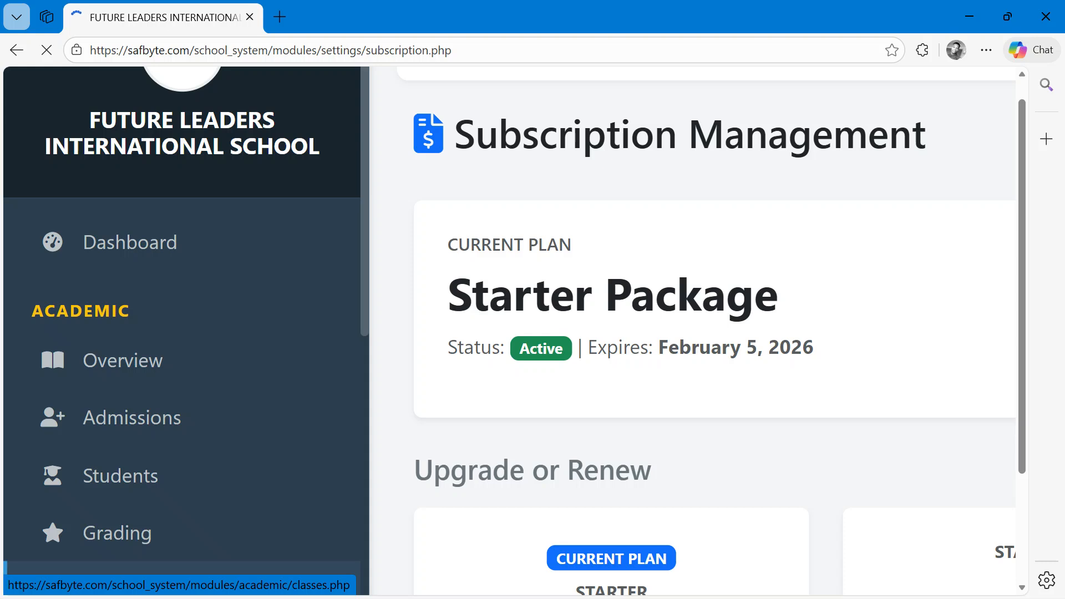
scroll(280, 195, "up", 3)
scroll(270, 269, "down", 2)
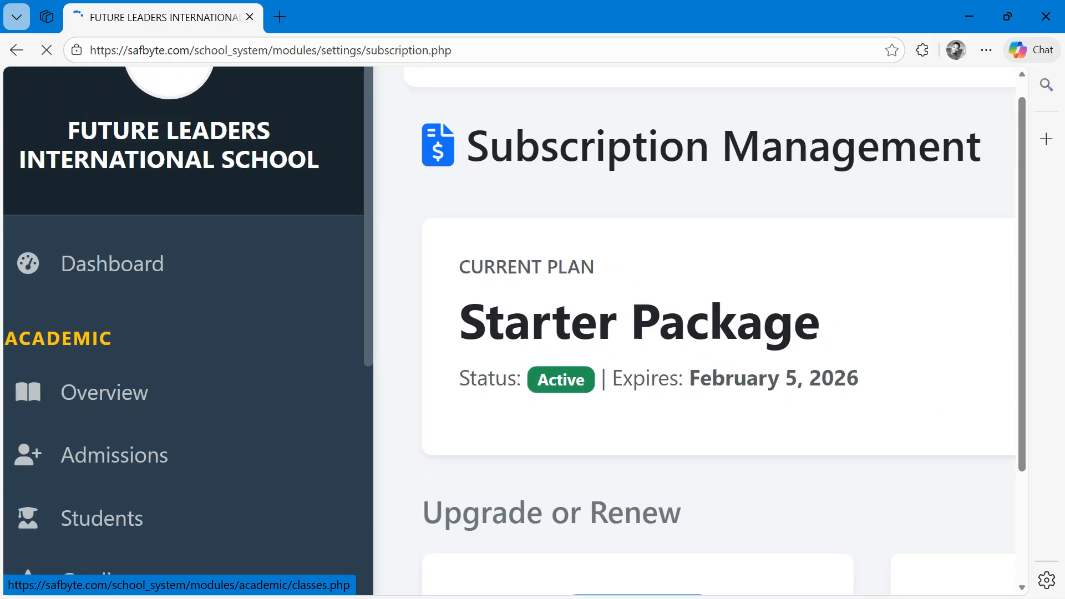
scroll(508, 331, "left", 1)
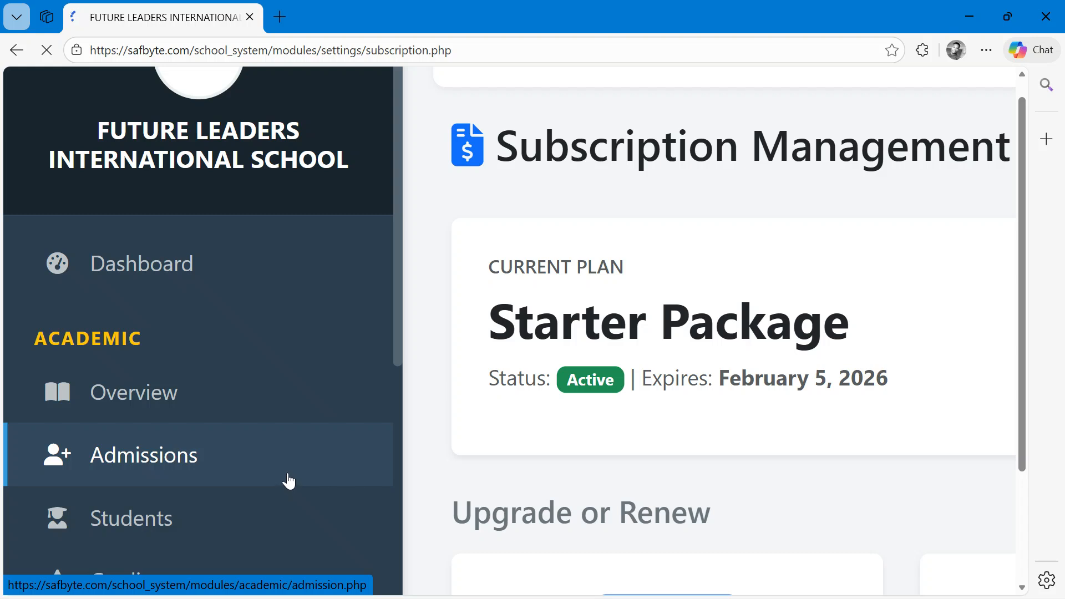
scroll(289, 481, "down", 2)
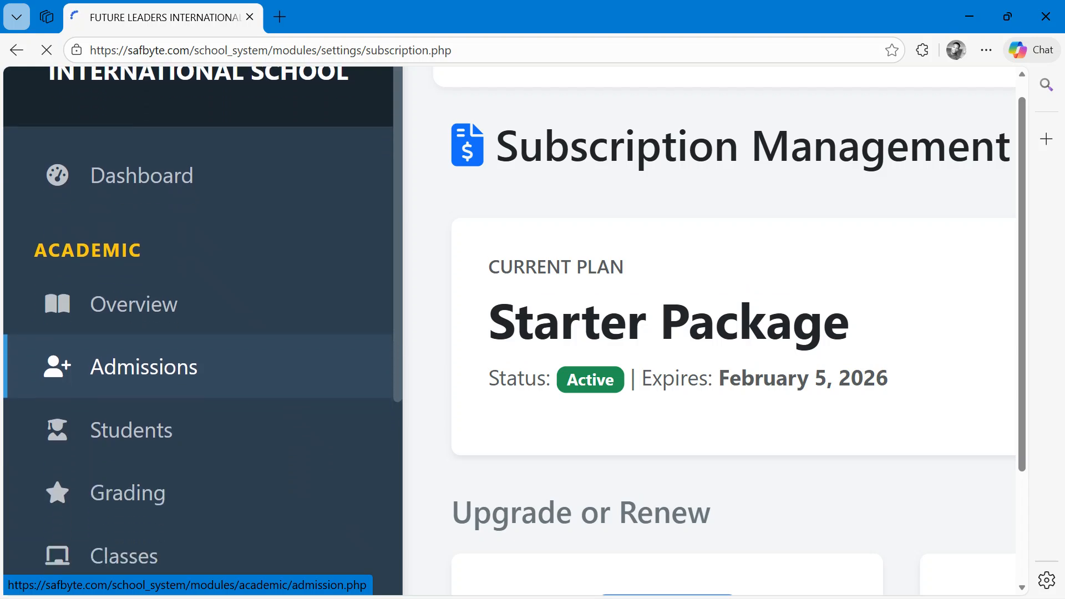
scroll(203, 333, "down", 1)
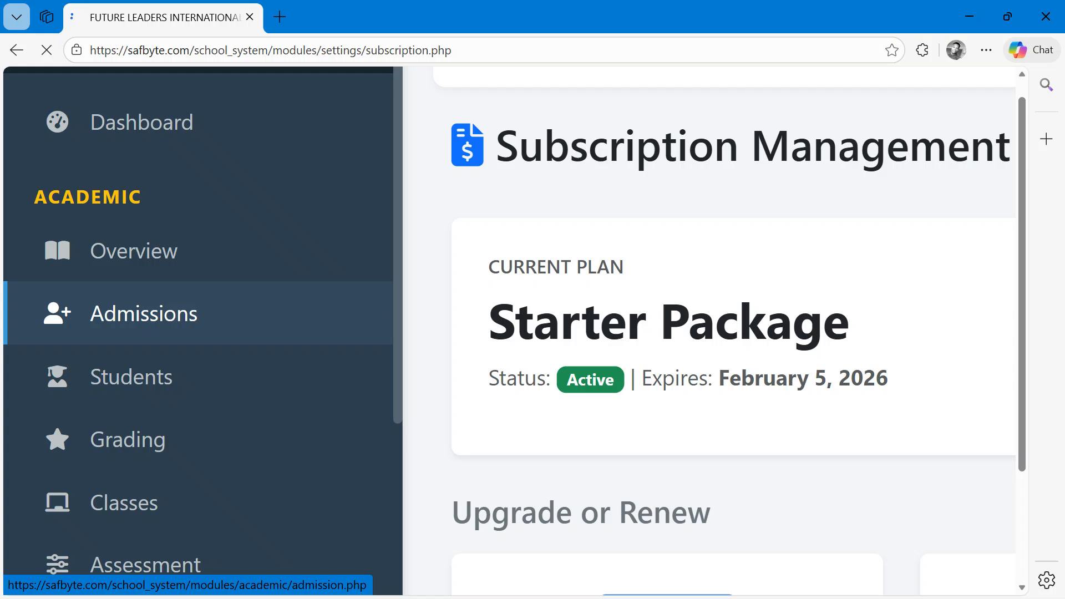
scroll(277, 399, "down", 1)
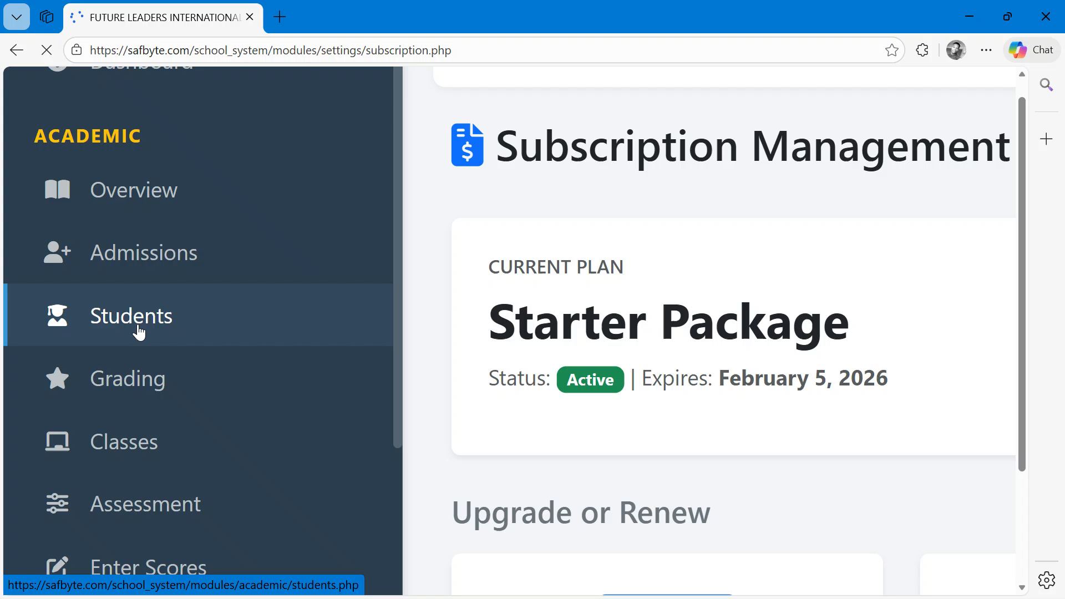
scroll(139, 332, "down", 2)
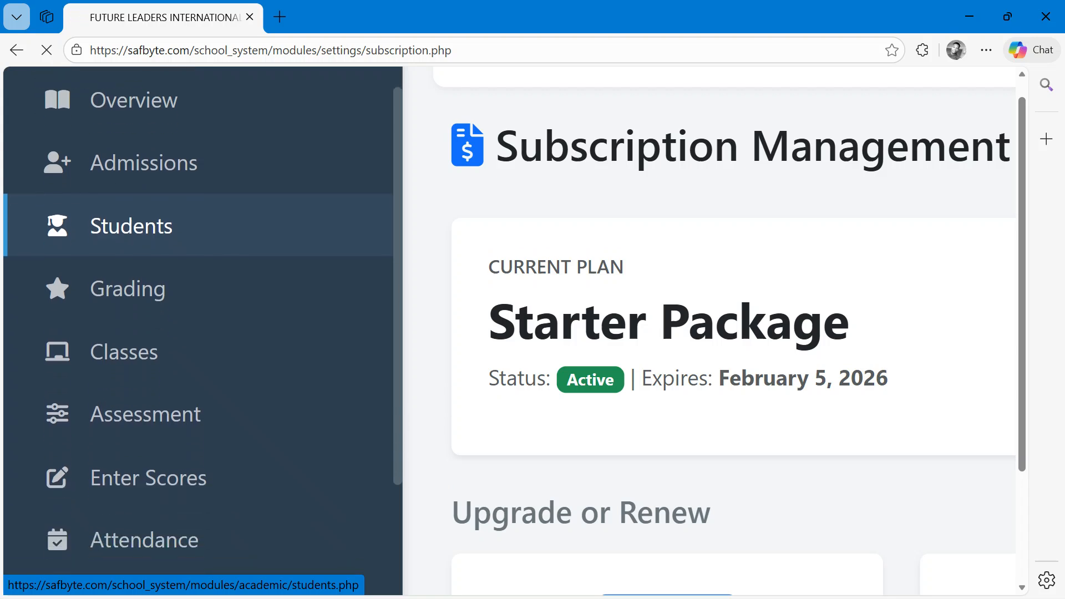
scroll(238, 367, "down", 2)
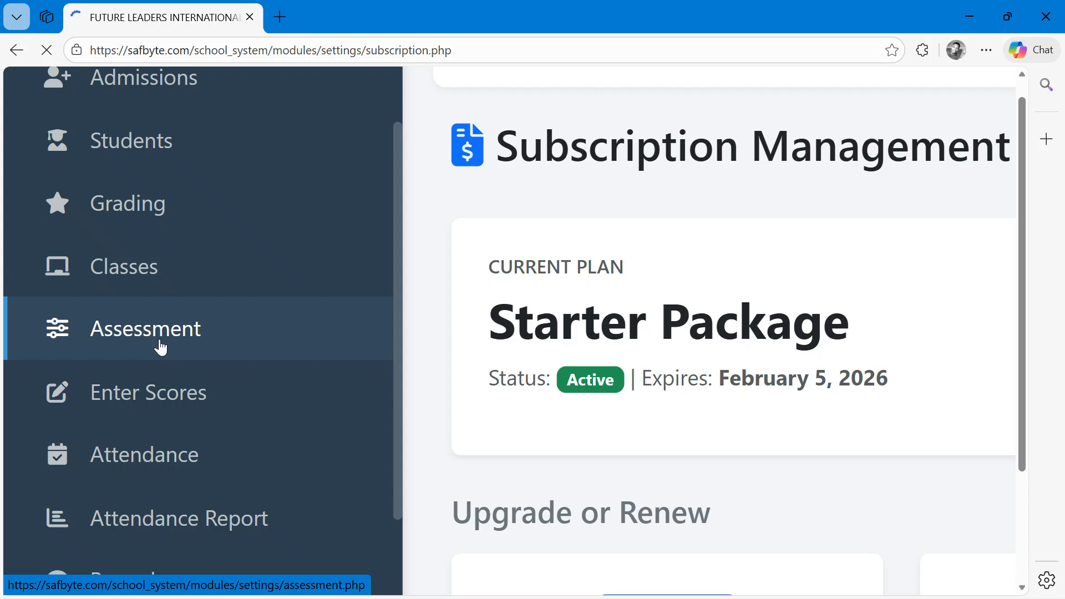
scroll(160, 347, "down", 1)
scroll(161, 347, "down", 1)
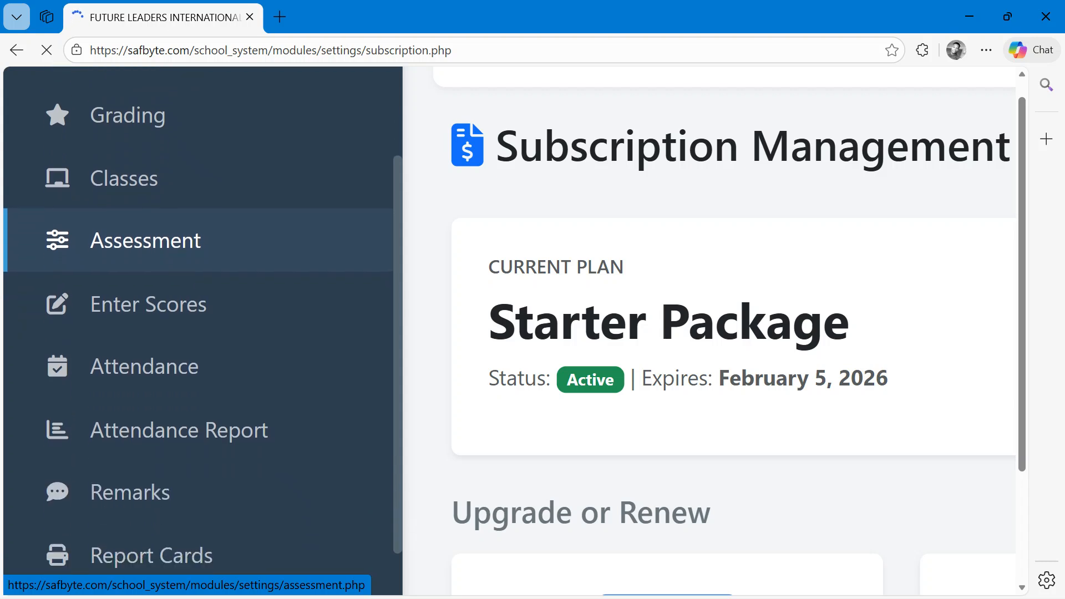
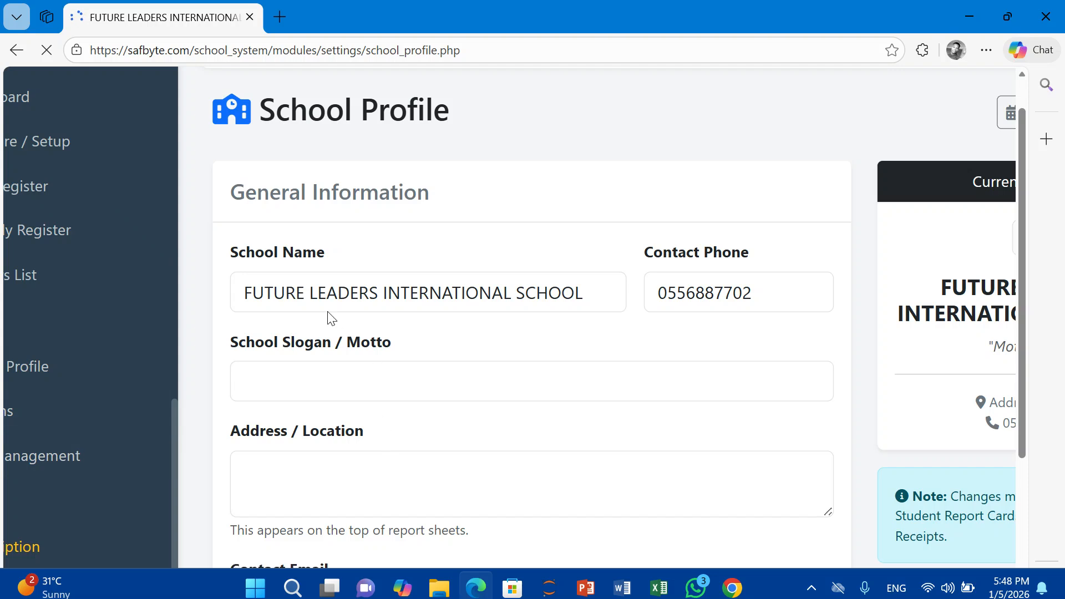
- Fill in the school slogan as EDUCATION IS LIGHT and the address as ACCRA in the school profile
left_click(413, 390)
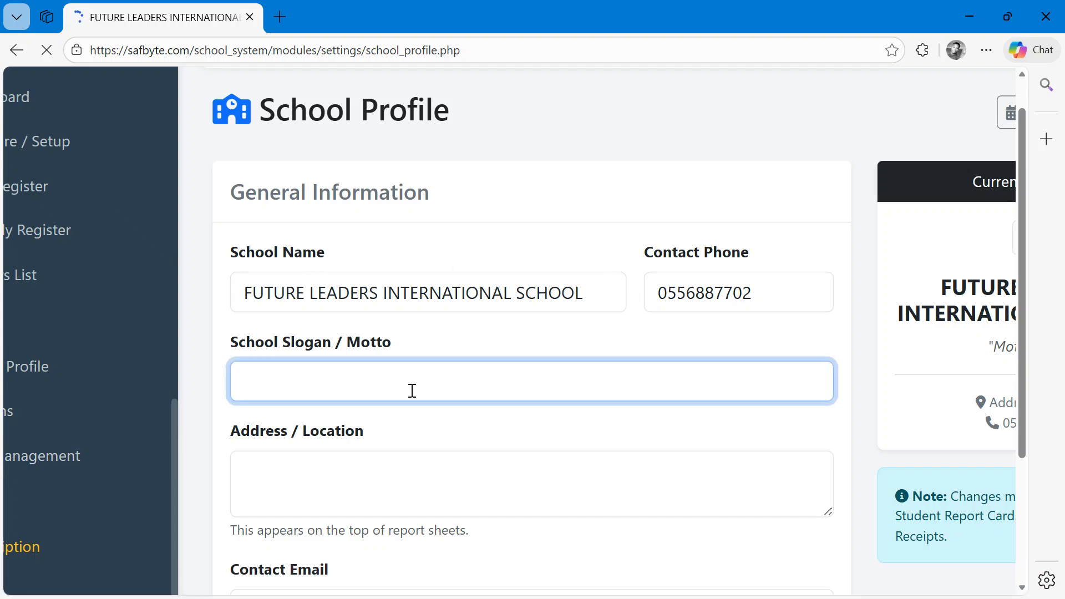
type("EDUACATION IS LIGHT")
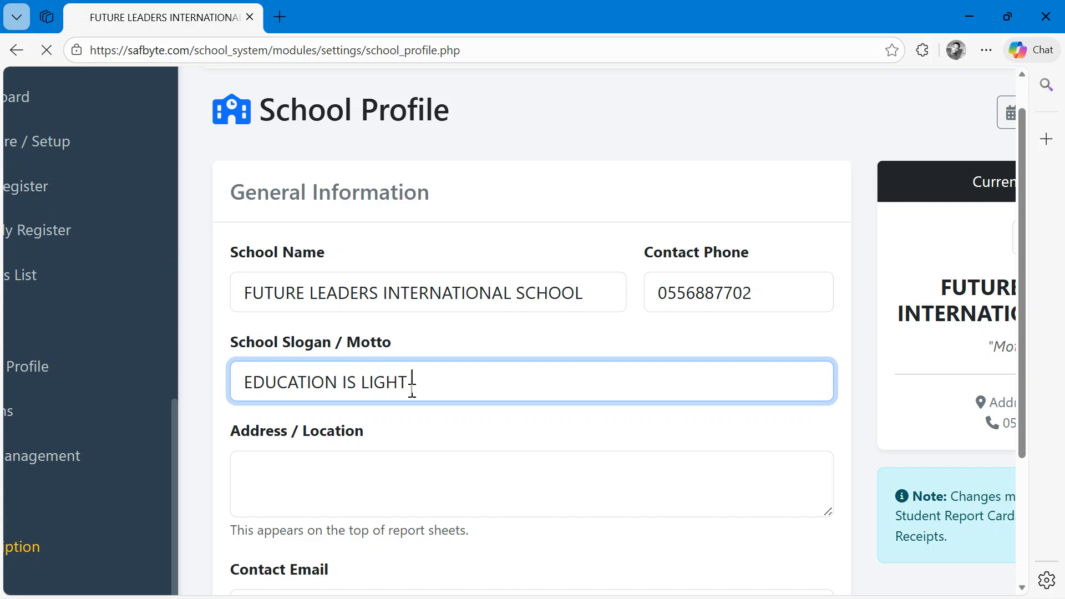
scroll(412, 387, "down", 2)
left_click(412, 387)
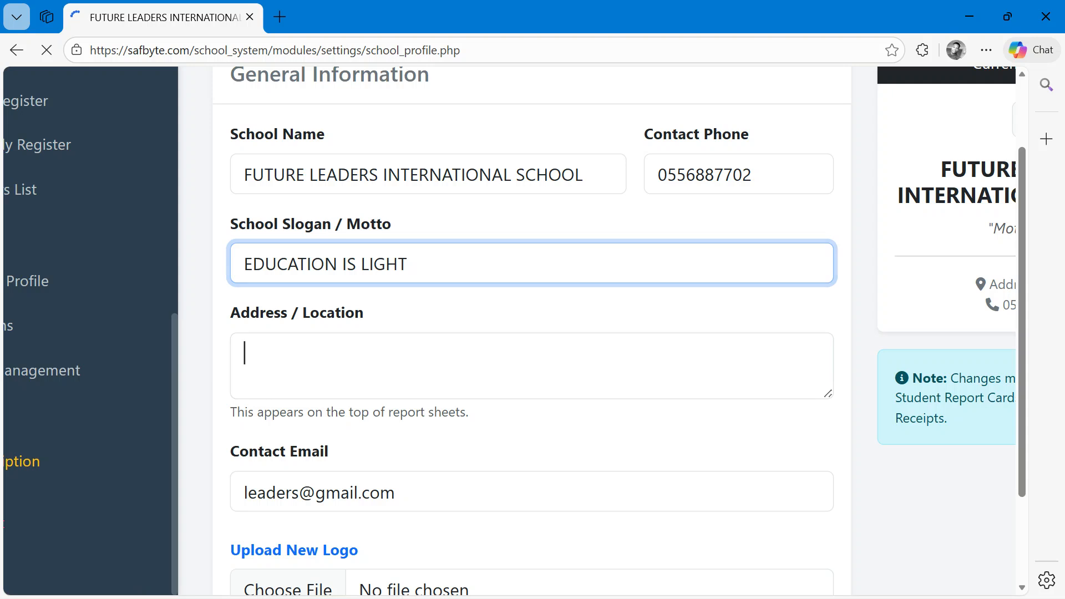
type("ACCRA")
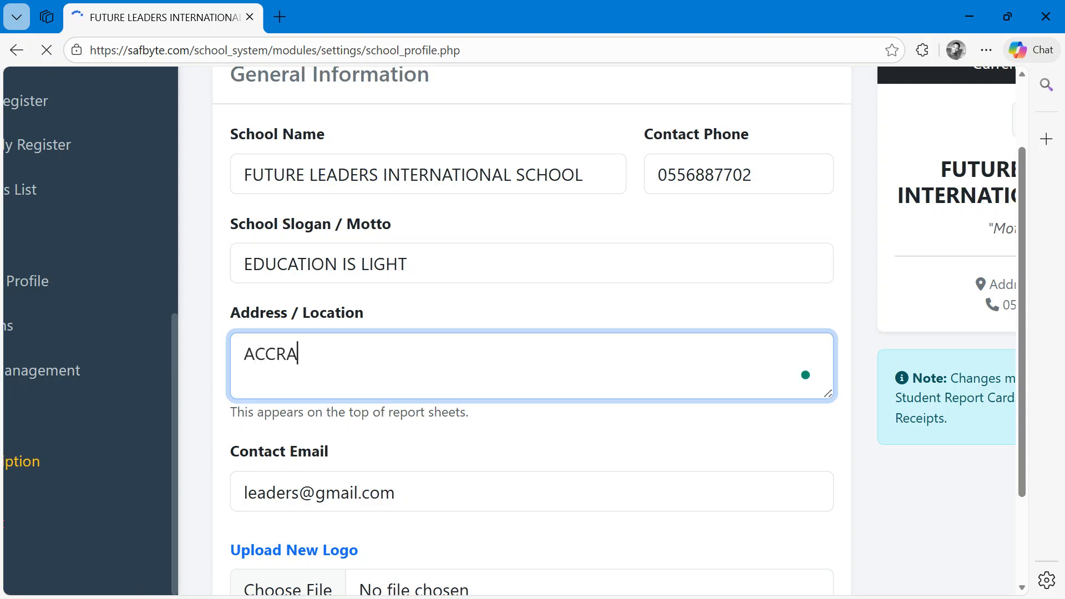
- Upload the image named unnamed as the new school logo and save the profile changes
scroll(533, 333, "down", 3)
scroll(532, 333, "down", 1)
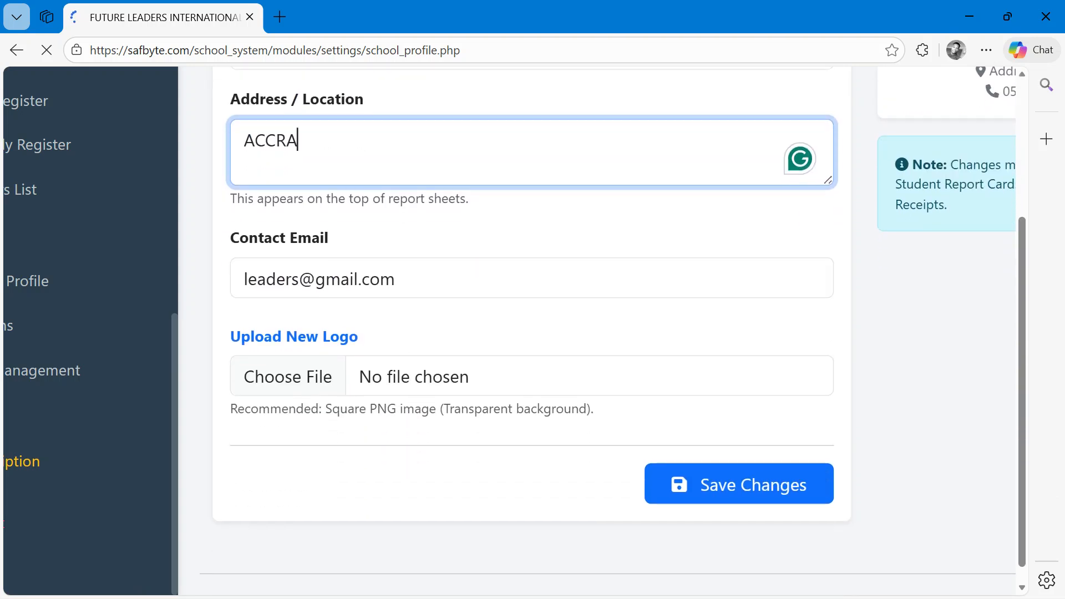
left_click(288, 385)
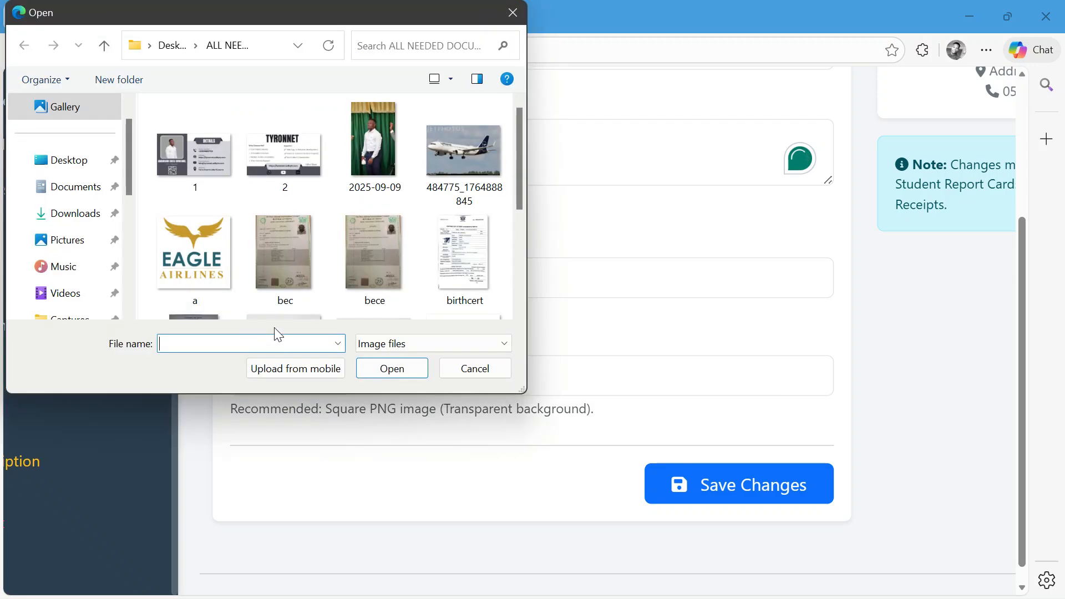
scroll(236, 222, "down", 5)
left_click(491, 137)
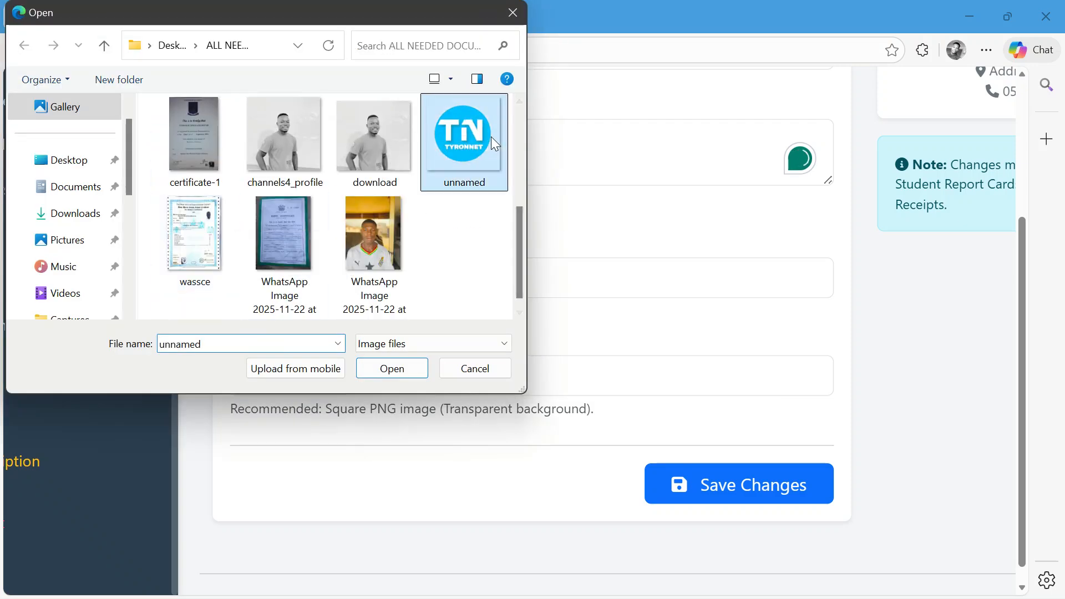
left_click(382, 368)
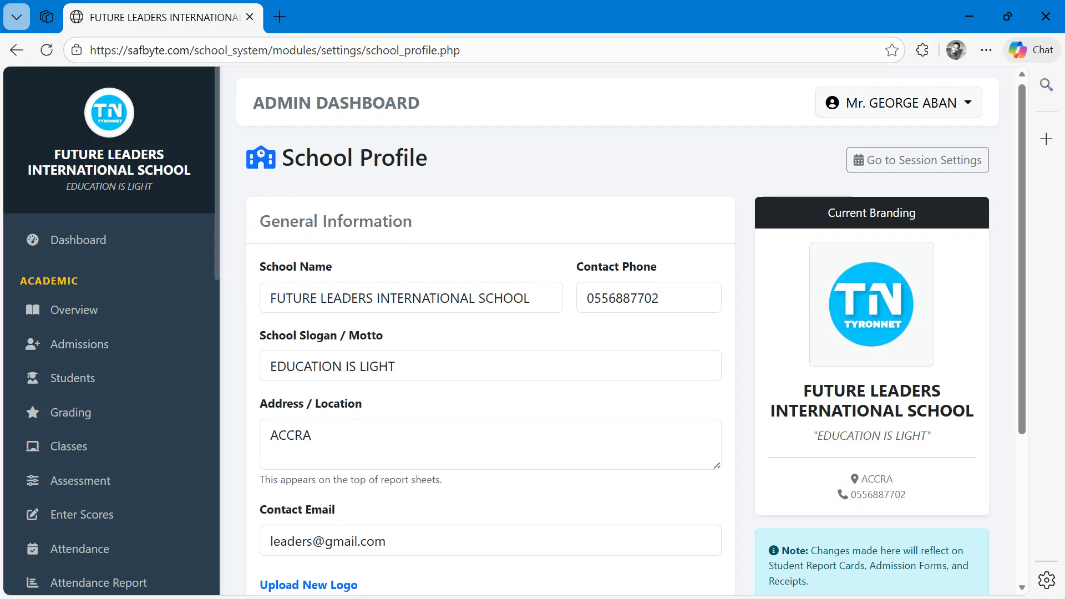
- Review the updated school profile details and the current branding preview
scroll(904, 397, "up", 4)
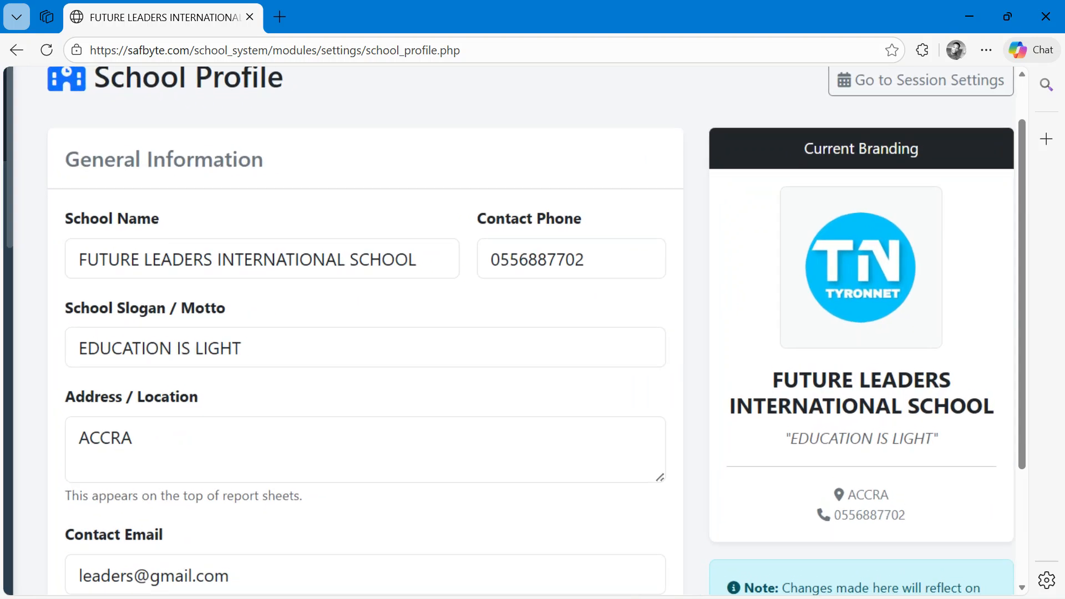
scroll(903, 397, "right", 1)
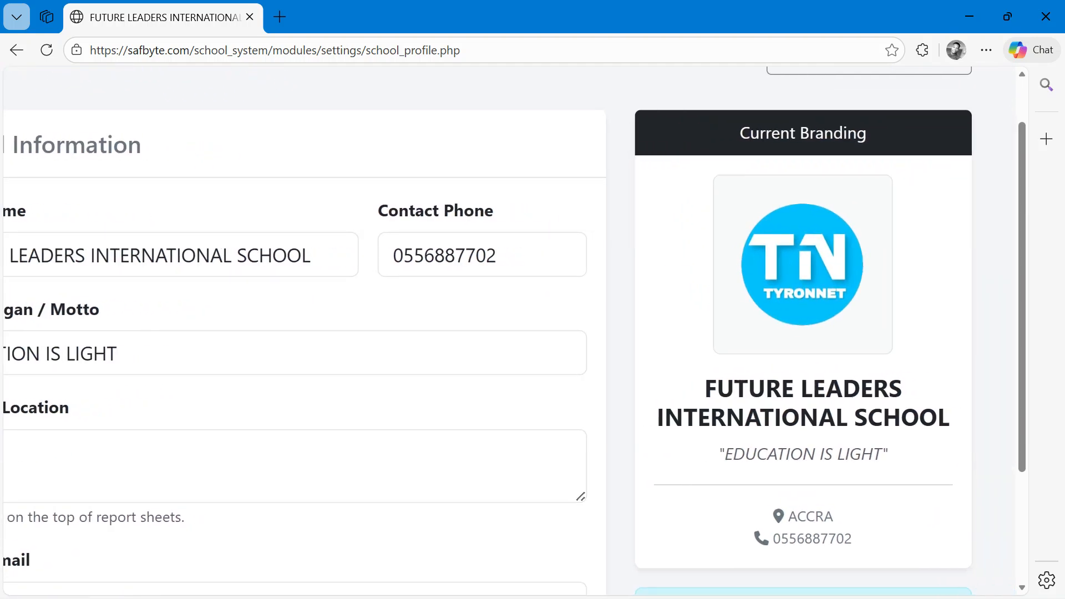
scroll(515, 330, "down", 3)
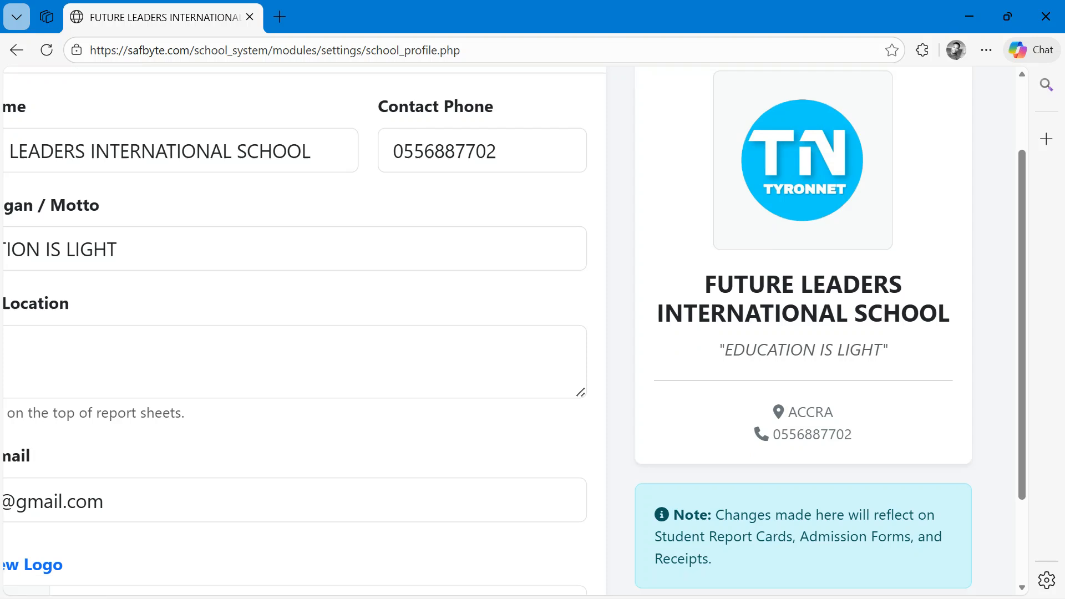
scroll(888, 405, "down", 4)
scroll(888, 405, "up", 4)
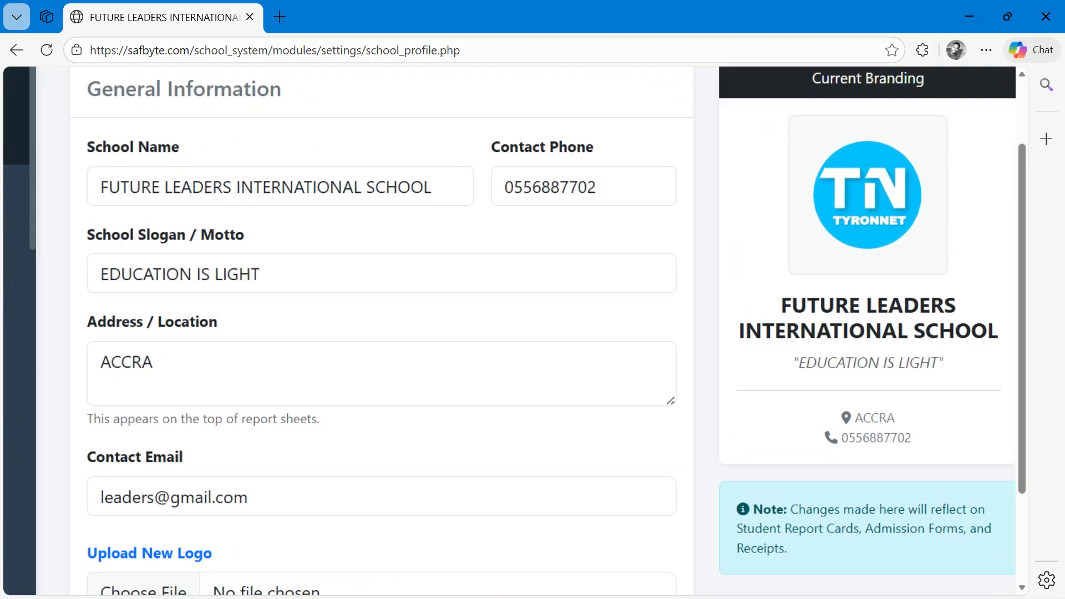
scroll(888, 405, "down", 2)
scroll(888, 405, "right", 1)
scroll(515, 330, "left", 1)
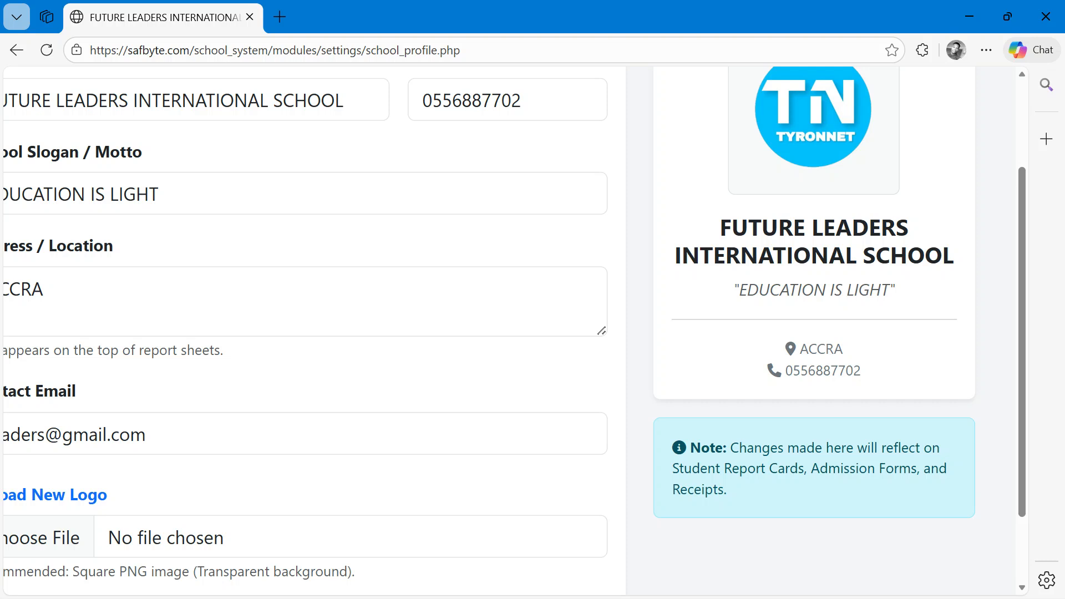
scroll(515, 330, "down", 4)
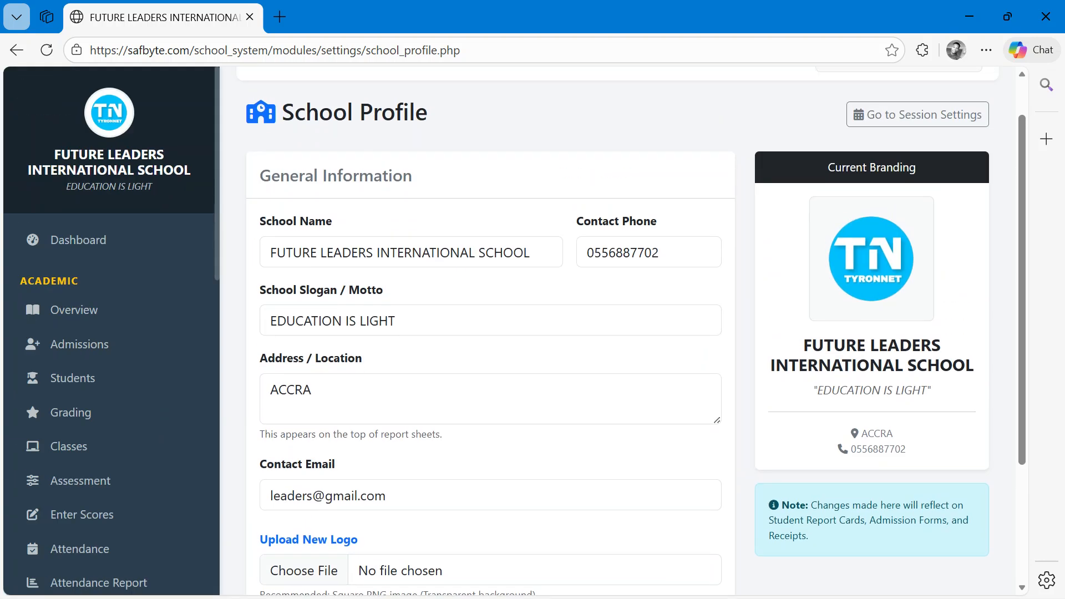
scroll(509, 332, "up", 3)
scroll(510, 332, "left", 1)
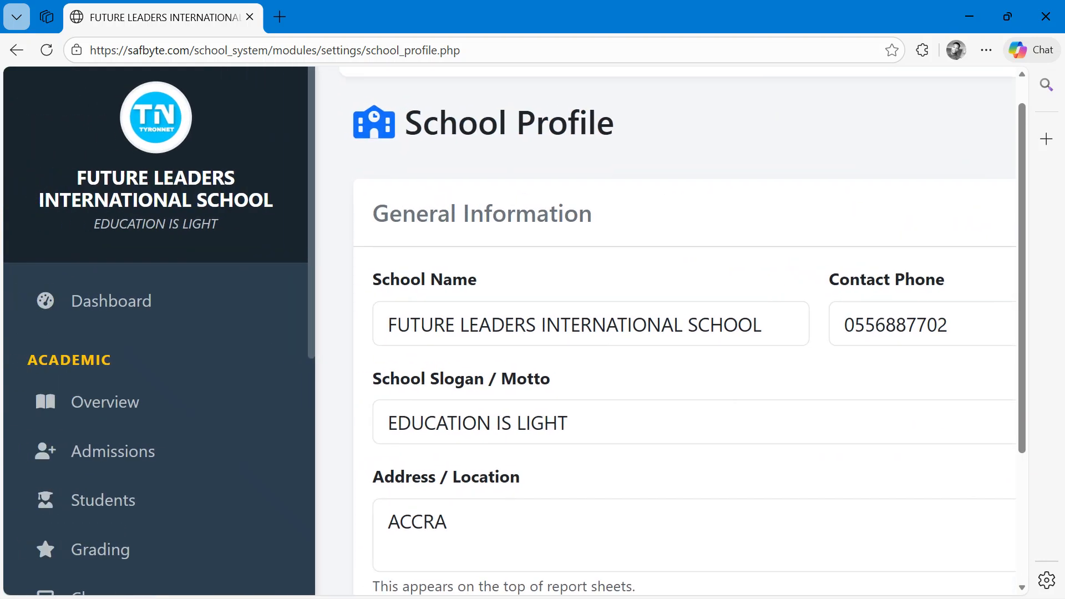
scroll(510, 331, "up", 2)
scroll(509, 331, "up", 1)
scroll(509, 331, "down", 4)
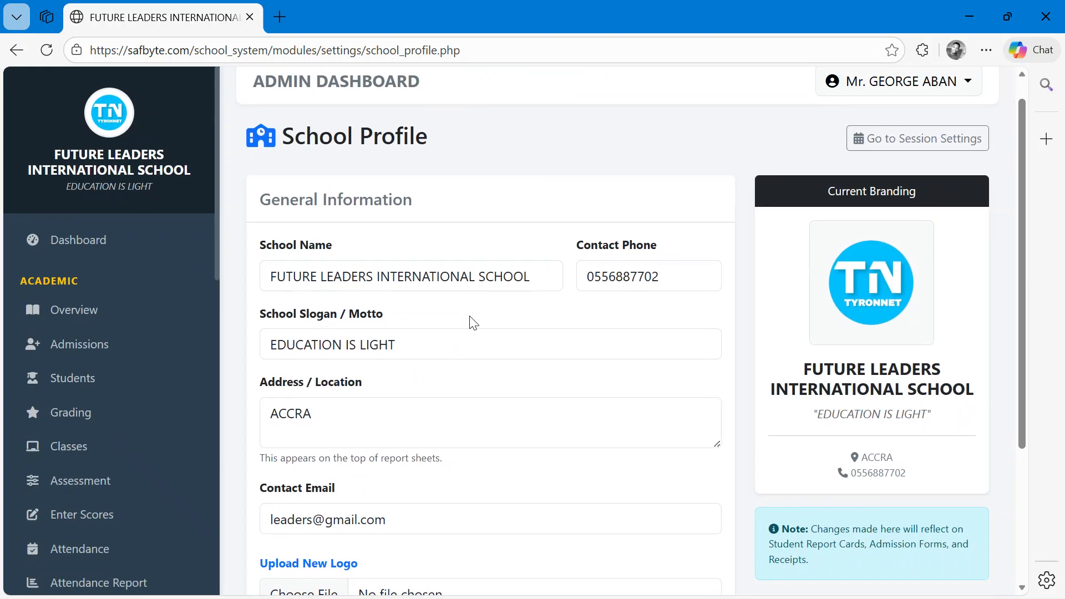
scroll(460, 322, "down", 3)
scroll(445, 325, "up", 3)
scroll(445, 326, "down", 3)
scroll(447, 327, "up", 3)
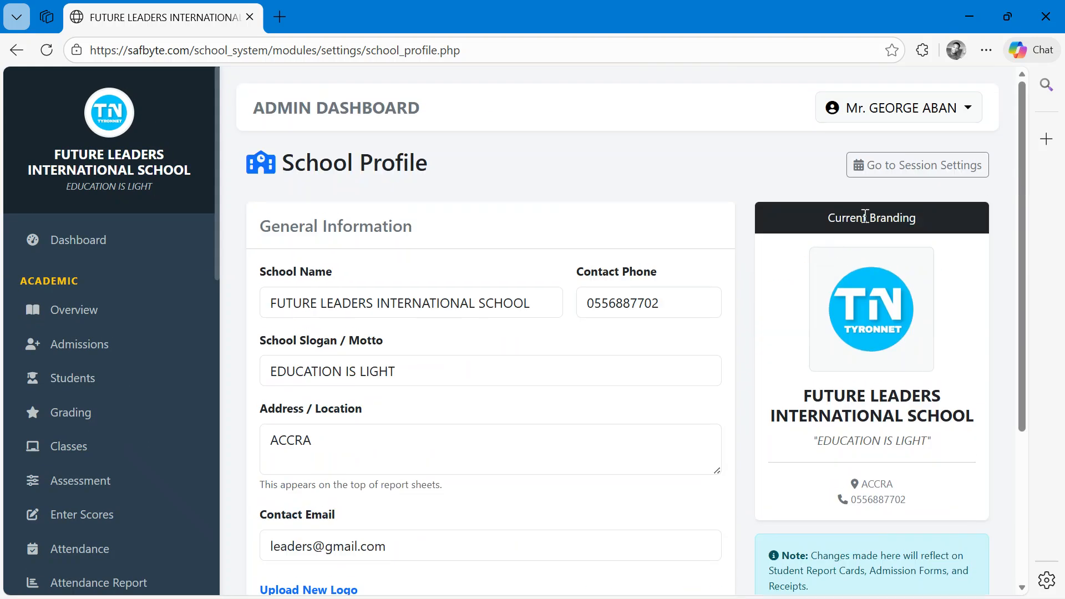
- Open the academic year and term session settings
left_click(931, 168)
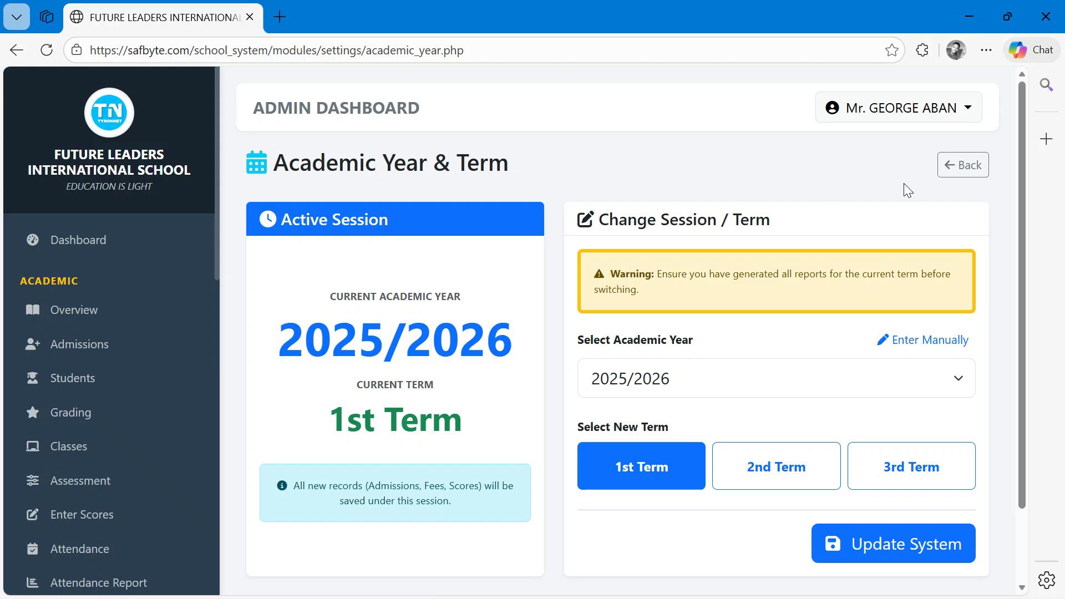
scroll(580, 341, "up", 5, "ctrl")
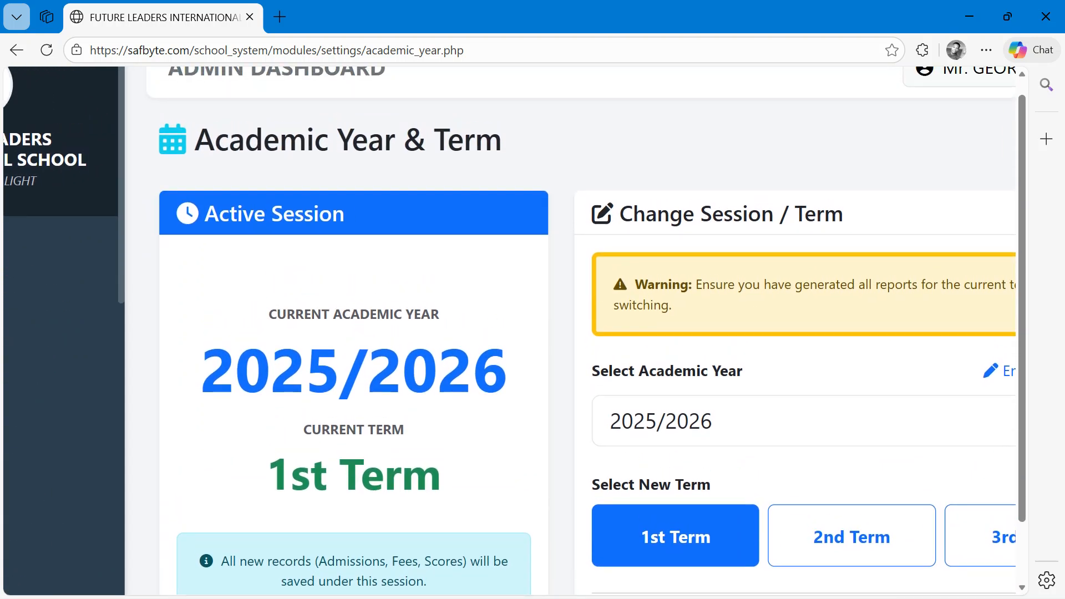
scroll(206, 354, "left", 3)
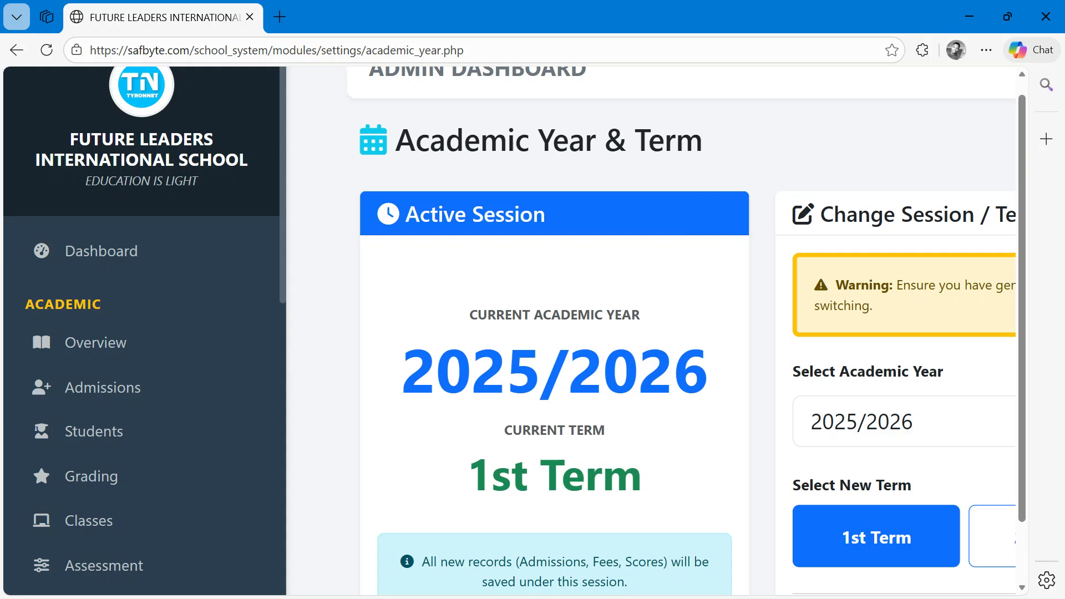
scroll(664, 331, "right", 1)
scroll(144, 333, "down", 10)
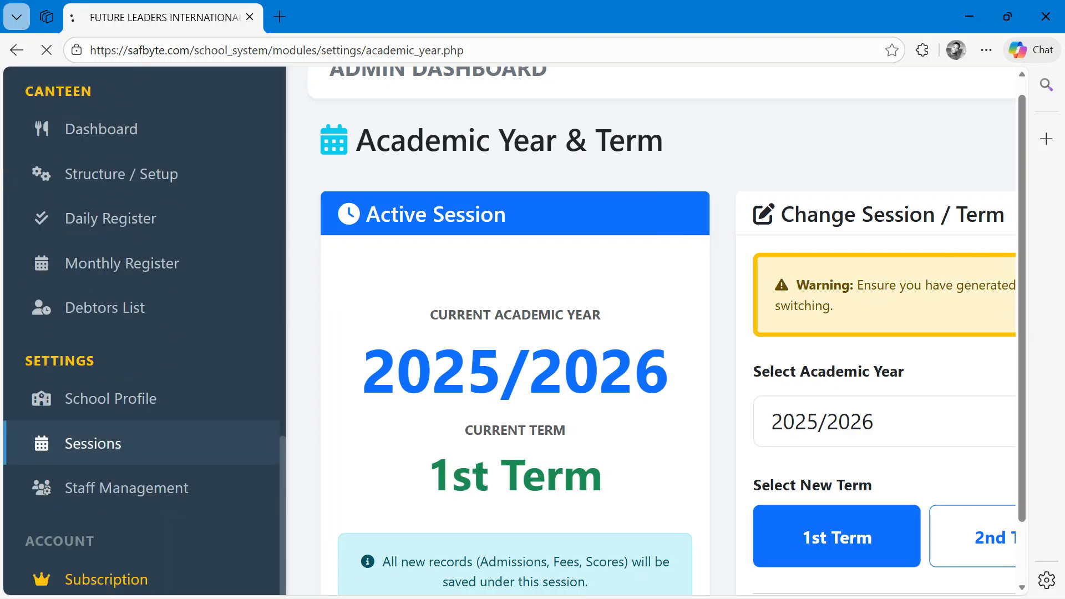
left_click(83, 444)
- Switch the active session to the 2nd Term of 2025/2026 and update the system
scroll(82, 444, "right", 4)
scroll(82, 444, "down", 1)
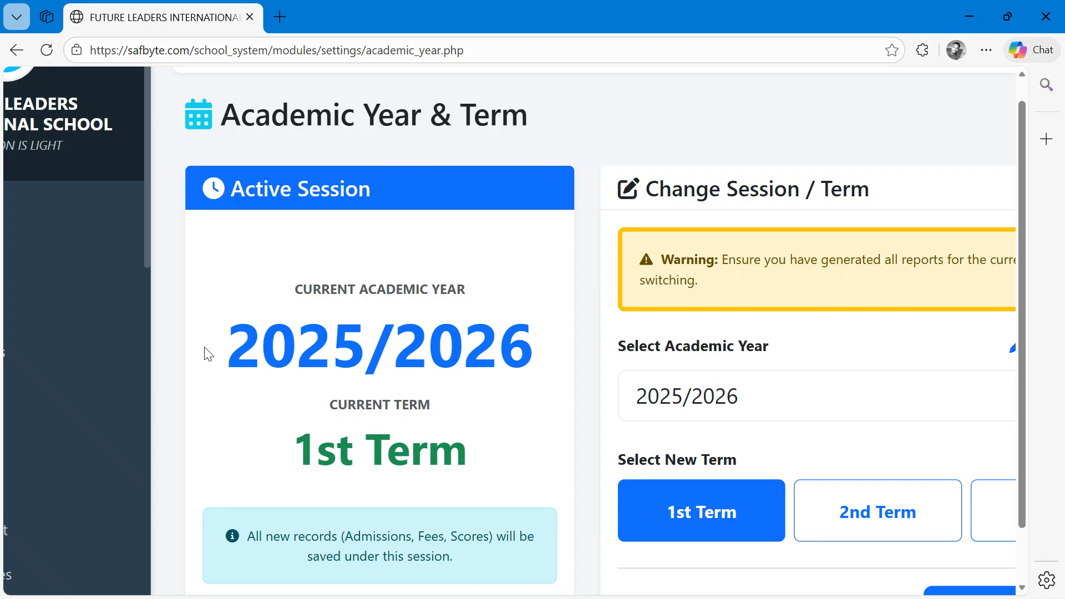
scroll(208, 354, "down", 1)
scroll(208, 354, "right", 3)
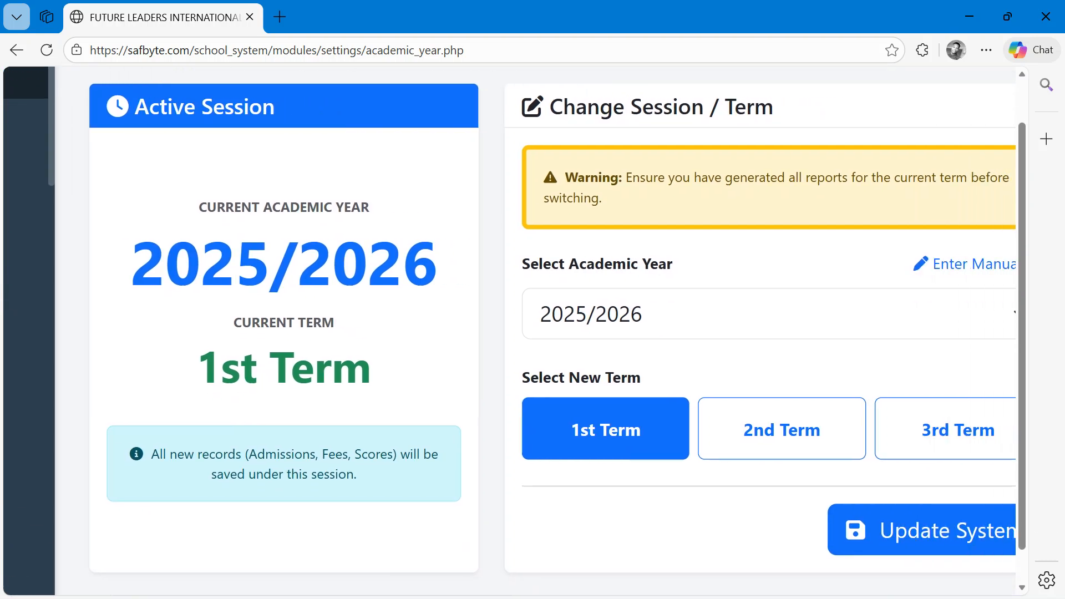
left_click(749, 429)
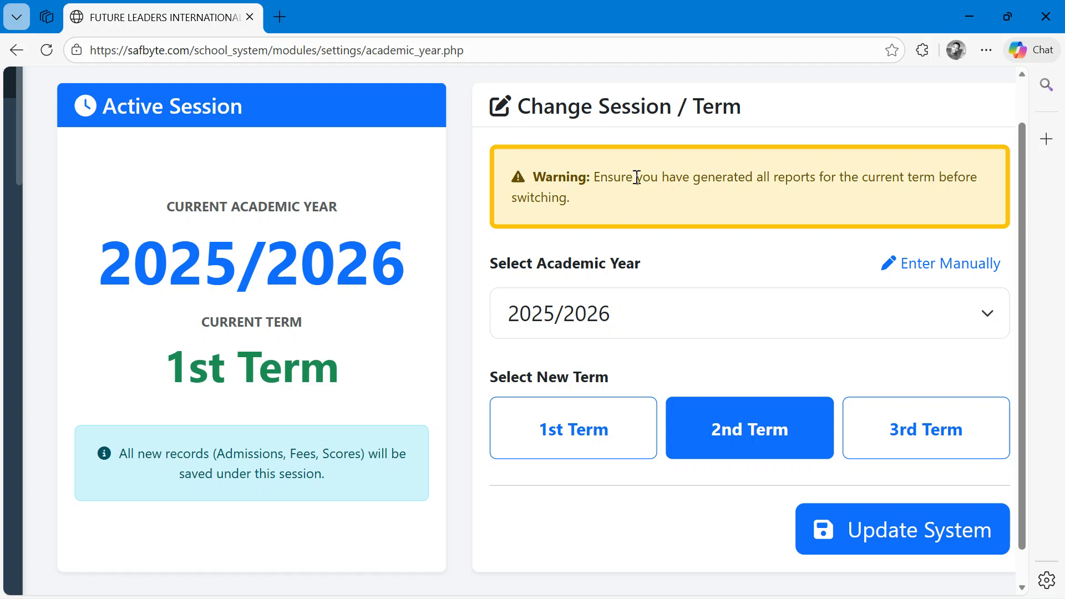
left_click(941, 272)
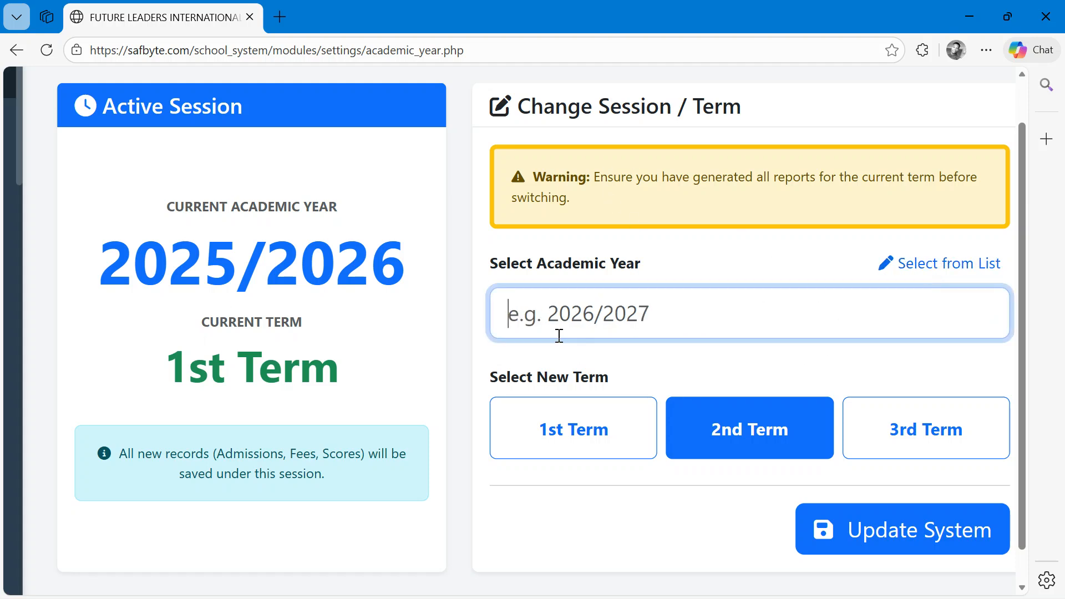
left_click(910, 274)
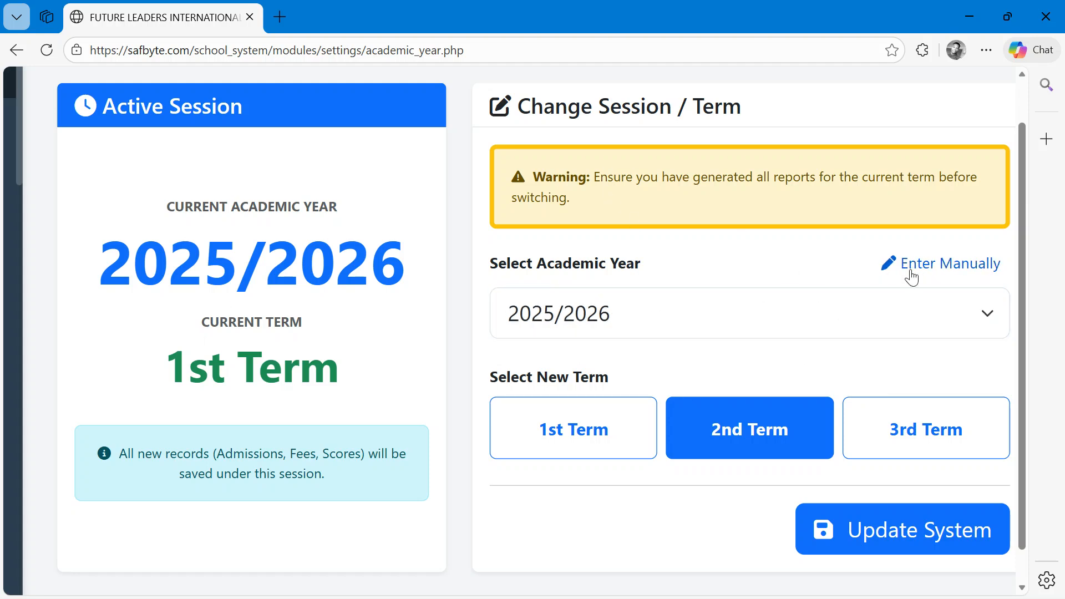
left_click(981, 318)
left_click(509, 274)
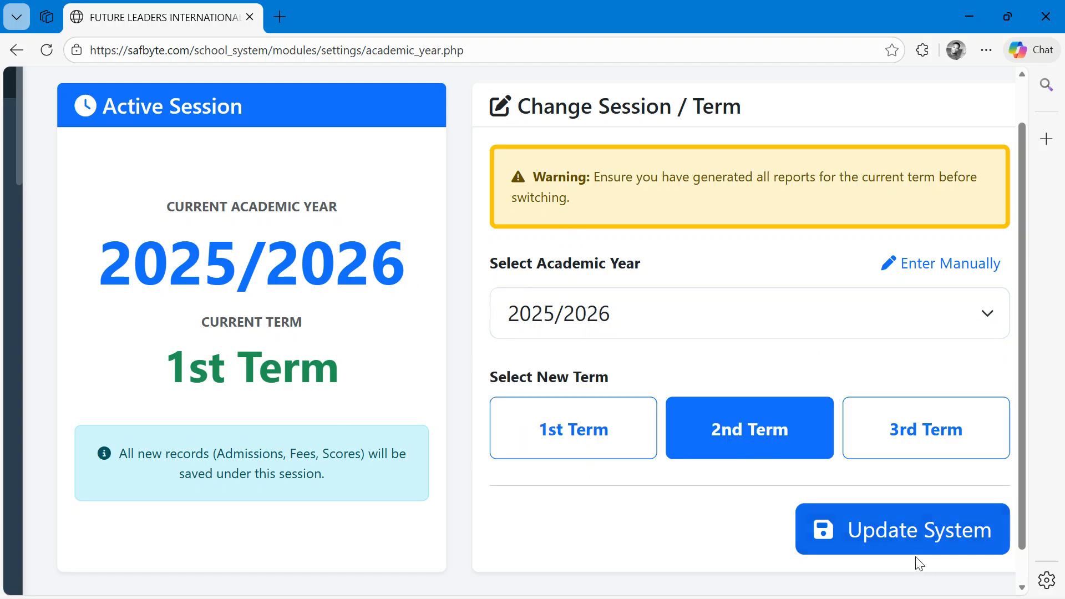
left_click(868, 530)
left_click(316, 387)
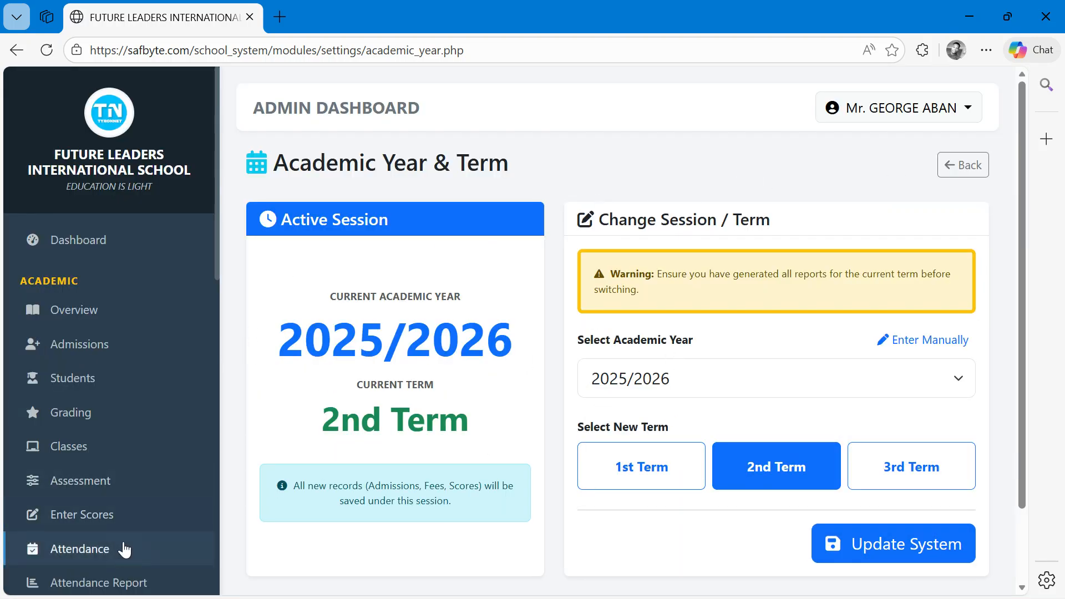
- Open the staff management page listing the school's user accounts
scroll(84, 500, "down", 10)
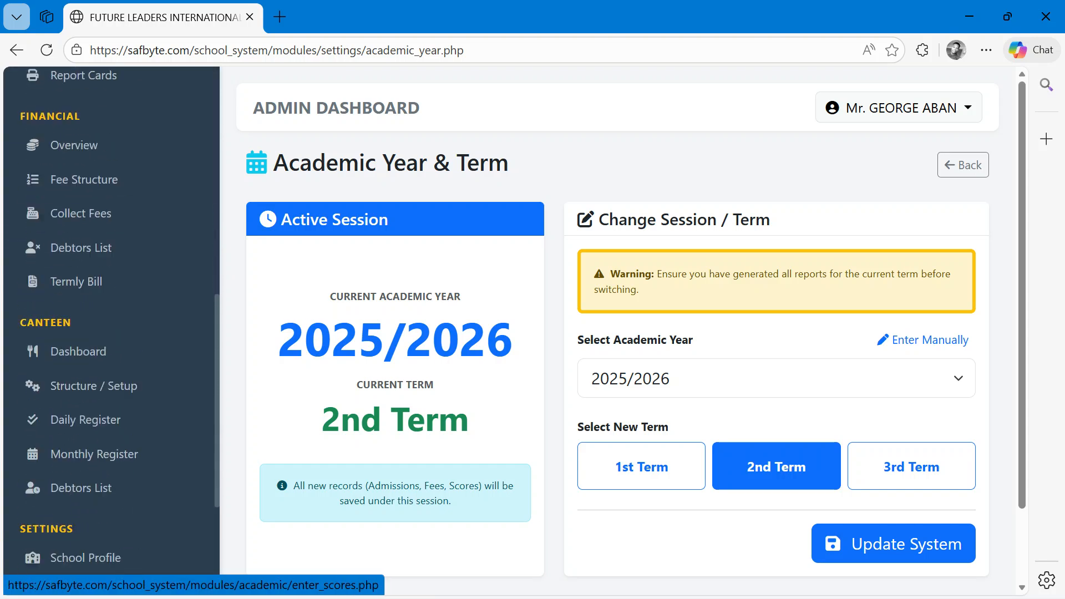
scroll(111, 333, "down", 2)
scroll(72, 406, "up", 3)
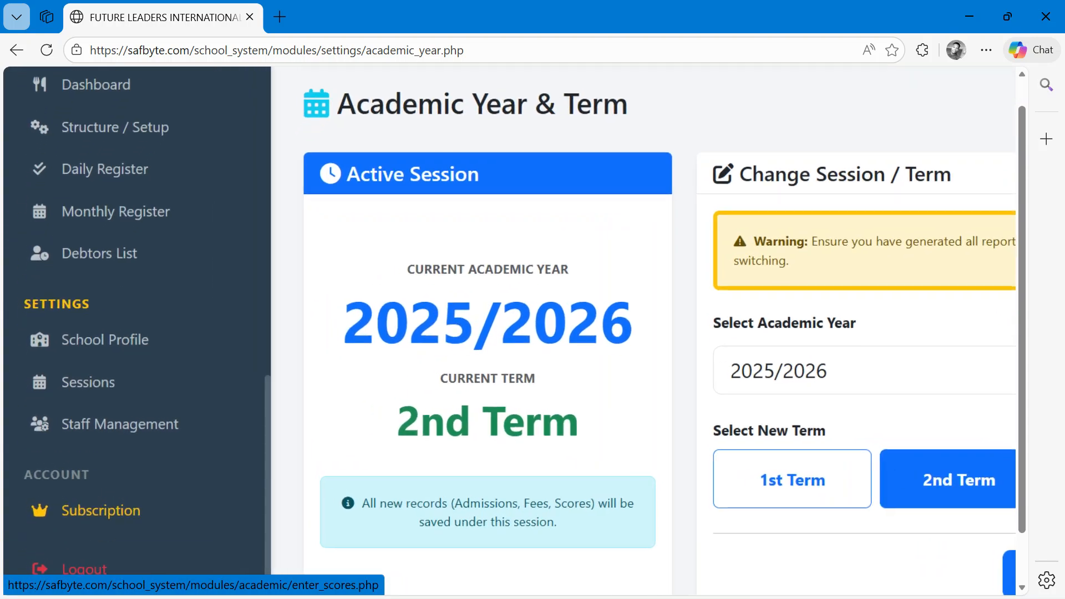
left_click(124, 426)
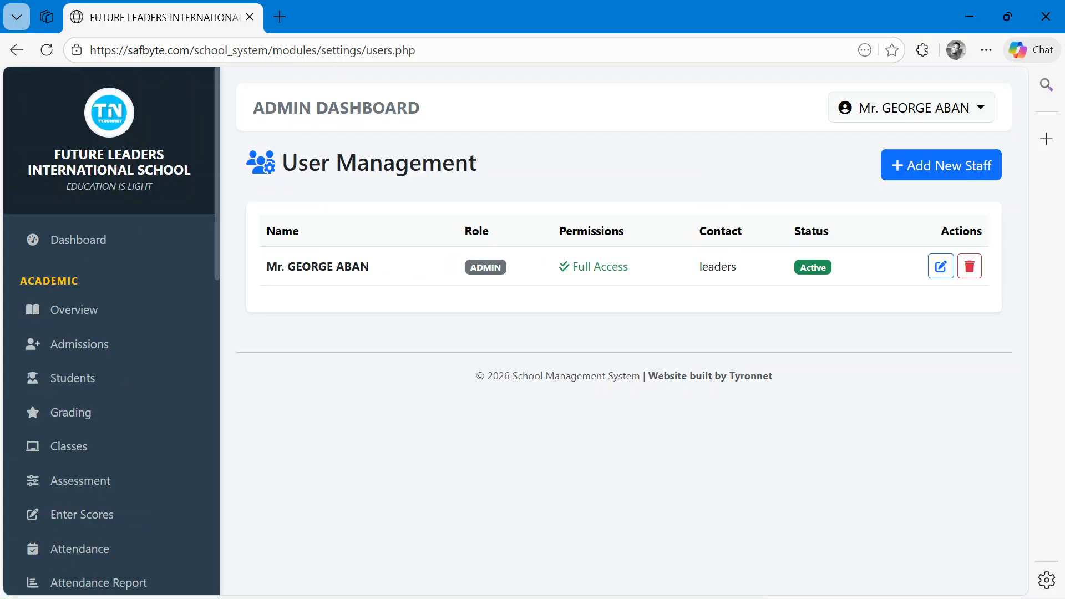
scroll(113, 518, "up", 3)
scroll(516, 333, "down", 2)
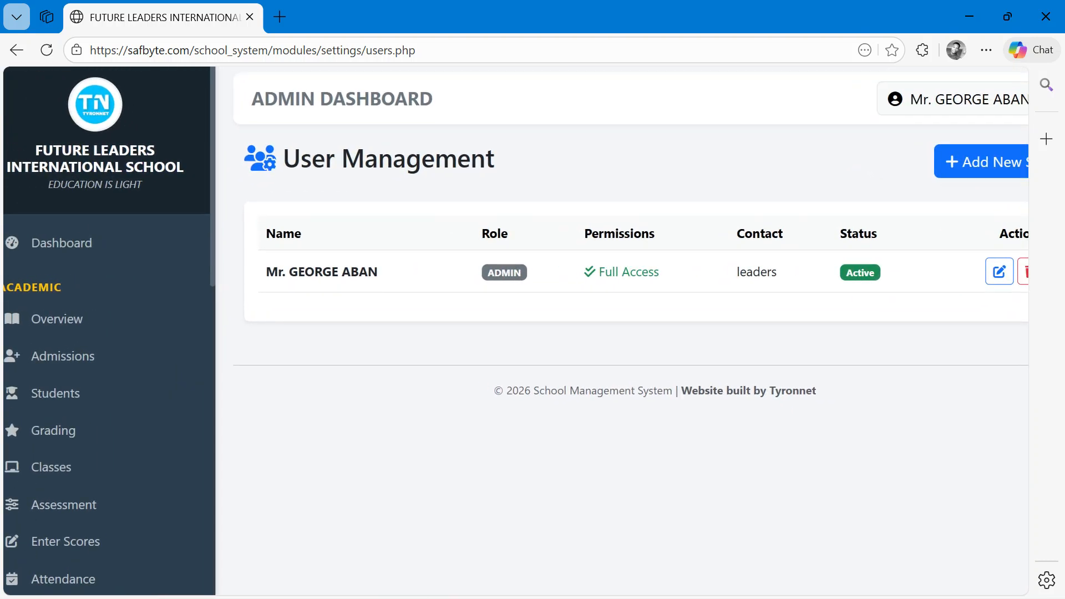
scroll(516, 331, "right", 2)
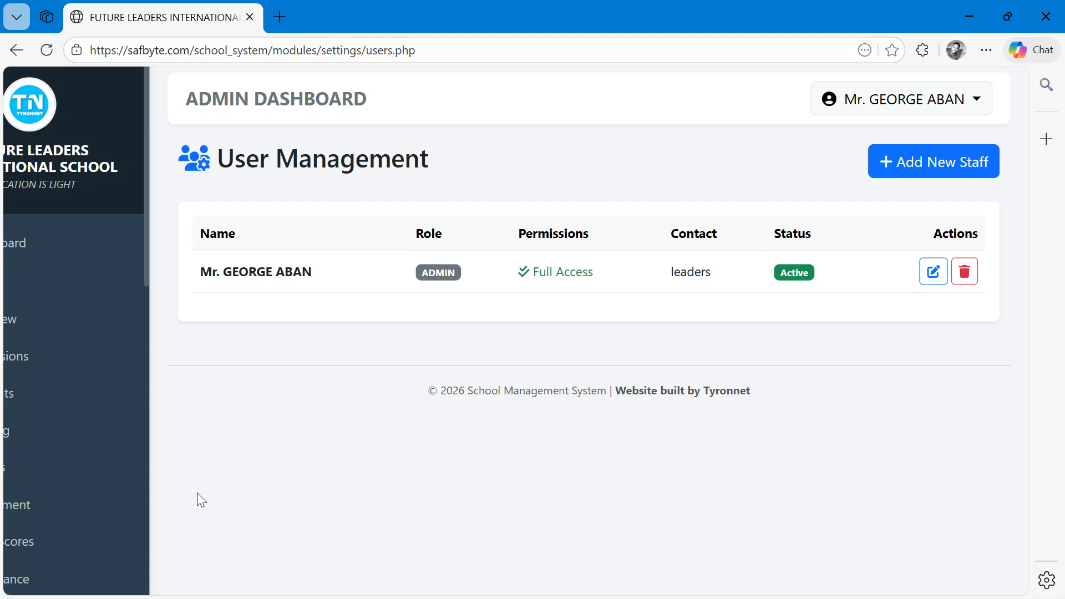
left_click(927, 165)
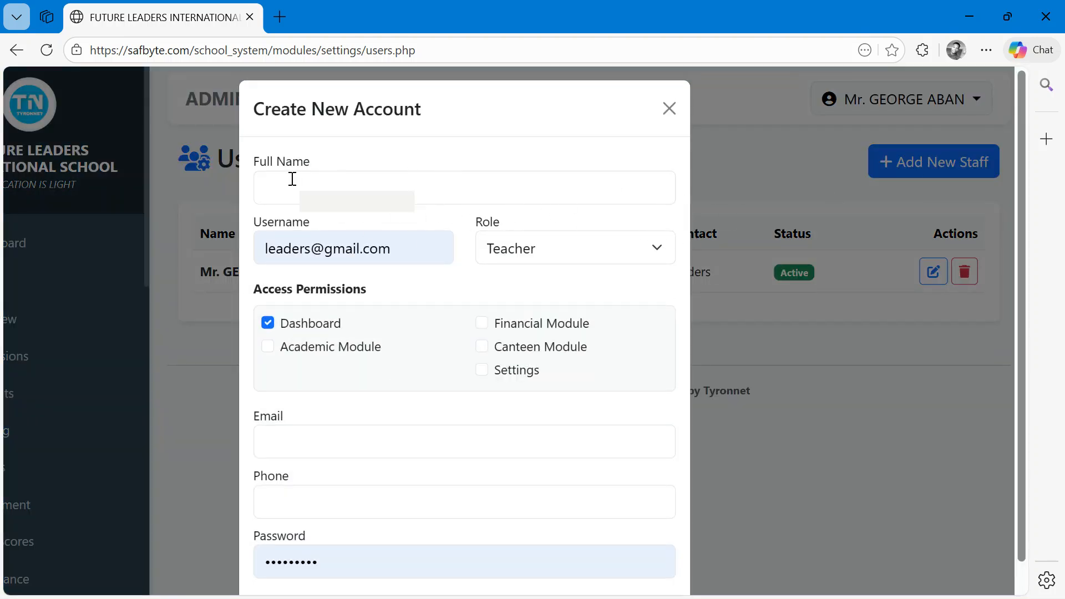
left_click(272, 176)
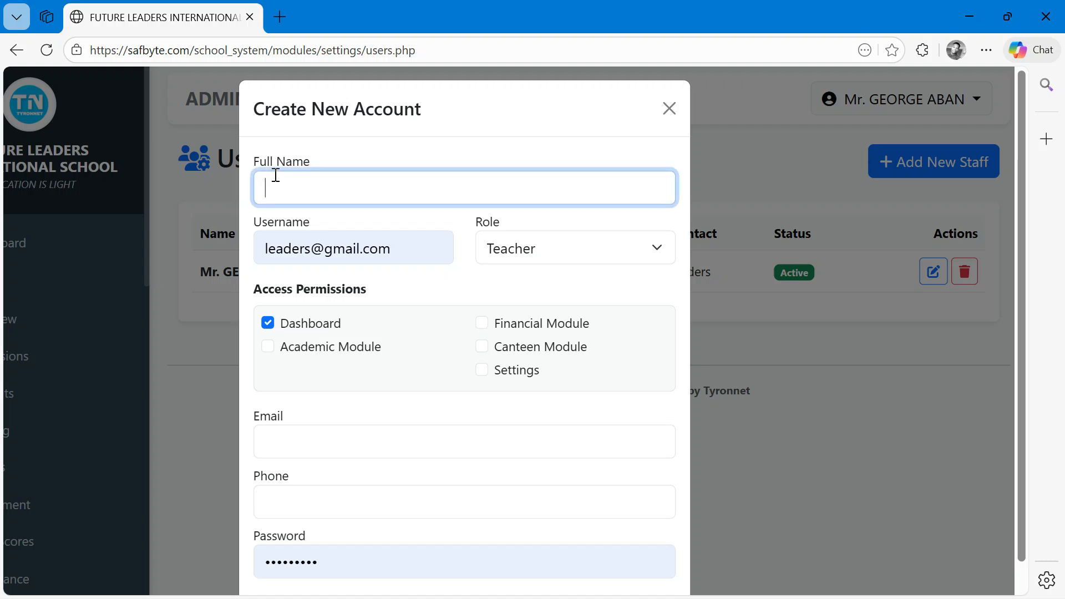
left_click(599, 258)
left_click(594, 255)
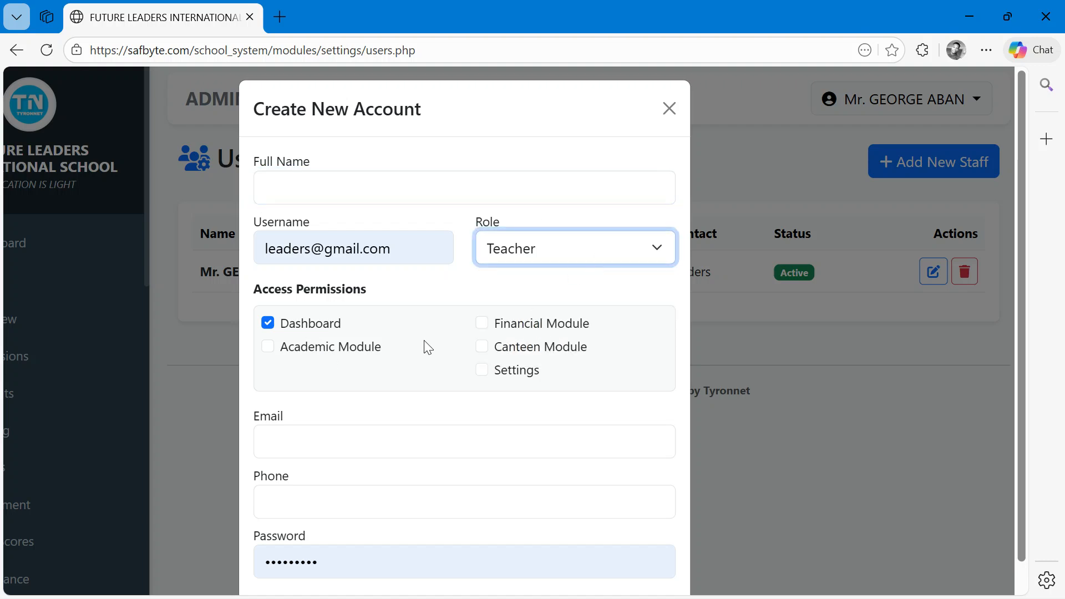
scroll(425, 341, "up", 3)
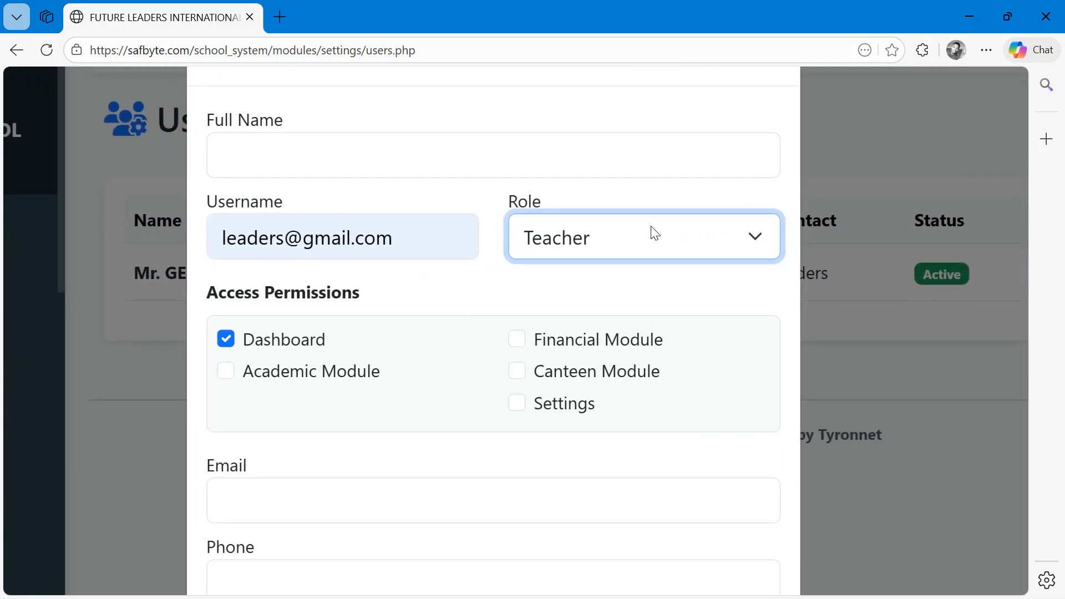
left_click(344, 341)
left_click(327, 374)
left_click(306, 345)
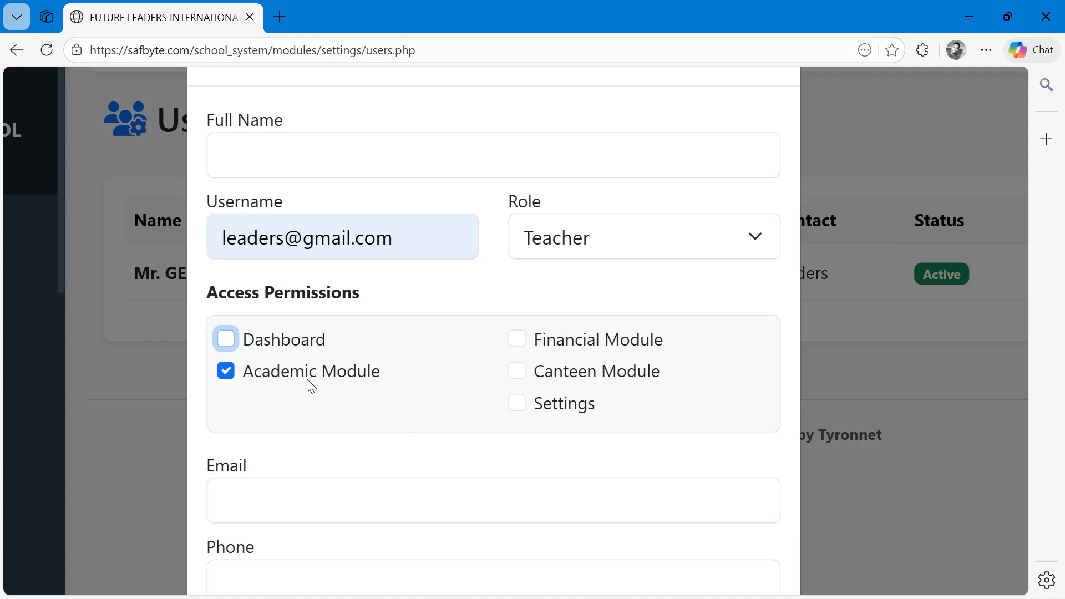
scroll(597, 253, "up", 1)
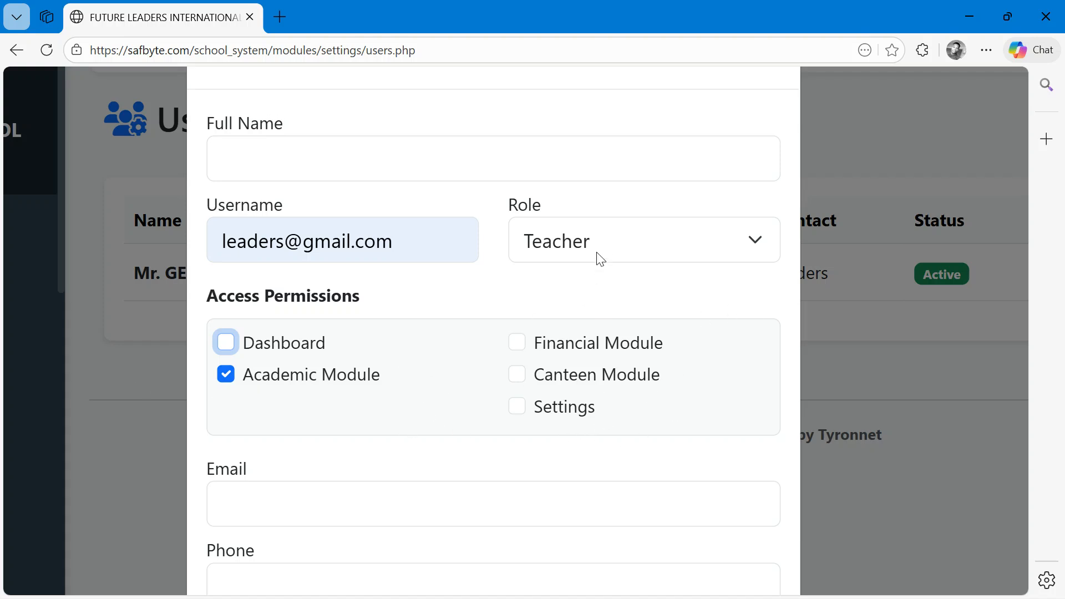
scroll(555, 253, "down", 4)
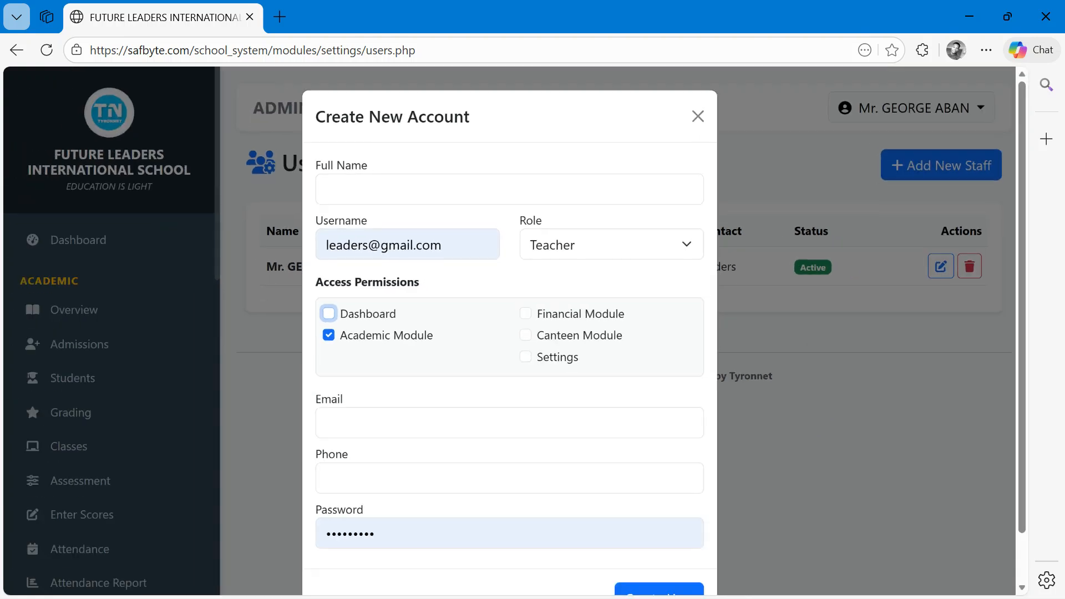
left_click(698, 117)
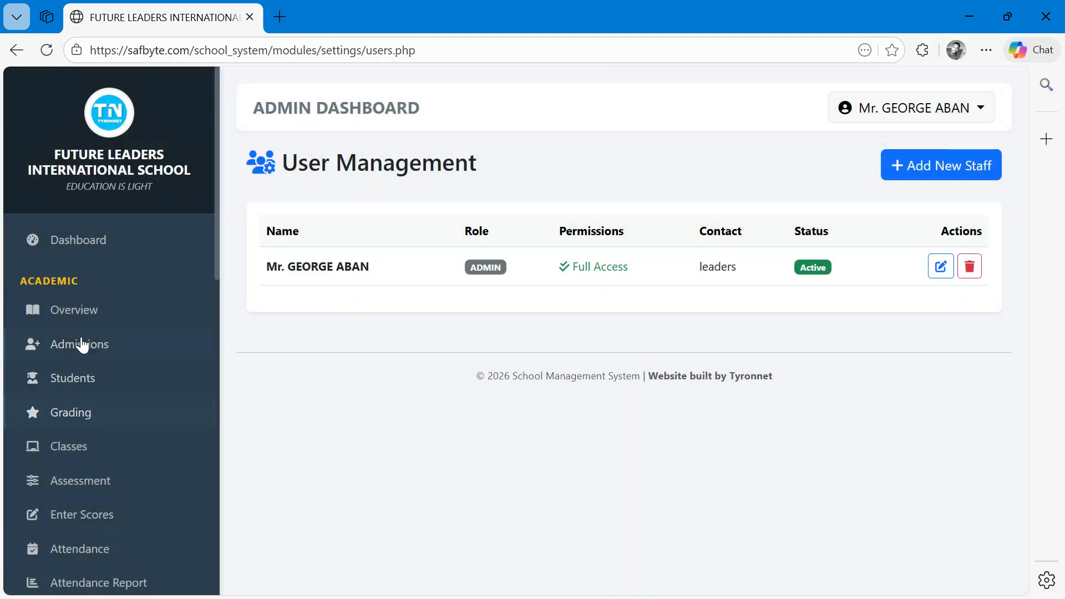
- Review the admin dashboard's license status, summary cards, status charts and school calendar
left_click(79, 252)
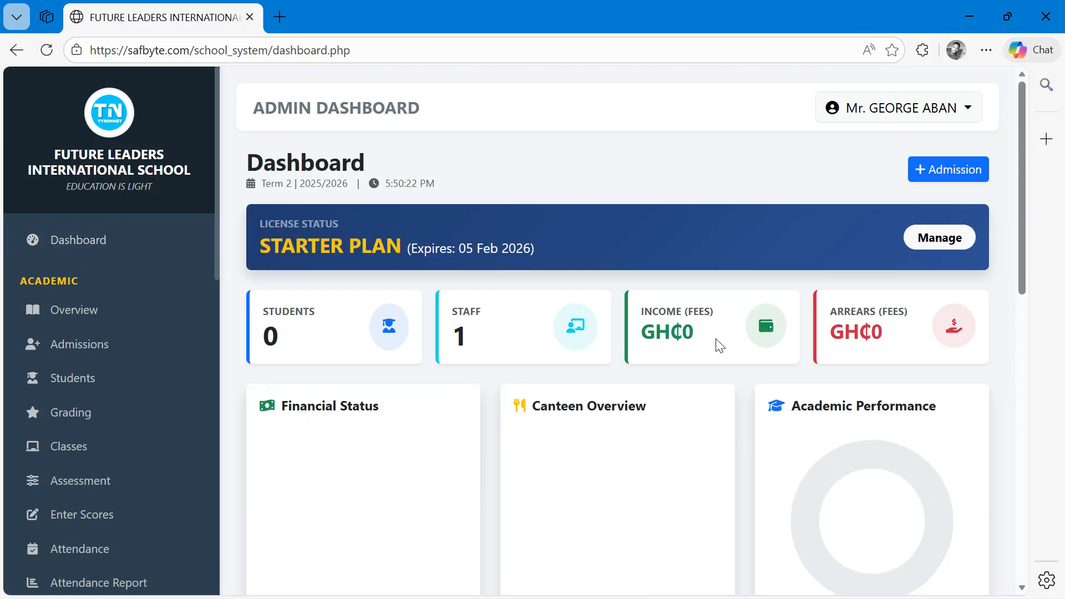
scroll(777, 302, "down", 1)
scroll(563, 327, "up", 3)
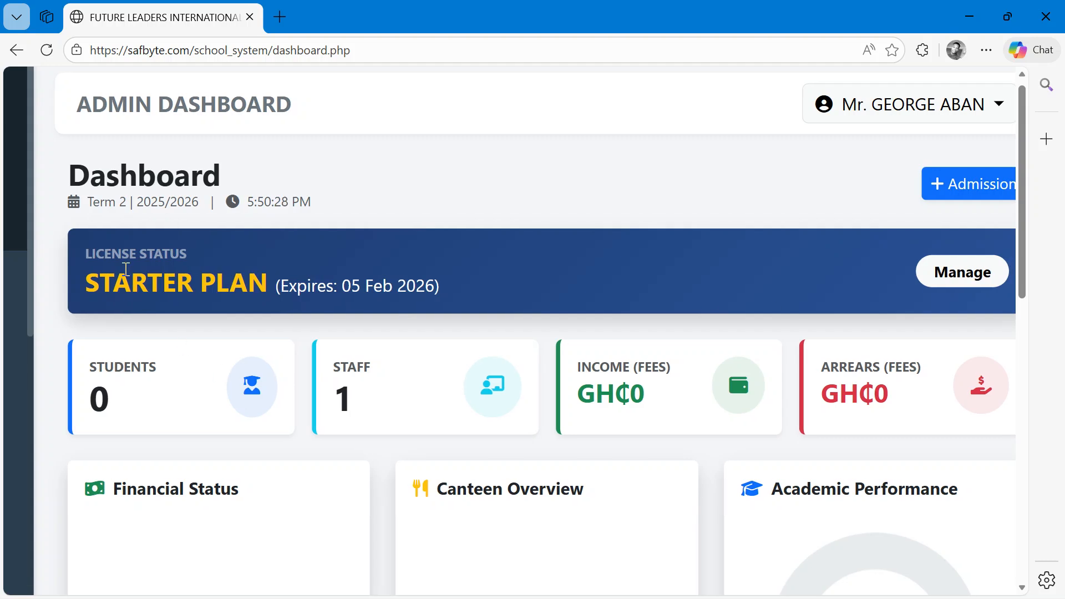
left_click_drag(206, 204, 53, 202)
left_click_drag(311, 202, 239, 203)
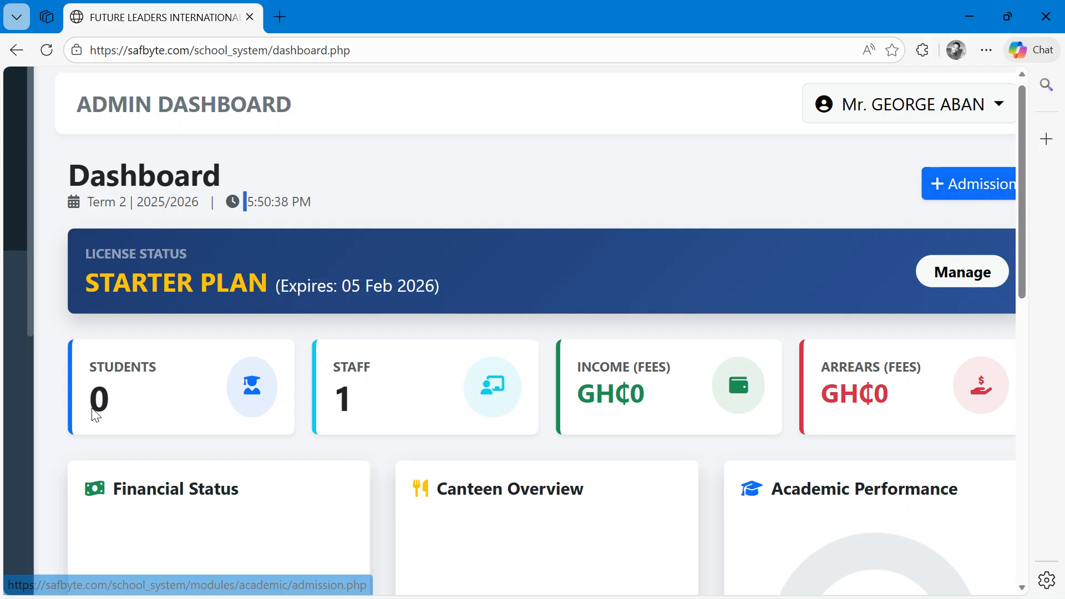
left_click_drag(151, 368, 59, 357)
left_click_drag(159, 371, 105, 362)
left_click_drag(374, 373, 326, 373)
left_click_drag(672, 368, 644, 395)
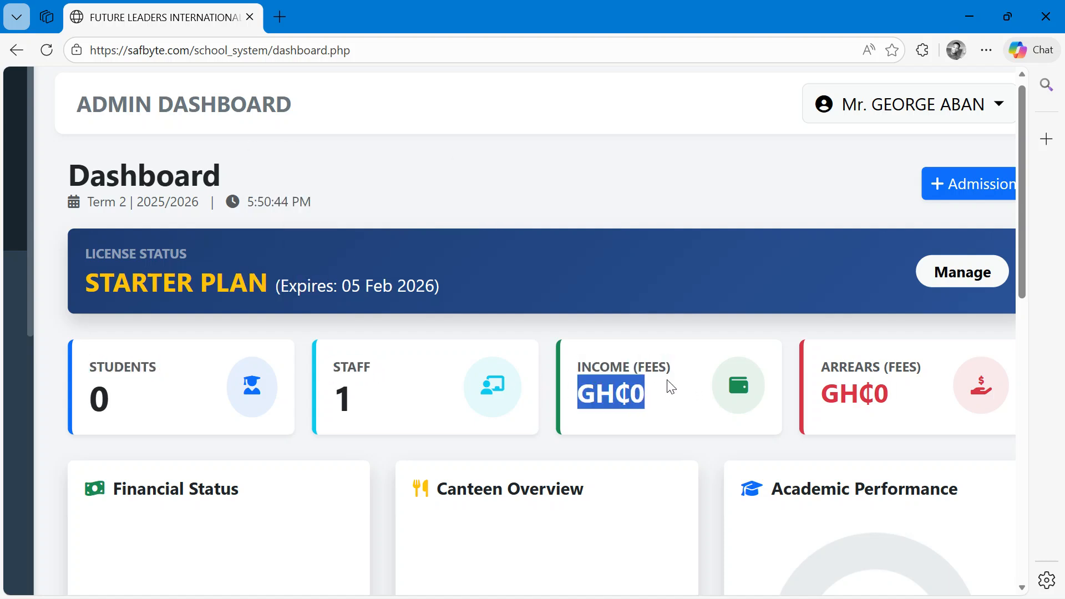
left_click(671, 390)
left_click_drag(883, 400, 817, 362)
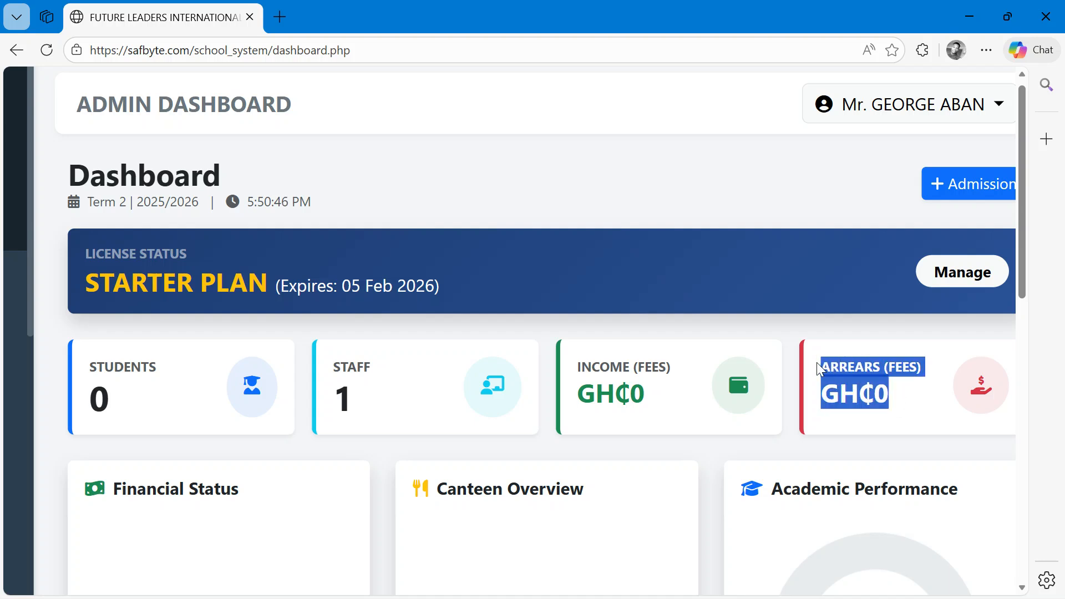
scroll(818, 361, "down", 5)
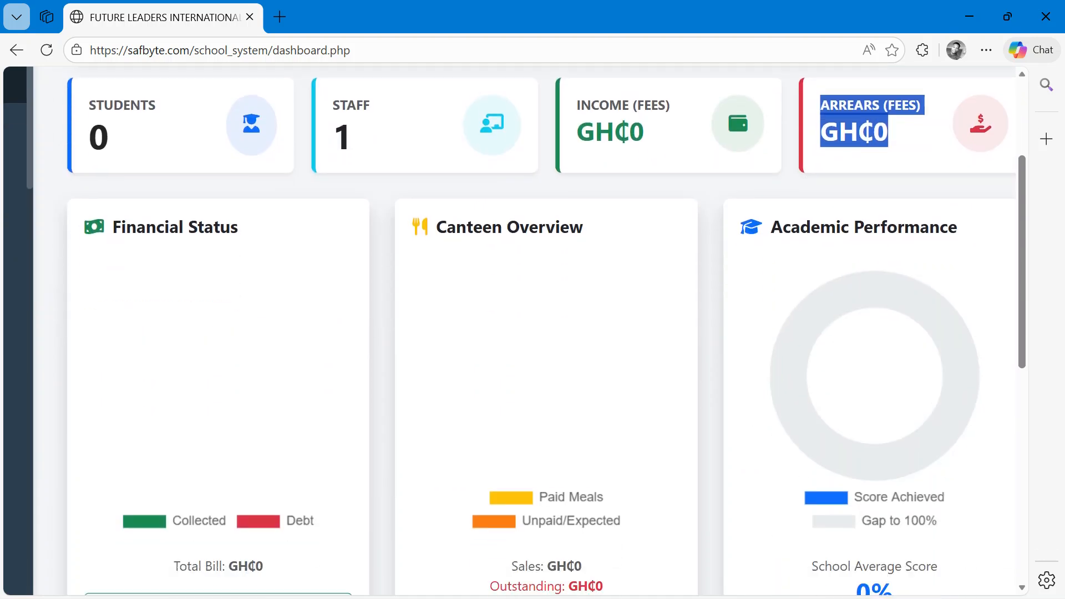
left_click_drag(1022, 222, 1029, 240)
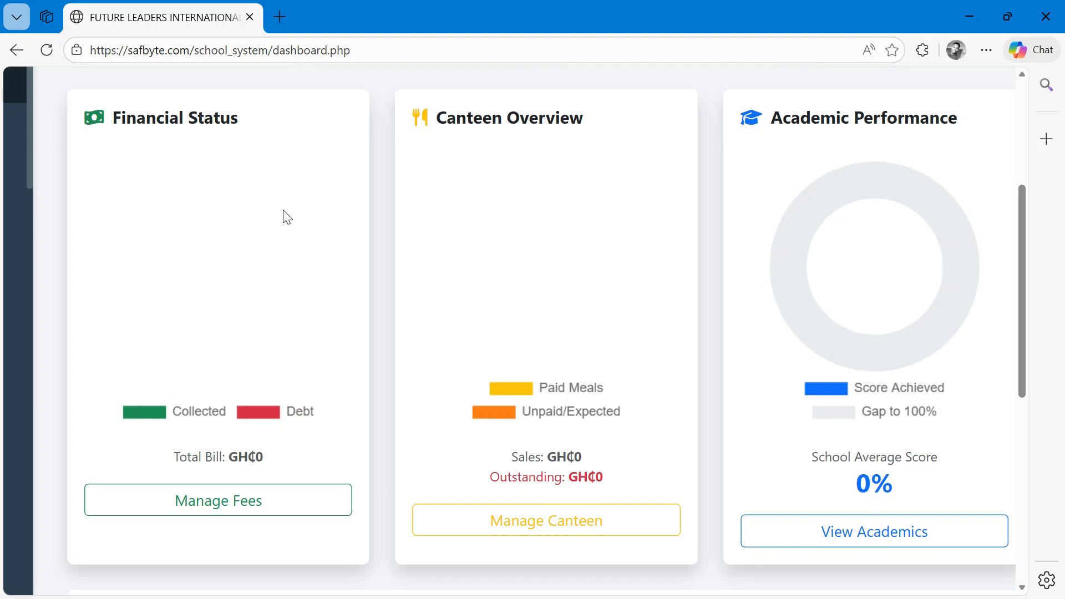
left_click_drag(271, 125, 80, 125)
left_click(583, 130)
left_click_drag(583, 130, 436, 120)
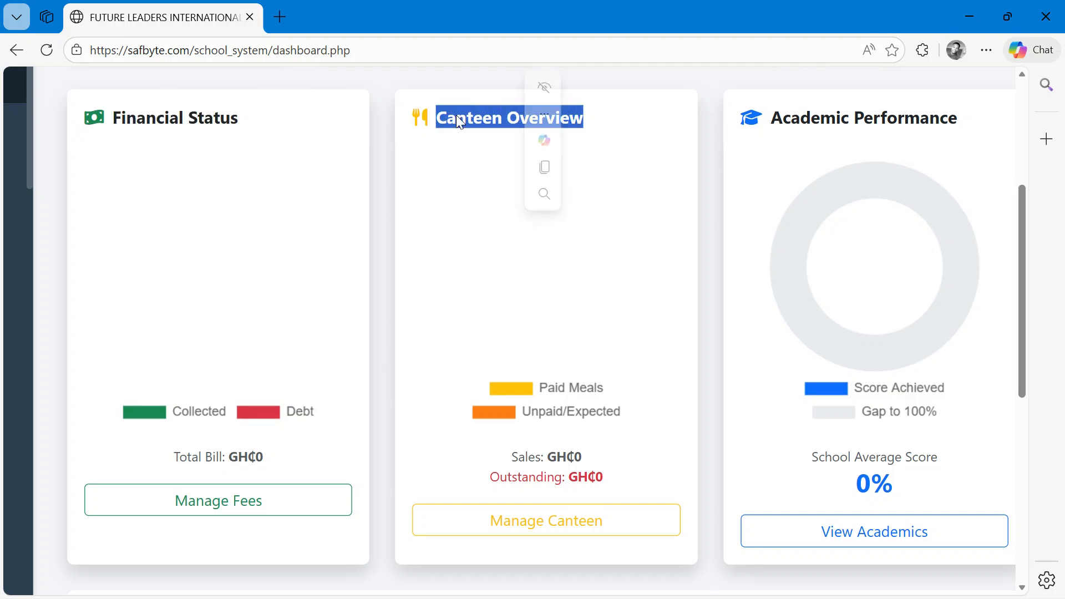
left_click_drag(969, 120, 722, 121)
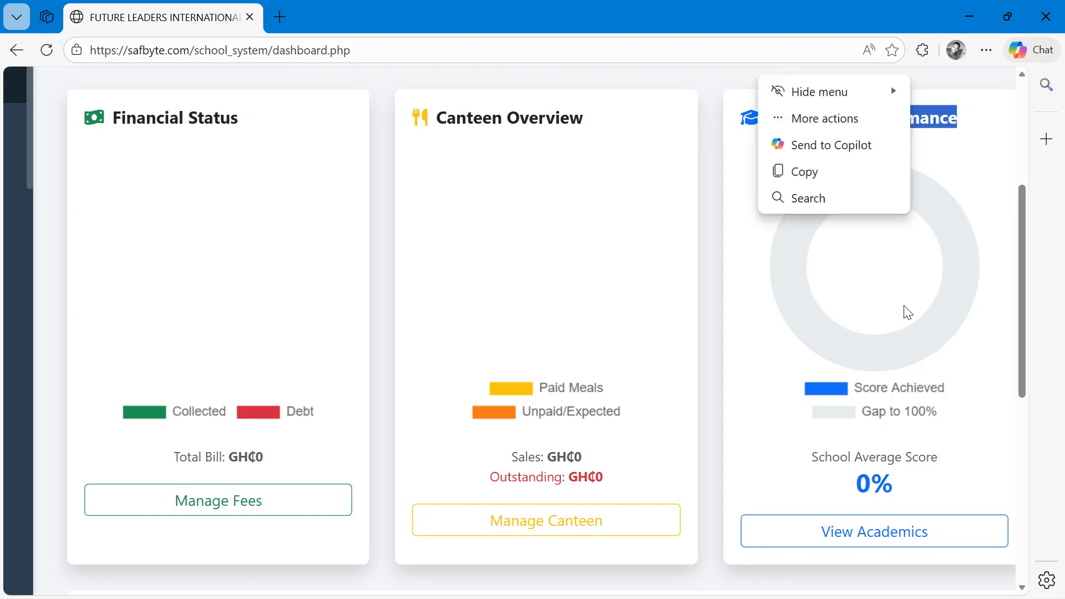
scroll(910, 312, "down", 6)
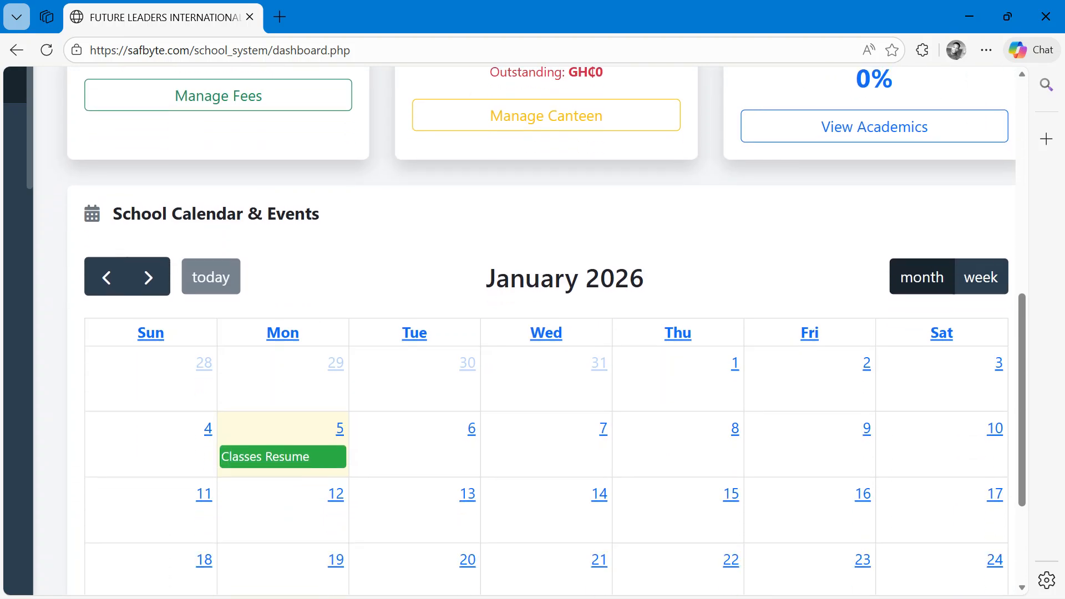
scroll(544, 332, "down", 3)
scroll(543, 331, "up", 1)
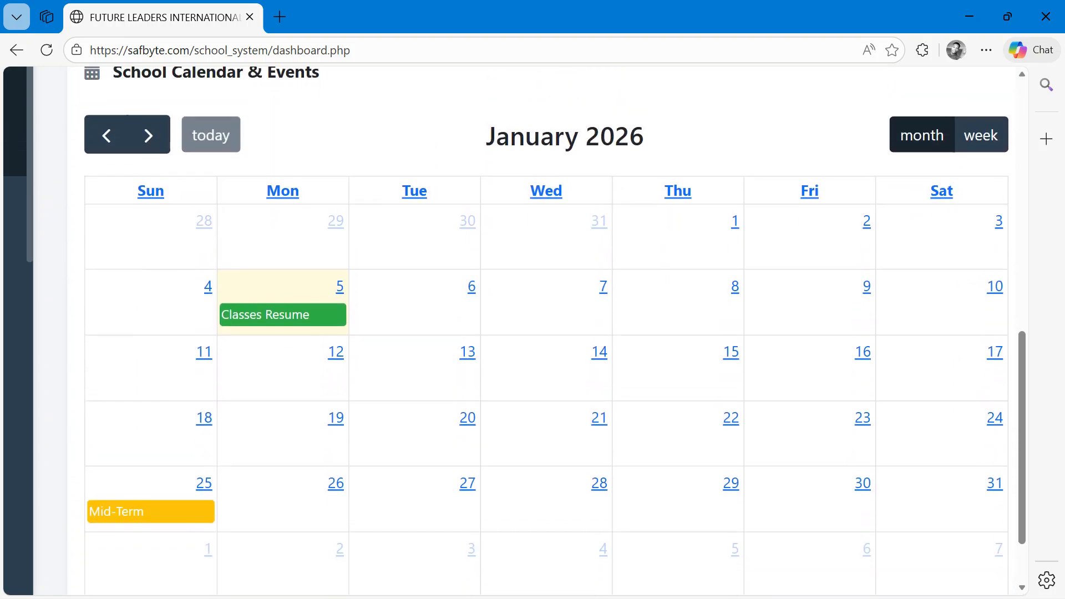
left_click_drag(1024, 391, 1013, 199)
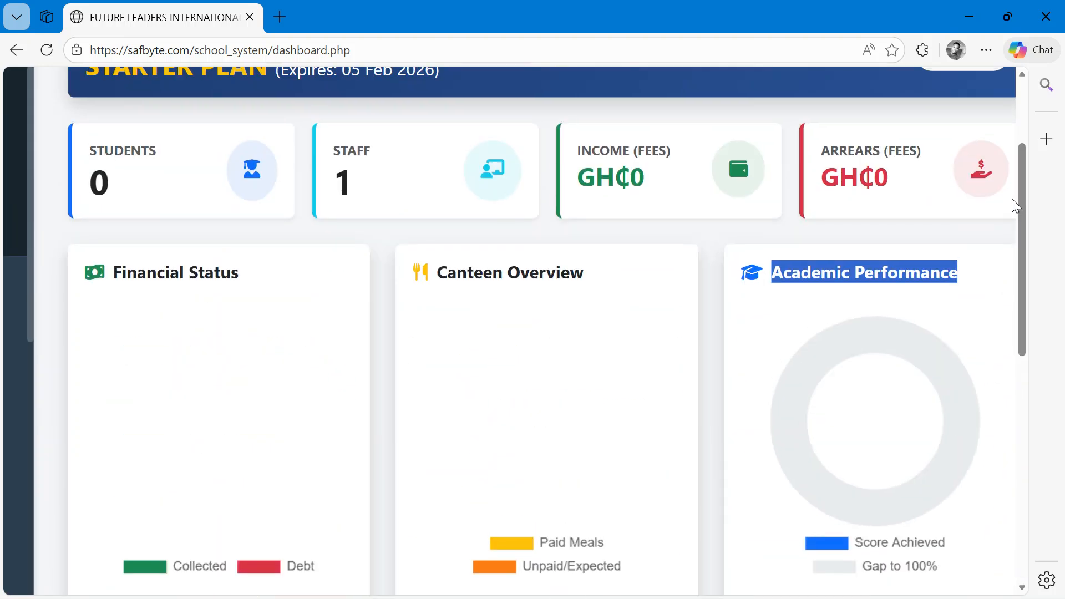
scroll(1011, 199, "down", 3)
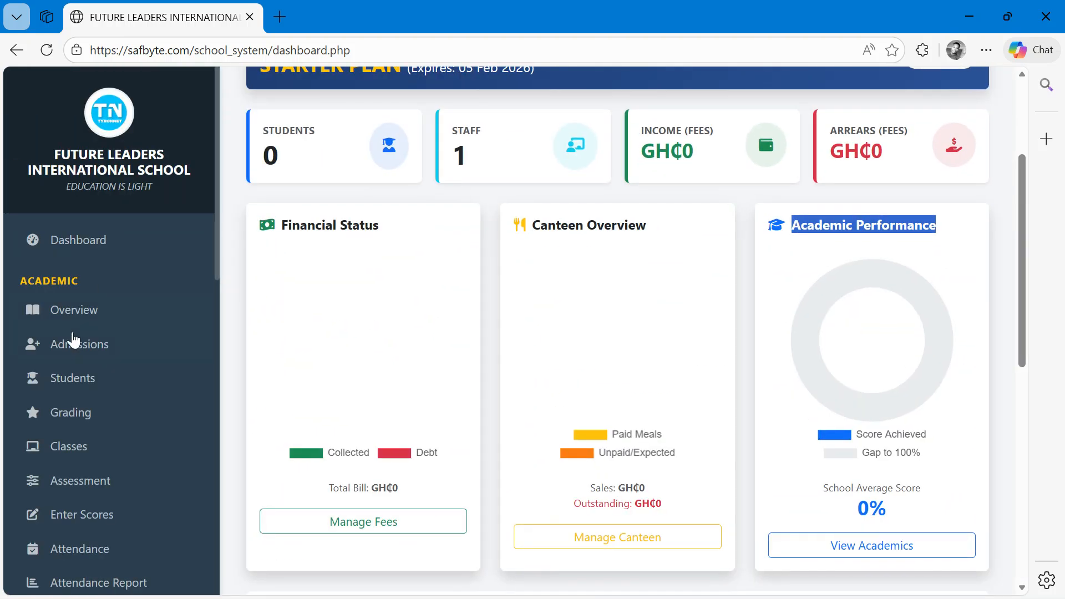
- Open the academic overview and review its learner, classroom and subject counts
left_click(67, 322)
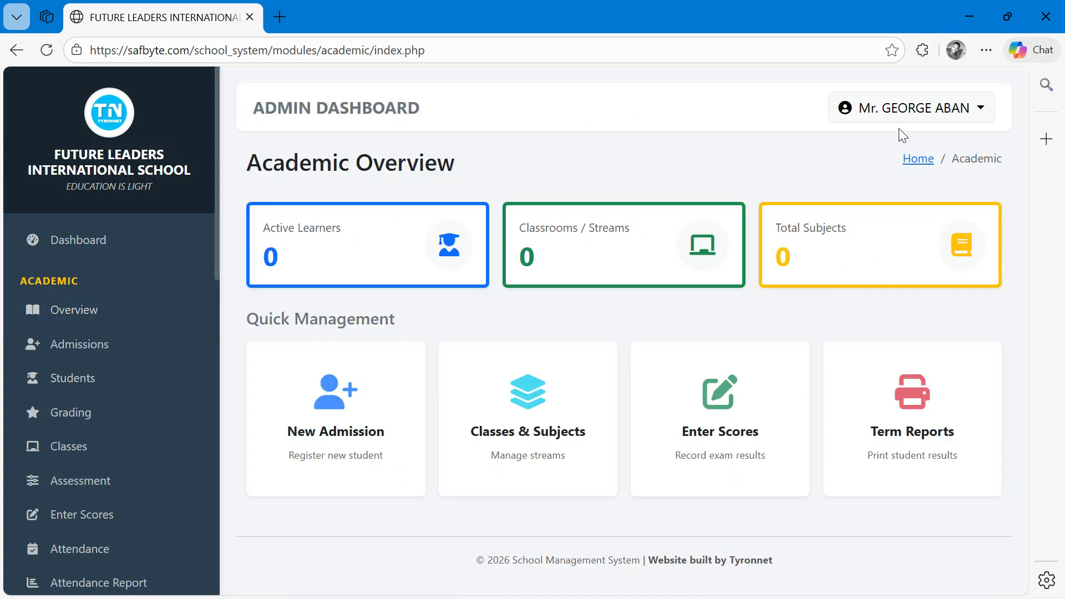
left_click_drag(337, 257, 261, 221)
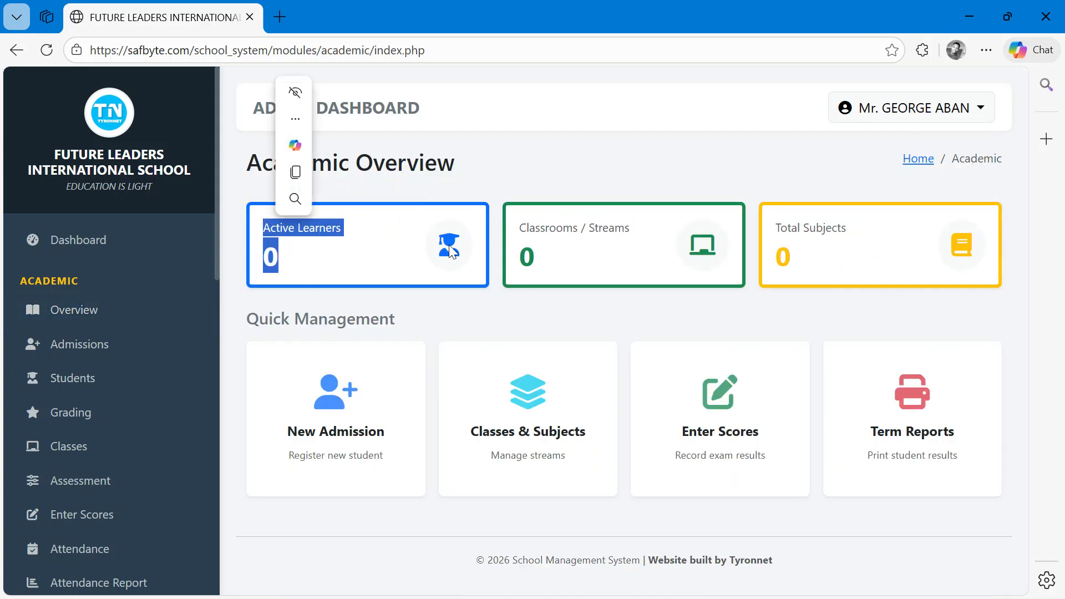
left_click_drag(622, 261, 521, 225)
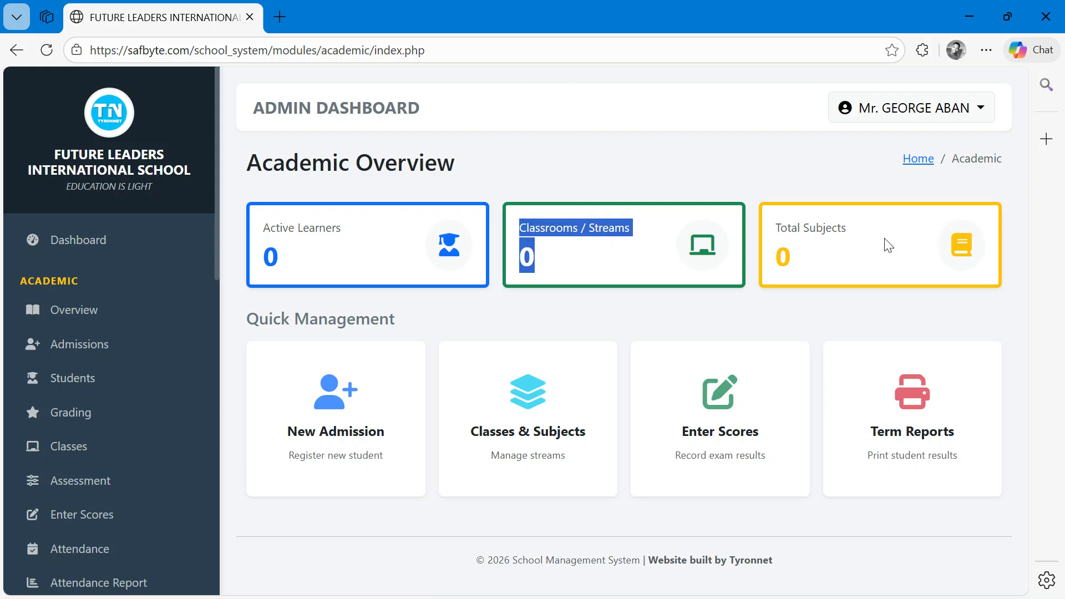
left_click_drag(887, 245, 688, 240)
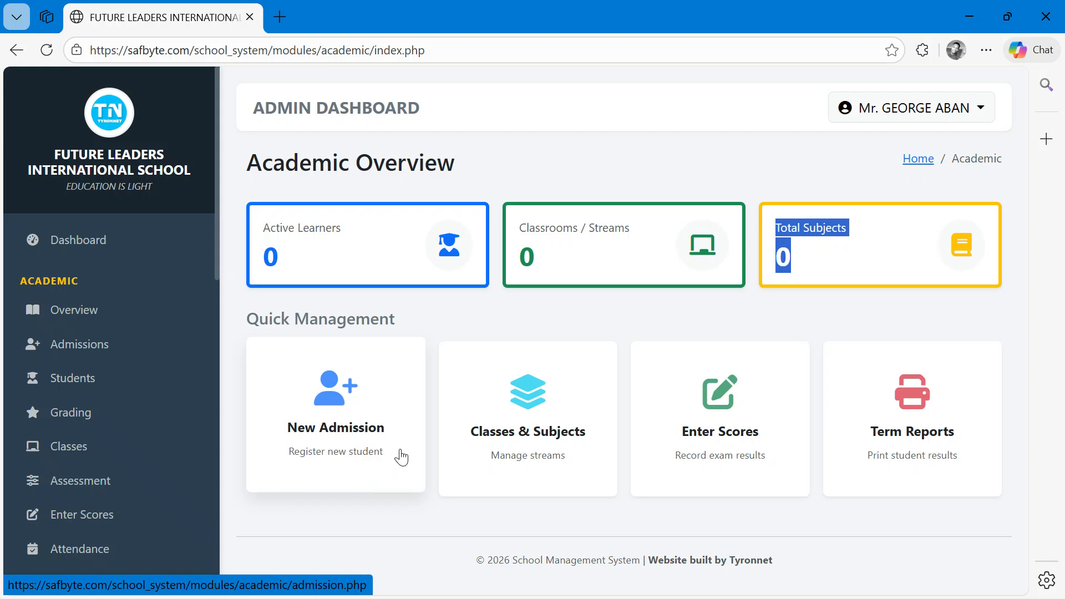
scroll(973, 421, "up", 2)
scroll(973, 421, "down", 2)
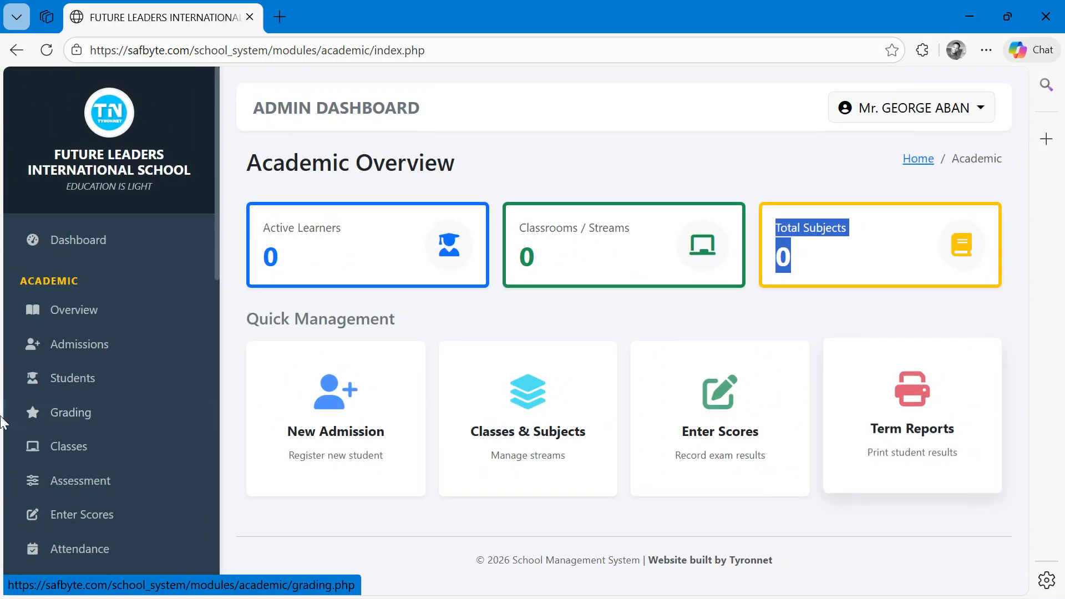
- Open the new admission form and check the options available for the class admitted to
left_click(91, 347)
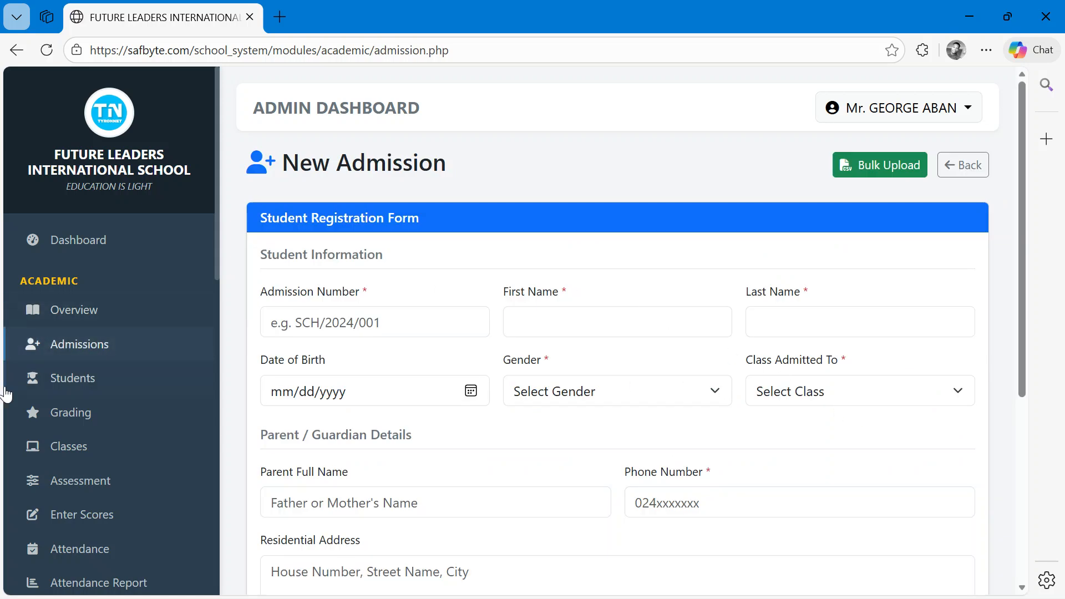
left_click(853, 394)
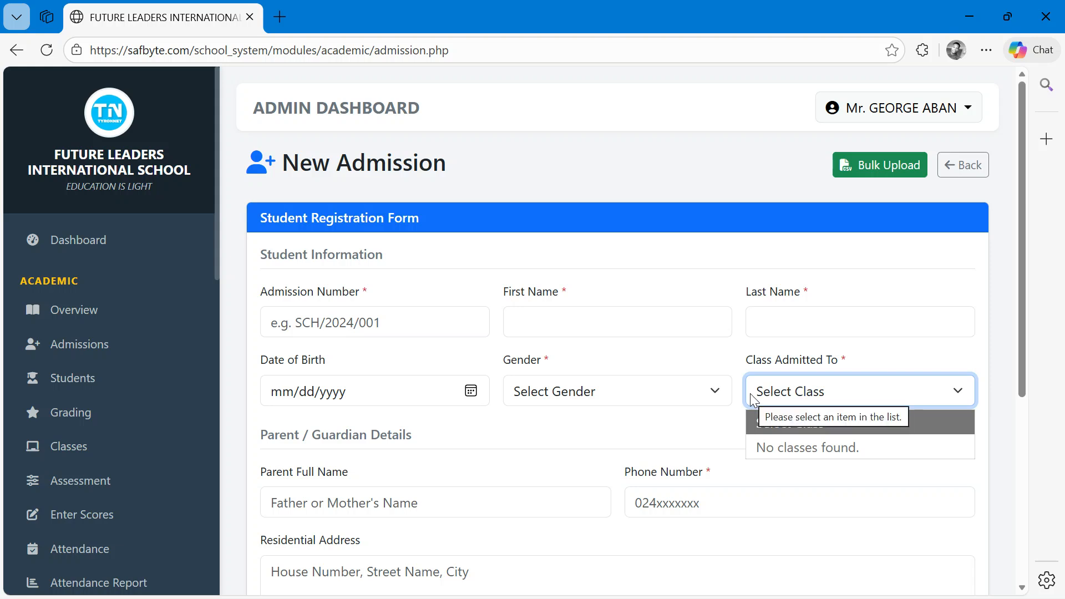
left_click(646, 395)
left_click(441, 290)
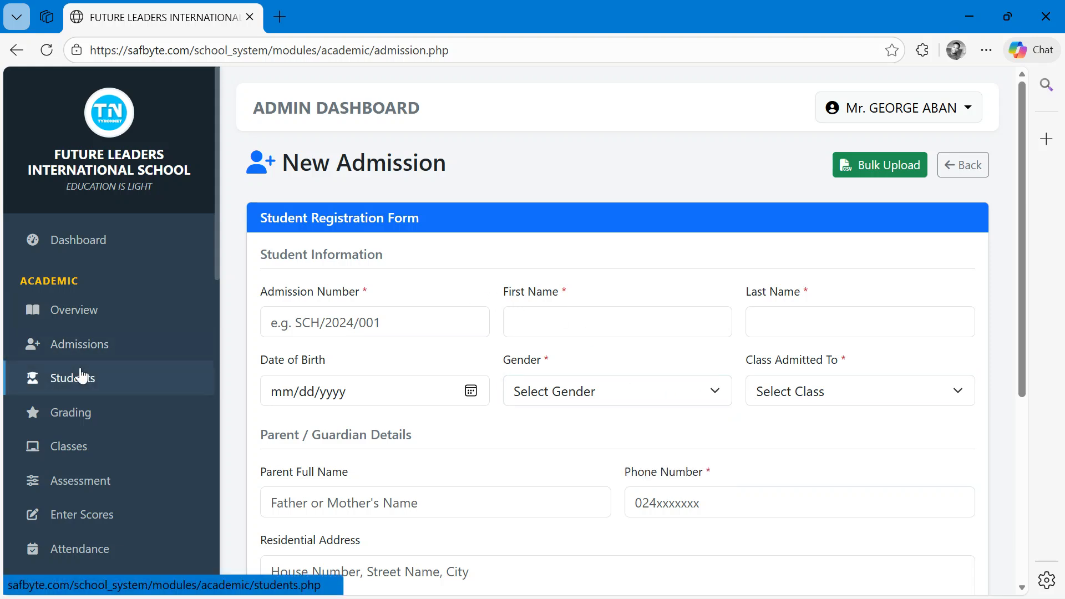
scroll(72, 378, "down", 2)
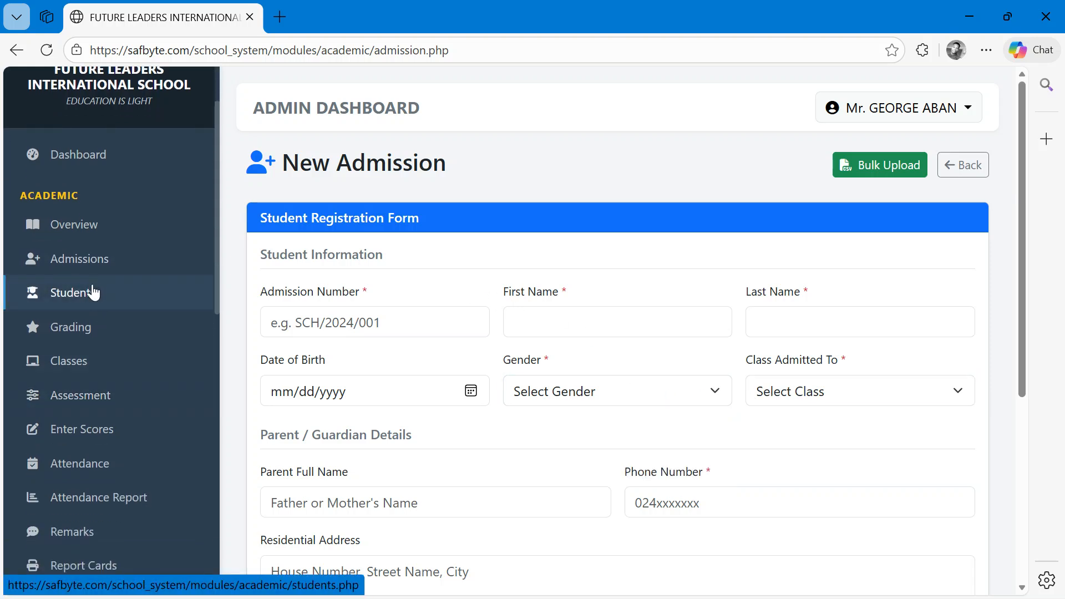
- Open the classes page and browse its class, subject and subject-assignment sections
left_click(80, 361)
left_click(297, 311)
scroll(297, 312, "up", 4)
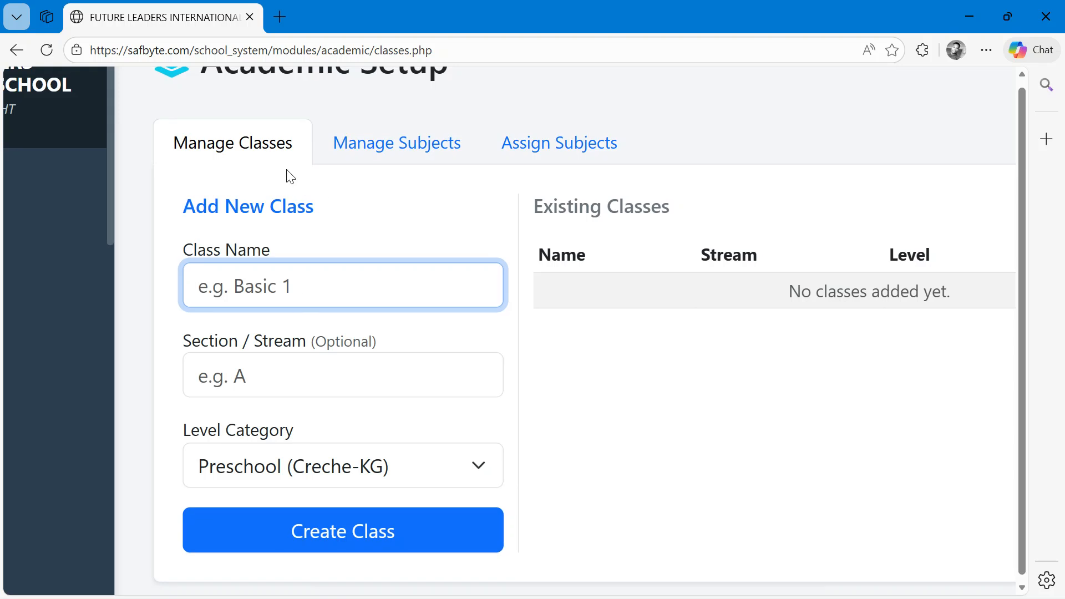
left_click(387, 149)
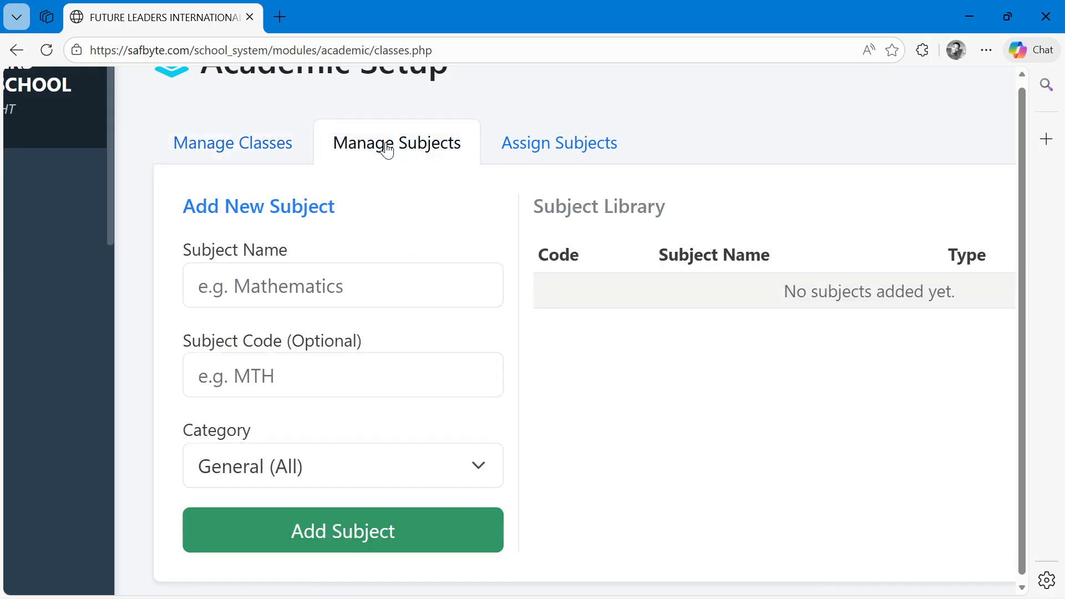
left_click(225, 154)
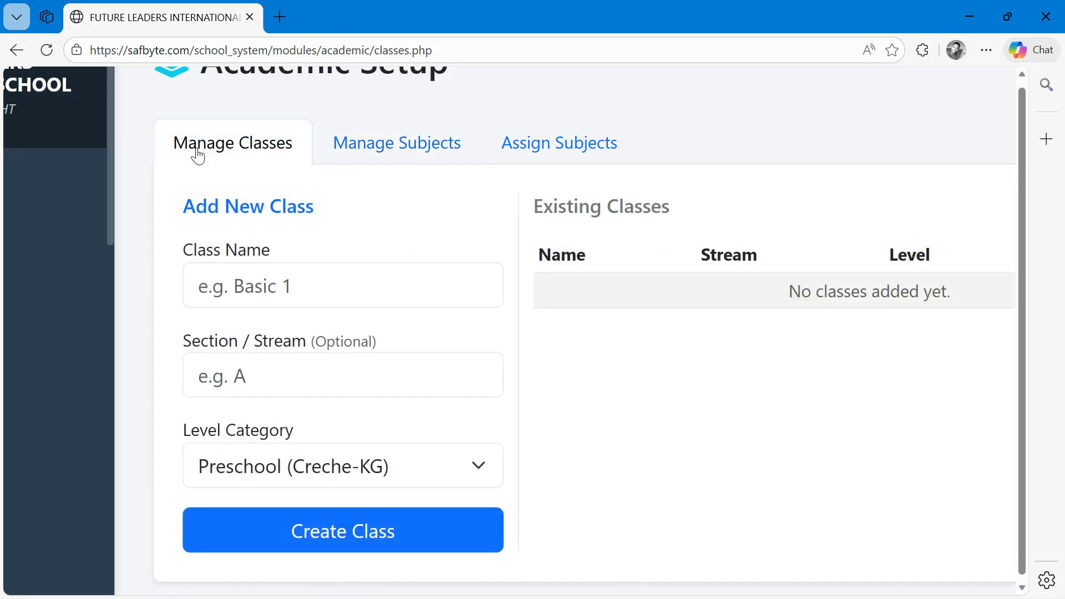
left_click(387, 157)
left_click(541, 156)
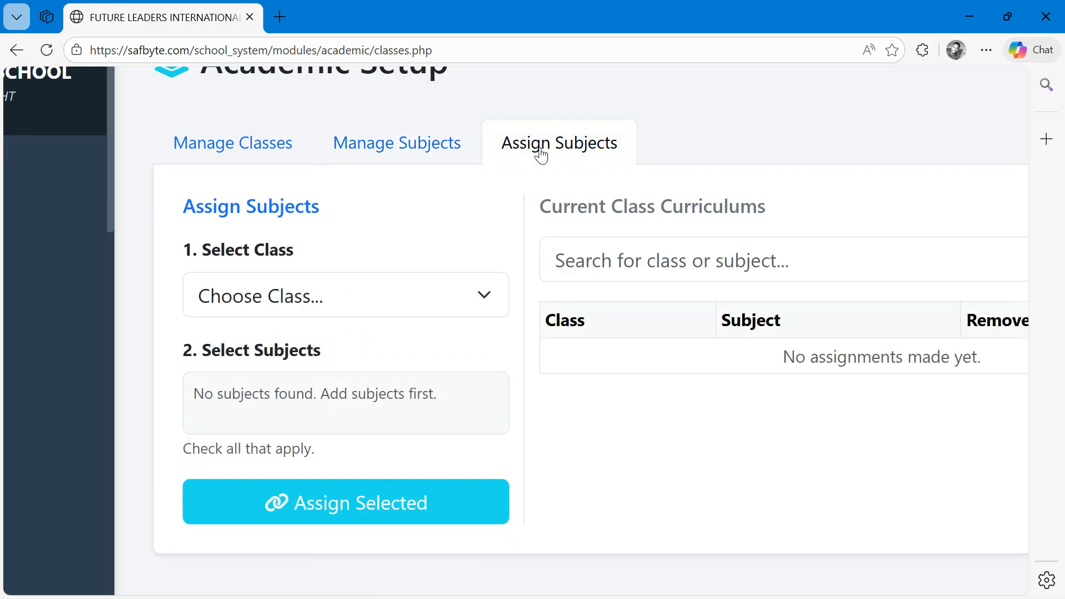
left_click(217, 145)
- Create a class named BASIC 9 with the JHS (7-9) level category
left_click(235, 286)
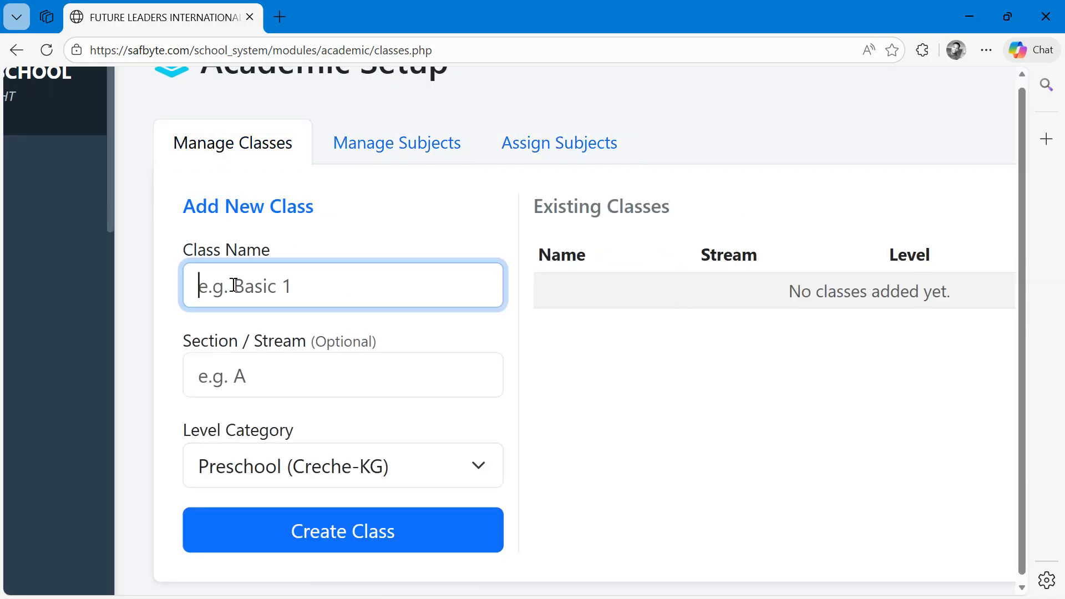
type("BASIC 9")
left_click(217, 368)
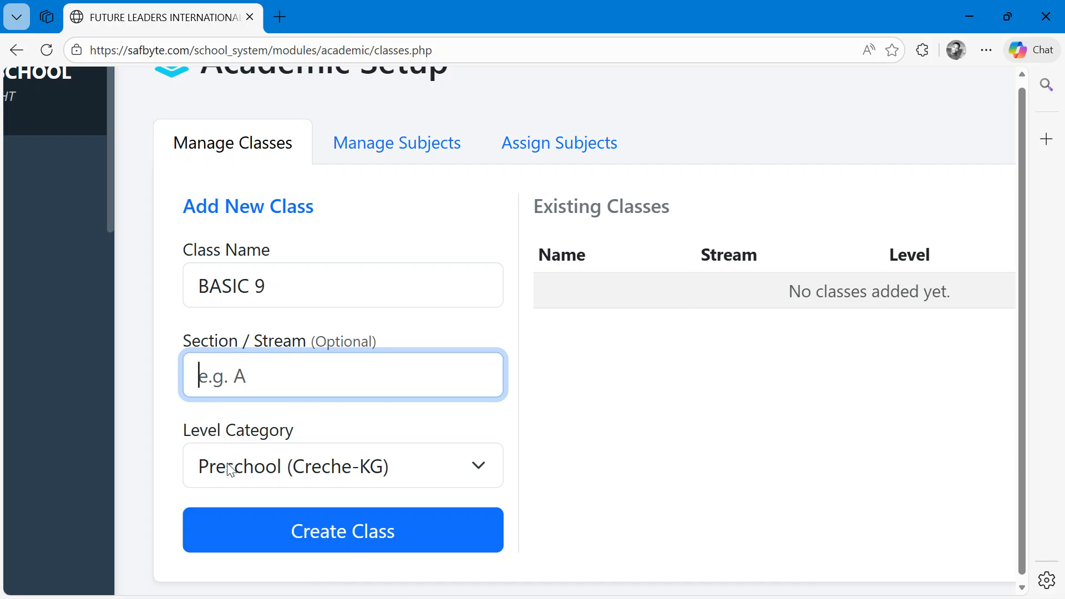
left_click(255, 476)
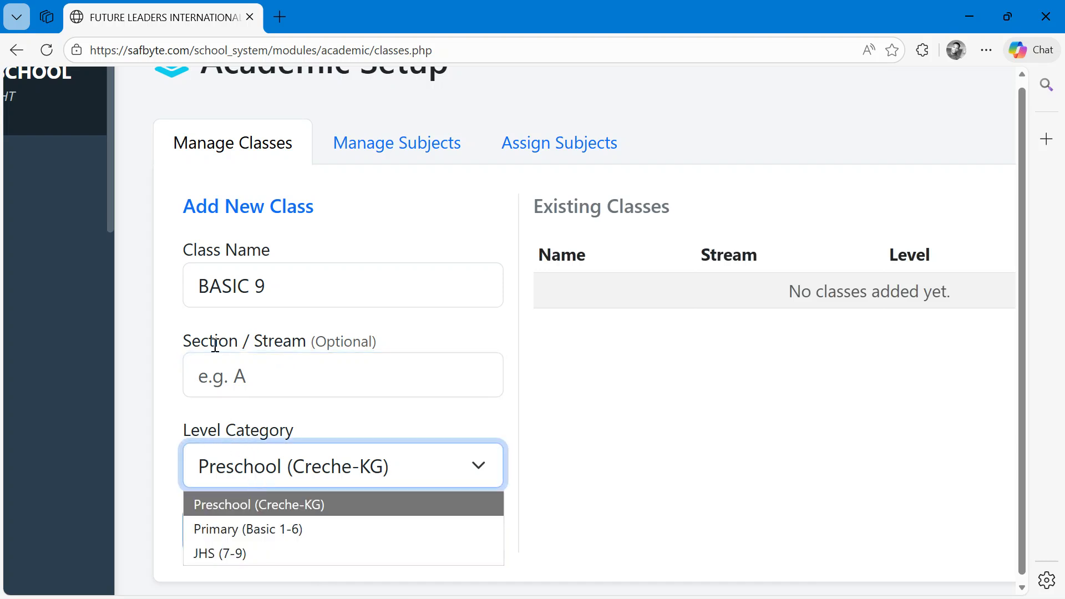
left_click(226, 553)
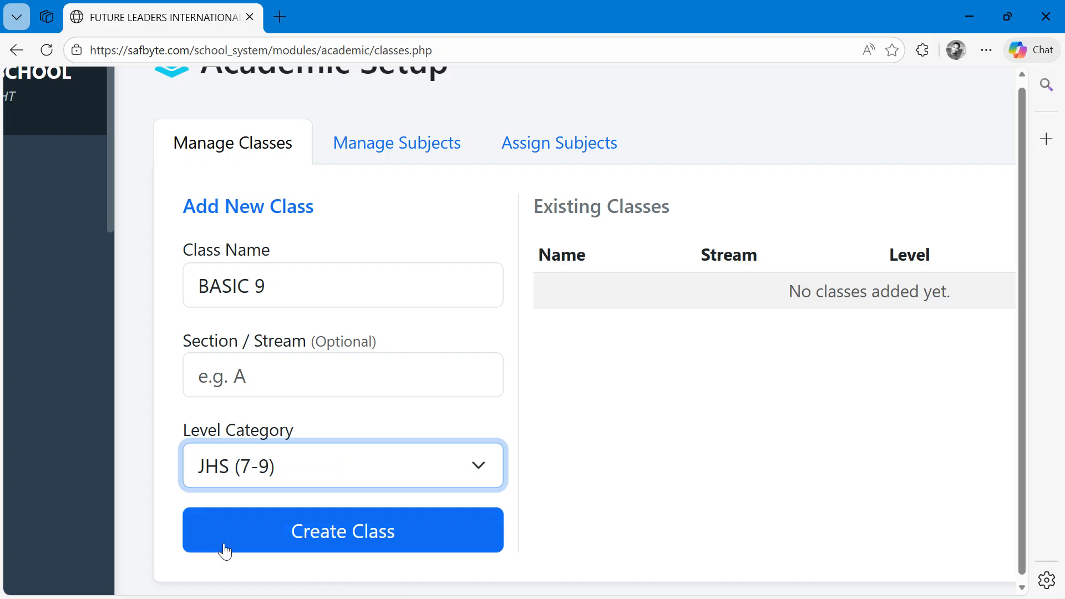
left_click(358, 535)
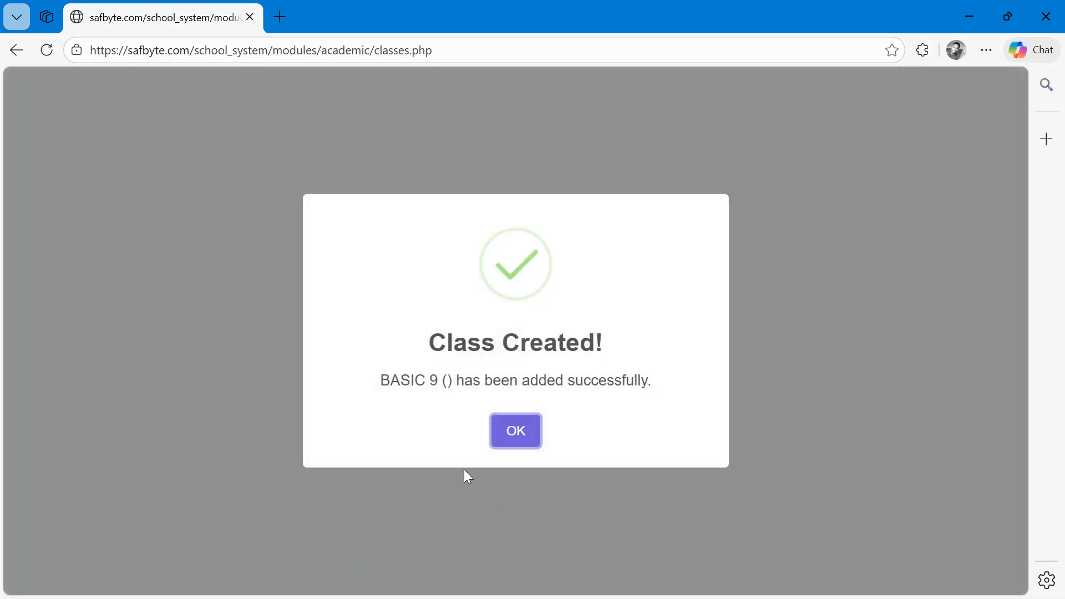
left_click(513, 428)
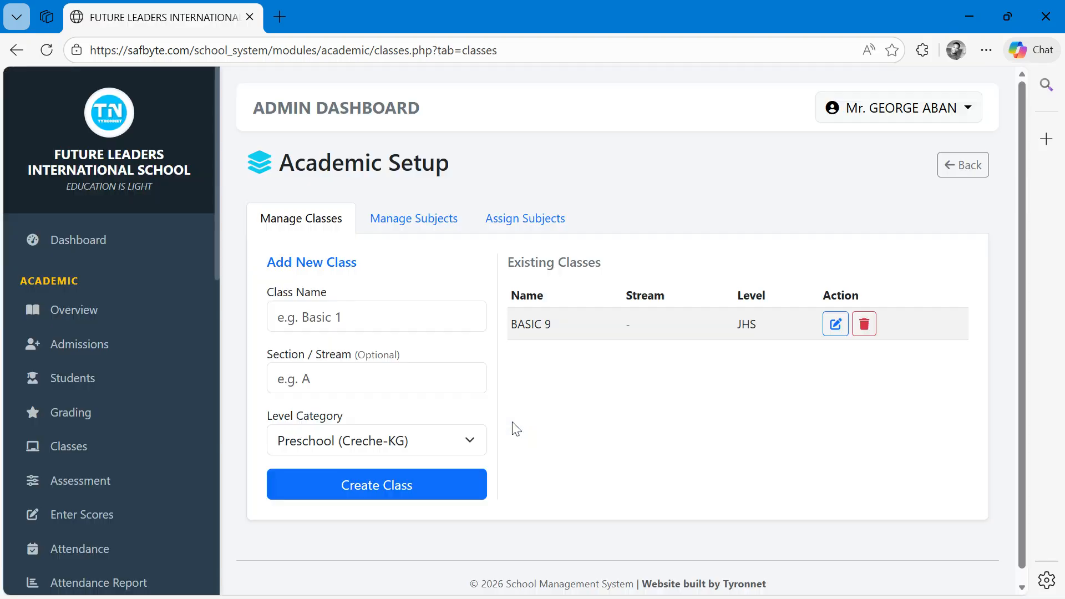
- Open the edit dialog for the BASIC 9 class and close it without changes
scroll(808, 340, "up", 3)
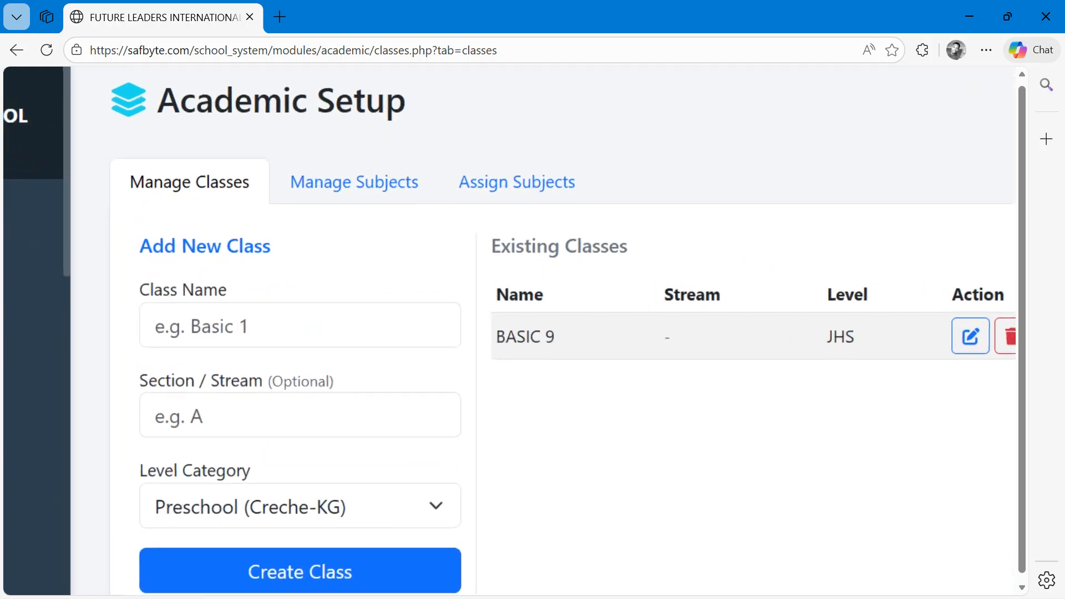
scroll(808, 340, "right", 2)
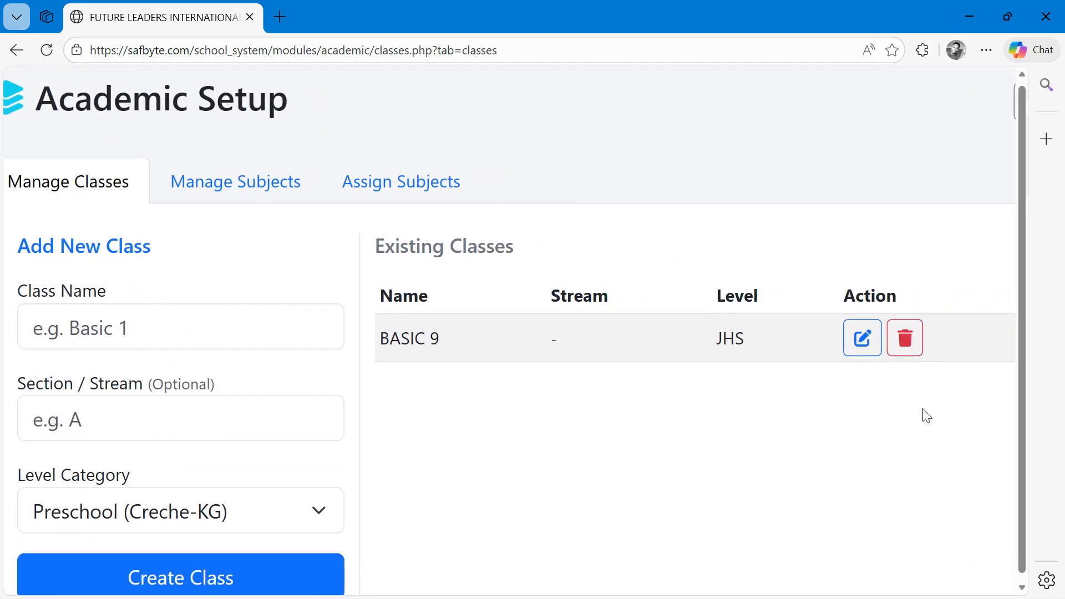
left_click(863, 338)
scroll(204, 224, "up", 3)
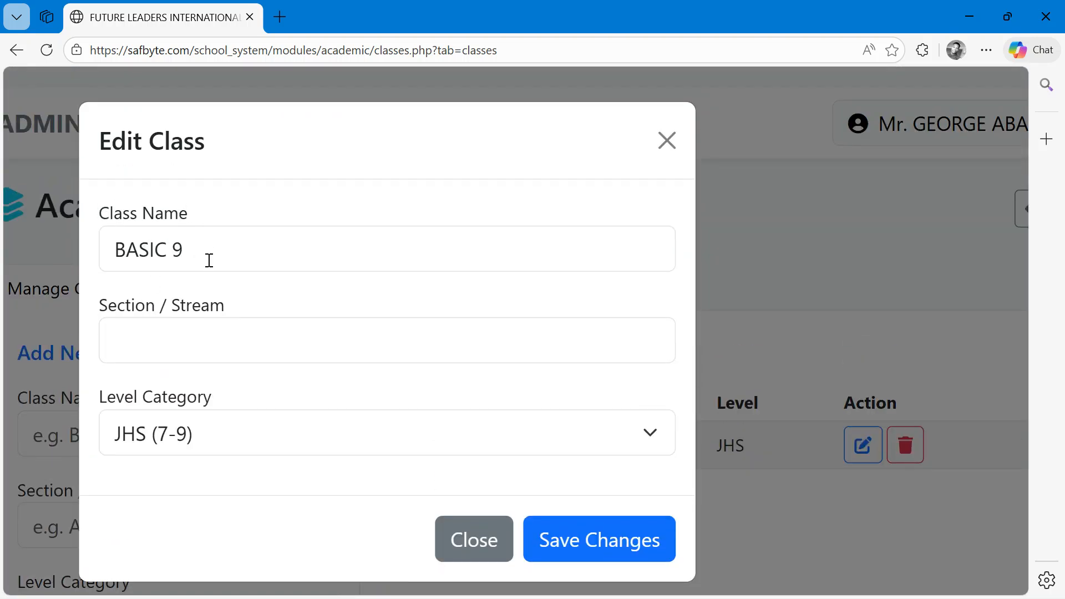
left_click(666, 140)
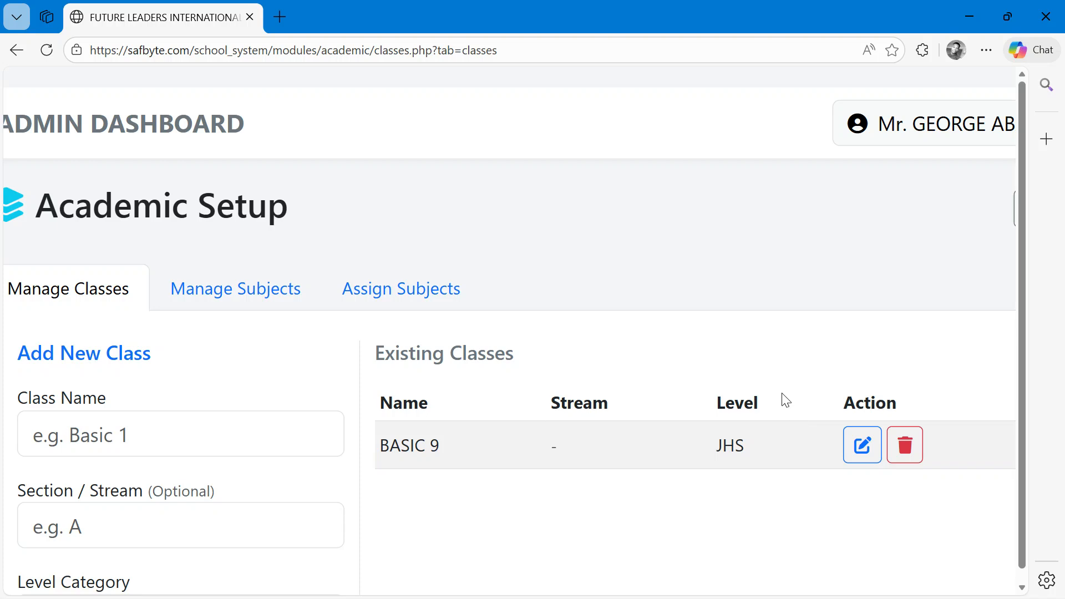
- Add the subject COMPUTING with code COMP in the General (All) category
scroll(785, 401, "down", 3)
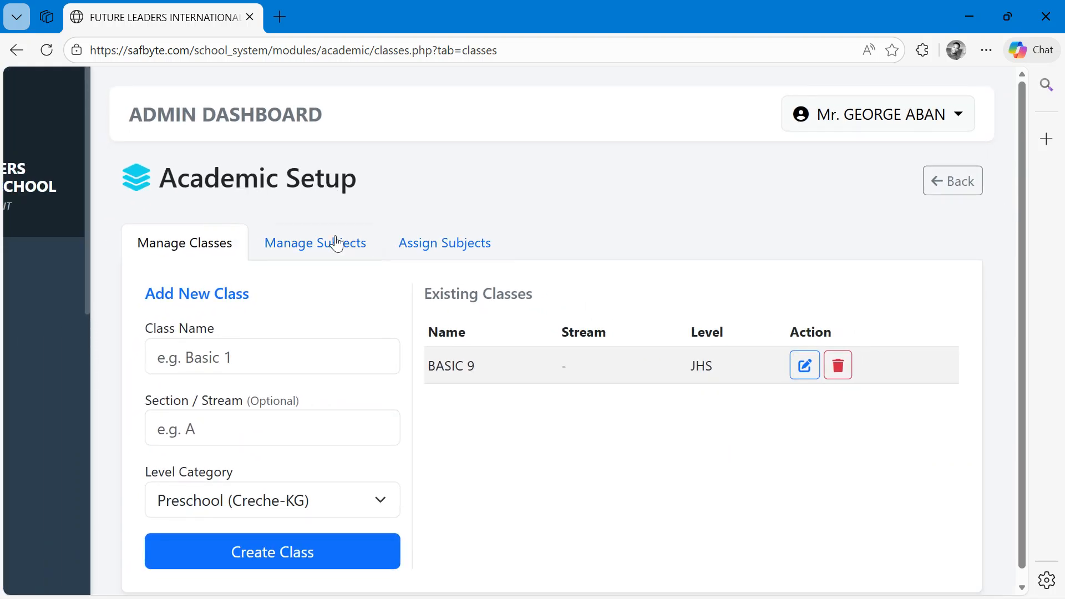
left_click(336, 243)
left_click(244, 358)
type("COMPUTING")
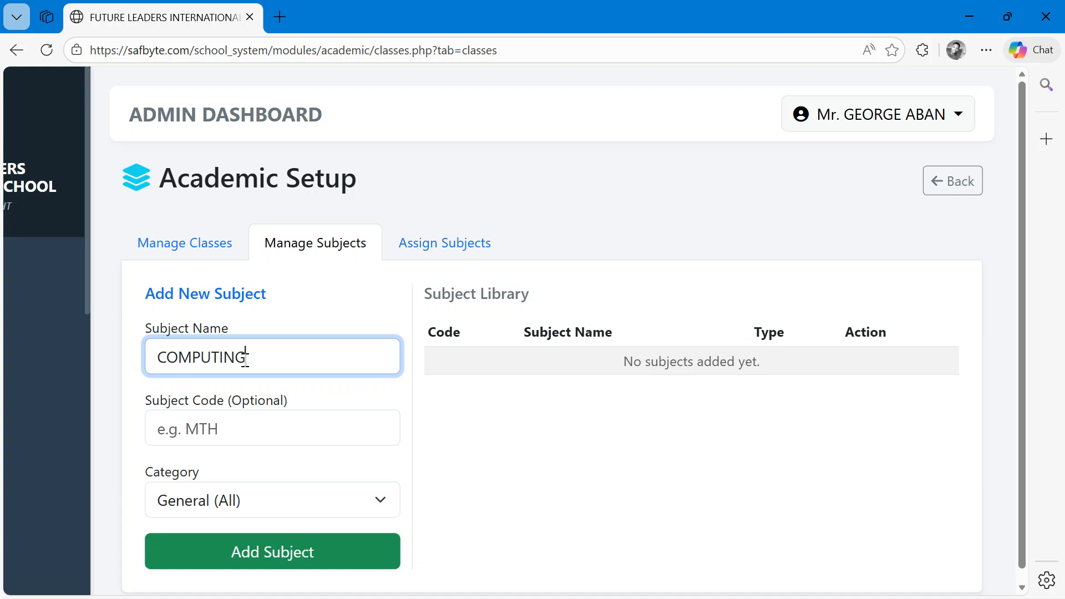
left_click(209, 440)
type("COMP")
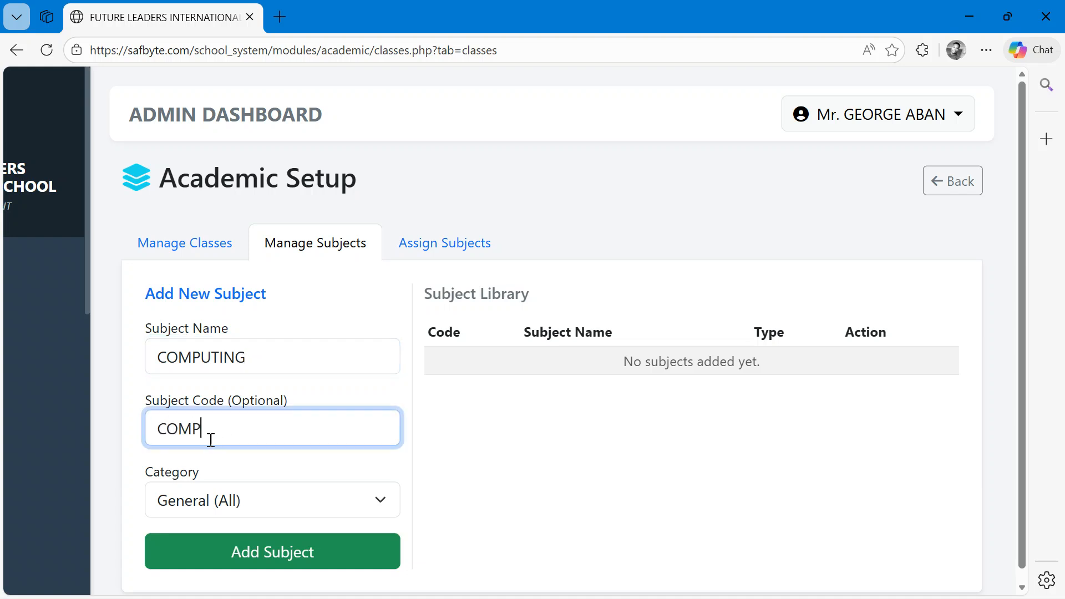
left_click(214, 510)
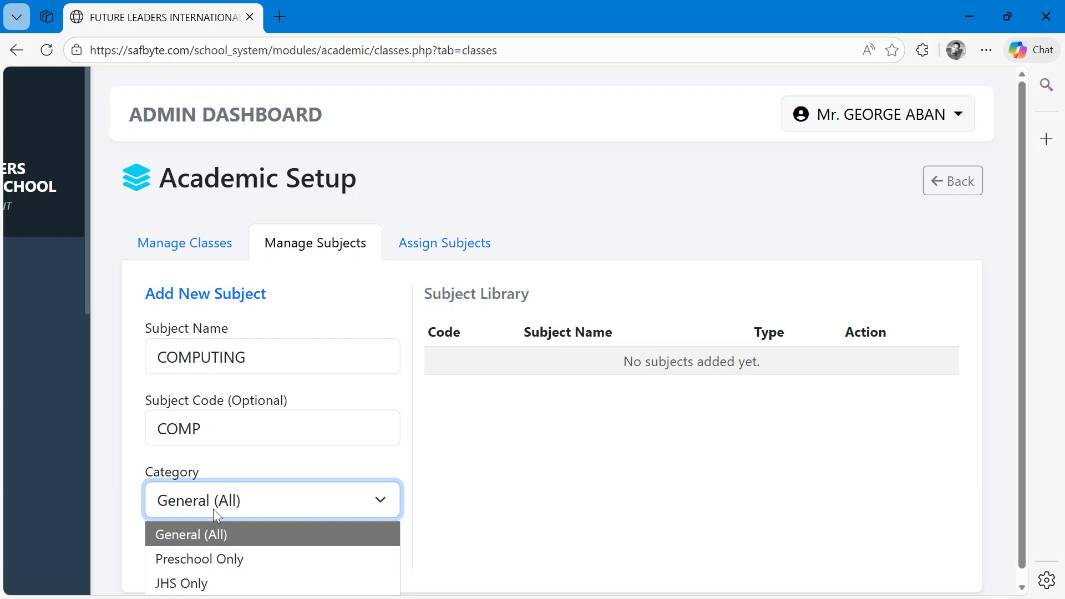
scroll(213, 508, "down", 2)
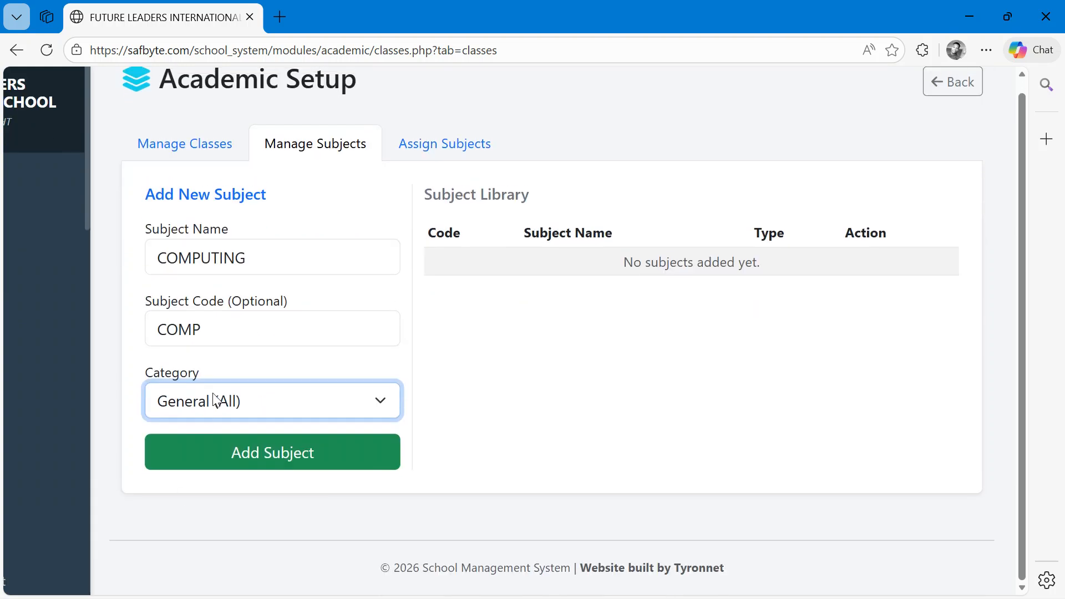
left_click(203, 407)
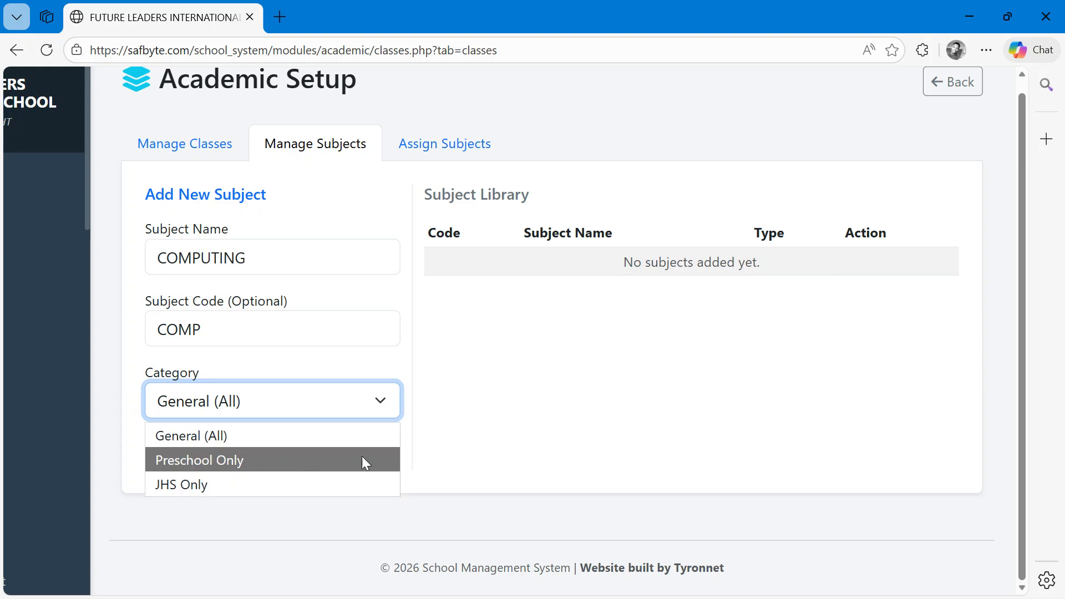
left_click(472, 412)
left_click(285, 419)
left_click(205, 442)
left_click(285, 453)
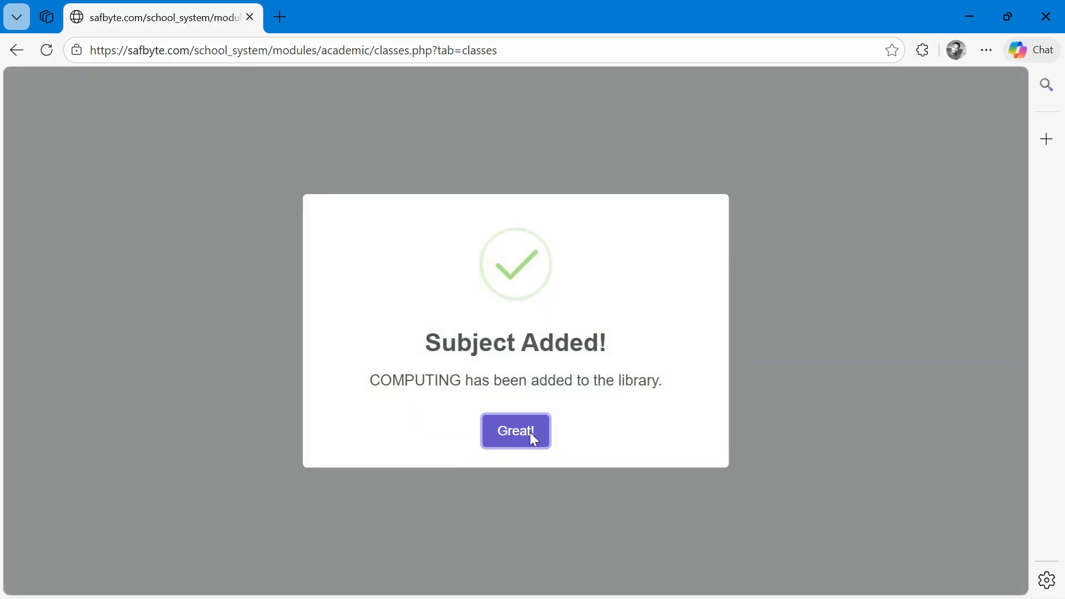
left_click(532, 433)
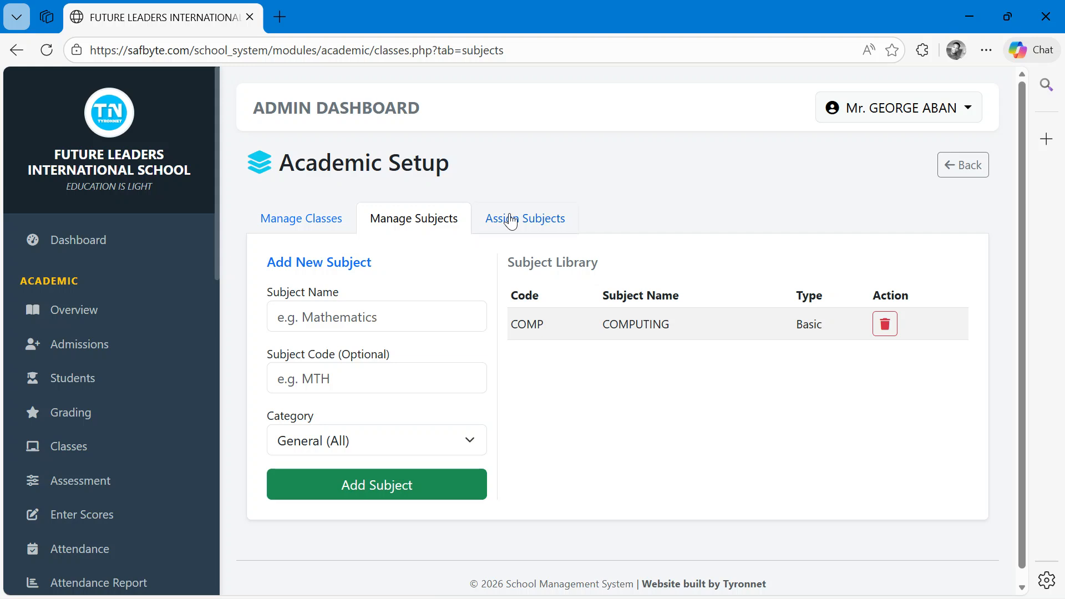
- Assign the COMPUTING subject to the BASIC 9 class
left_click(509, 222)
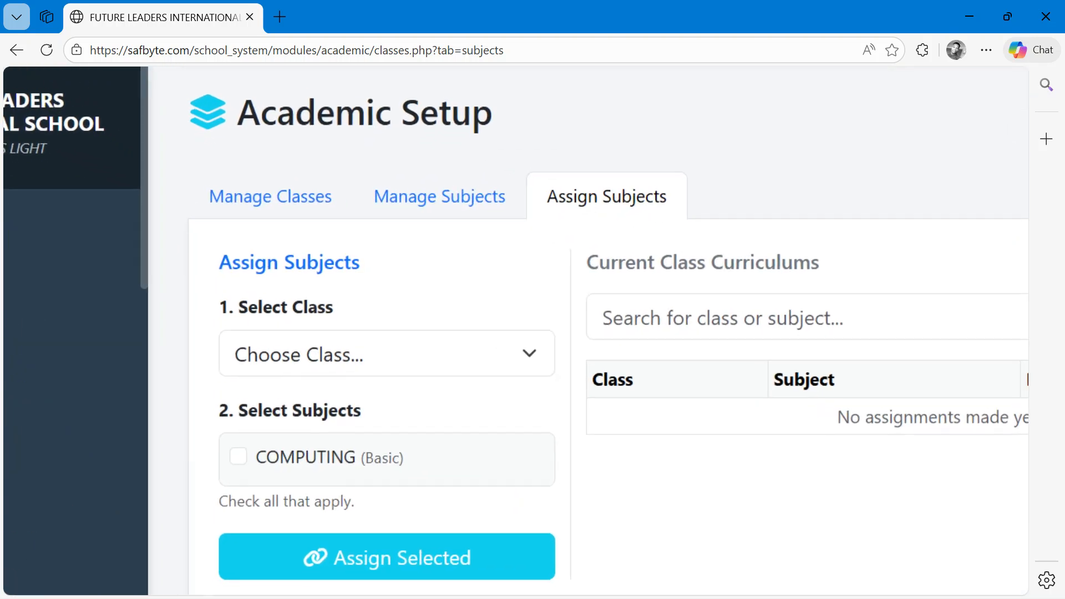
scroll(353, 405, "up", 1)
left_click(345, 362)
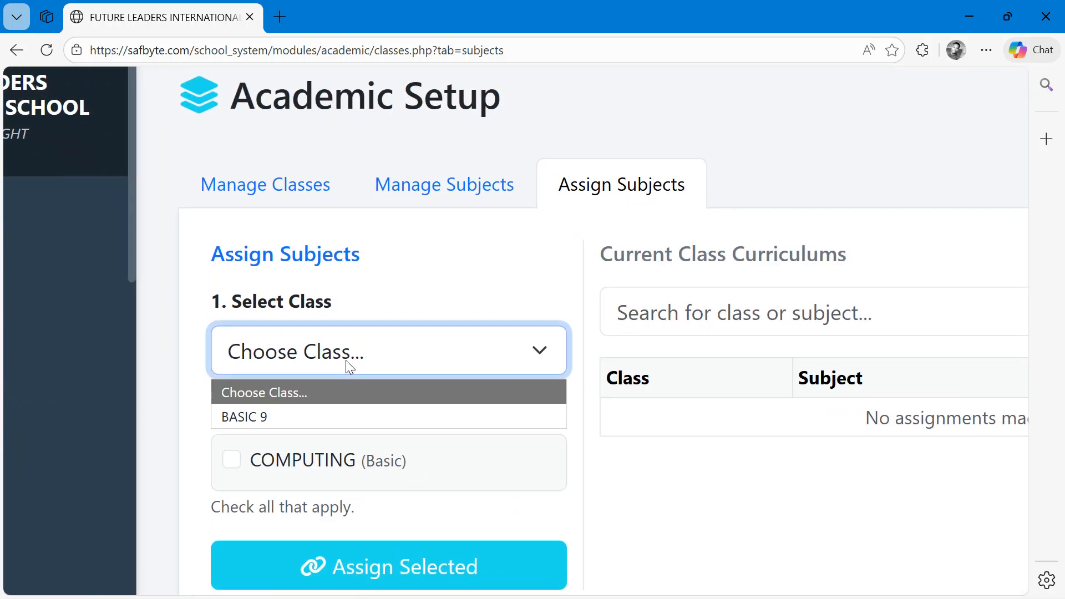
left_click(339, 408)
left_click(238, 464)
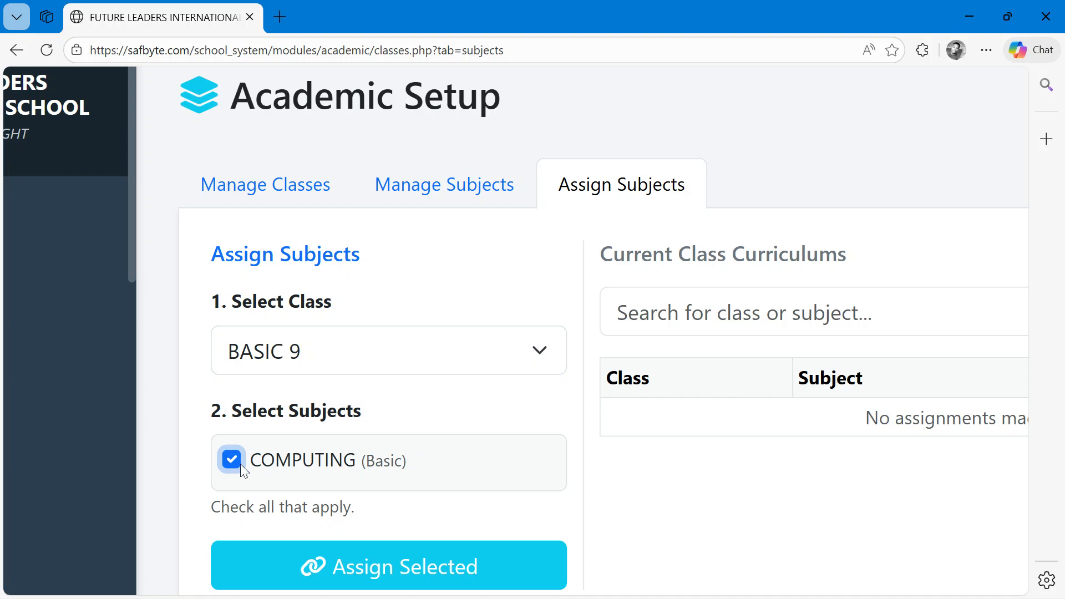
left_click_drag(440, 473, 260, 463)
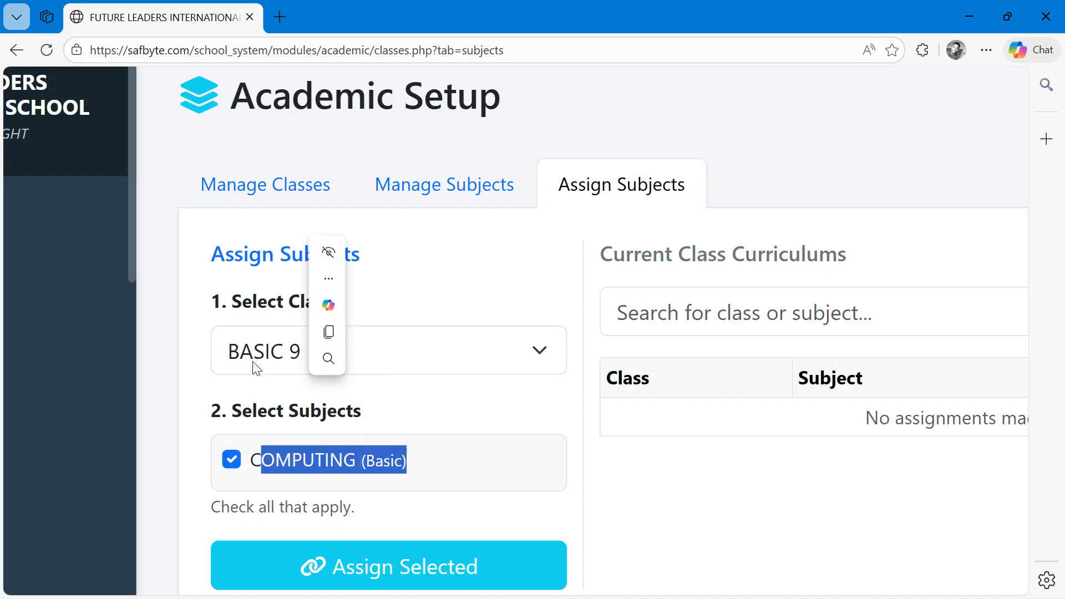
left_click(256, 363)
left_click(325, 566)
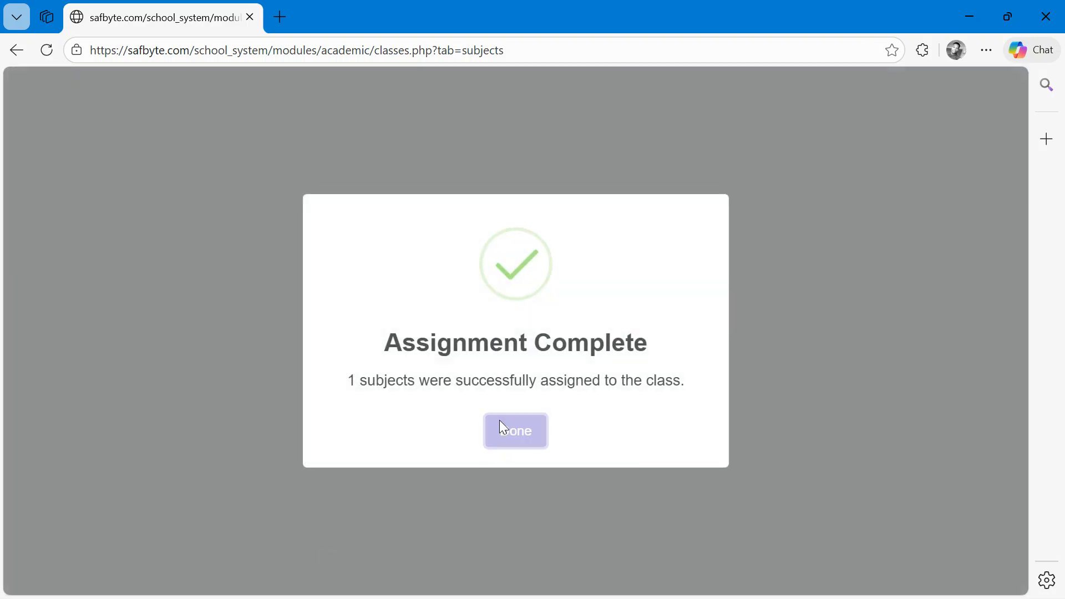
left_click(502, 428)
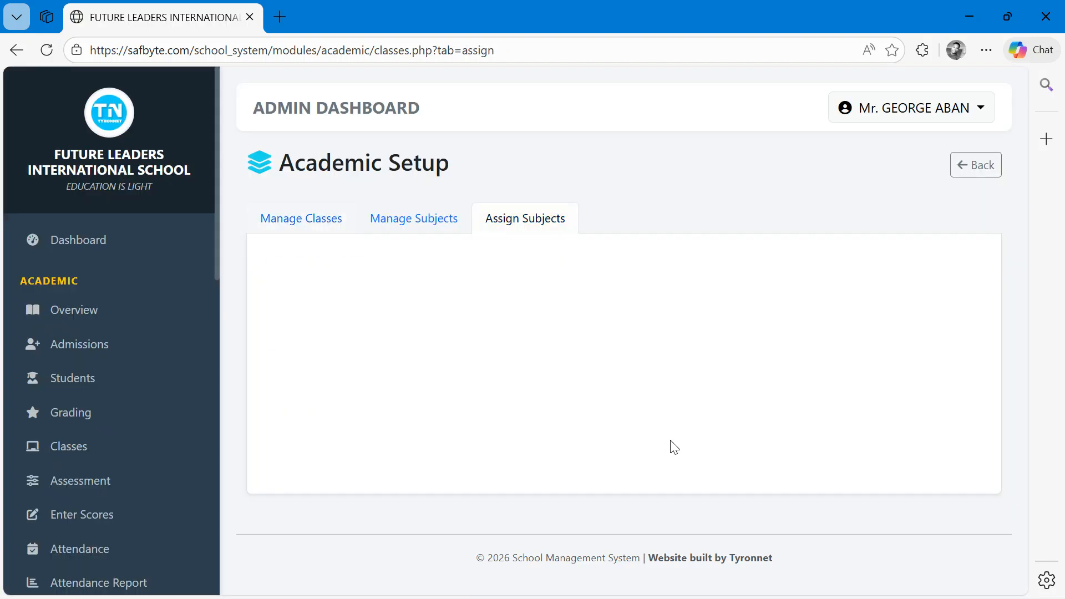
- Open the new admission form and its bulk student upload dialog
scroll(591, 374, "up", 5)
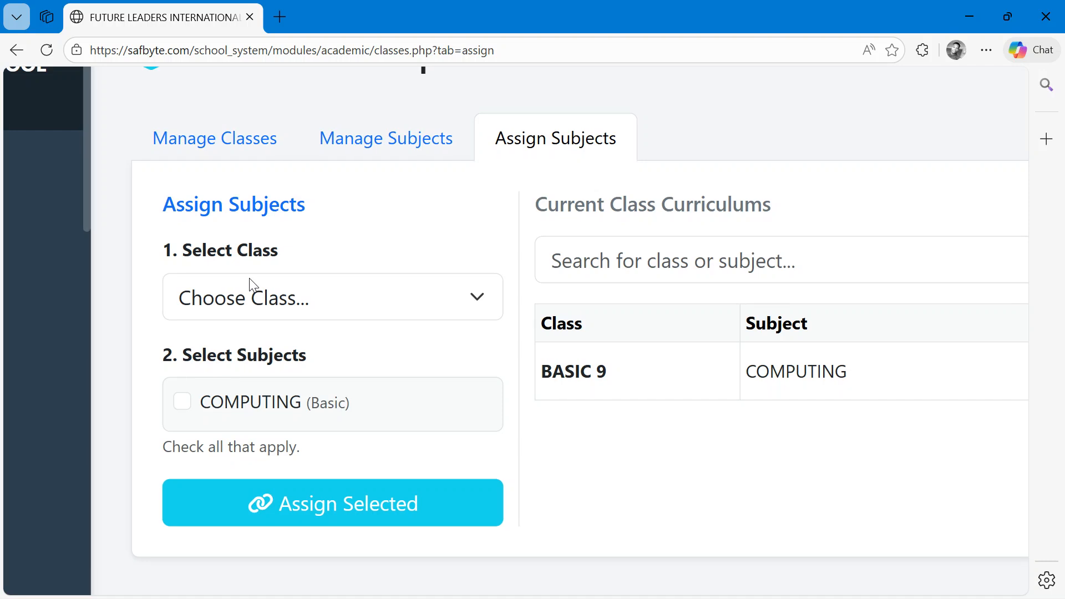
scroll(247, 281, "down", 5)
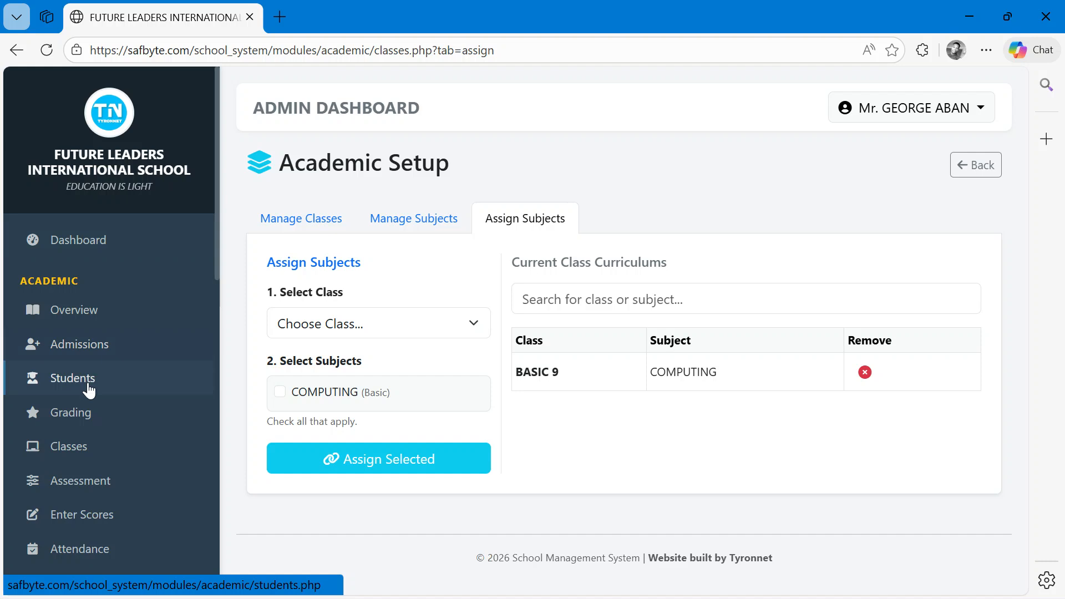
left_click(89, 348)
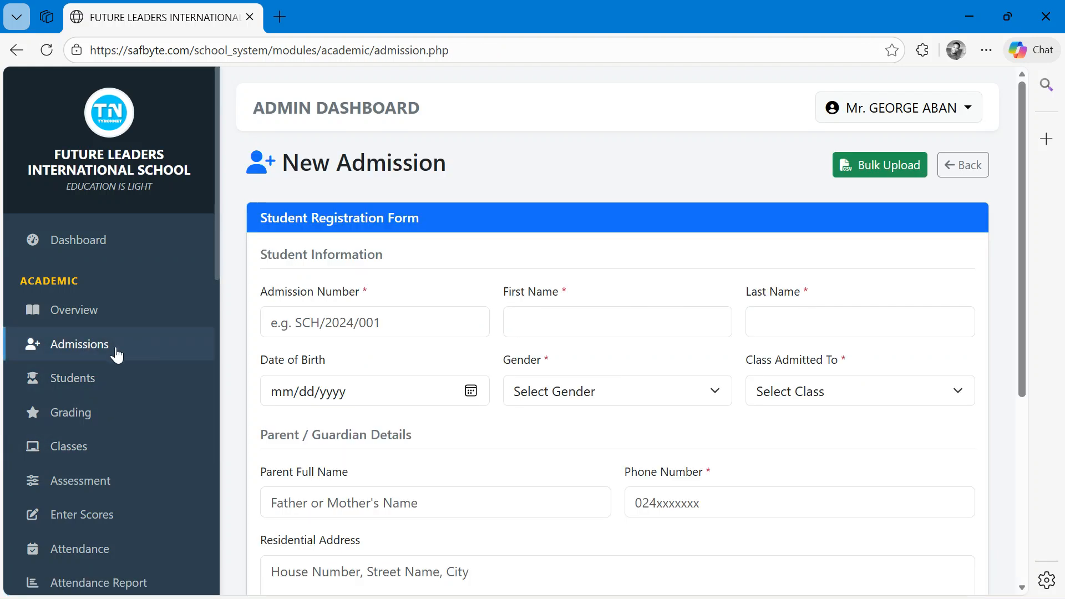
scroll(300, 444, "up", 2)
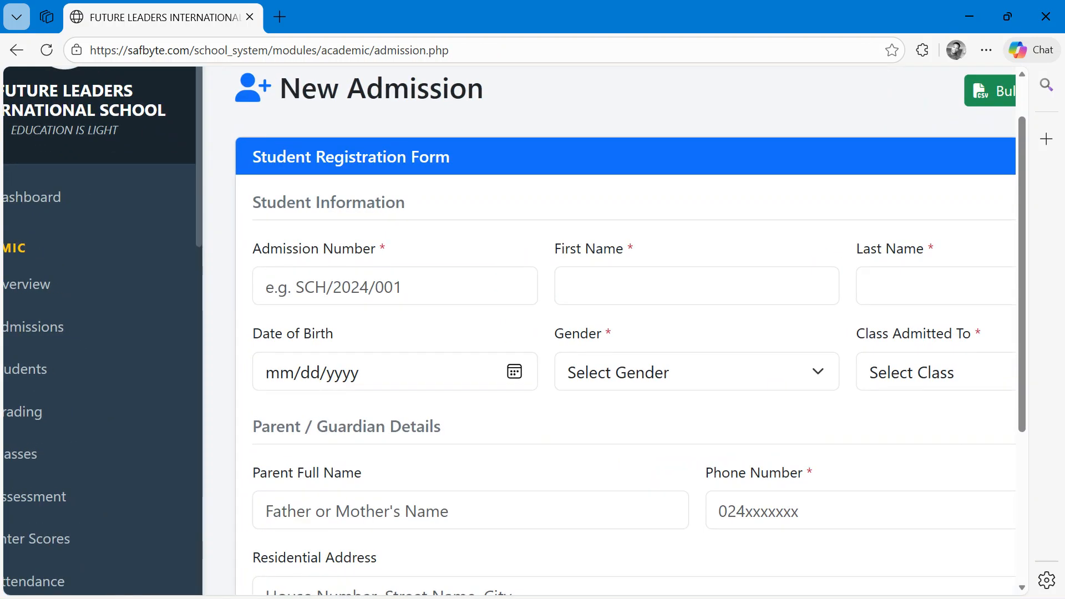
scroll(300, 444, "right", 2)
scroll(532, 333, "down", 2)
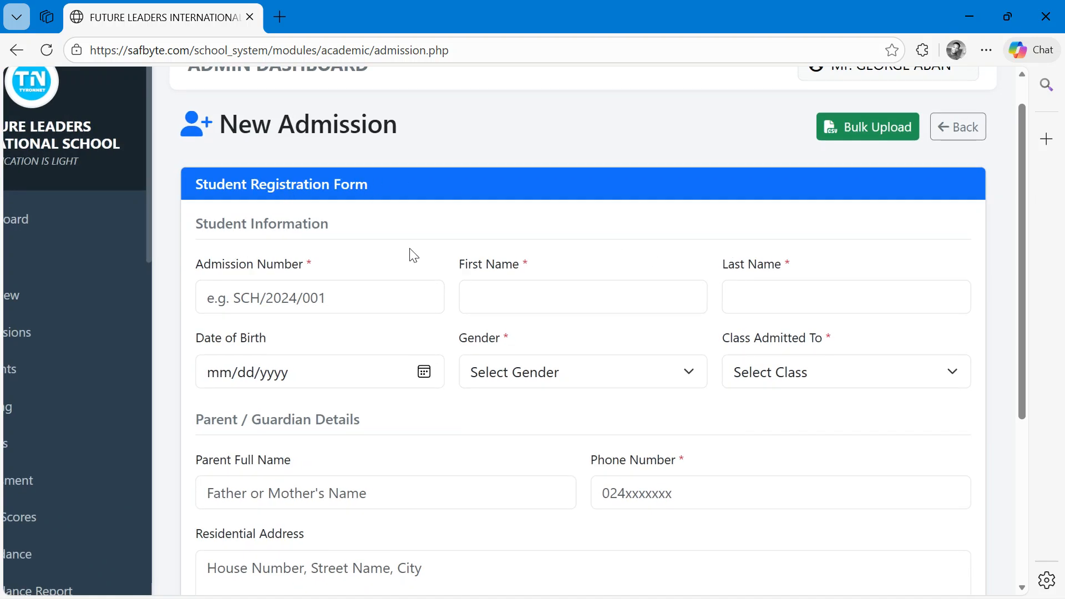
scroll(413, 253, "up", 1)
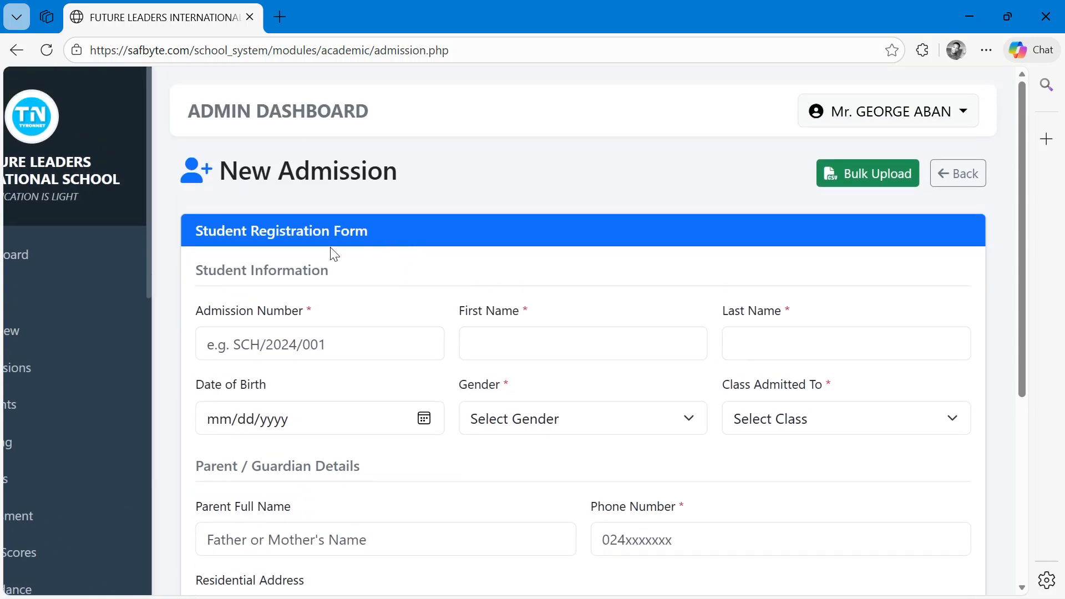
left_click(864, 179)
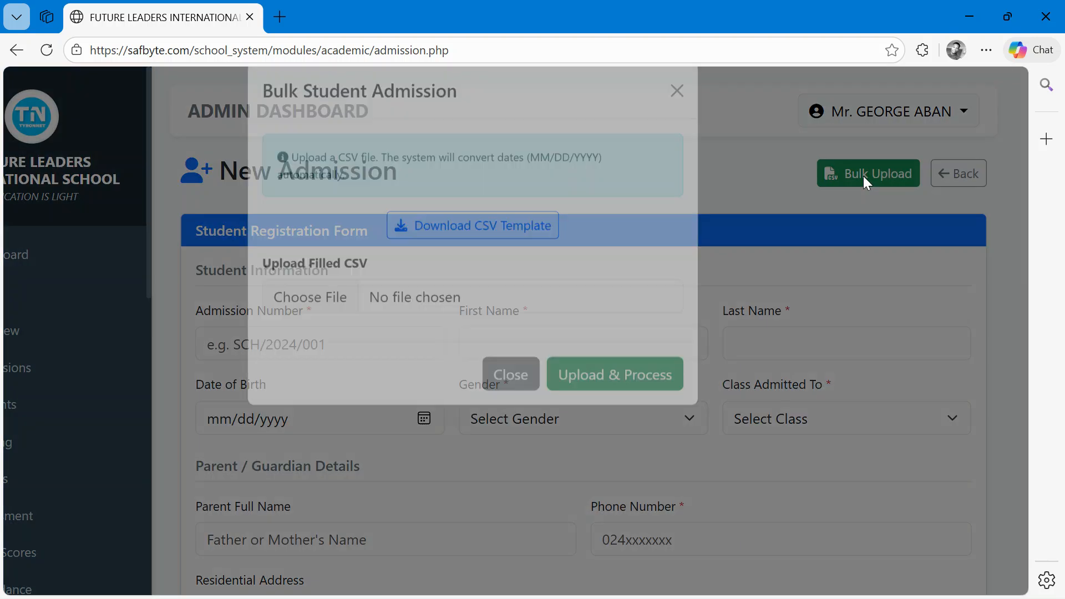
- Reopen the bulk student admission dialog, download the CSV template and open the downloaded file
left_click(678, 119)
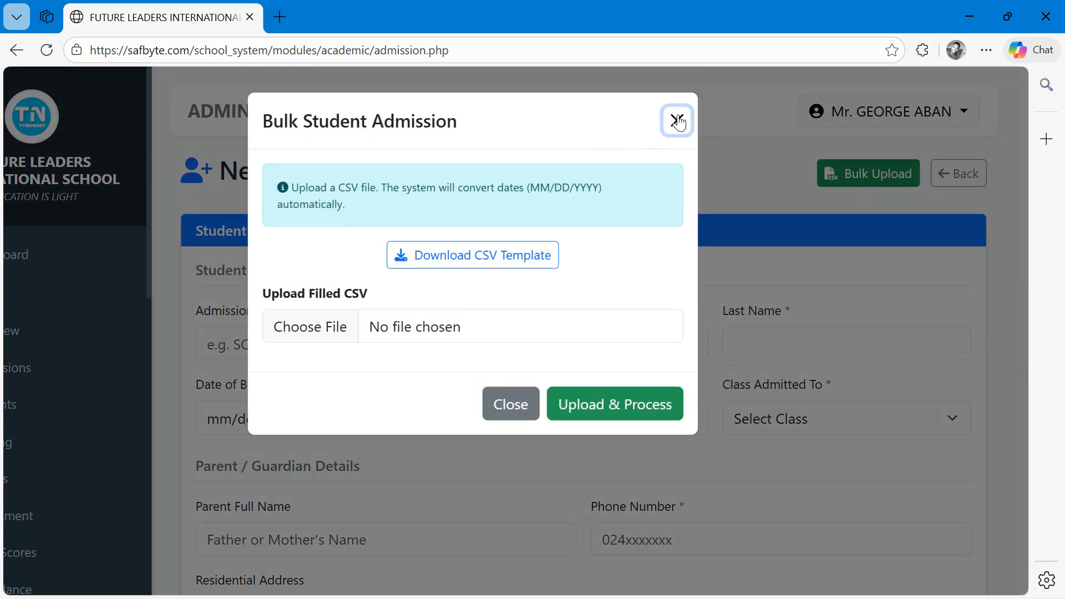
scroll(771, 148, "up", 3)
scroll(749, 228, "up", 2)
scroll(749, 228, "right", 3)
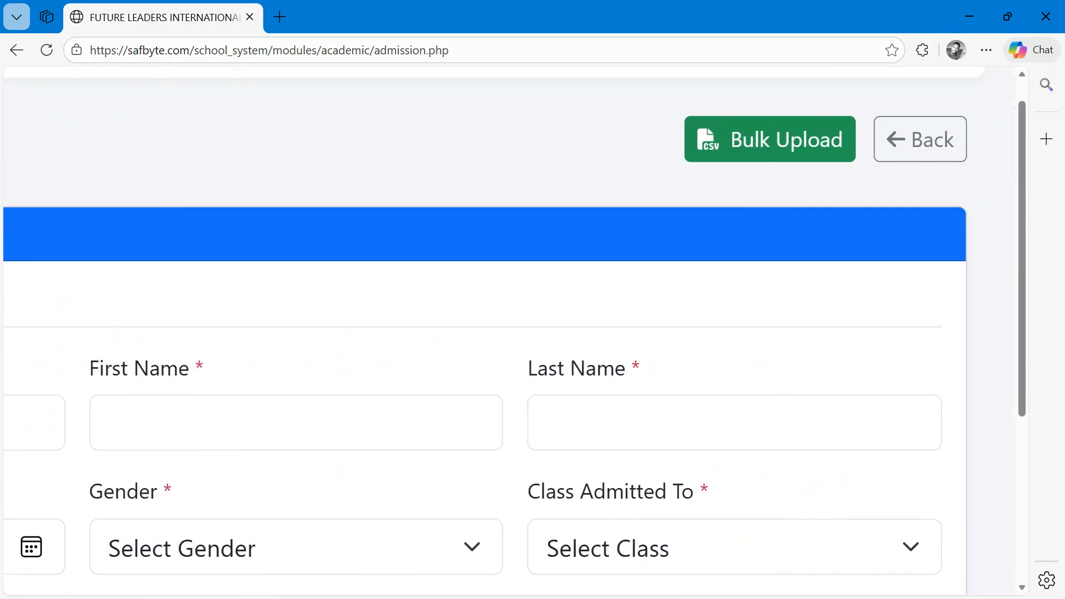
left_click(770, 140)
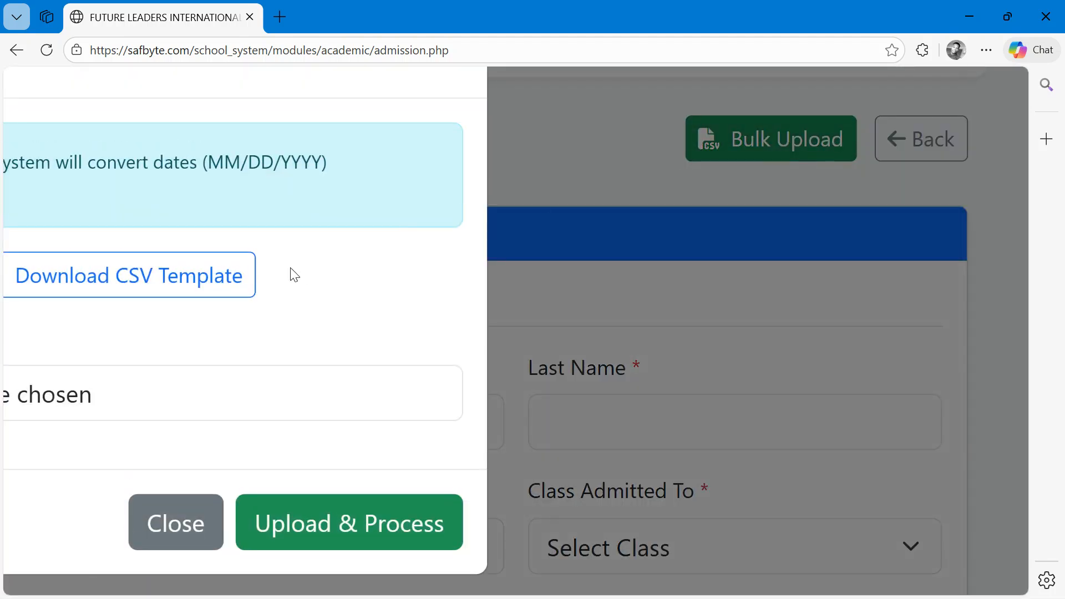
scroll(294, 275, "down", 5)
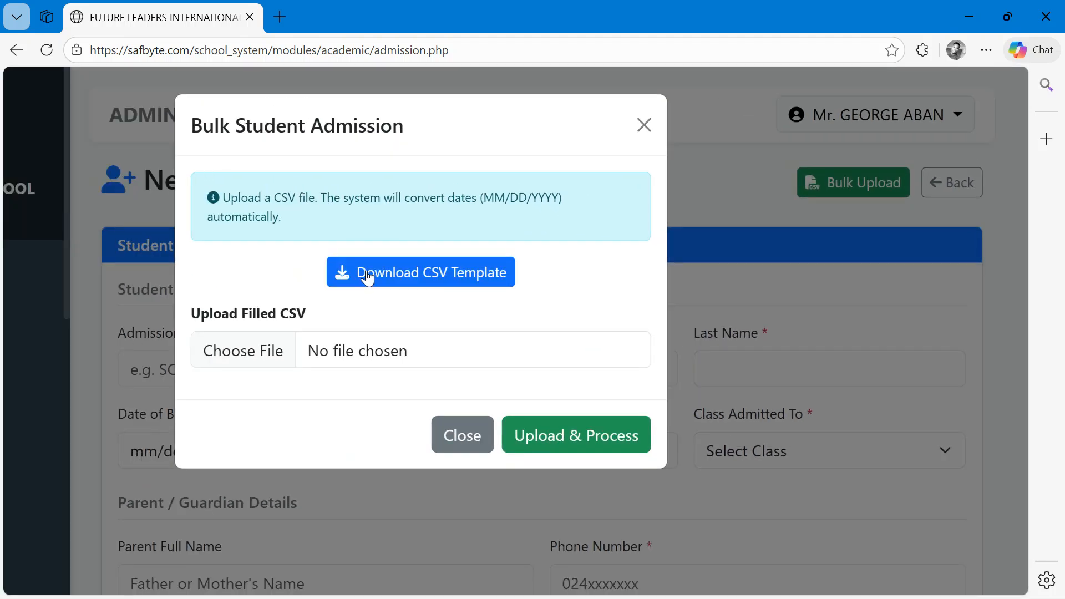
left_click(372, 283)
left_click(720, 133)
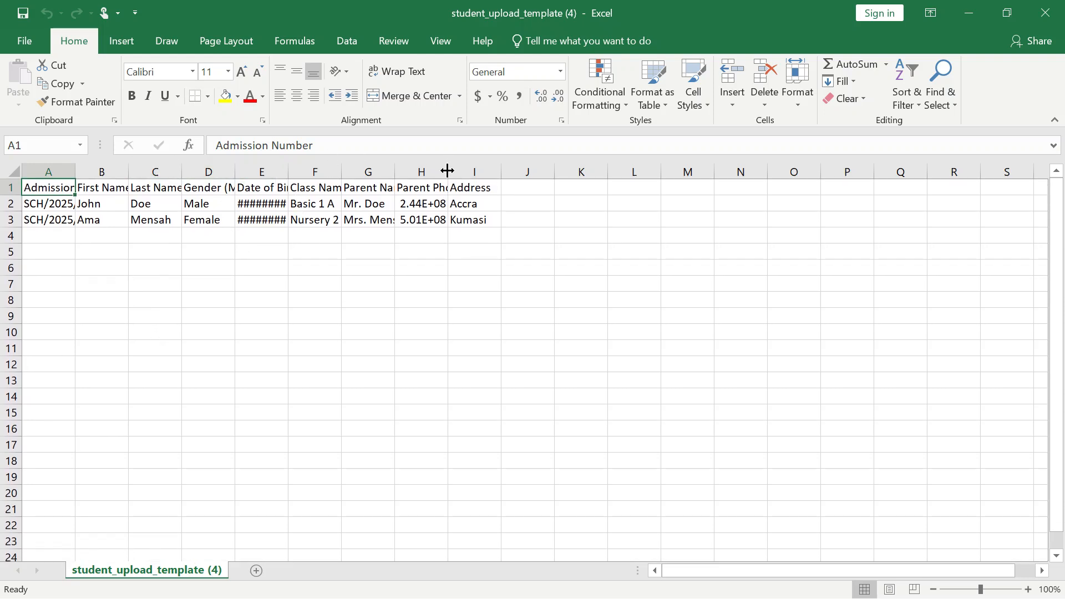
- Widen the Parent Phone, Date of Birth and Admission Number columns to fit their contents
left_click_drag(447, 169, 496, 166)
left_click_drag(289, 164, 393, 165)
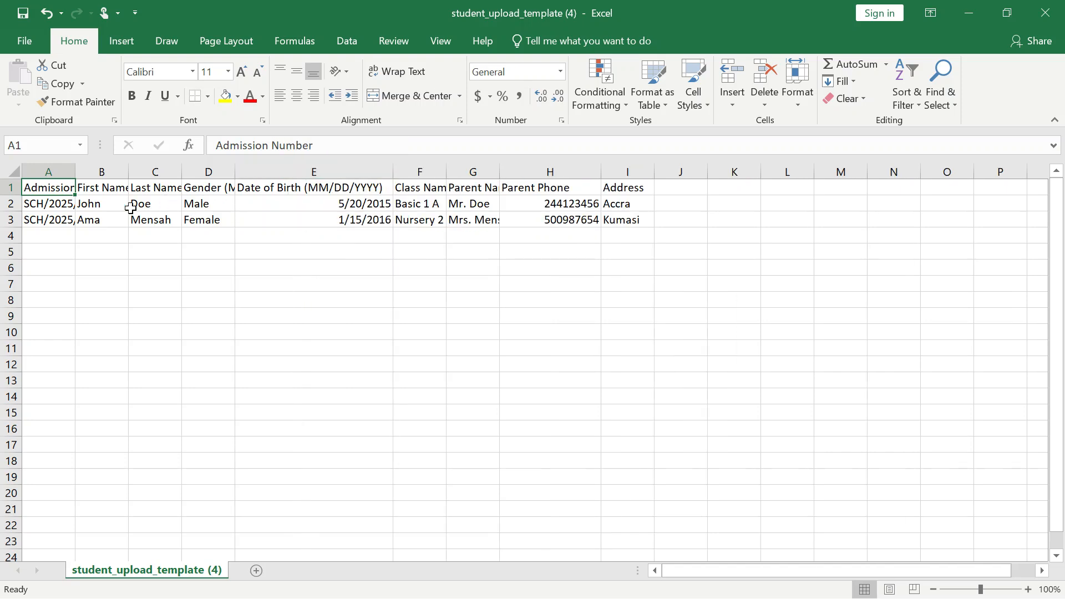
double_click(72, 169)
- Extend the admission number series from row 3 down to row 10
left_click(119, 220)
left_click(206, 203)
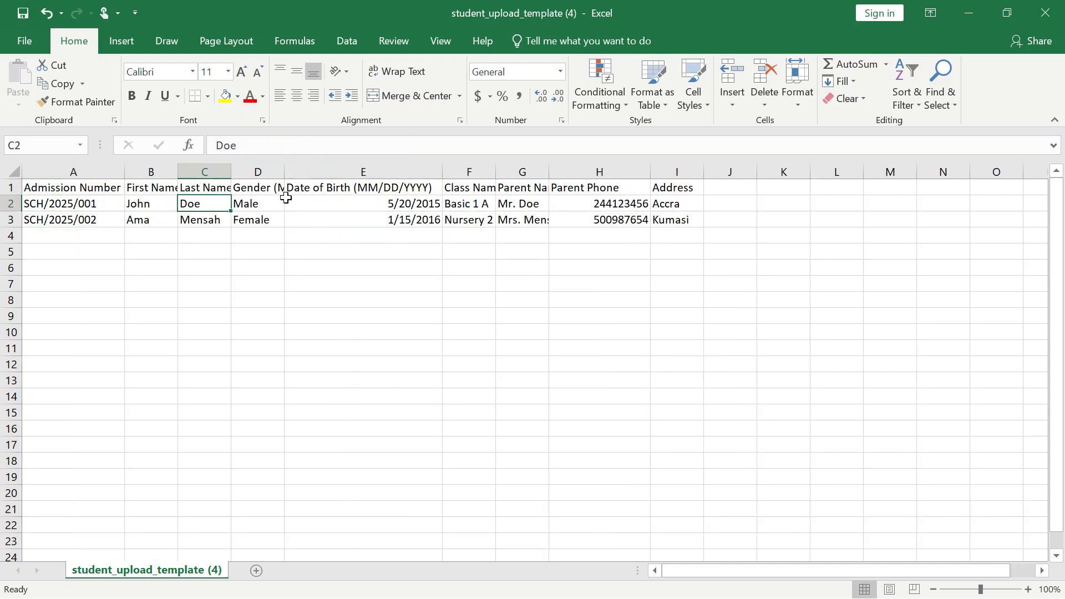
left_click(305, 205)
left_click(236, 203)
left_click(151, 210)
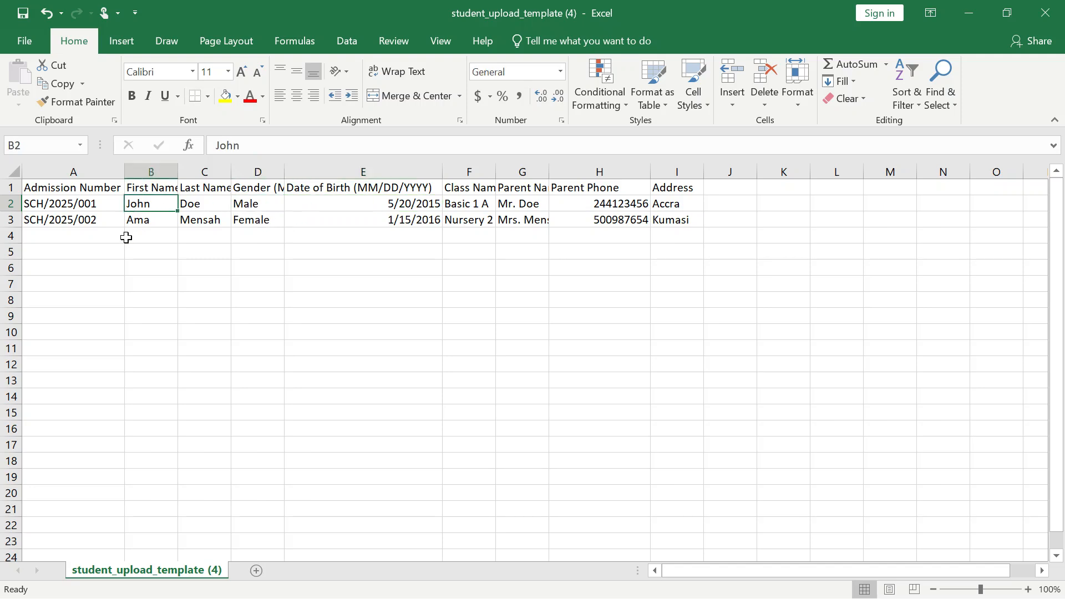
left_click(67, 223)
left_click(70, 204)
left_click(96, 220)
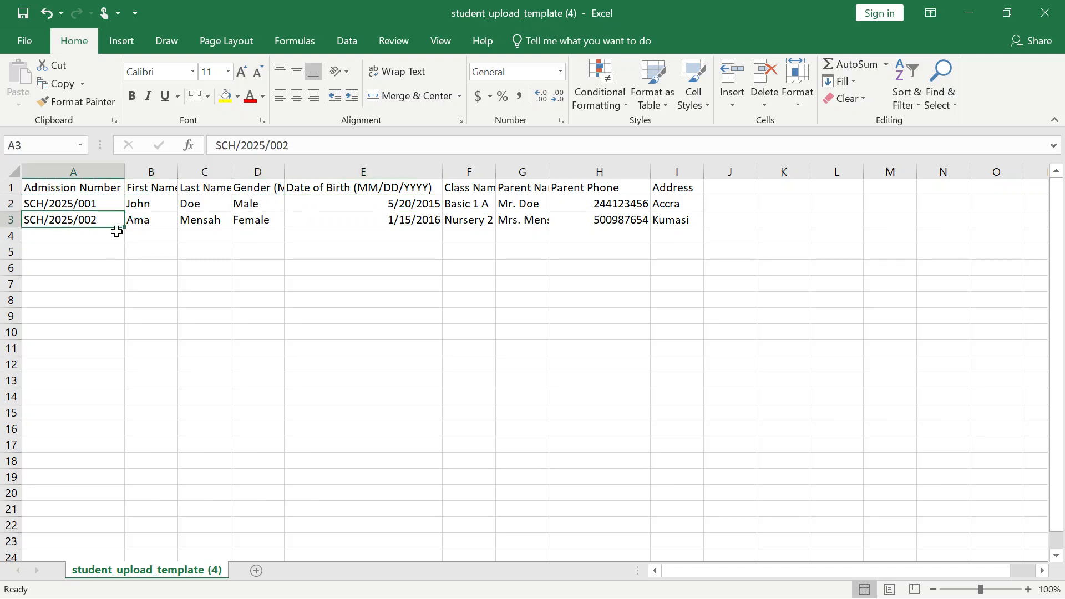
left_click_drag(122, 228, 117, 335)
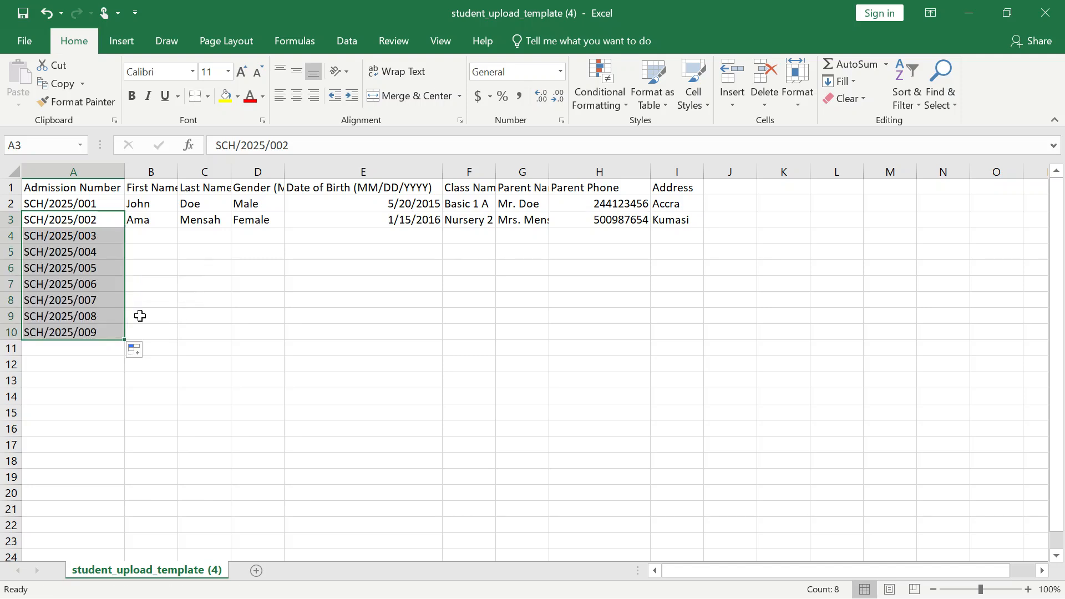
- Fill the row 3 first name down the First Name column to row 10
left_click(153, 218)
left_click_drag(176, 230, 166, 336)
left_click(217, 222)
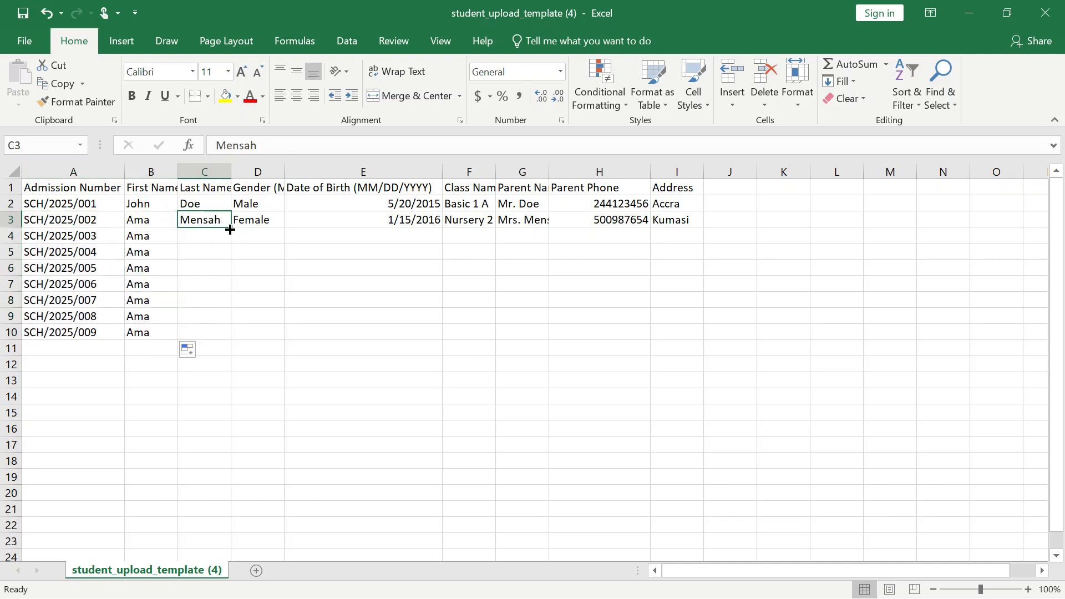
- Enter a last name for each student in rows 4 to 7
left_click(194, 234)
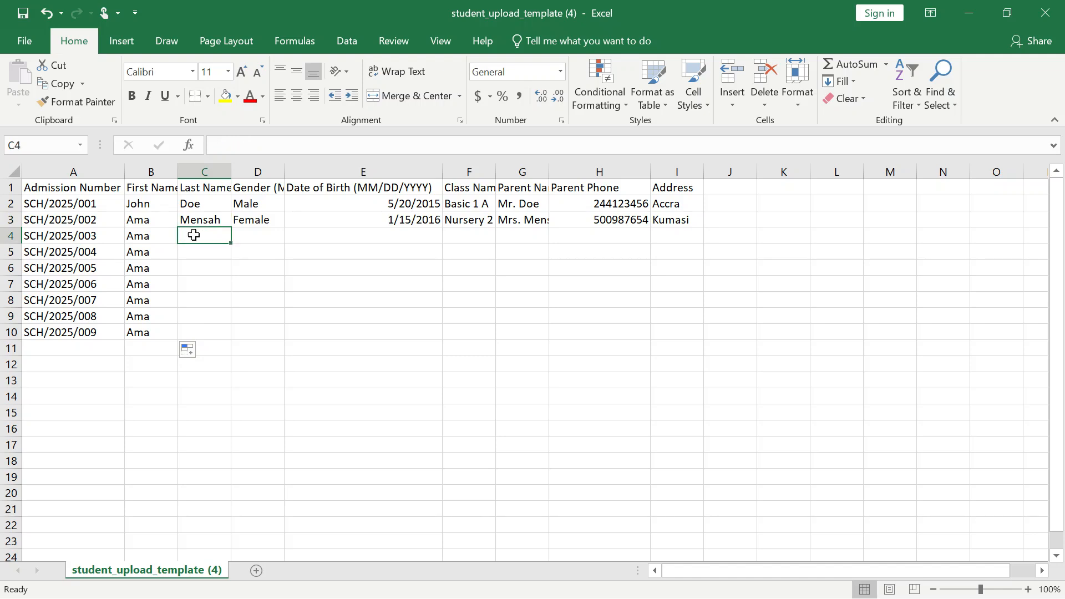
left_click(189, 218)
mouse_move(229, 231)
left_mouse_down()
mouse_move(222, 337)
mouse_move(230, 223)
left_mouse_up()
left_click(194, 233)
type("ya")
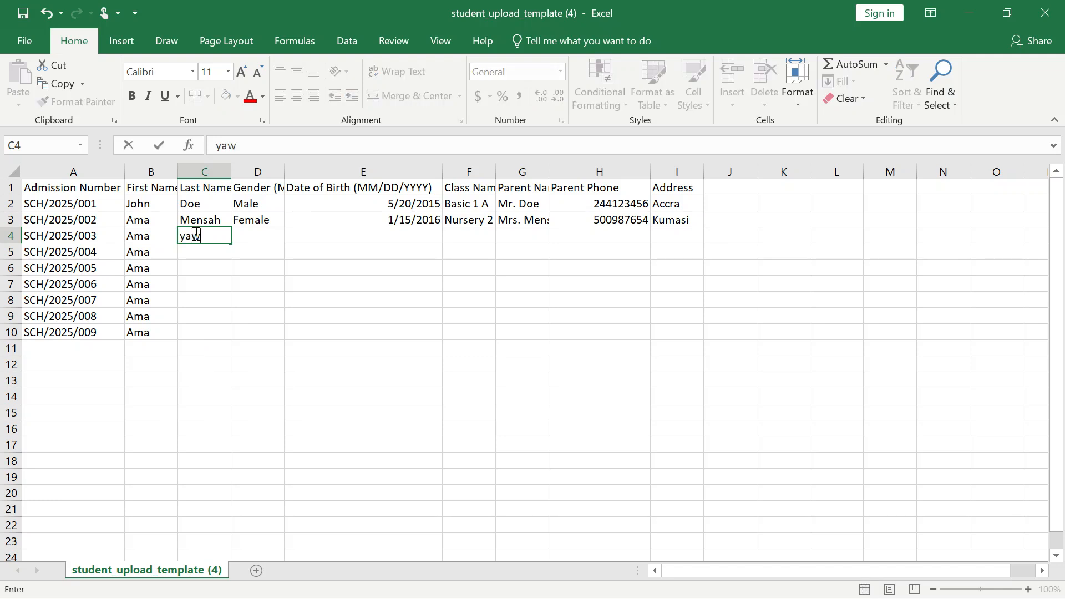
type("w")
left_click(200, 252)
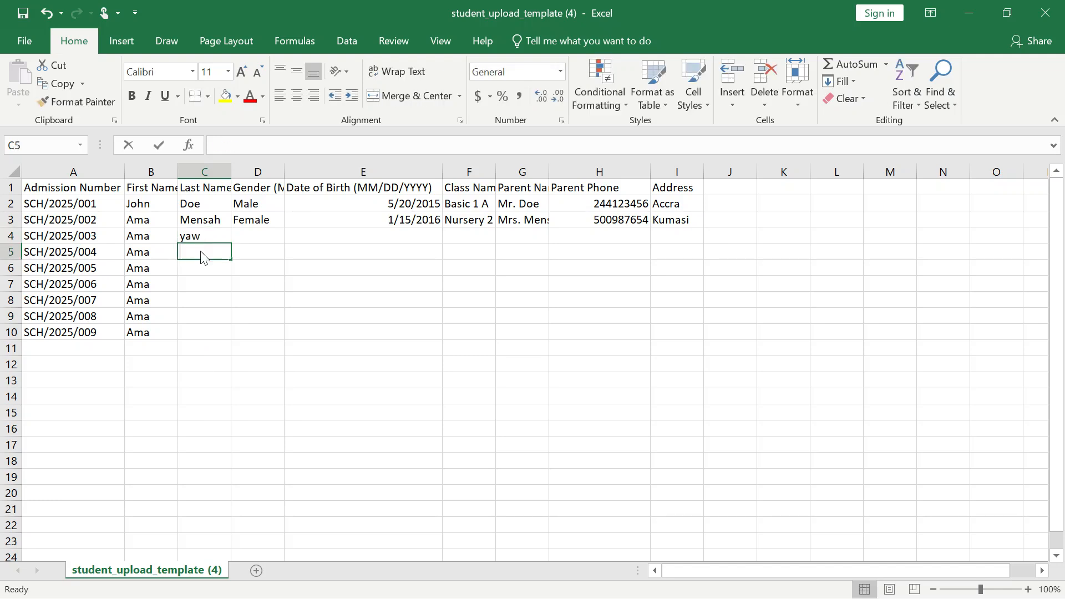
type("Doe")
left_click(203, 273)
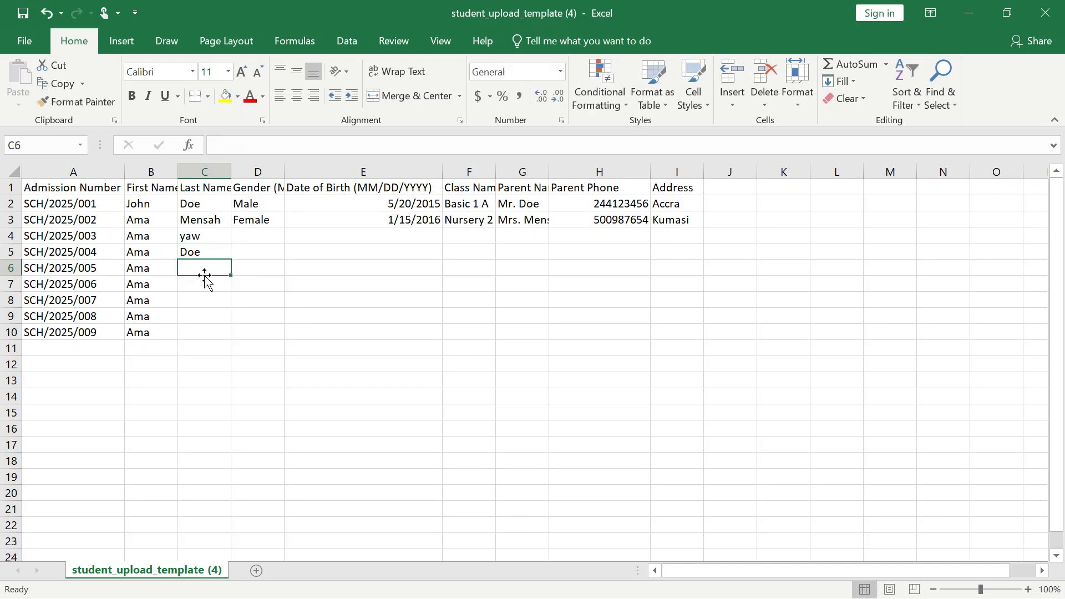
type("Evans")
left_click(201, 291)
type("Pe")
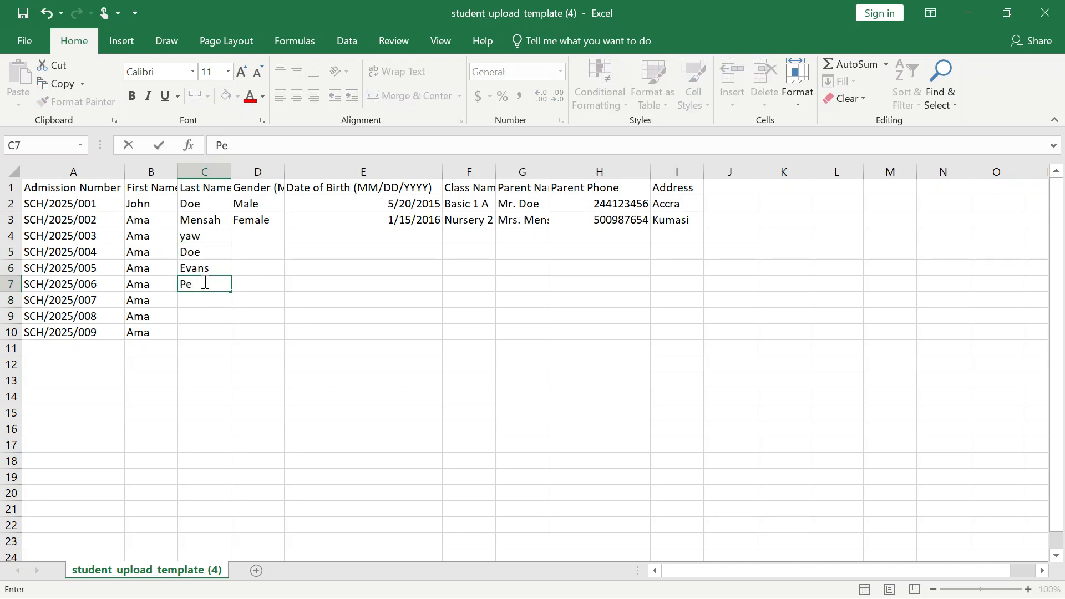
type("ter")
- Enter a last name for each student in rows 8 to 10
left_click(194, 314)
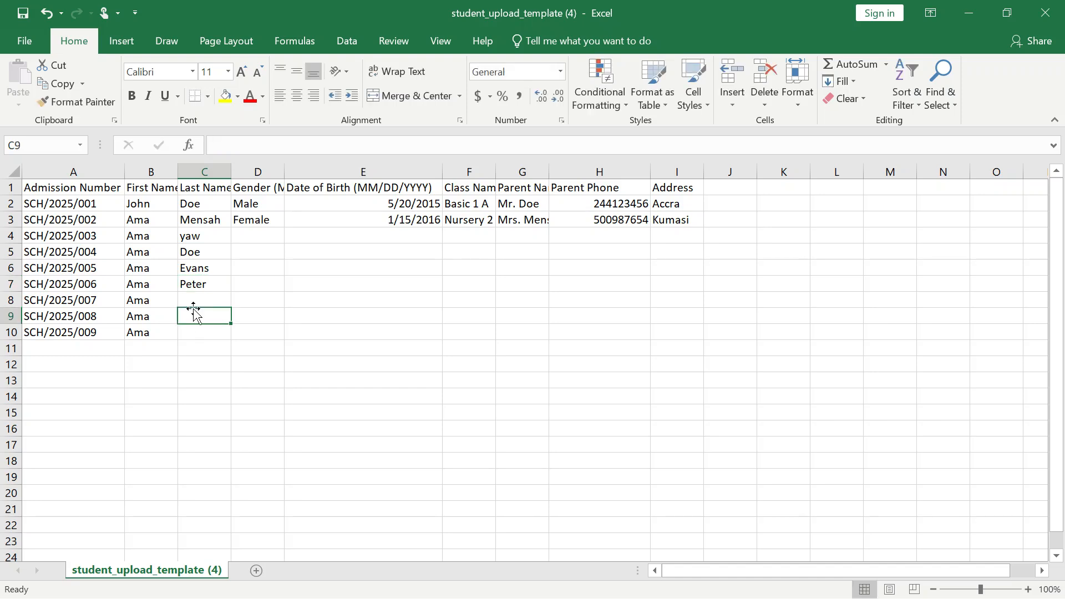
key("Up")
type("pau")
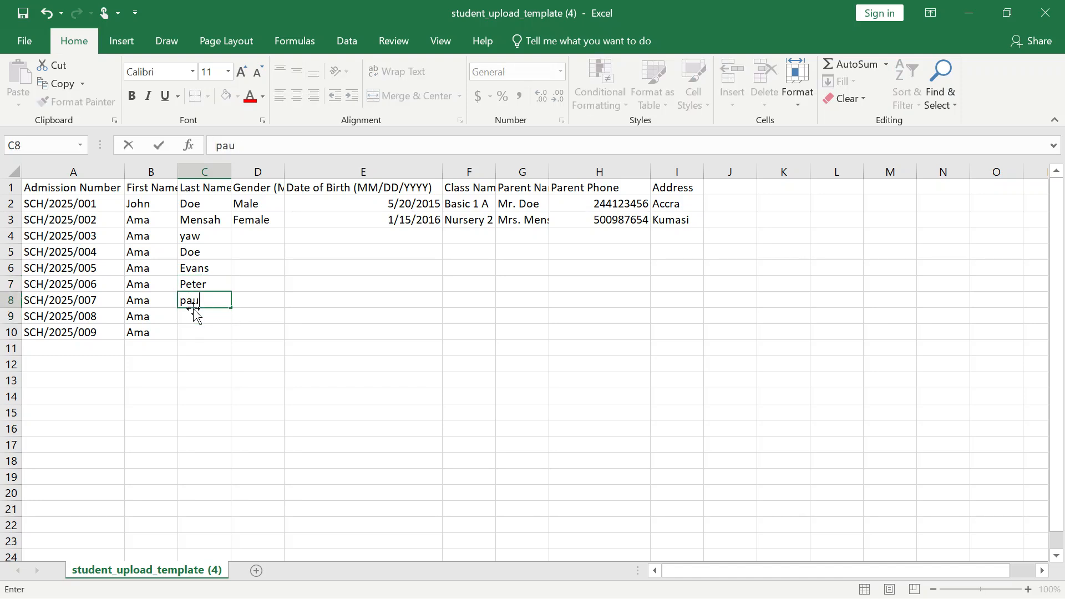
type("l")
left_click(197, 316)
type("michae")
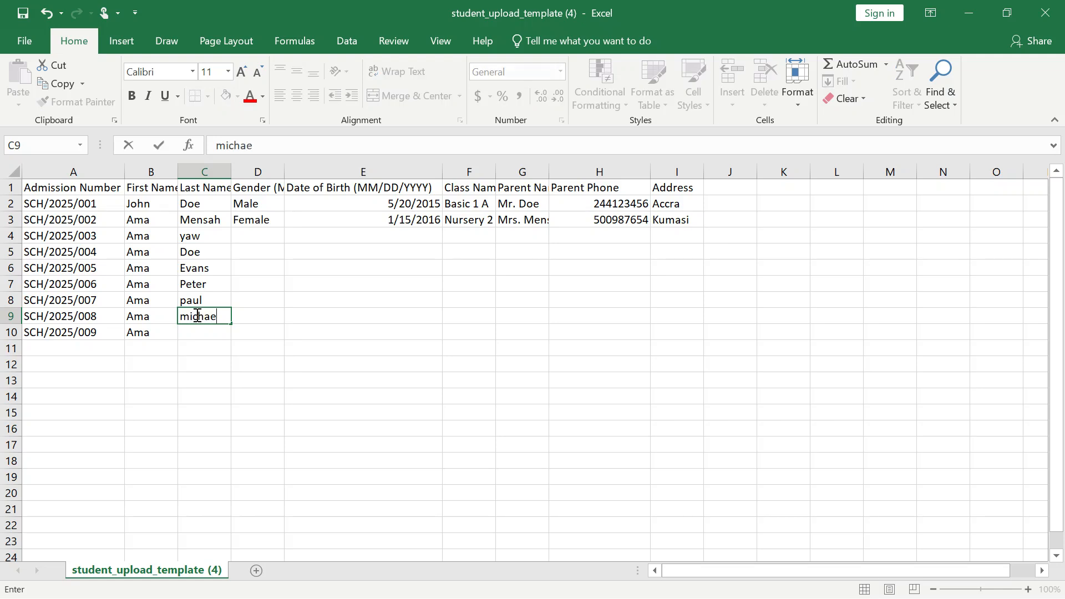
type("l")
left_click(200, 335)
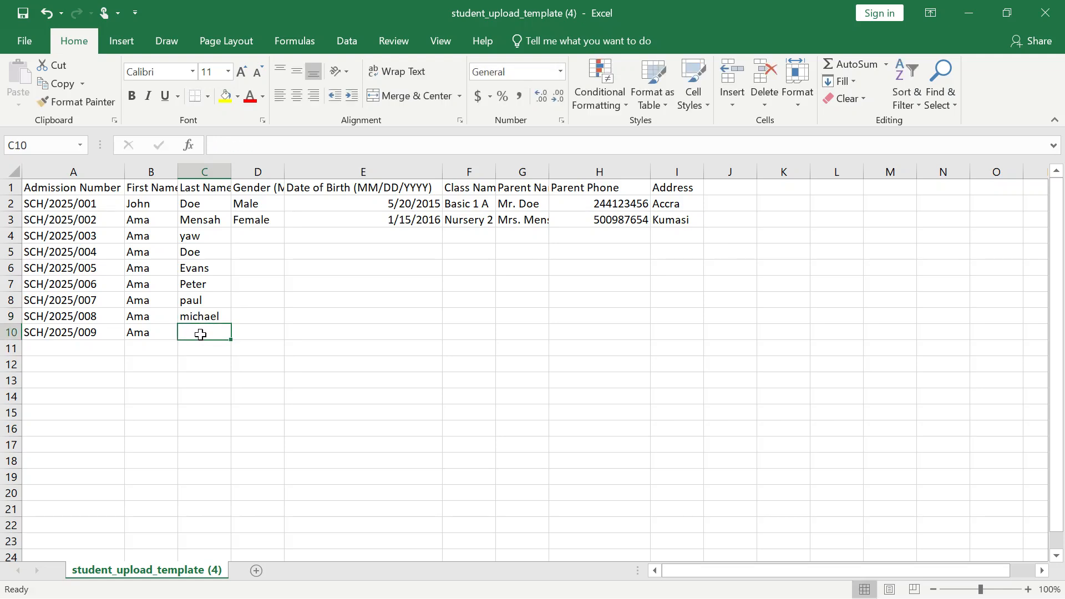
type("Nana")
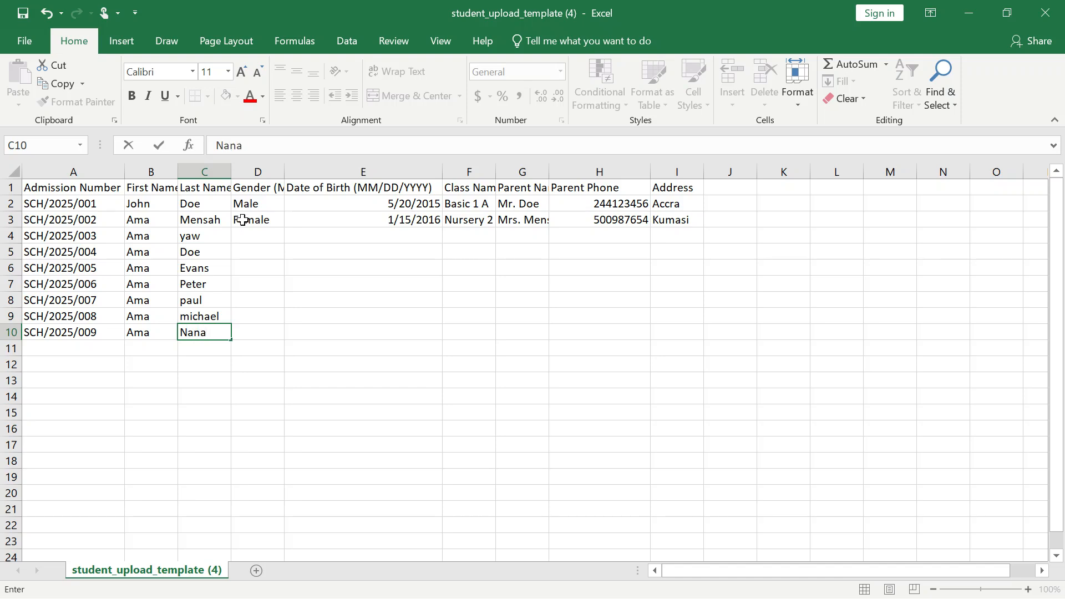
- Fill Female down the Gender column and extend the date of birth series down to row 10
left_click(243, 220)
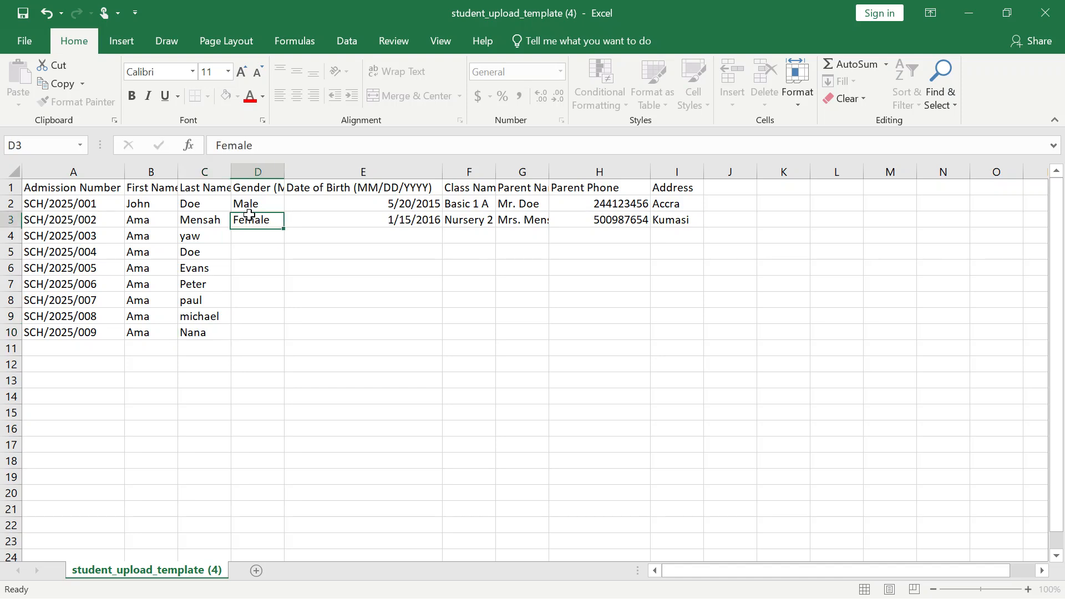
left_click_drag(283, 227, 288, 338)
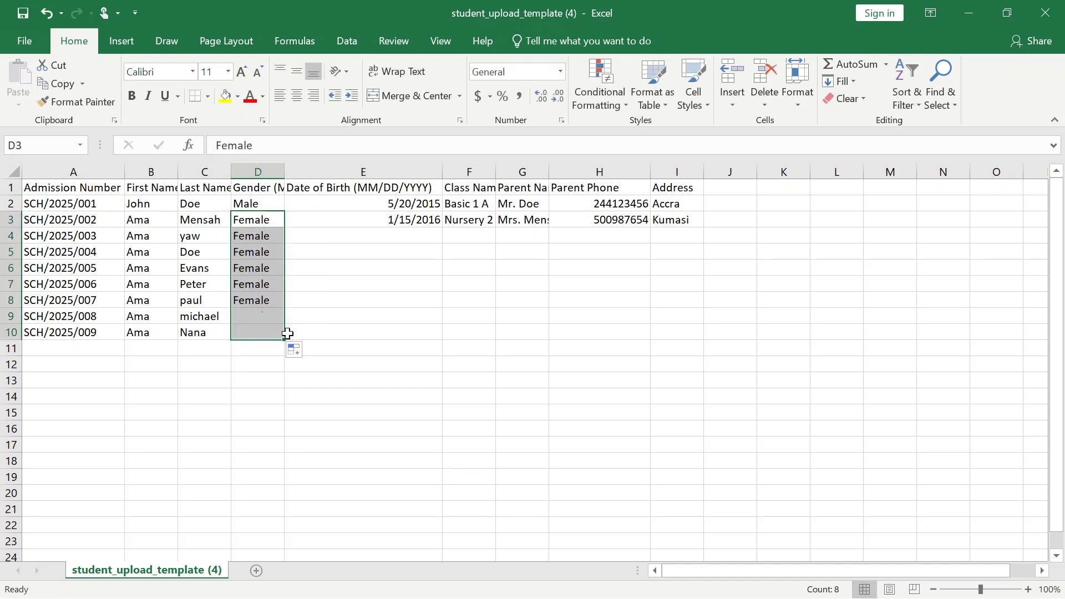
left_click(338, 203)
left_click(427, 222)
left_click_drag(443, 228, 435, 337)
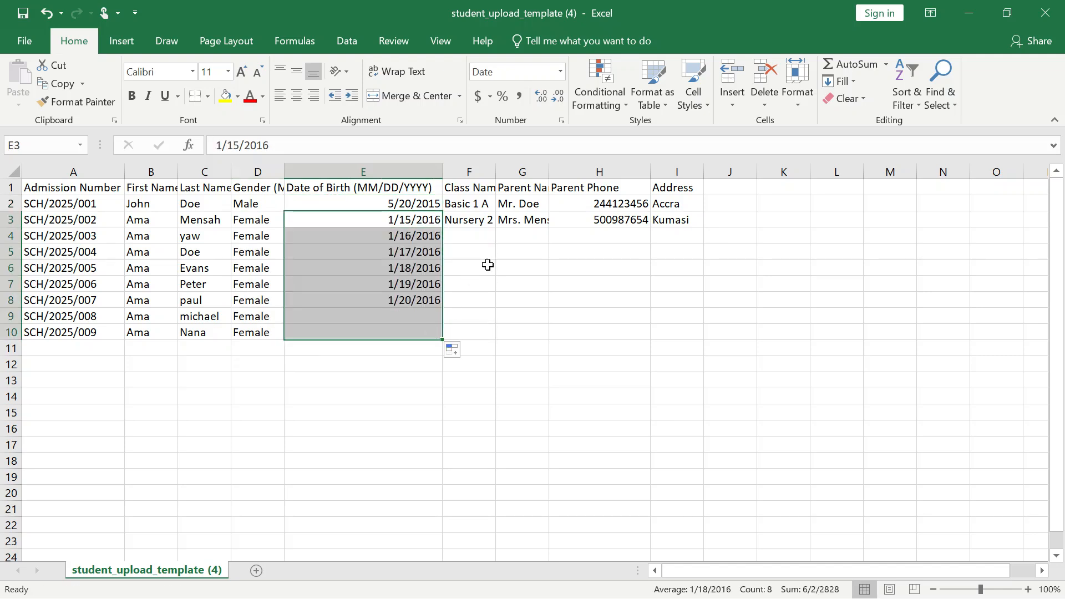
- Clear the class names in rows 2 and 3 and set row 2's class name to BASIC 9
left_click(471, 220)
key("BackSpace")
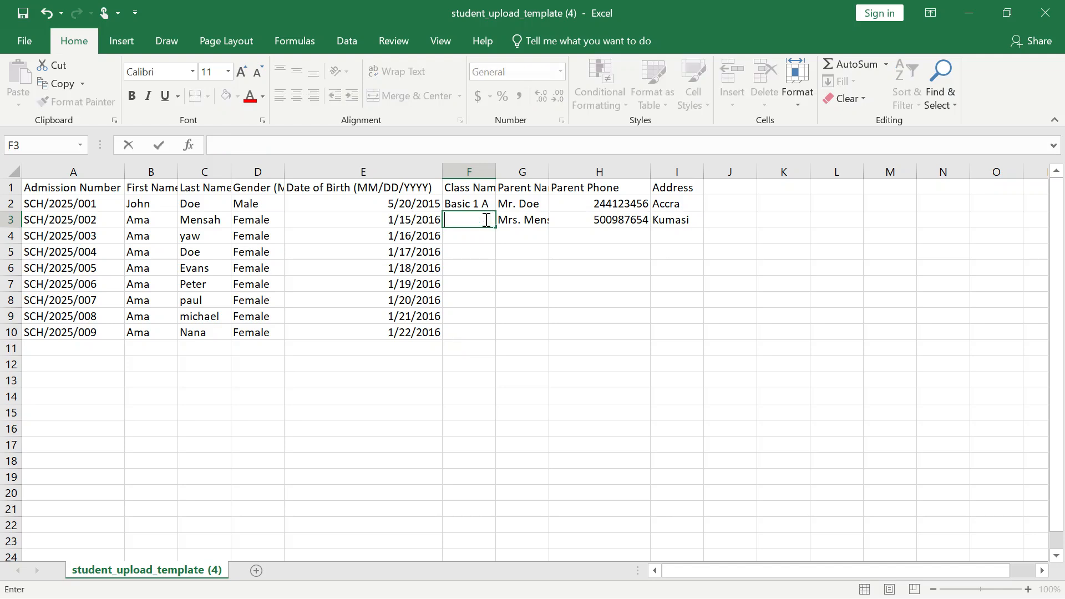
left_click(483, 204)
key("BackSpace")
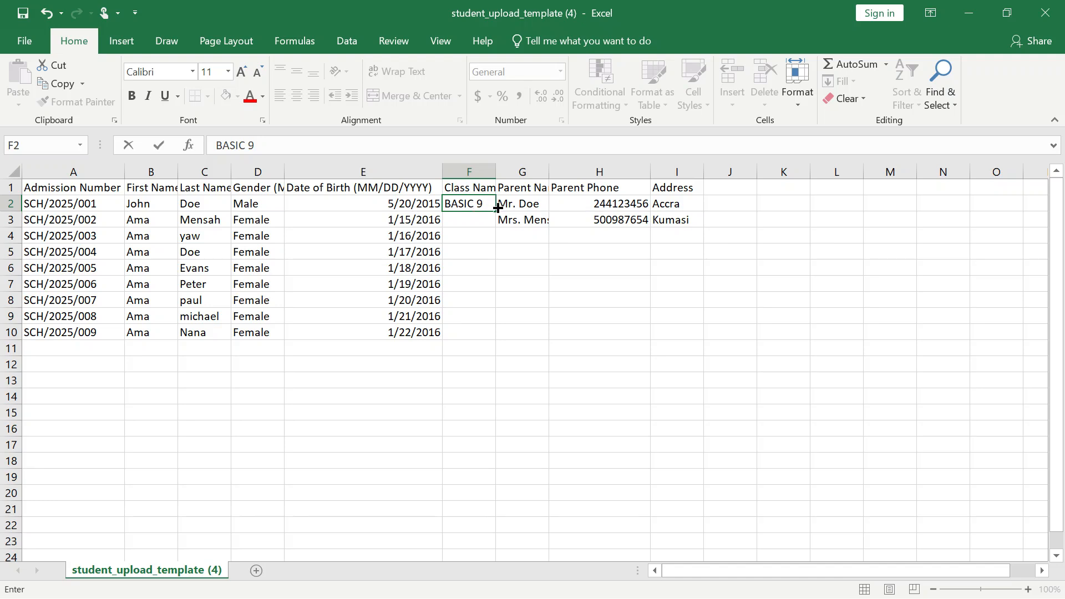
type("BASIC 9")
left_click(487, 265)
- Fill the class name down column F to row 9 and reset rows 3 and 4 to BASIC 9
left_click(477, 206)
left_click_drag(495, 211, 502, 321)
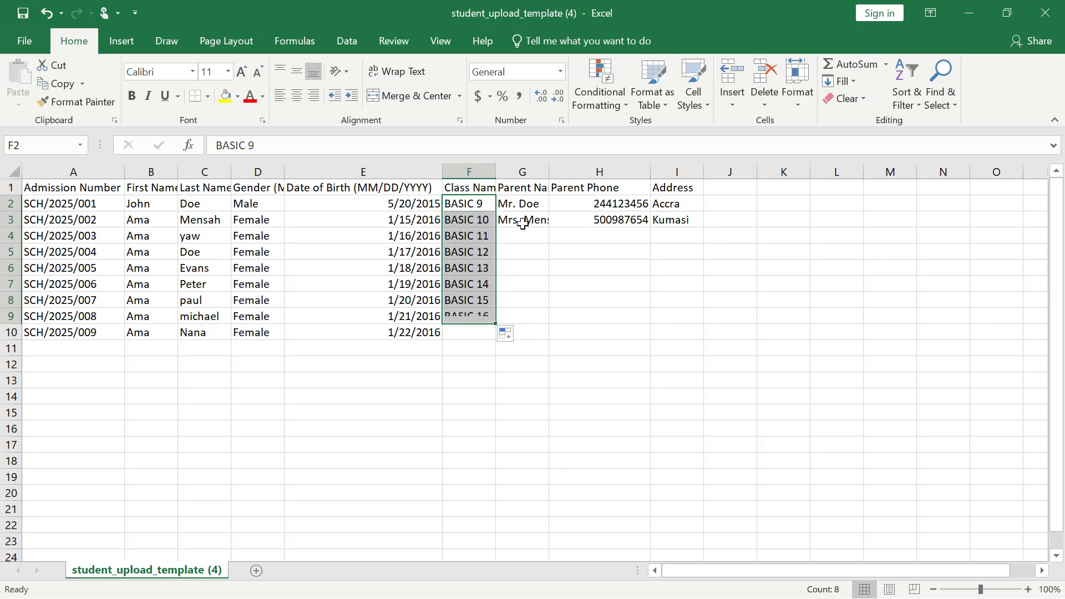
left_click(483, 222)
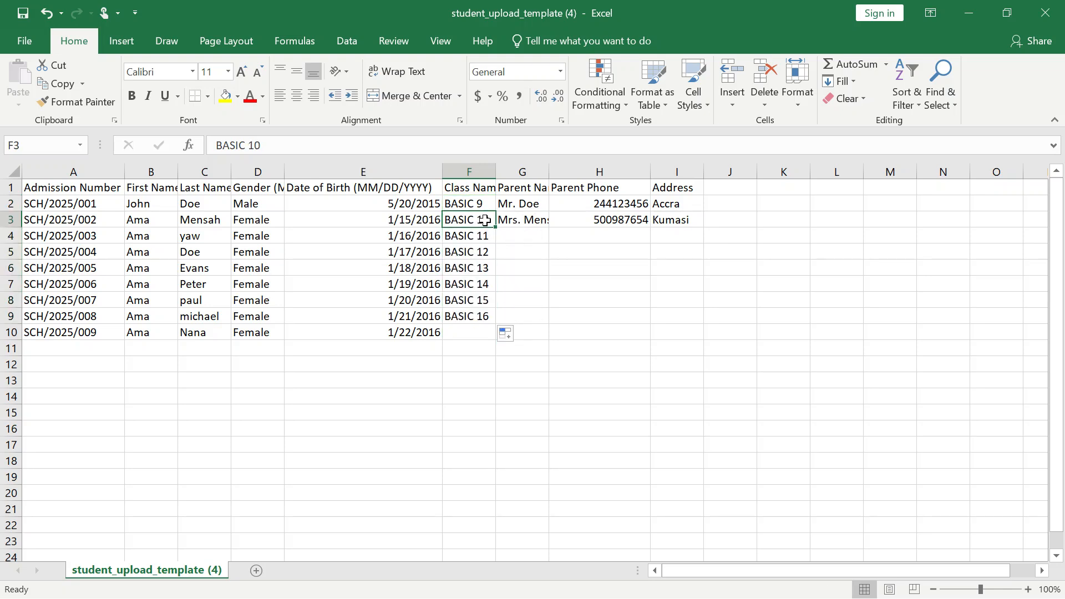
left_click(268, 143)
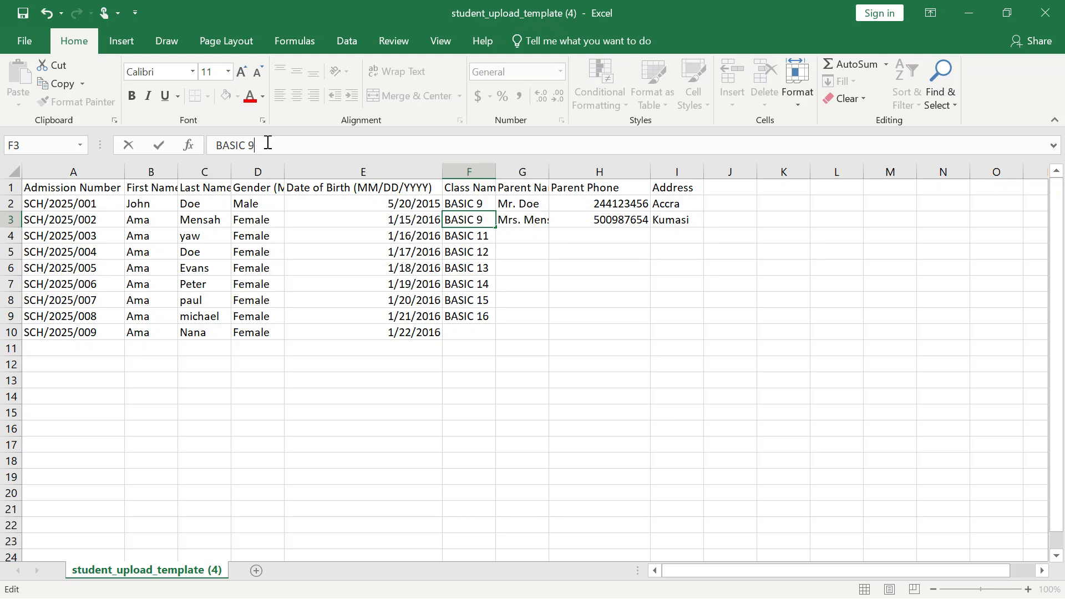
left_click(470, 246)
left_click(304, 146)
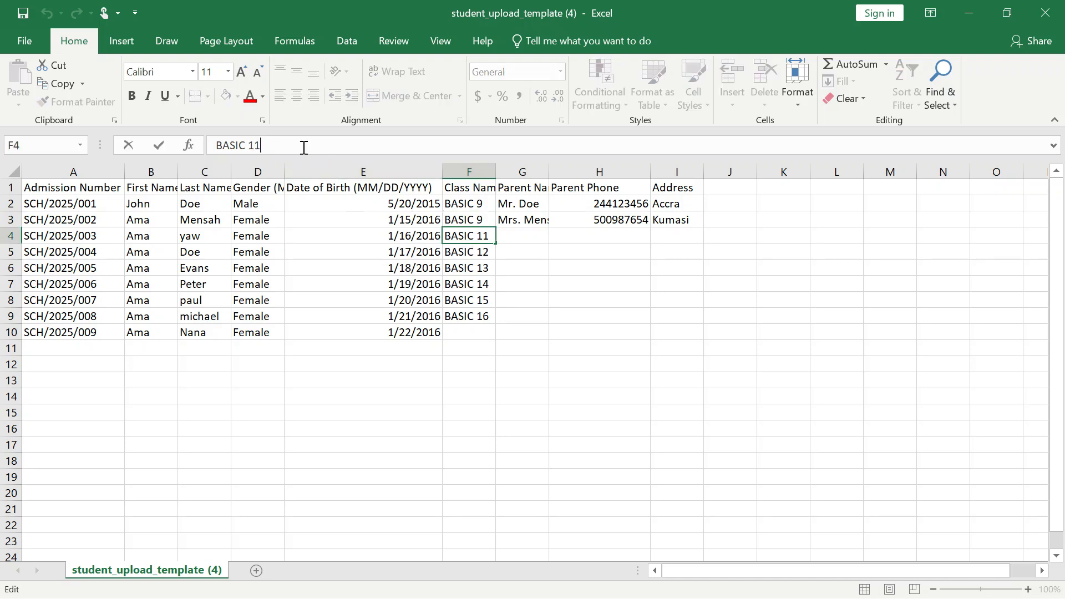
- Set the class names in rows 5 to 8 to BASIC 9
left_click(482, 254)
left_click(273, 143)
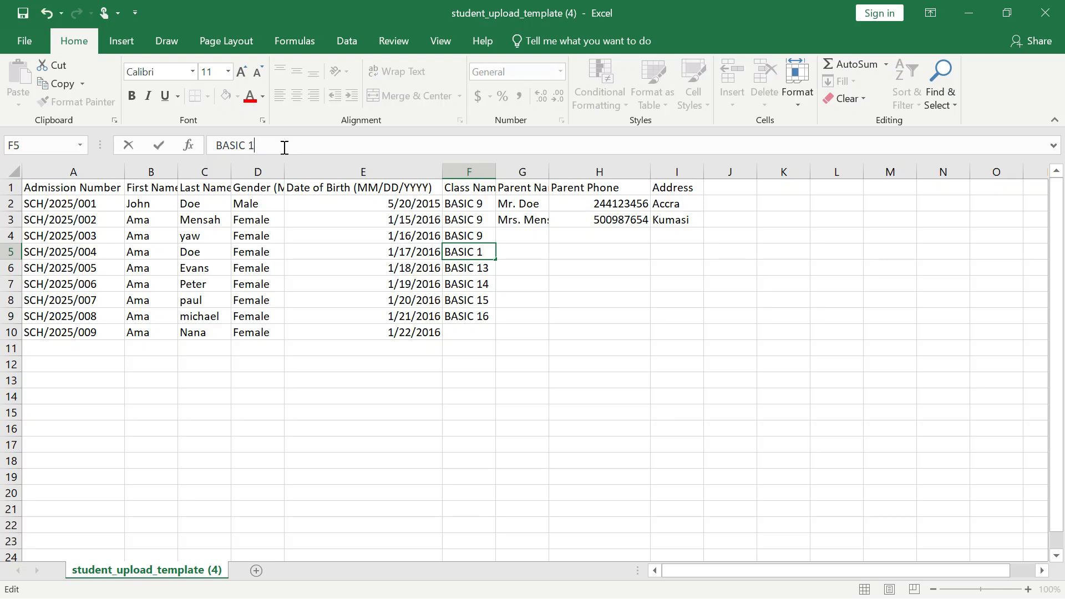
left_click(471, 272)
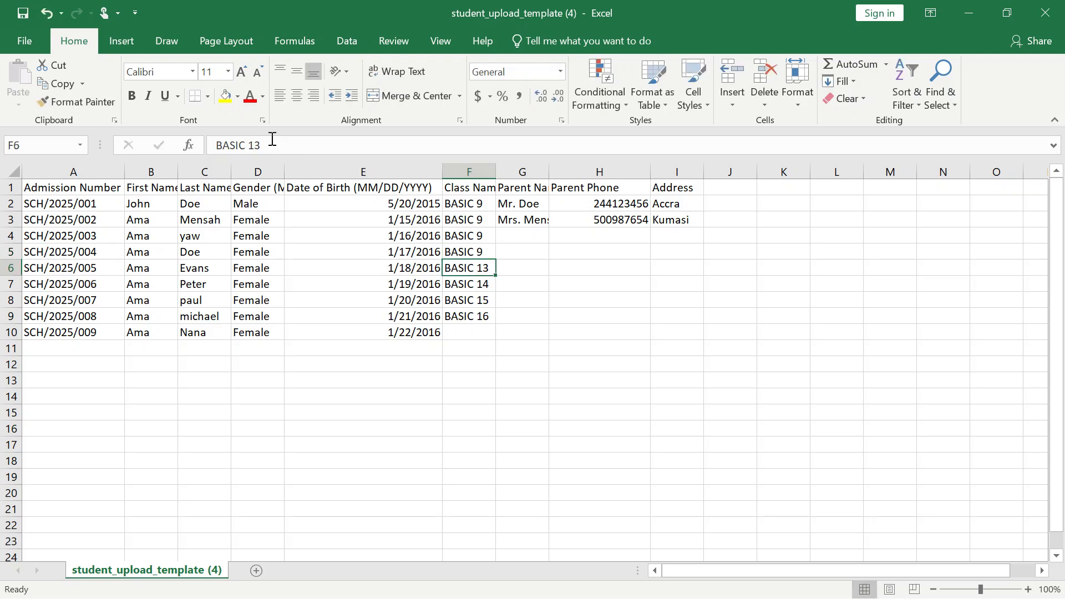
left_click(267, 144)
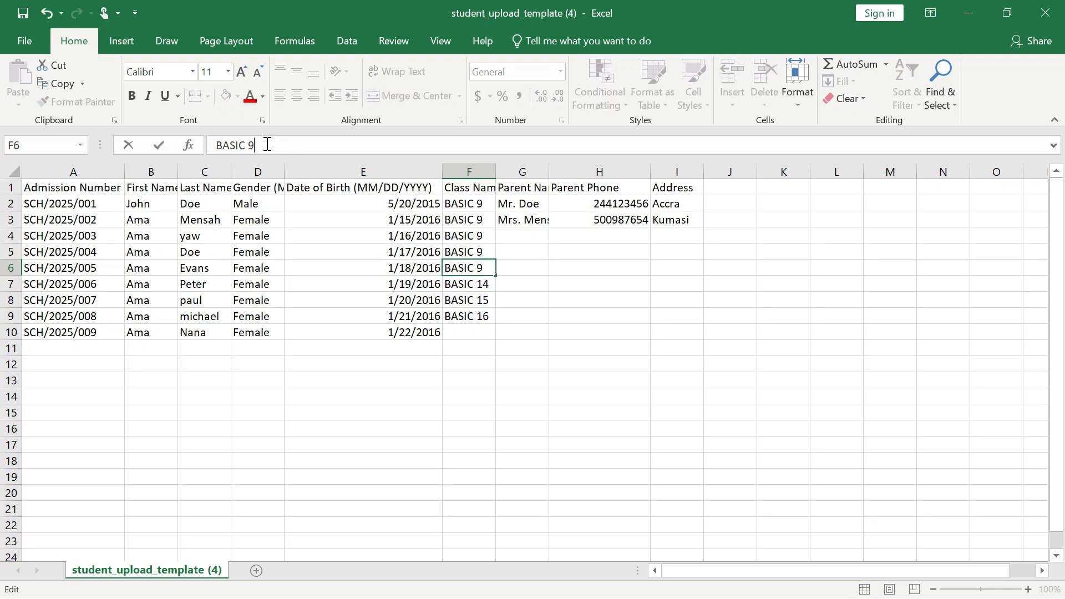
left_click(480, 286)
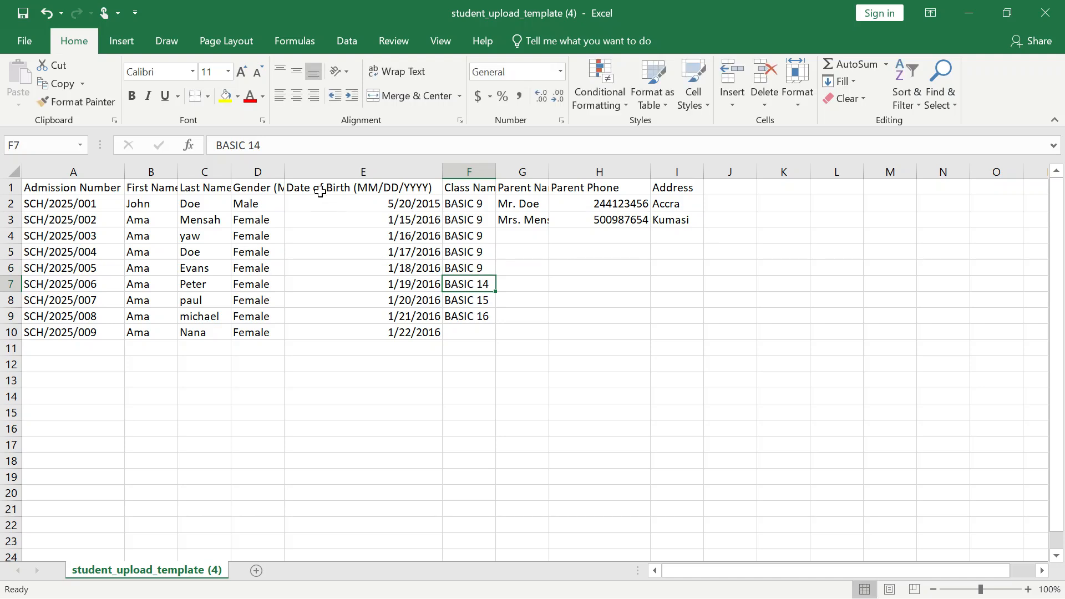
left_click(281, 149)
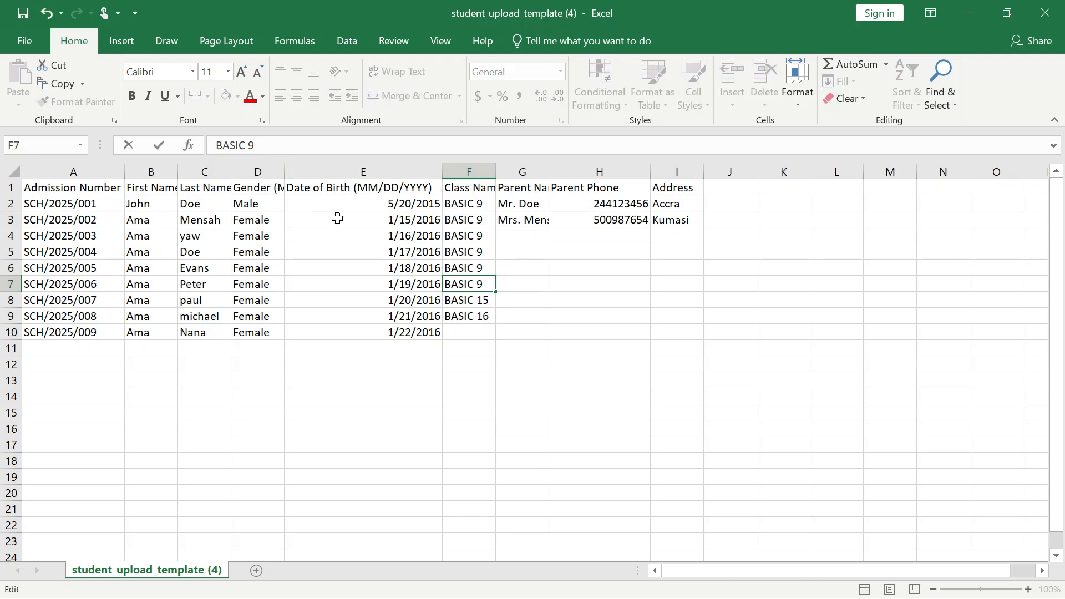
left_click(483, 305)
left_click(267, 145)
key("BackSpace")
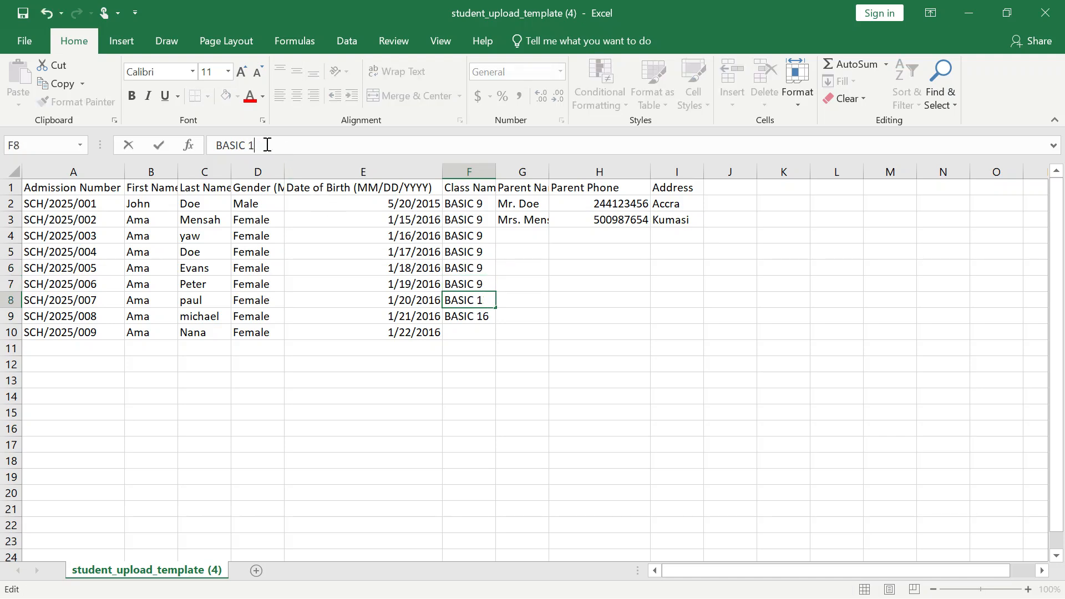
- Set row 9's class name to BASIC 9, extend it to row 10, and set row 10 to BASIC 9
left_click(489, 316)
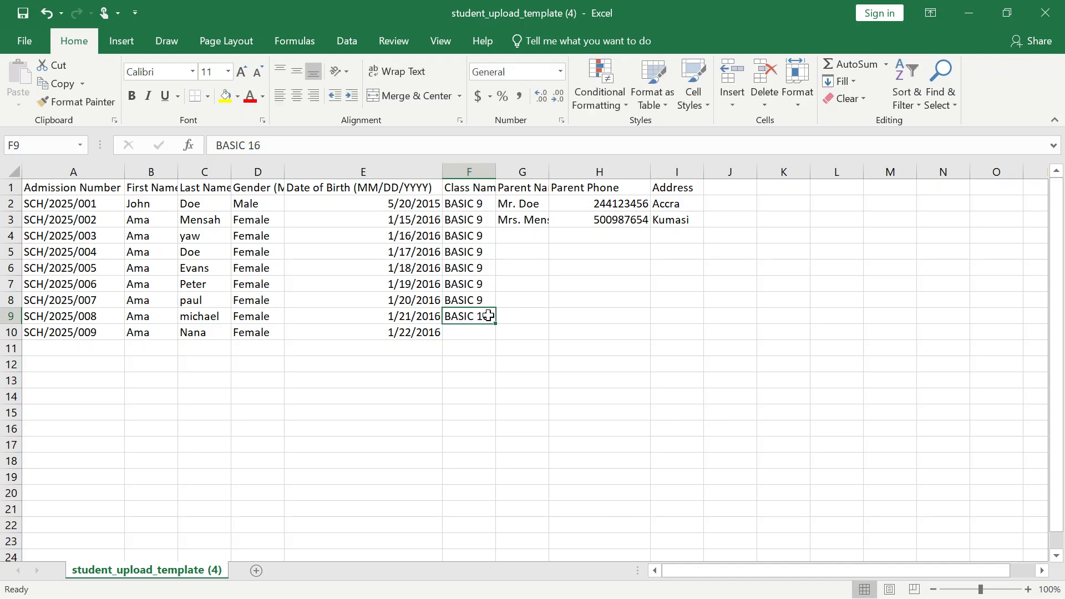
left_click(298, 145)
key("BackSpace")
key("BackSpace")
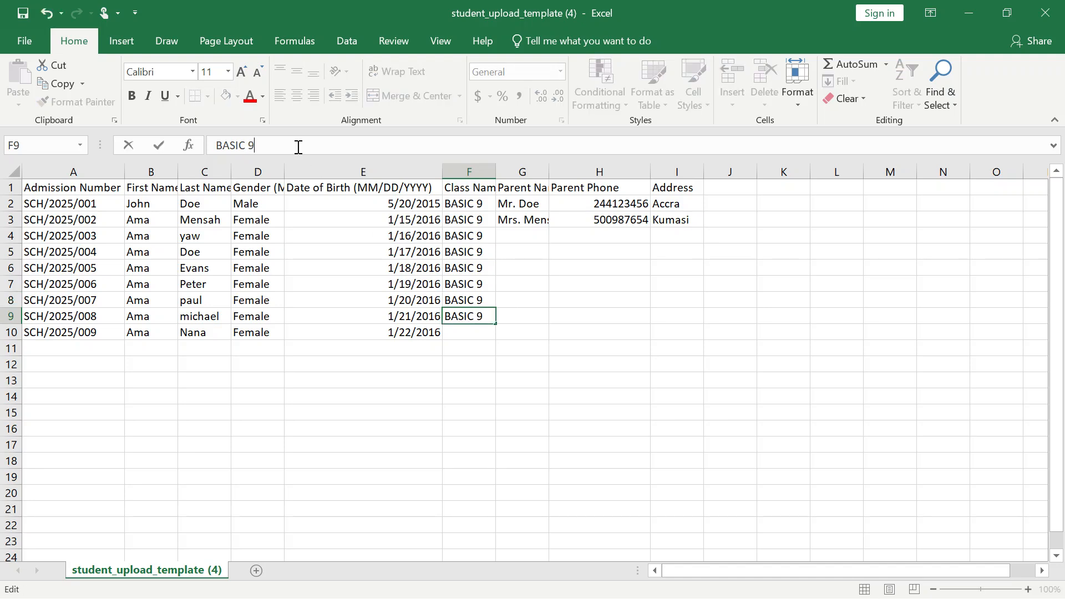
left_click_drag(497, 324, 495, 337)
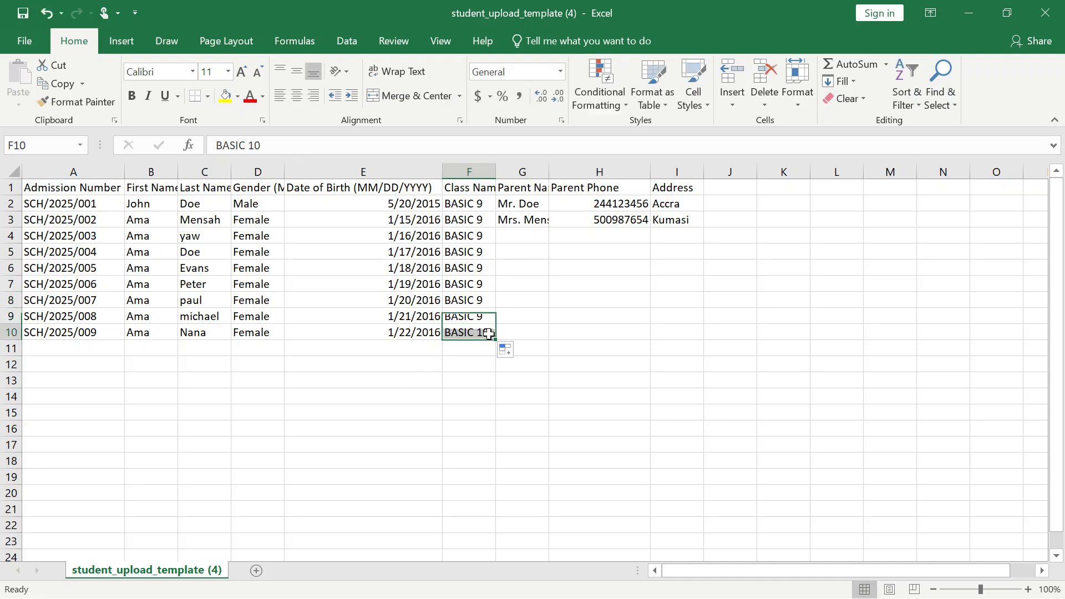
left_click(296, 151)
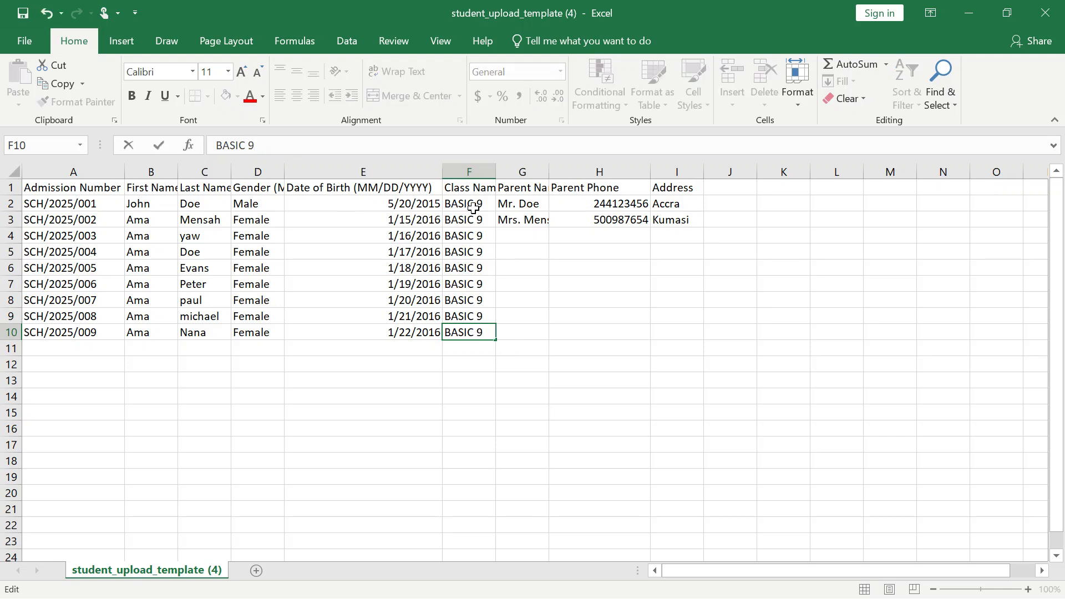
- Fill the parent name and parent phone from row 3 down to row 10
left_click(525, 222)
left_click_drag(548, 224, 547, 333)
left_click(617, 206)
left_click(640, 221)
left_click_drag(654, 228, 642, 335)
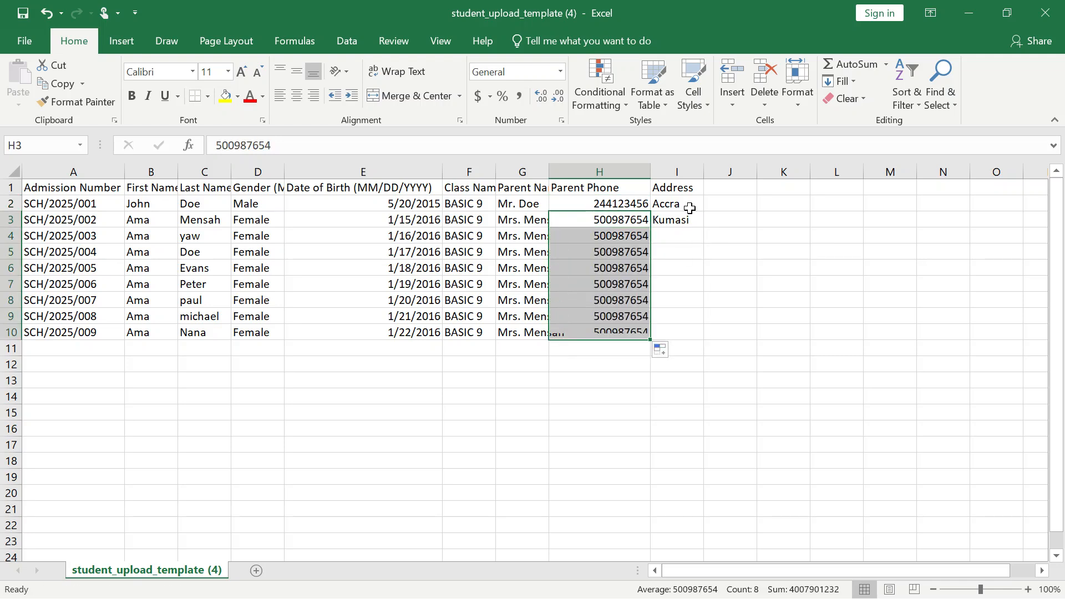
- Fill the address from row 3 down to row 10 and close the workbook
left_click(689, 208)
left_click(691, 221)
left_click_drag(704, 228, 703, 337)
left_click(433, 364)
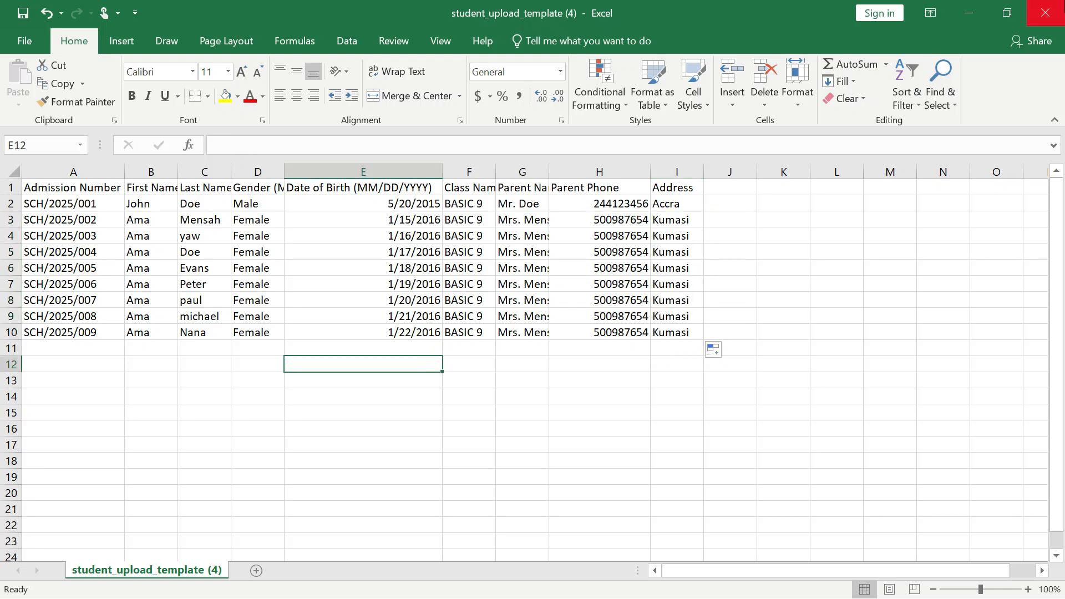
left_click(1045, 13)
- Upload student_upload_template (4) from Downloads as the filled CSV and process the bulk admission
left_click(274, 352)
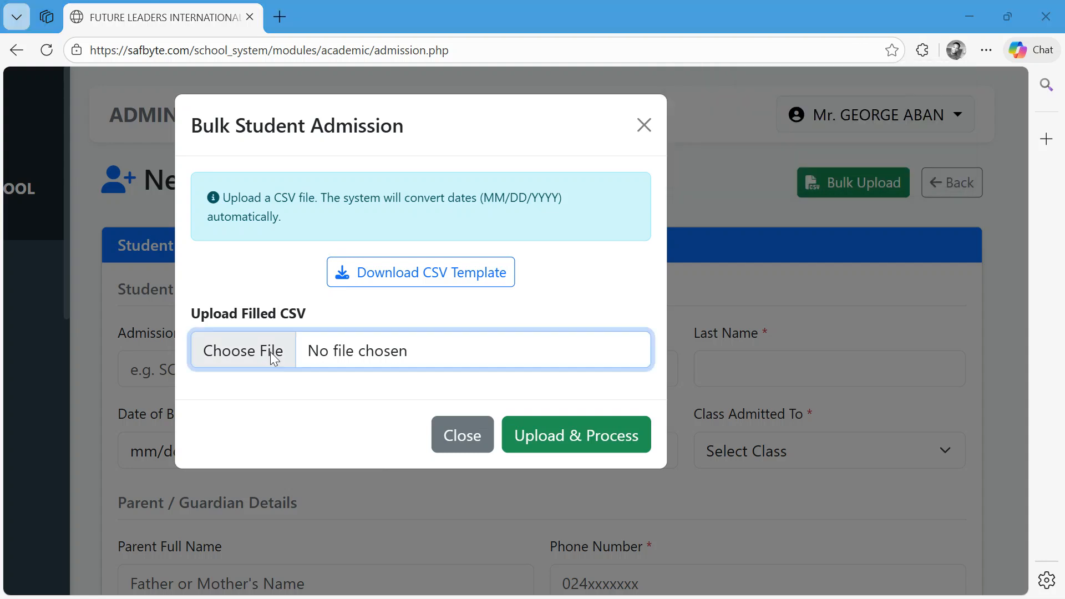
left_click(69, 217)
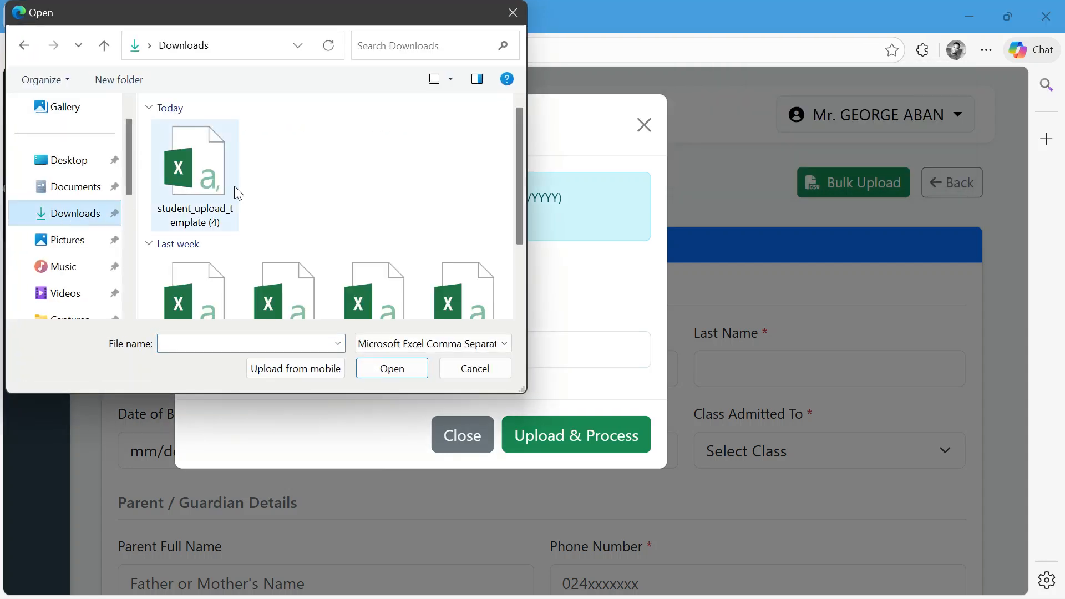
left_click(215, 175)
left_click(398, 369)
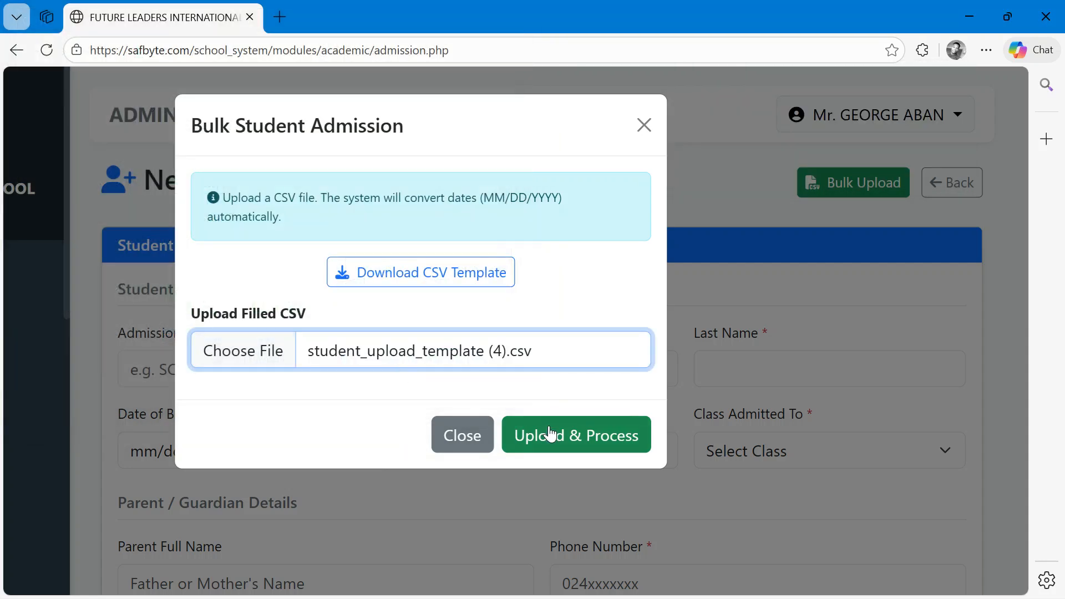
left_click(592, 451)
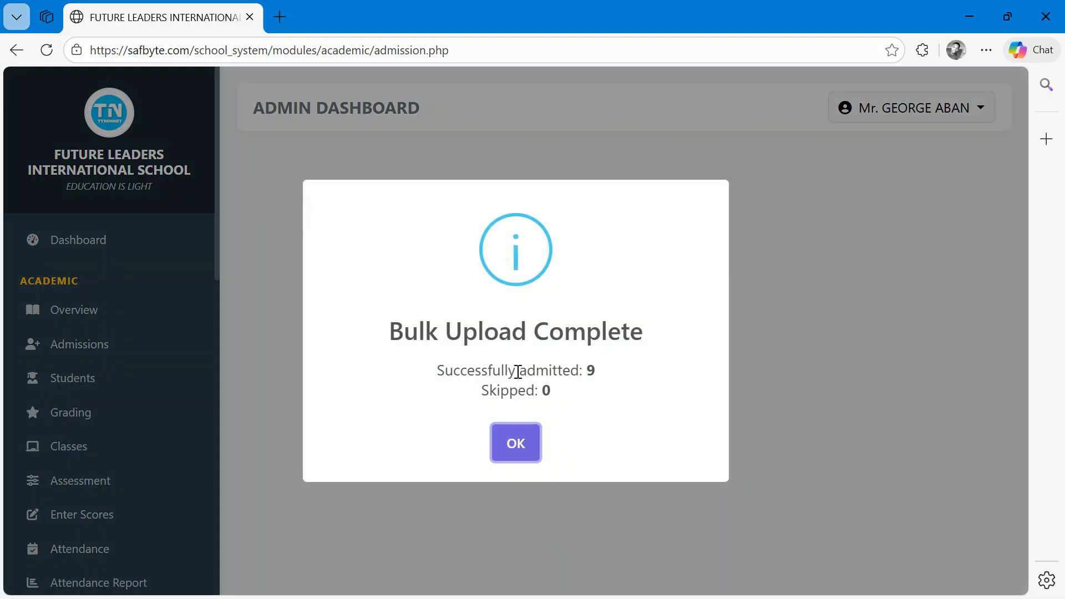
left_click(511, 441)
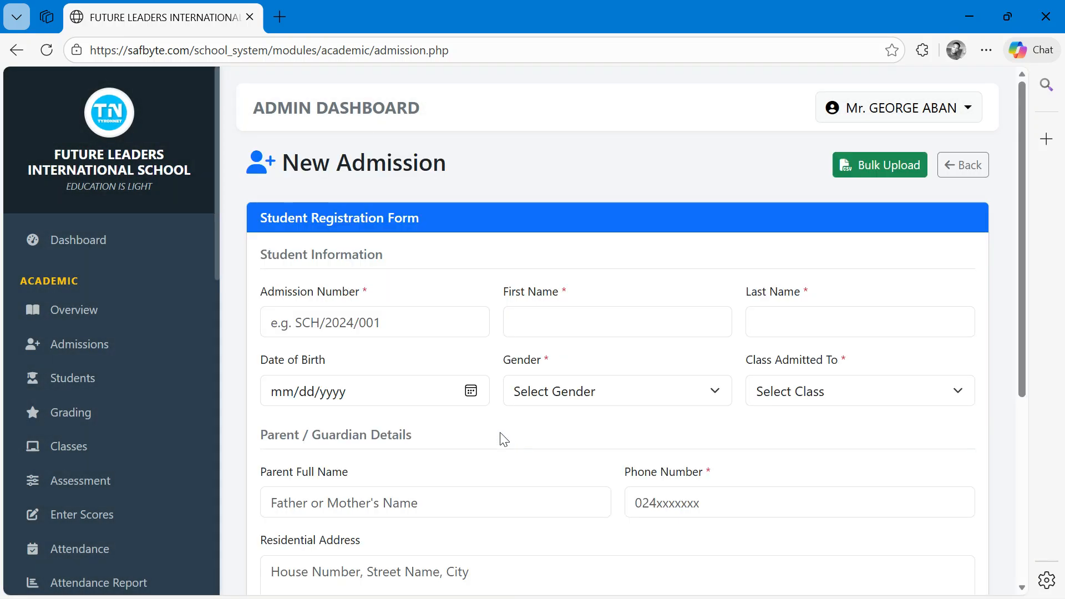
- Open the Students page and review the admitted students in the database list
scroll(816, 260, "down", 5)
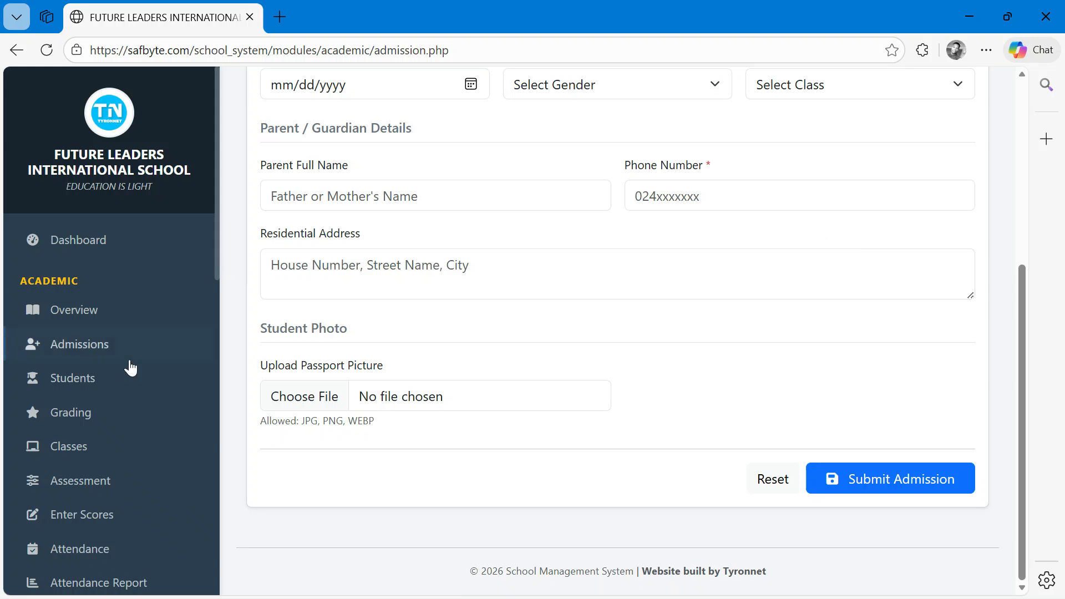
left_click(72, 378)
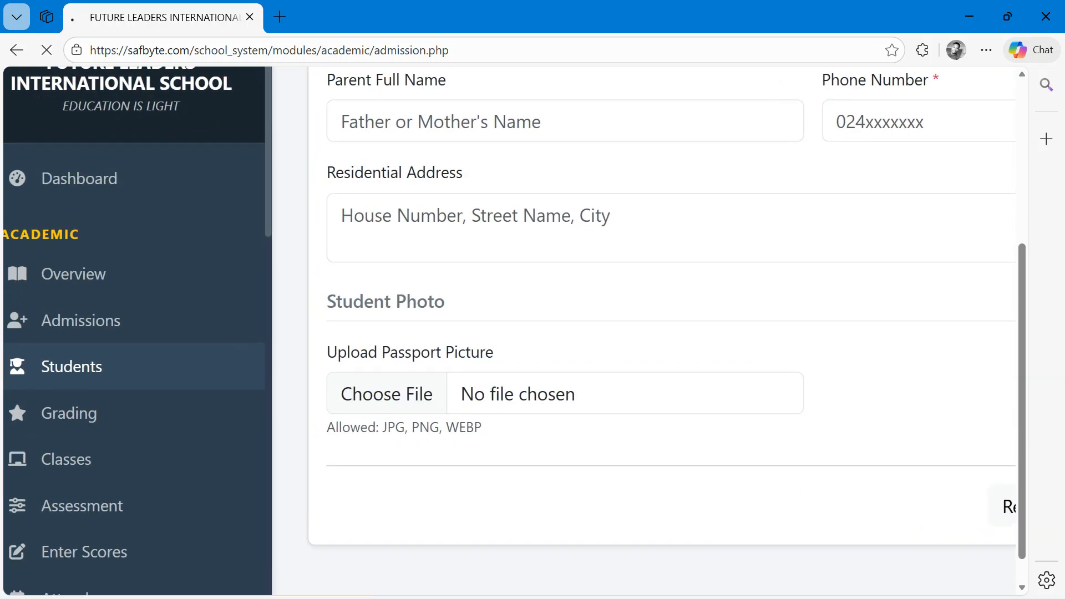
scroll(633, 331, "down", 2)
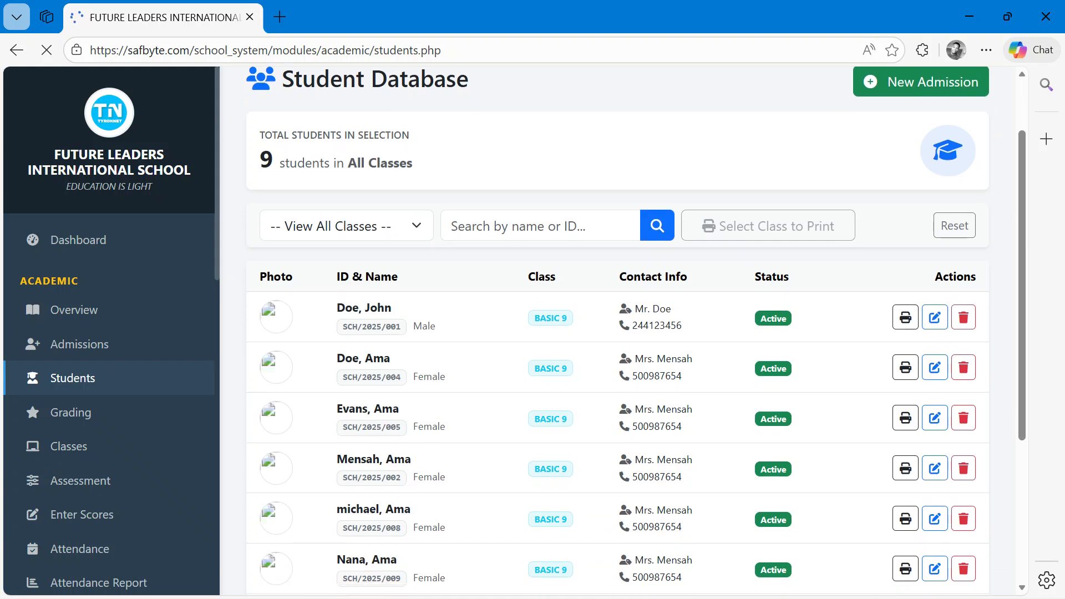
scroll(633, 331, "down", 2)
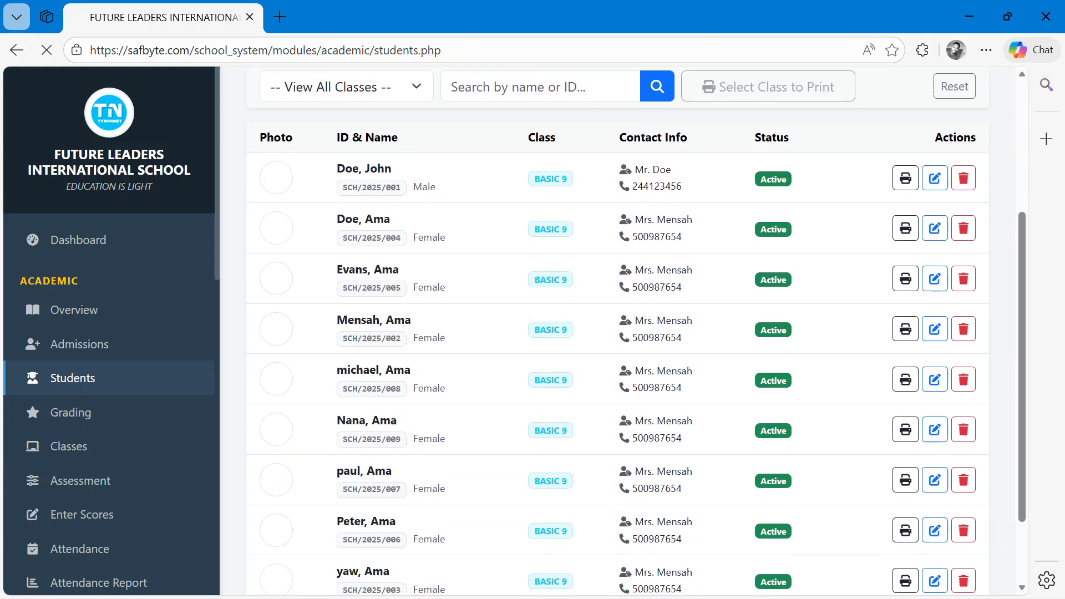
scroll(304, 287, "up", 2)
scroll(304, 286, "up", 2)
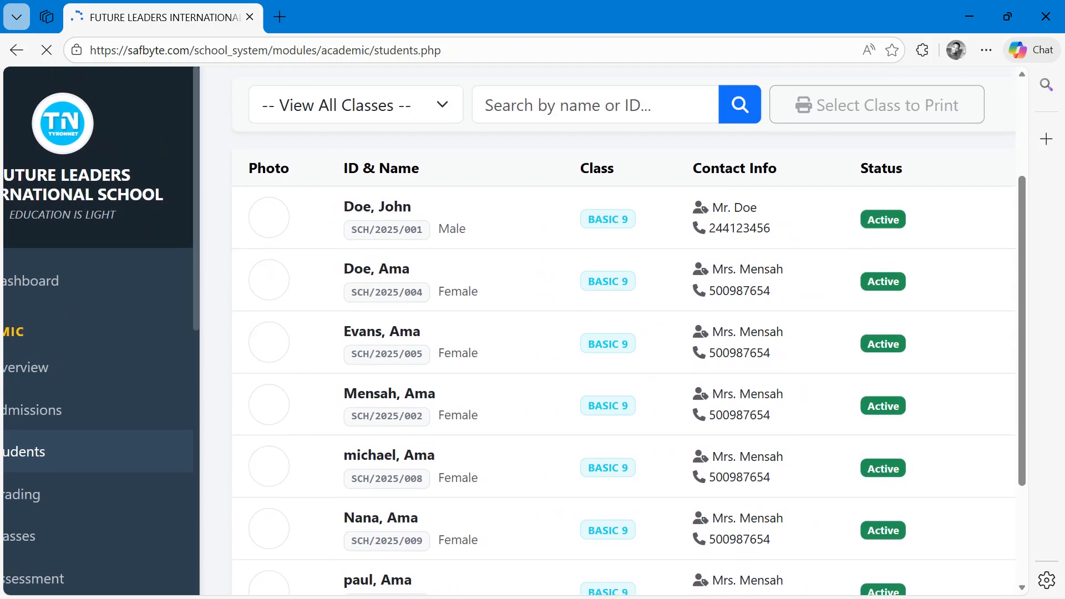
scroll(304, 286, "down", 1)
scroll(626, 331, "down", 5)
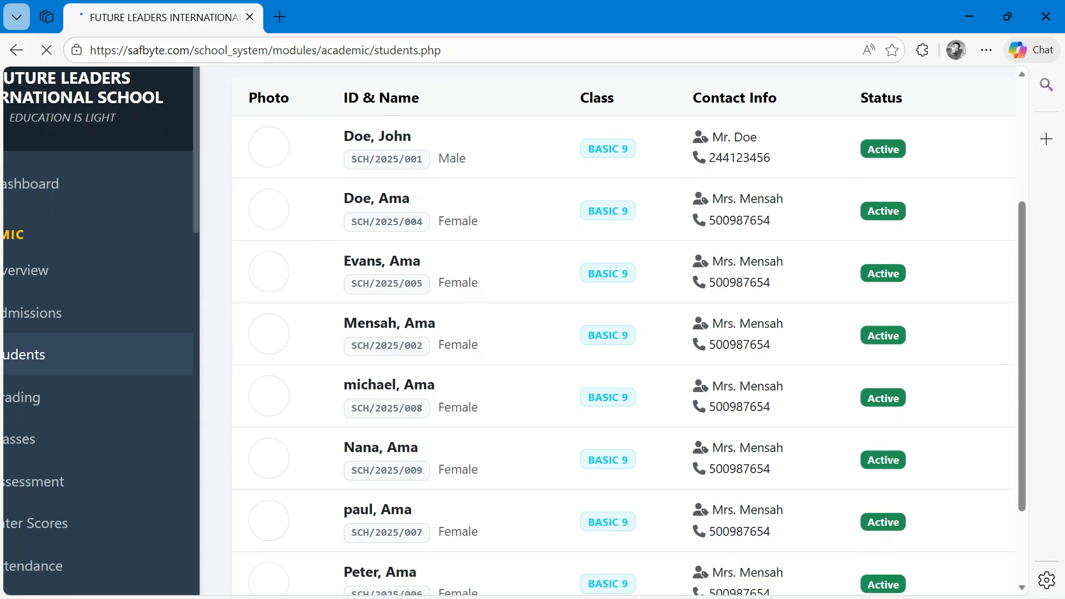
scroll(626, 331, "up", 4)
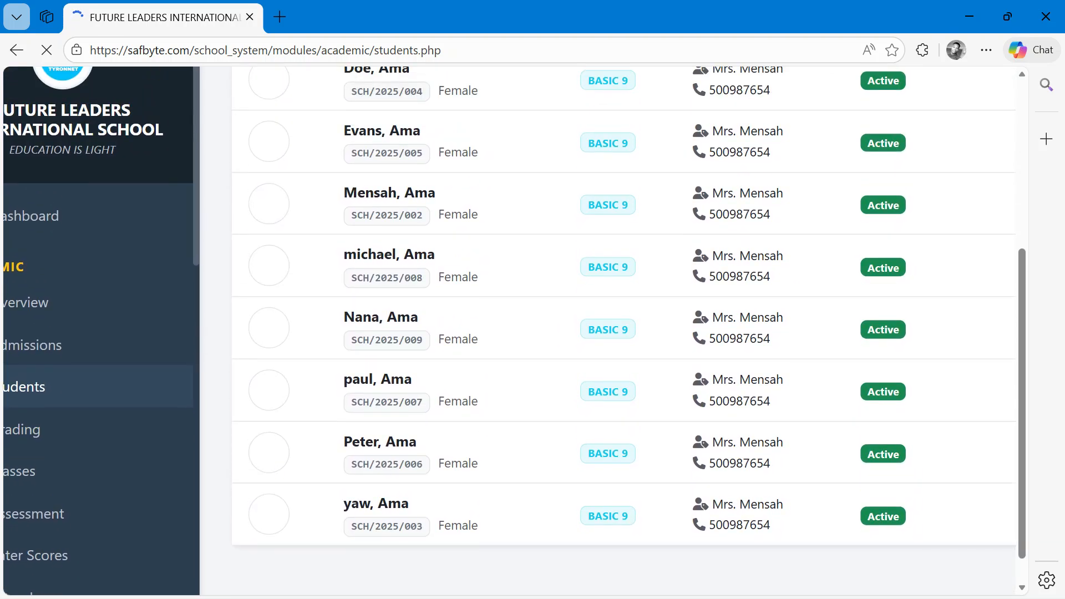
scroll(626, 411, "up", 3)
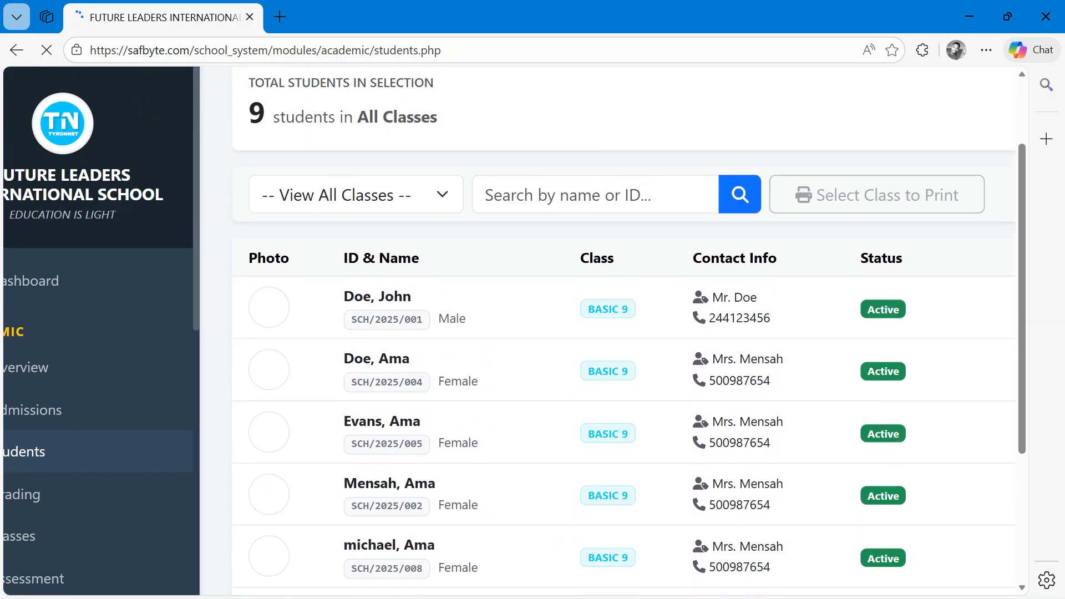
scroll(624, 384, "down", 1)
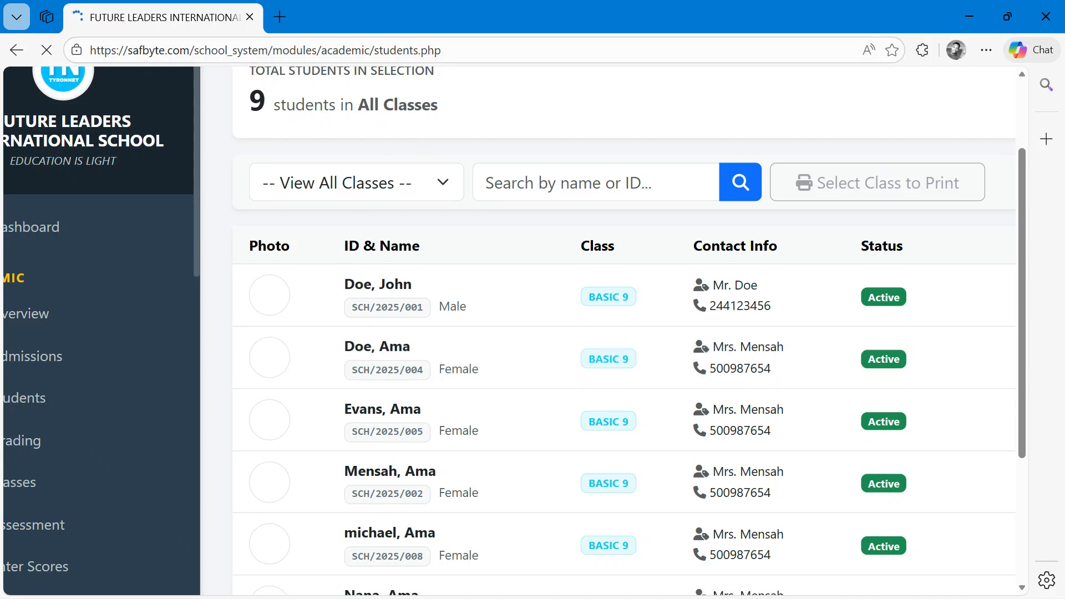
scroll(386, 139, "down", 2)
- Filter the student list to BASIC 9 and open its printable class list preview
left_click(396, 226)
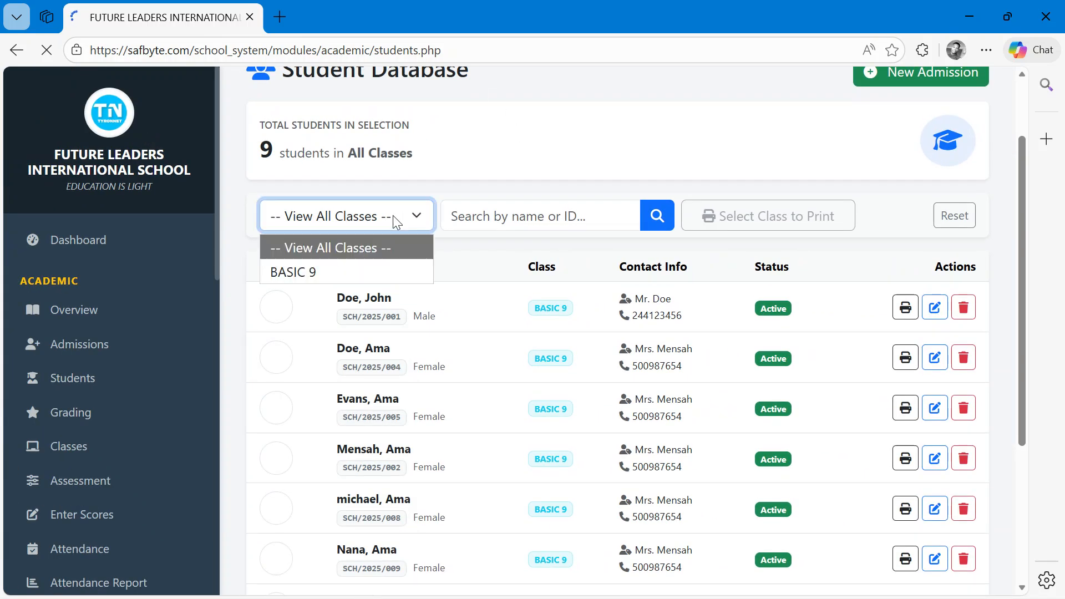
left_click(355, 266)
left_click(820, 311)
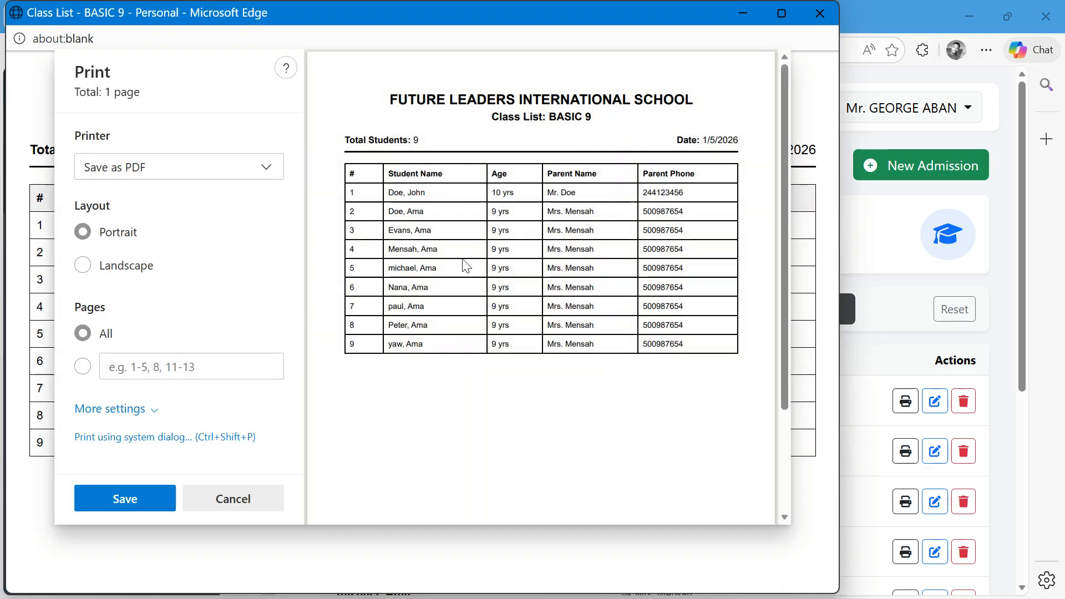
scroll(620, 243, "up", 4, "ctrl")
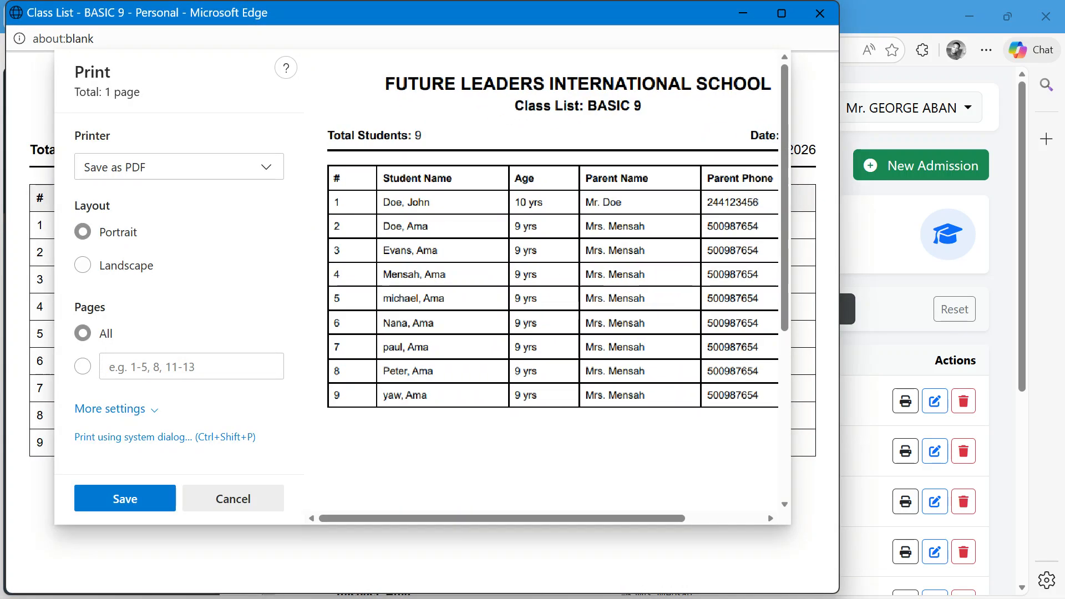
scroll(543, 286, "right", 5)
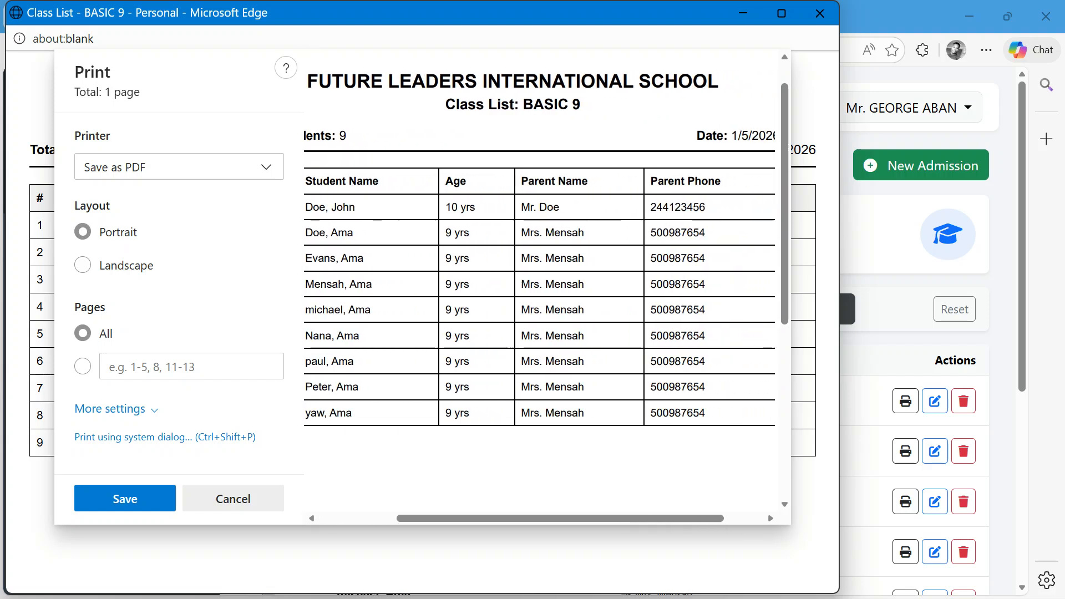
scroll(544, 286, "left", 3)
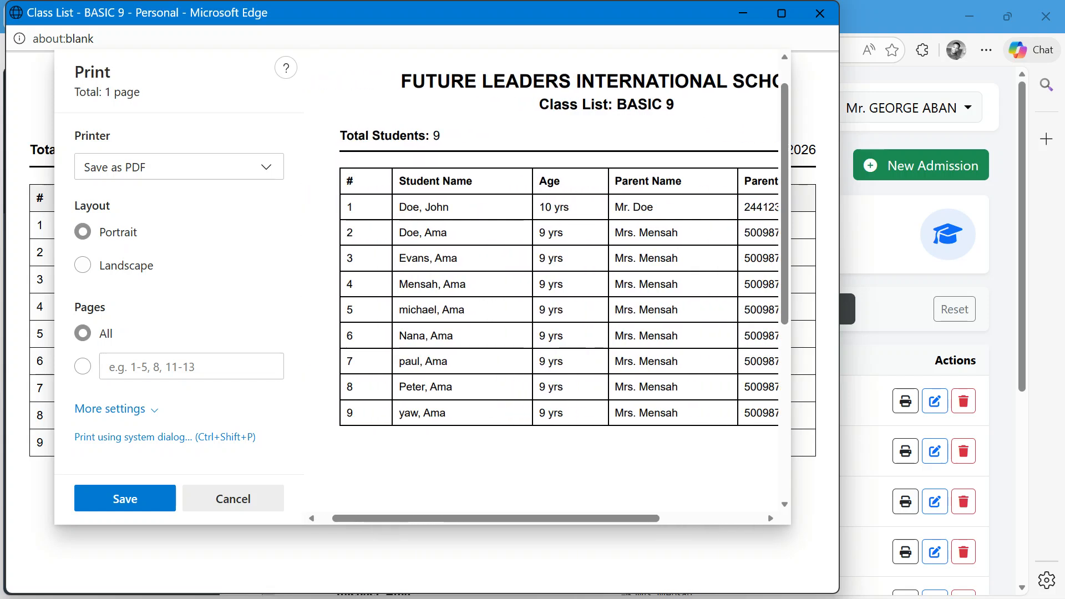
- Cancel printing the BASIC 9 class list and close its preview window
left_click(262, 506)
left_click(834, 23)
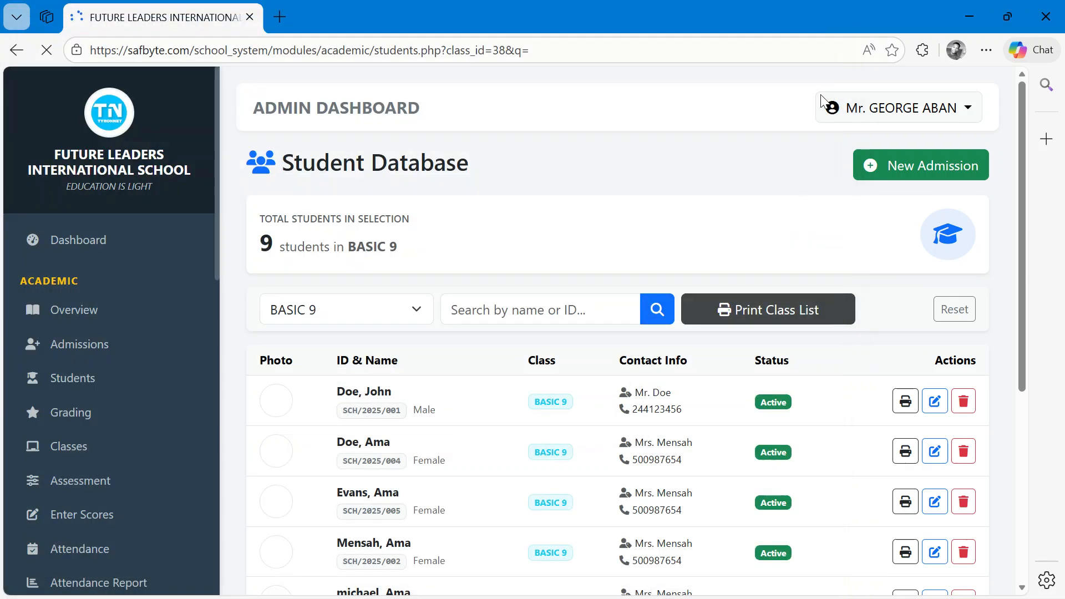
- Edit John Doe's details, replacing his photo with ChatGPT Image Jan 2, 2026, 08_00_59 AM from Downloads, and update the record
left_click(934, 405)
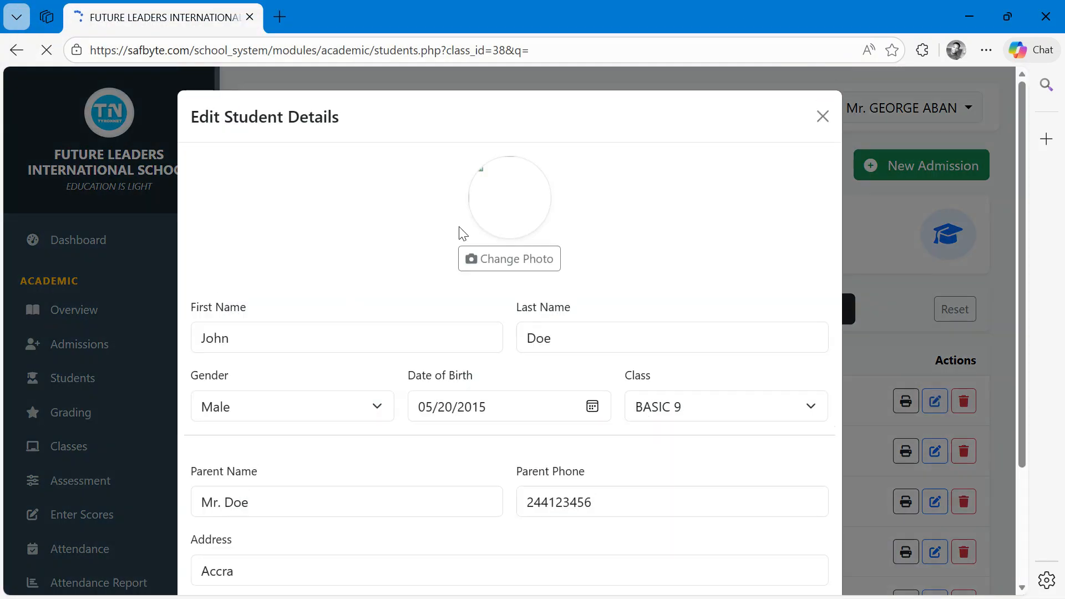
left_click(504, 256)
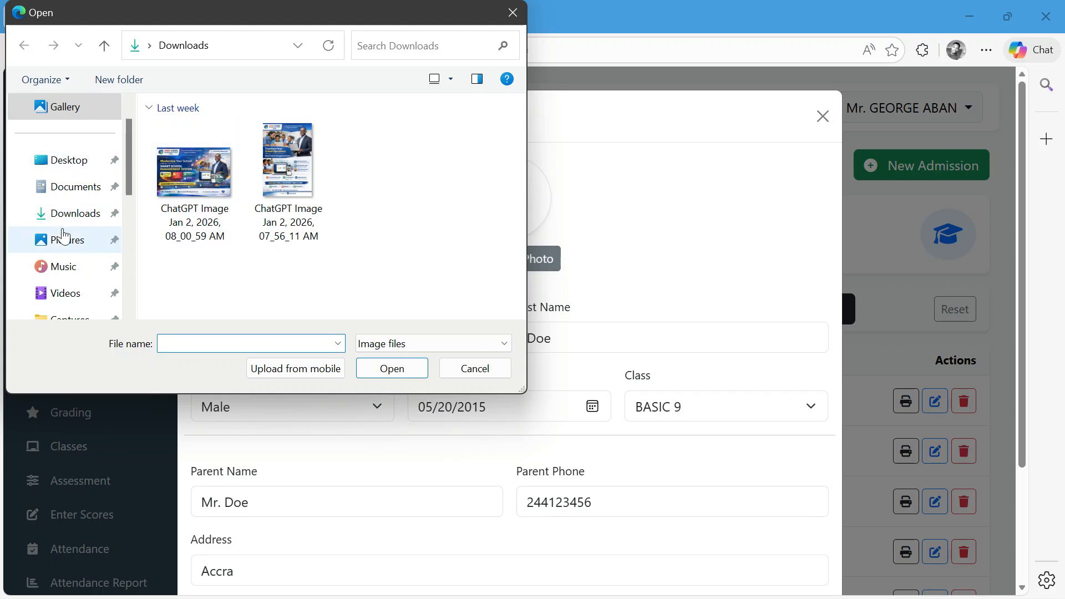
left_click(189, 202)
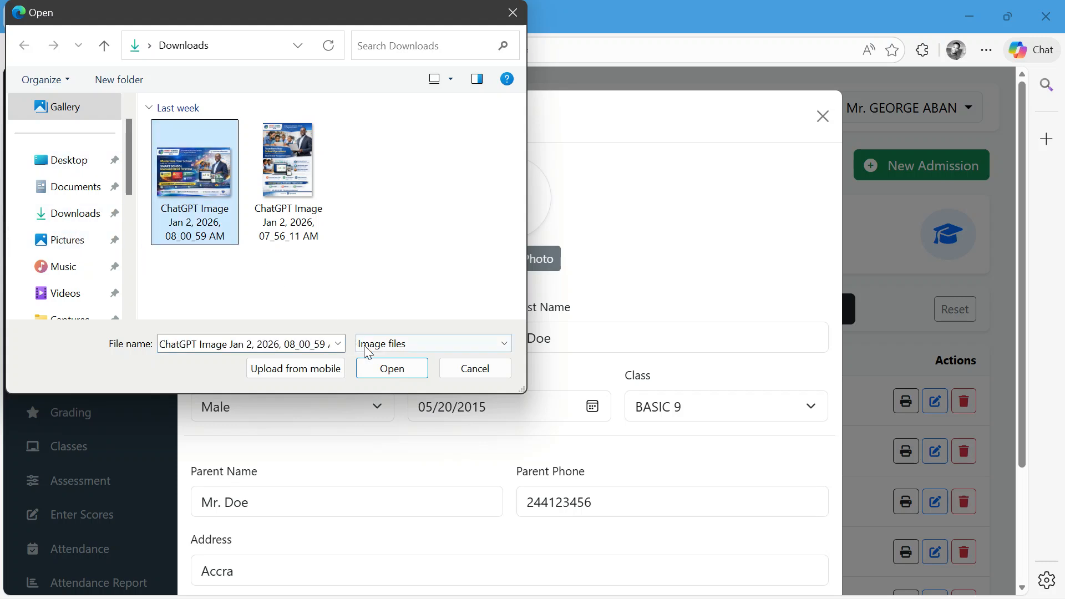
left_click(326, 240)
left_click(410, 379)
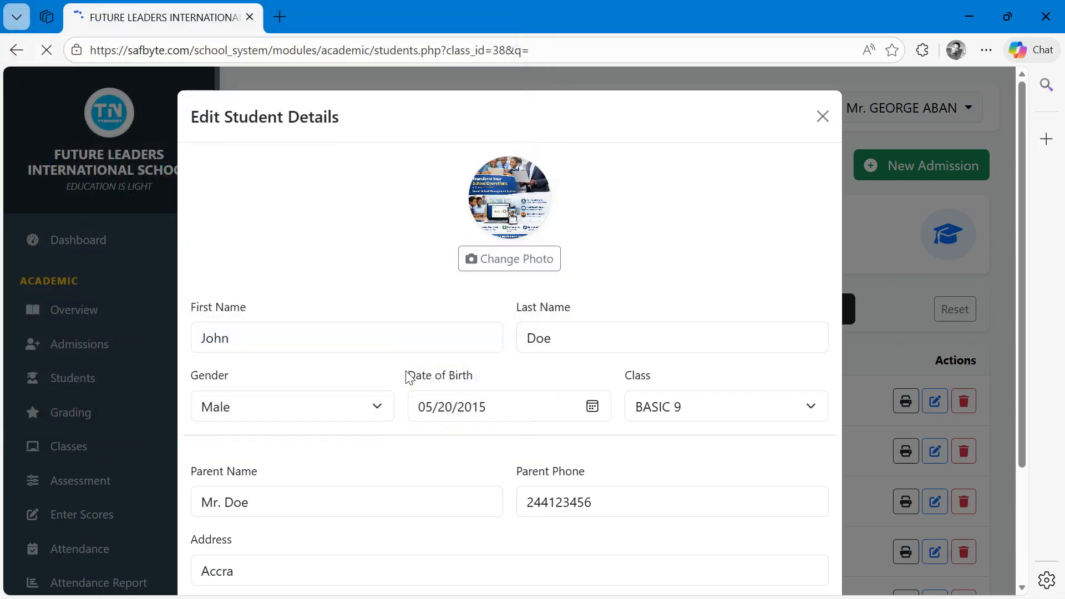
scroll(721, 506, "down", 3)
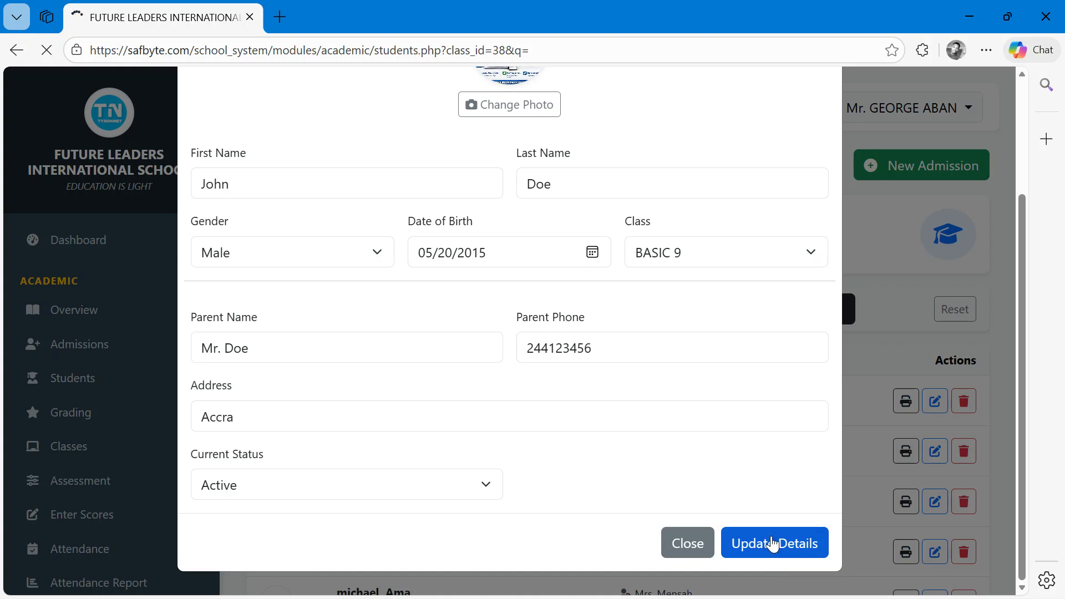
scroll(728, 375, "up", 3)
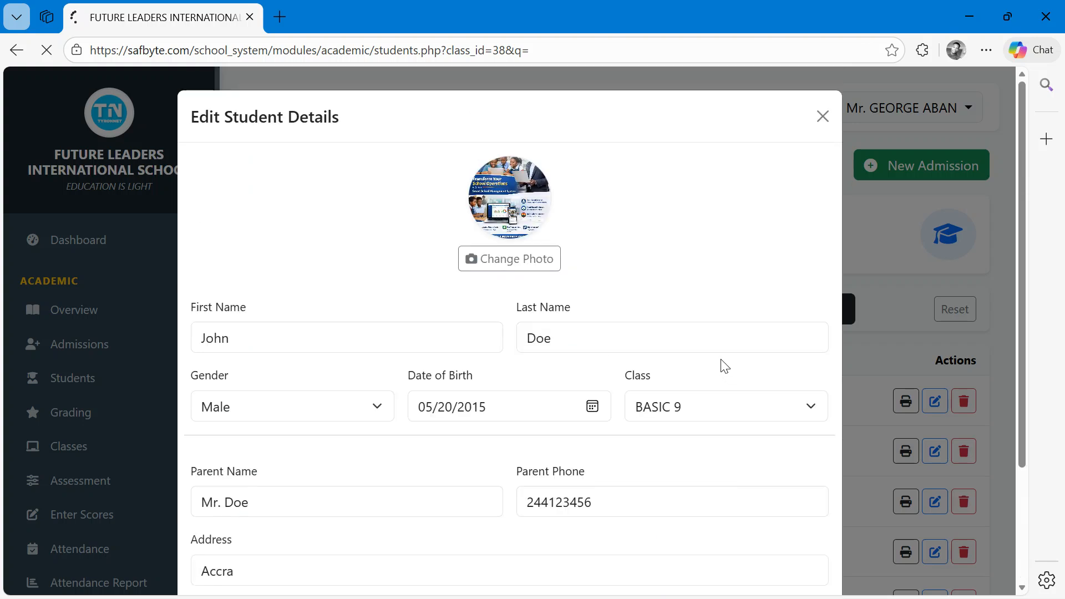
scroll(622, 301, "down", 3)
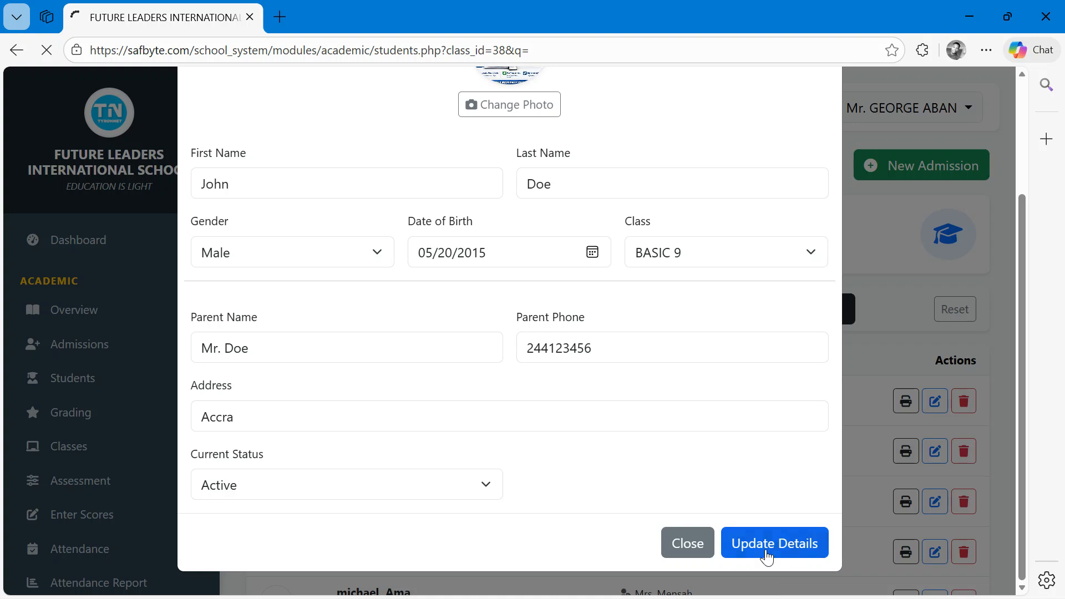
scroll(748, 484, "up", 3)
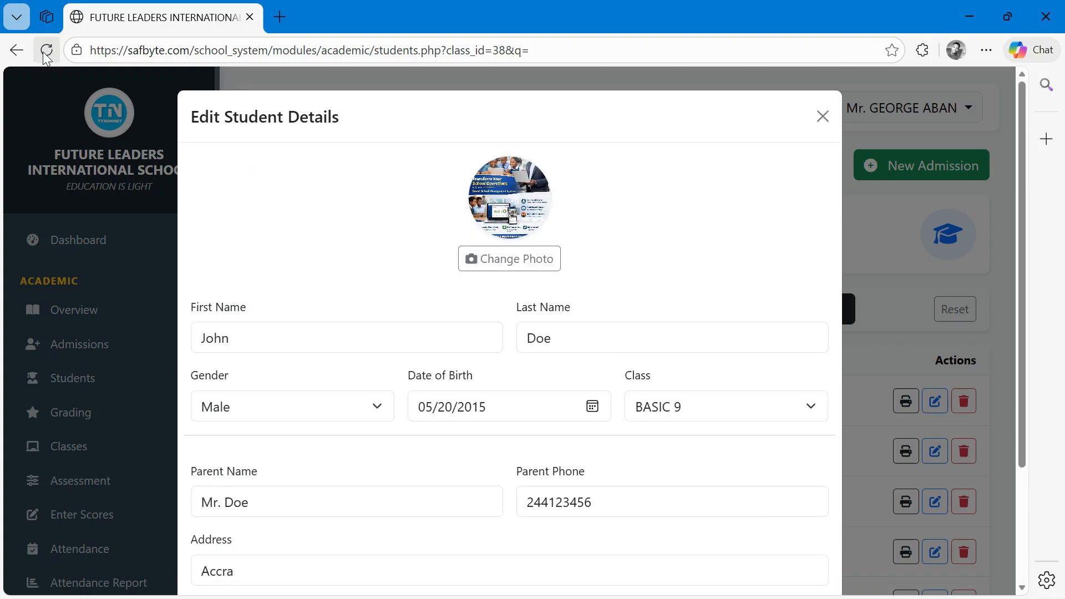
scroll(537, 368, "down", 3)
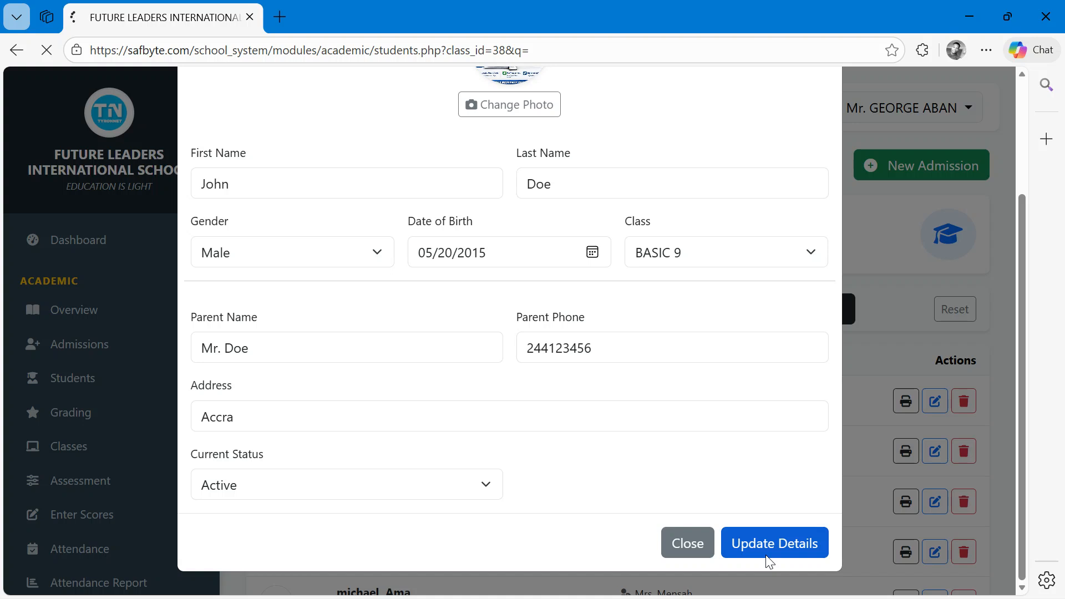
scroll(447, 235, "up", 3)
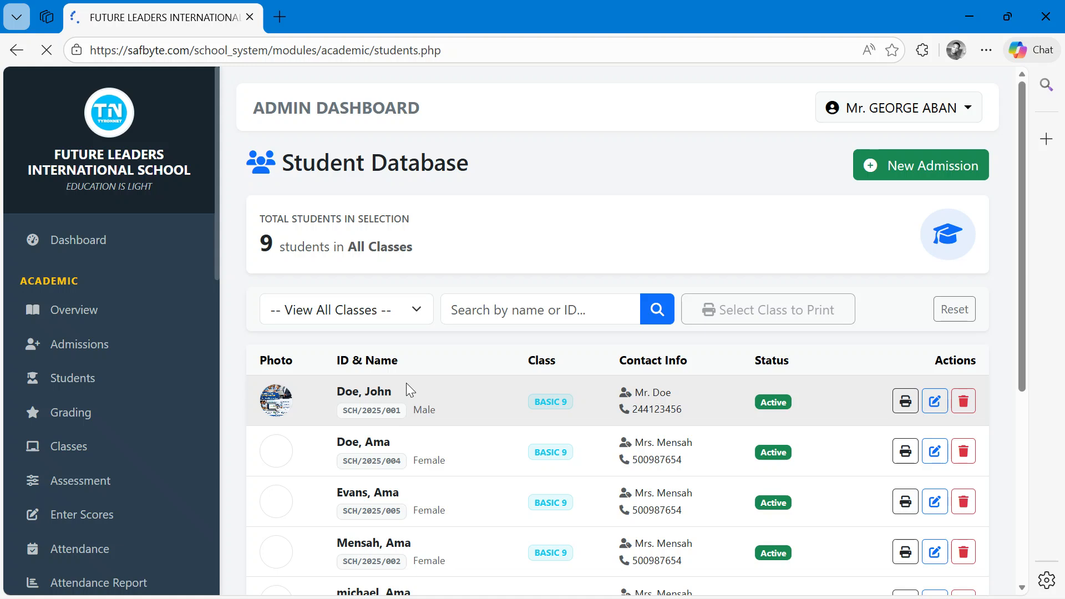
- Preview John Doe's printable admission form, then cancel printing and close the form window
scroll(261, 390, "up", 5)
scroll(289, 459, "up", 3)
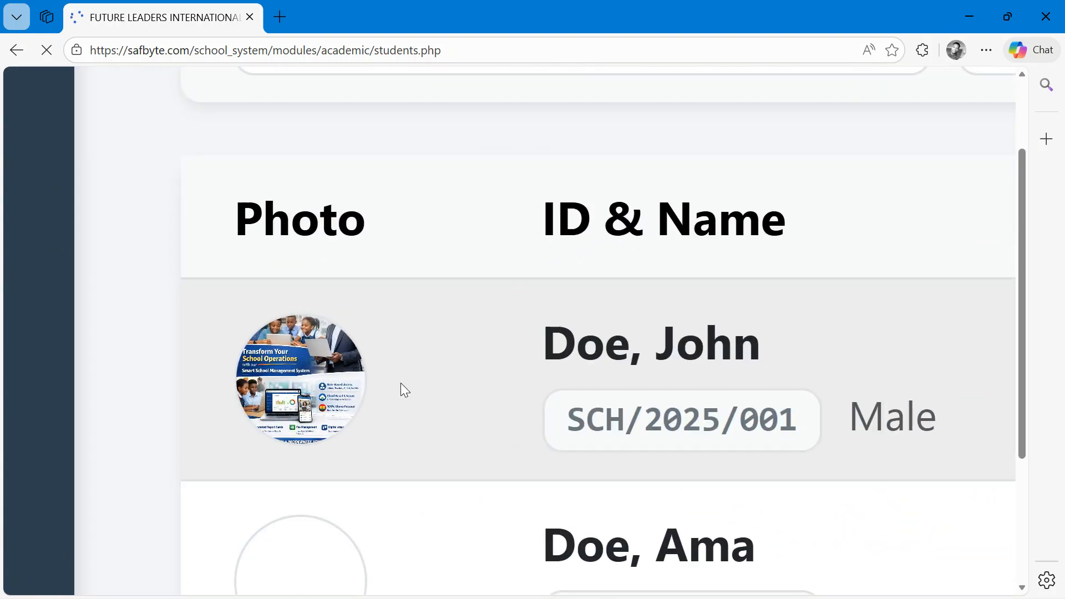
scroll(400, 383, "down", 8)
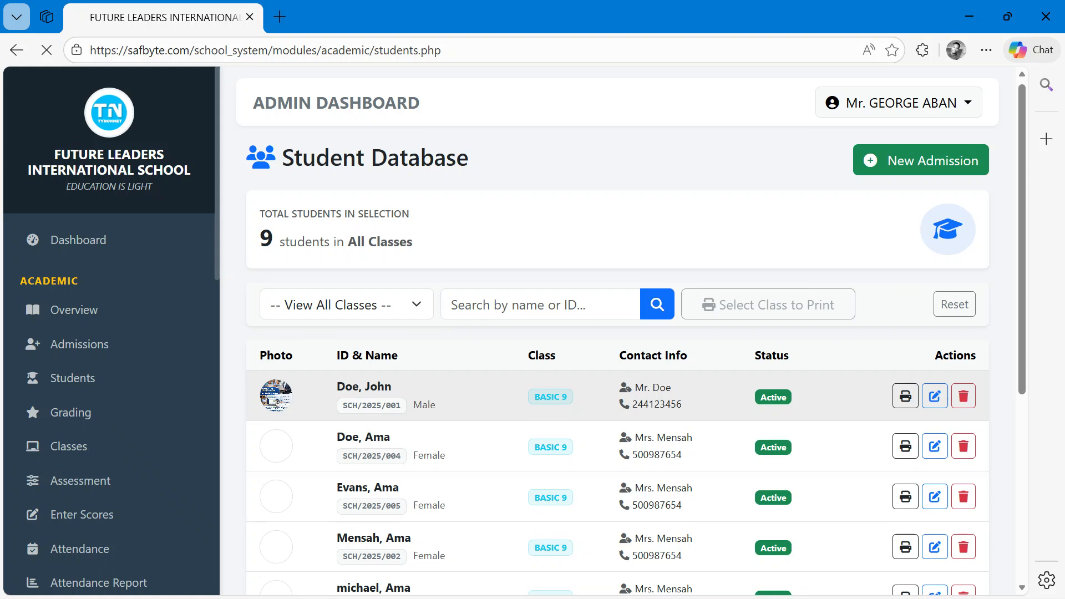
left_click_drag(1026, 235, 1026, 303)
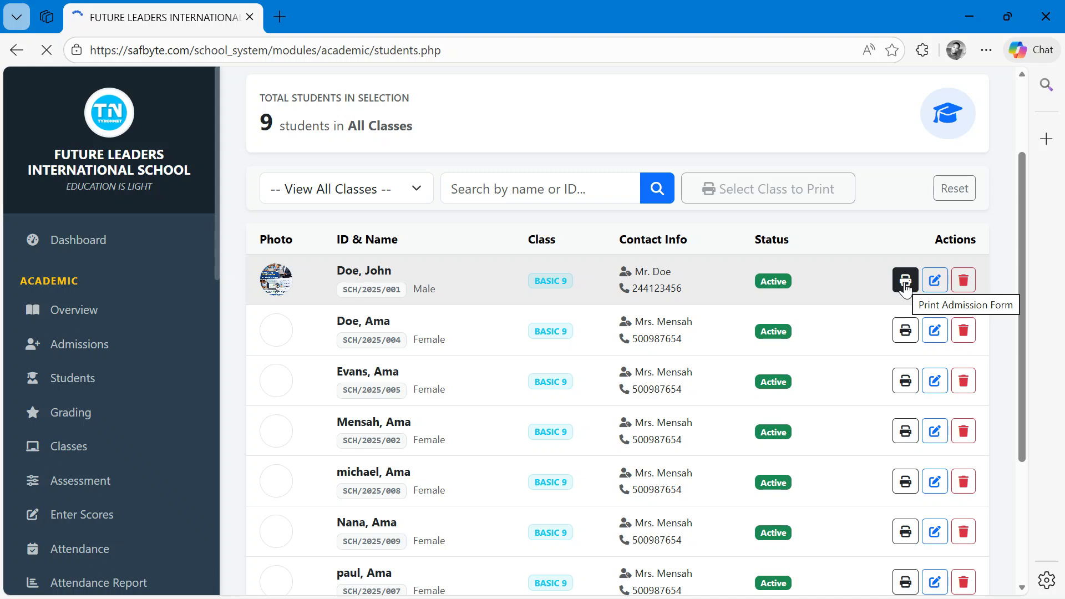
scroll(906, 286, "up", 4)
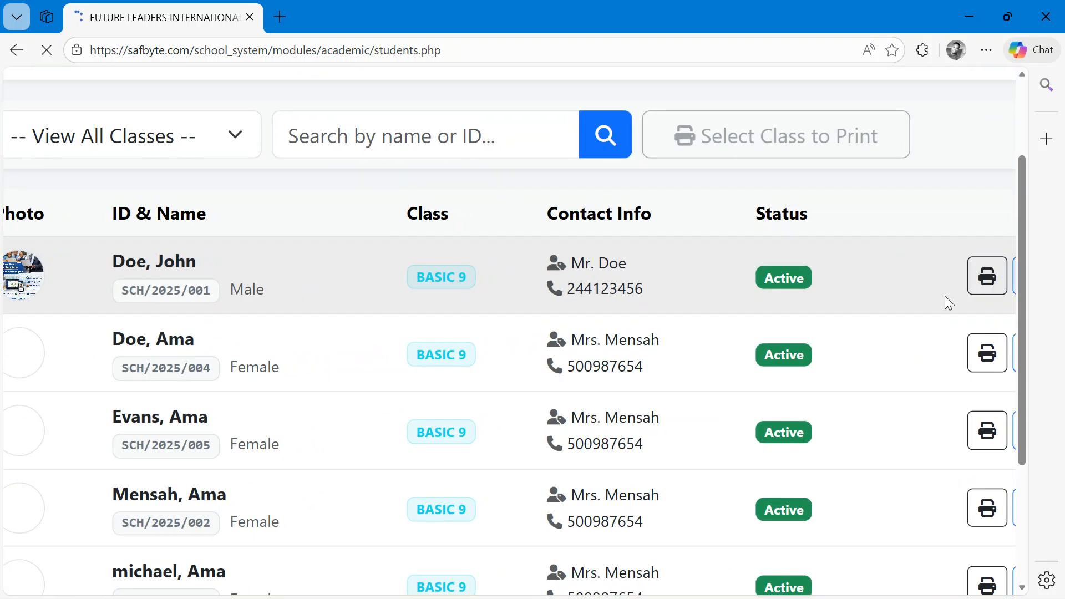
left_click(992, 294)
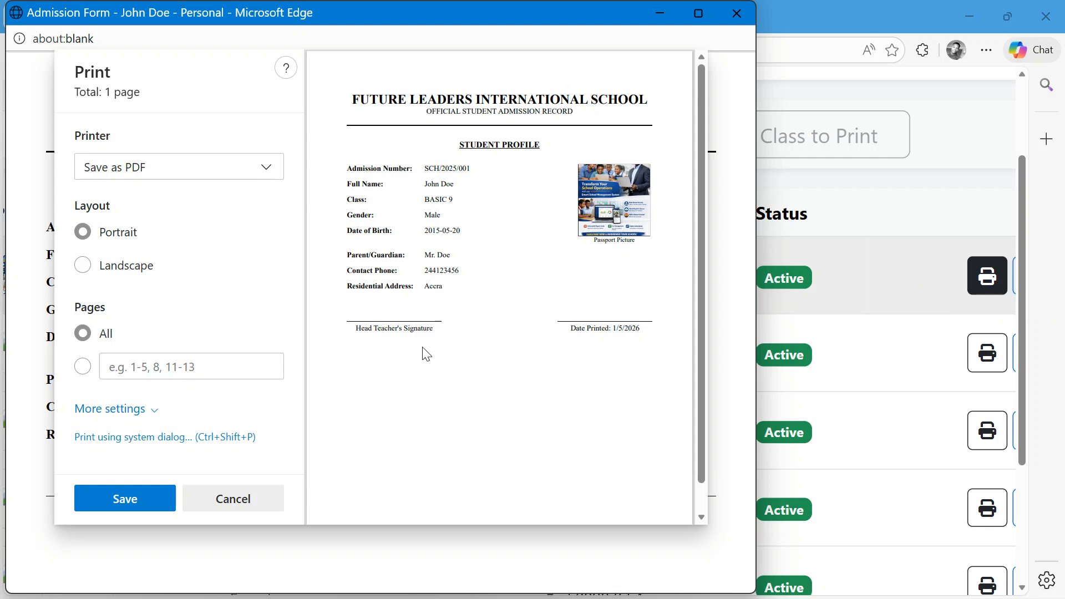
left_click(215, 511)
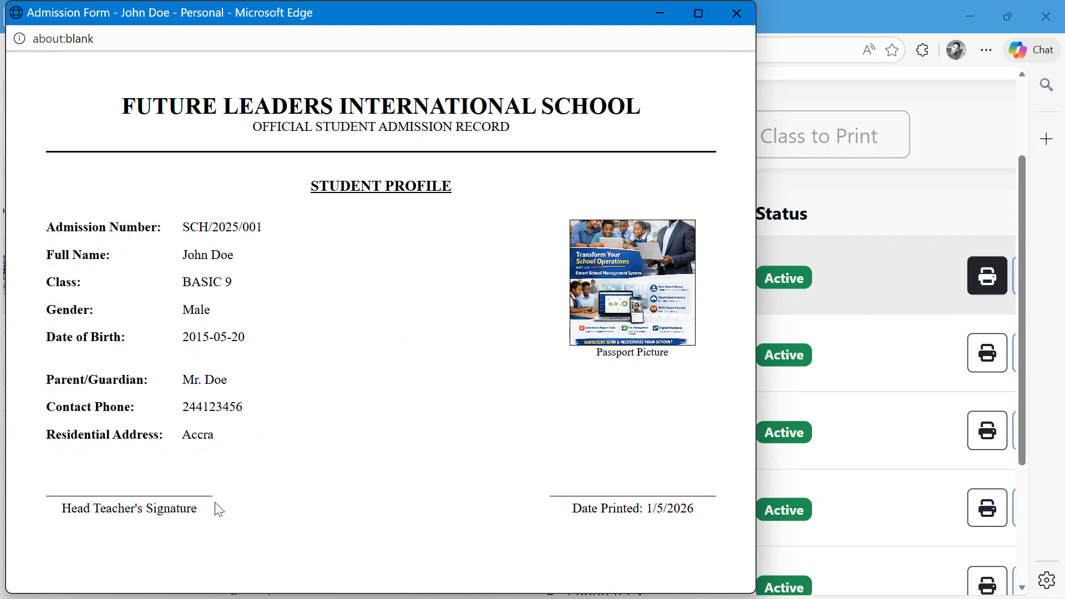
left_click(735, 12)
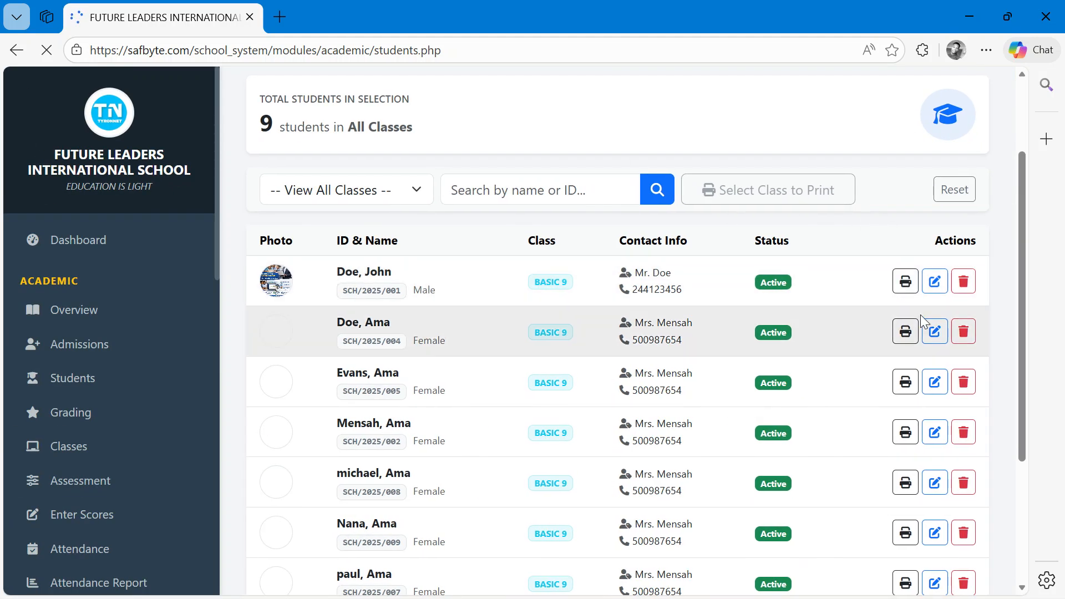
- Open John Doe's edit form to view the status options and close it without changes
left_click(935, 282)
scroll(402, 440, "down", 3)
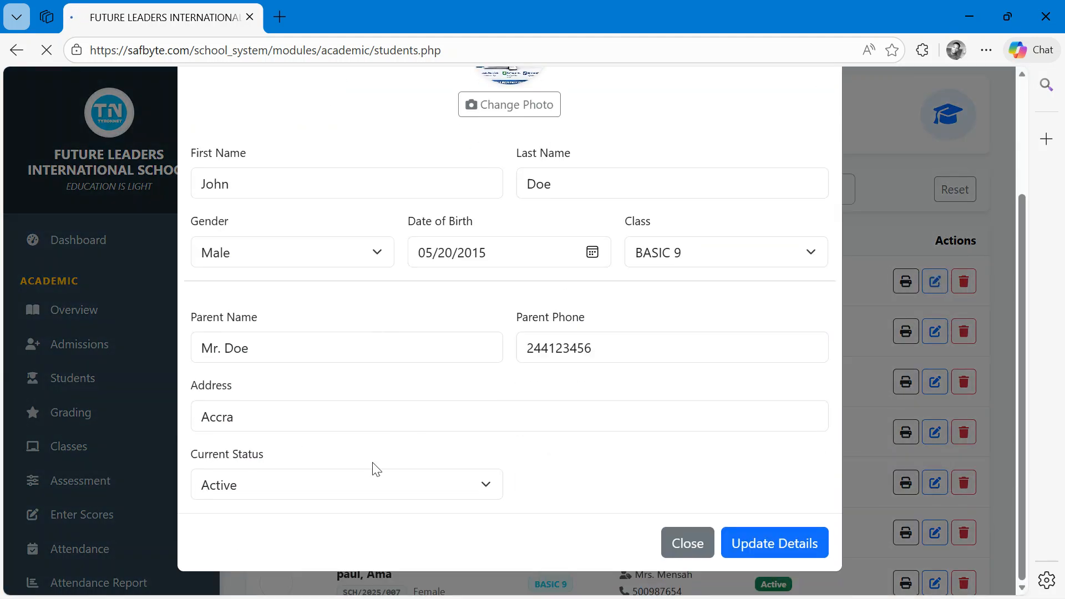
left_click(262, 498)
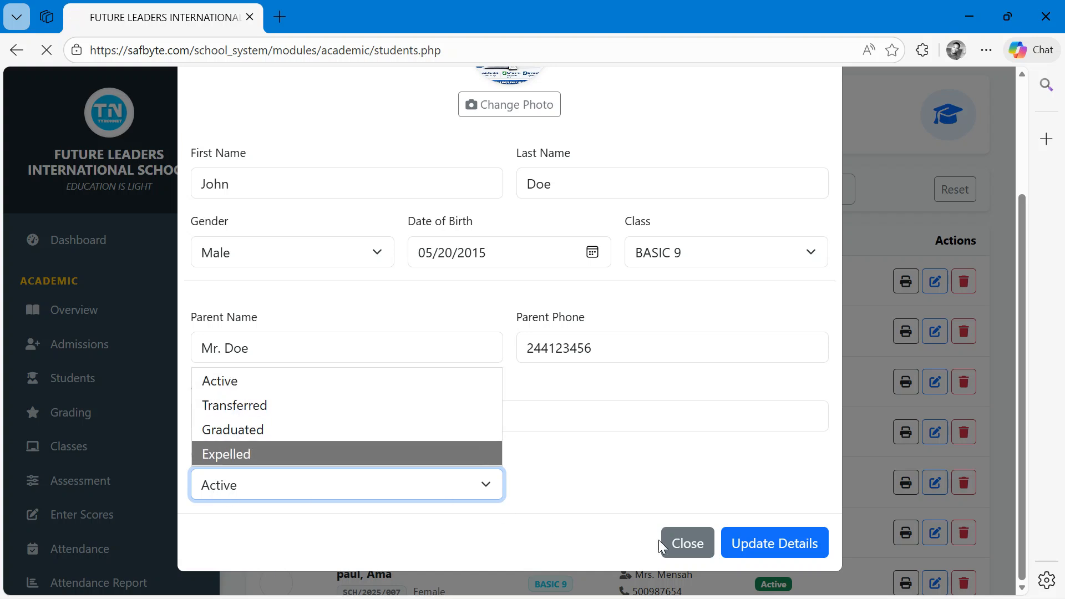
left_click(689, 544)
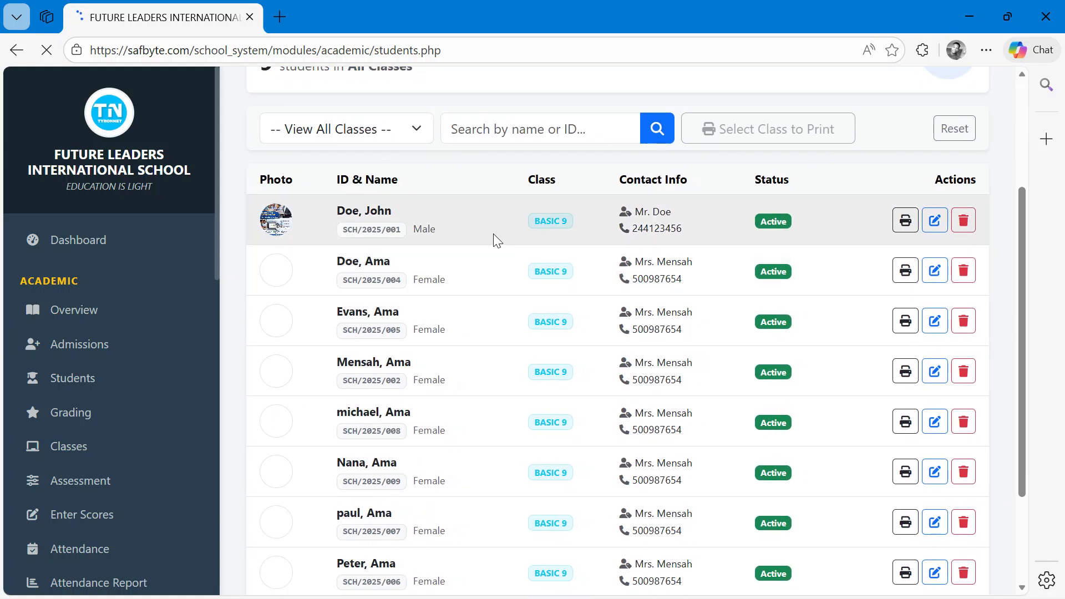
- Open the Grading page and add grade 1 for scores 90 to 100 with remark EXCELLENT
scroll(495, 240, "up", 3)
scroll(495, 240, "up", 1)
scroll(51, 328, "left", 1)
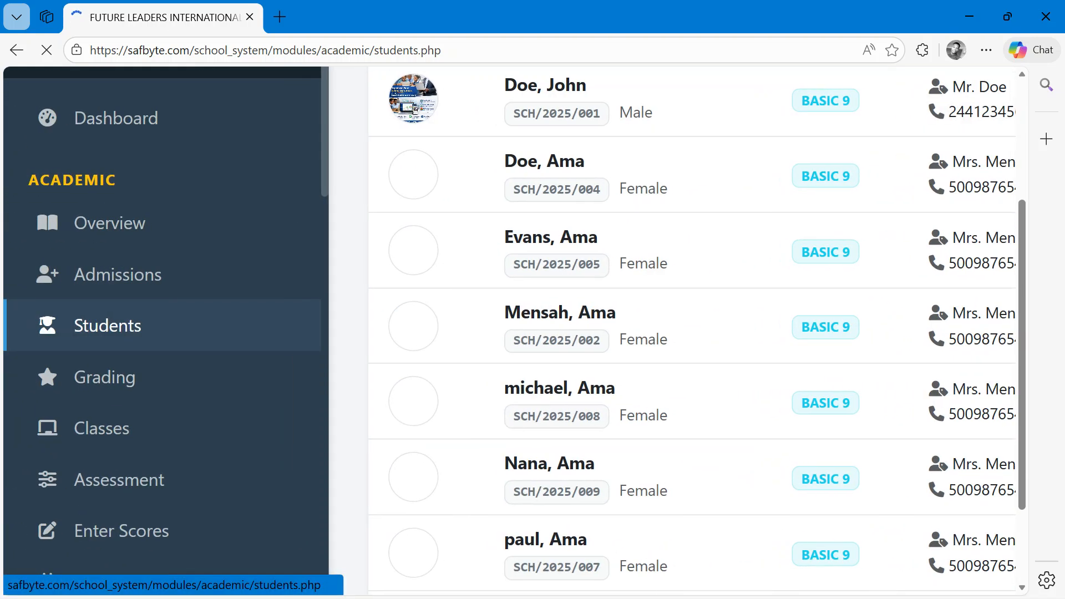
left_click(128, 386)
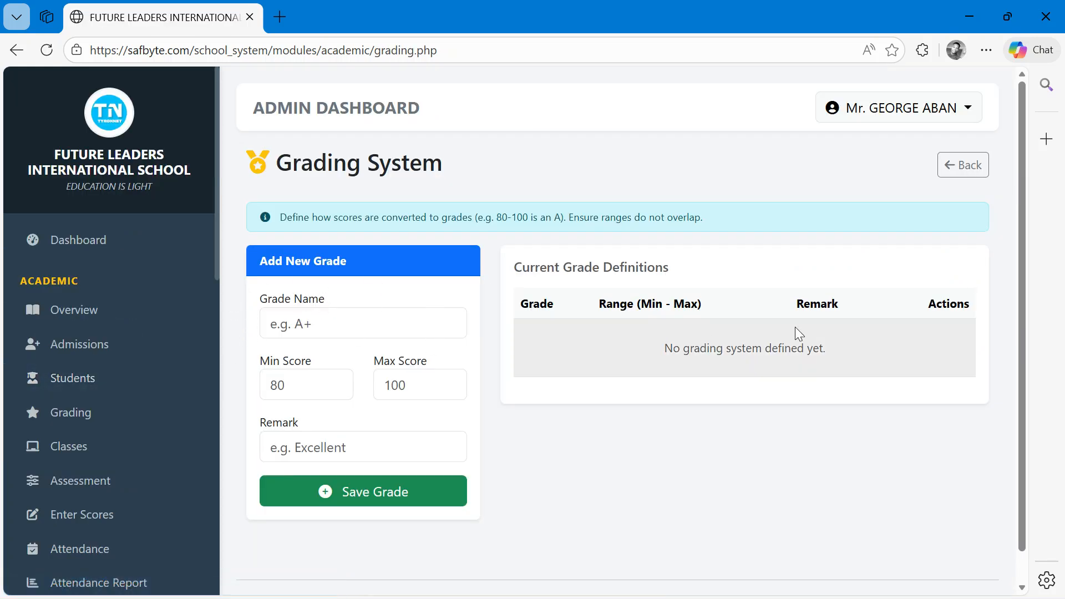
left_click(301, 329)
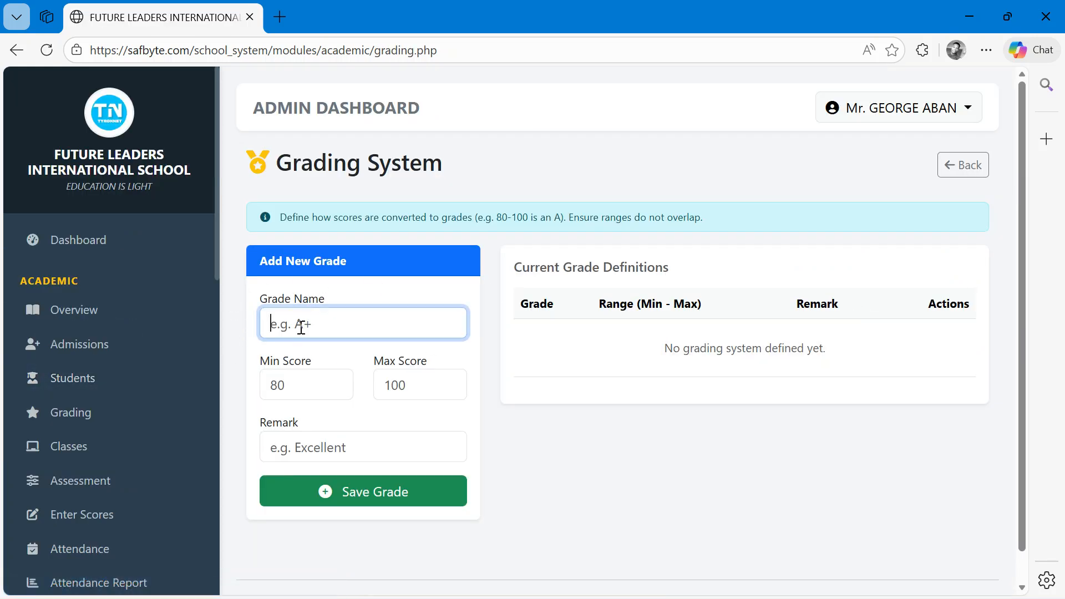
type("A")
key("BackSpace")
type("1")
left_click(291, 376)
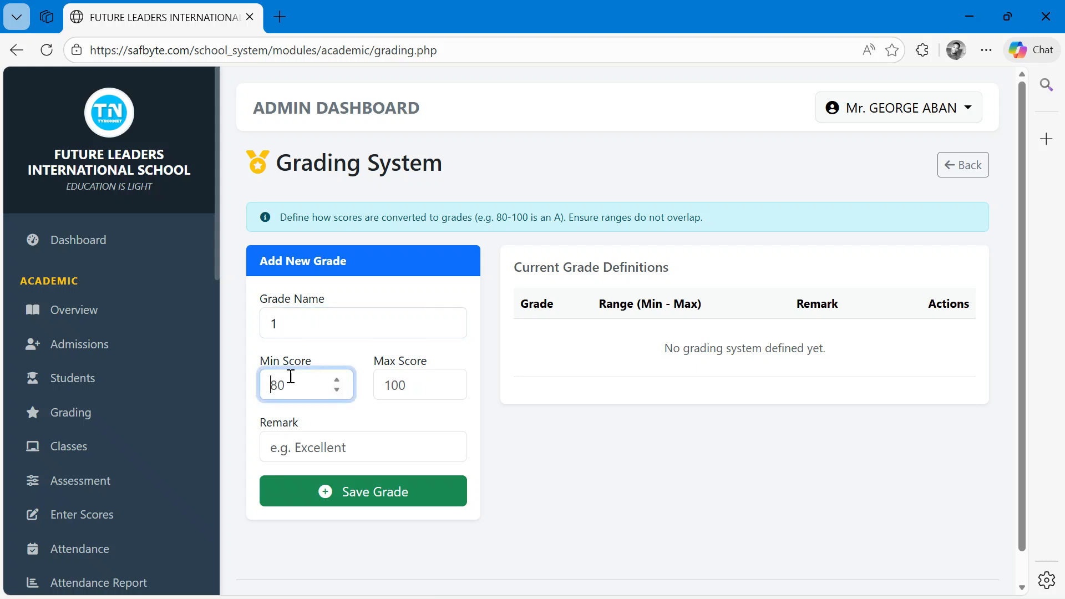
left_click(397, 377)
type("10")
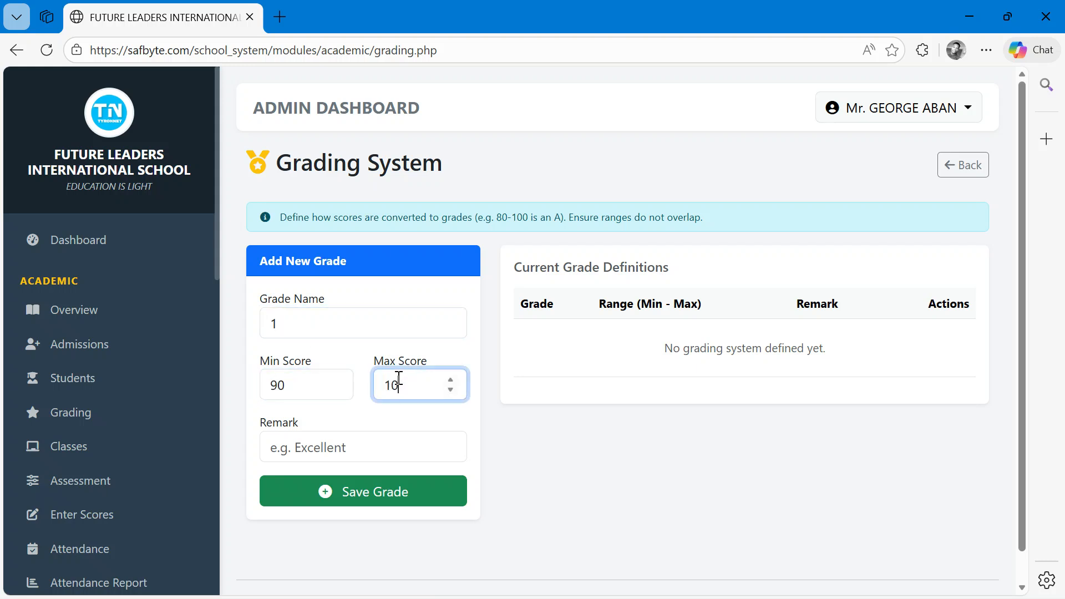
type("EXCELLENT")
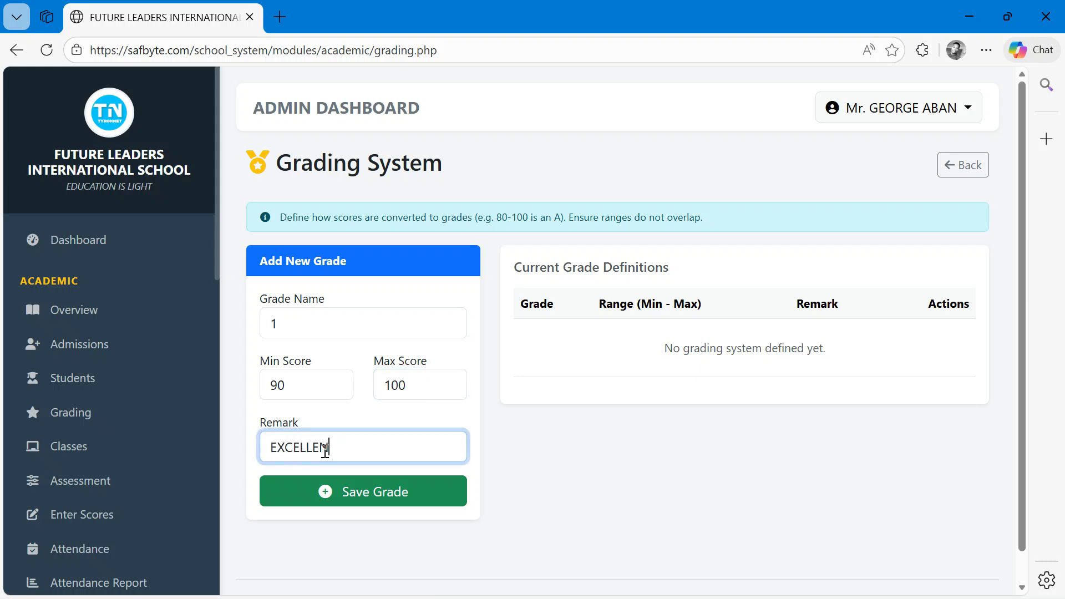
left_click(358, 491)
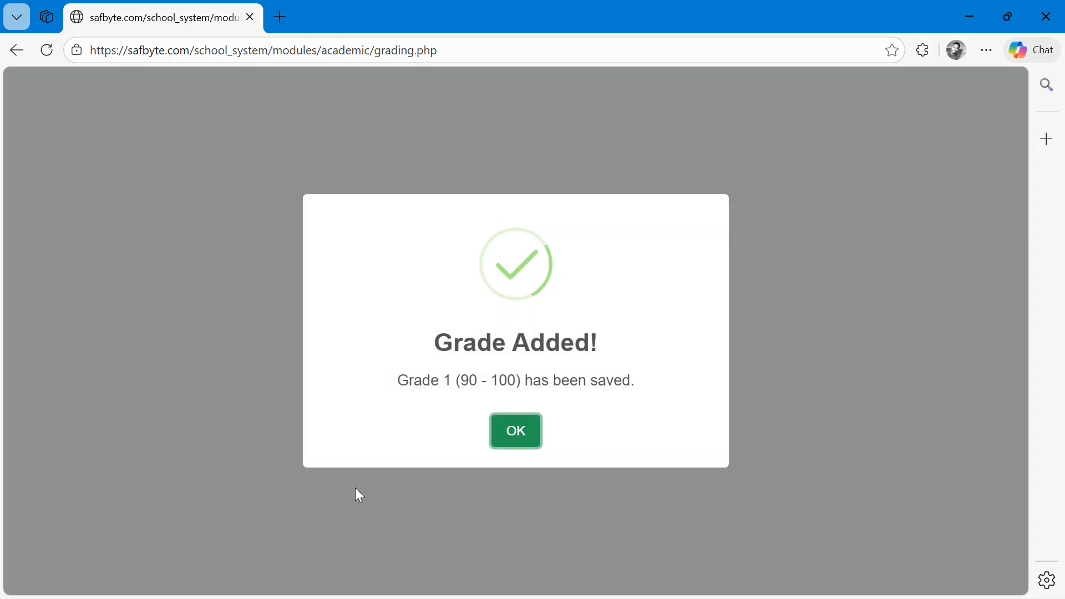
left_click(529, 435)
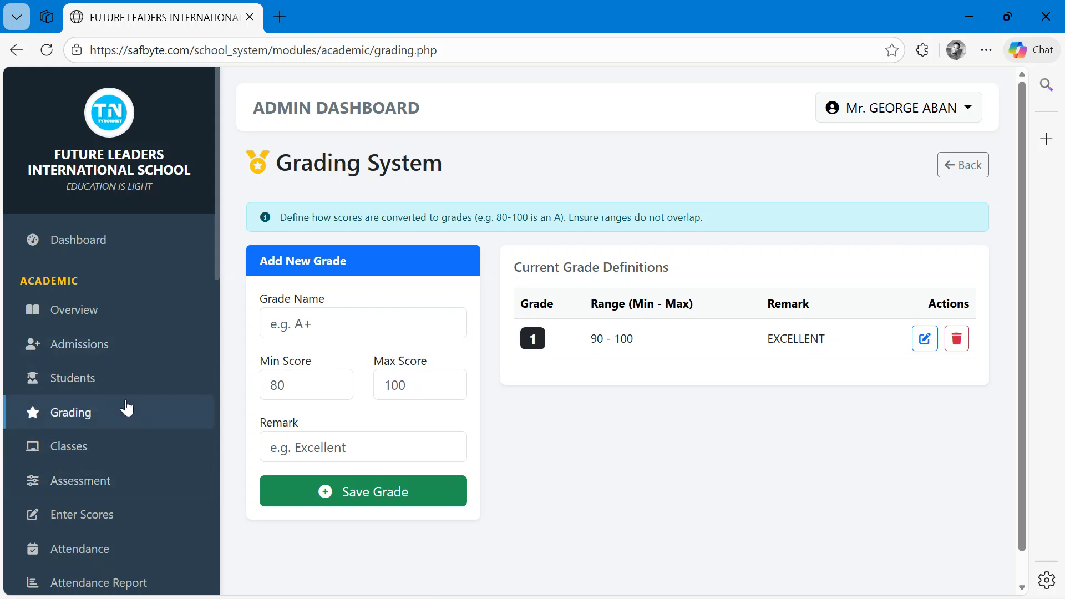
- Open the Assessment Settings page and examine the current class and exam score ratio
left_click(125, 410)
scroll(106, 278, "down", 1)
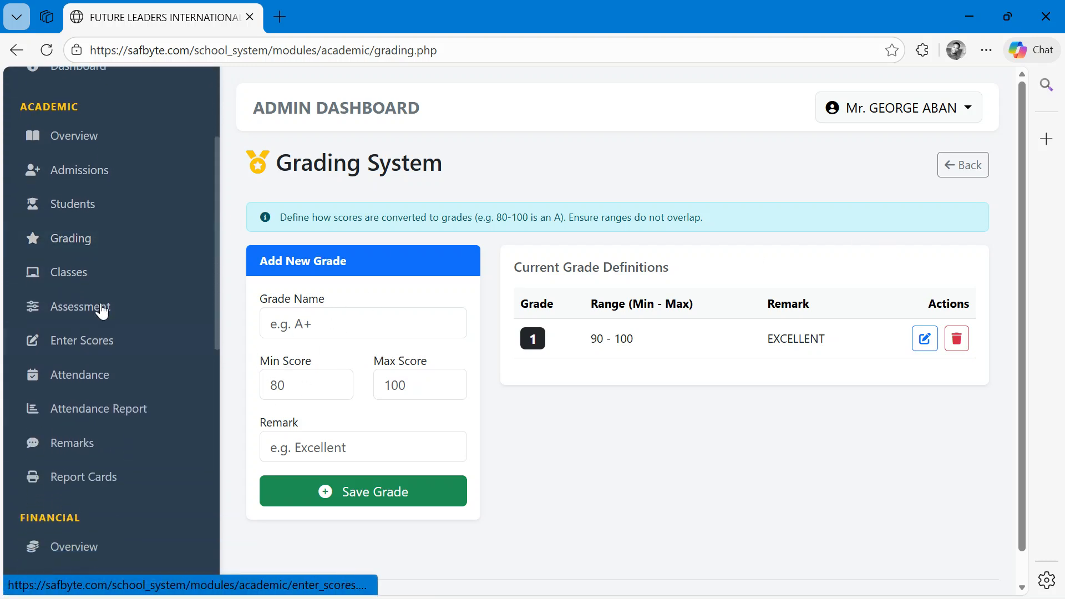
left_click(77, 309)
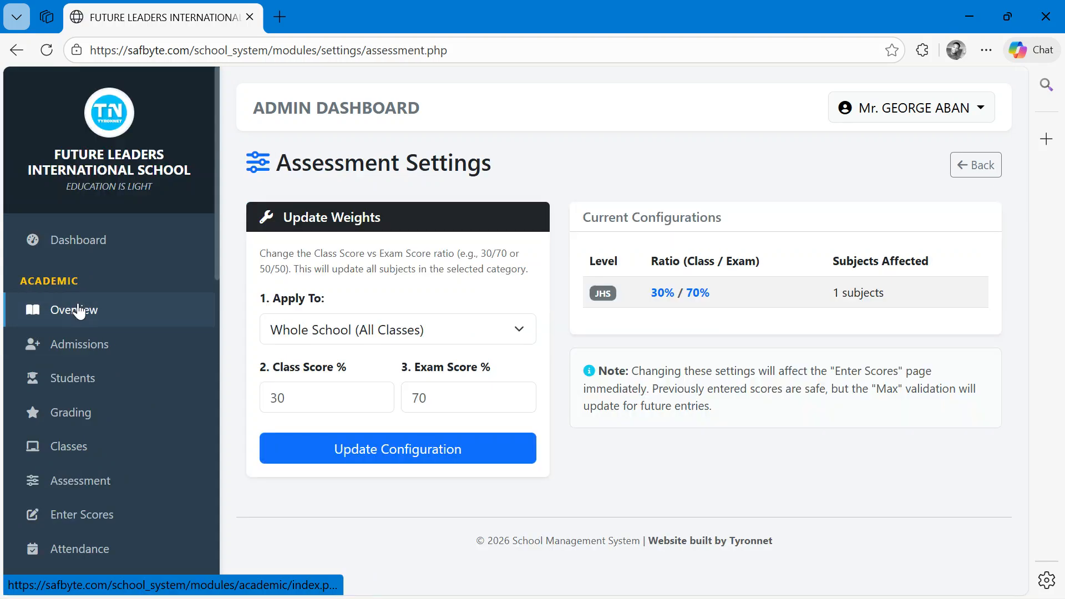
scroll(560, 358, "up", 3)
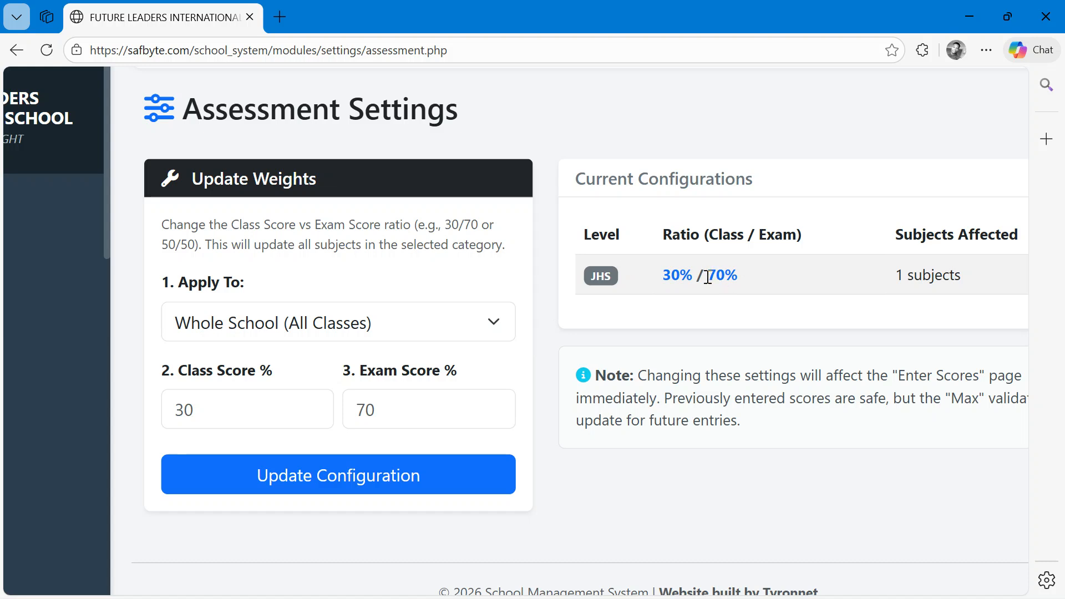
left_click_drag(695, 276, 652, 274)
left_click(746, 289)
left_click_drag(740, 278, 704, 276)
- Set the whole-school class score to 50% and exam score to 50%, and update the configuration
left_click(298, 311)
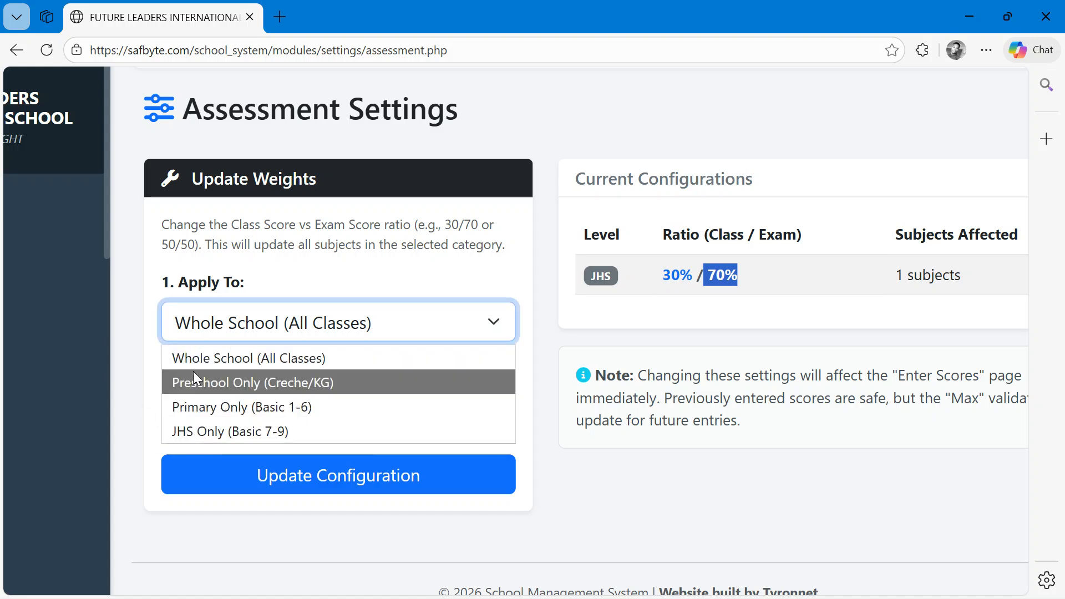
left_click(135, 331)
left_click(212, 410)
type("50")
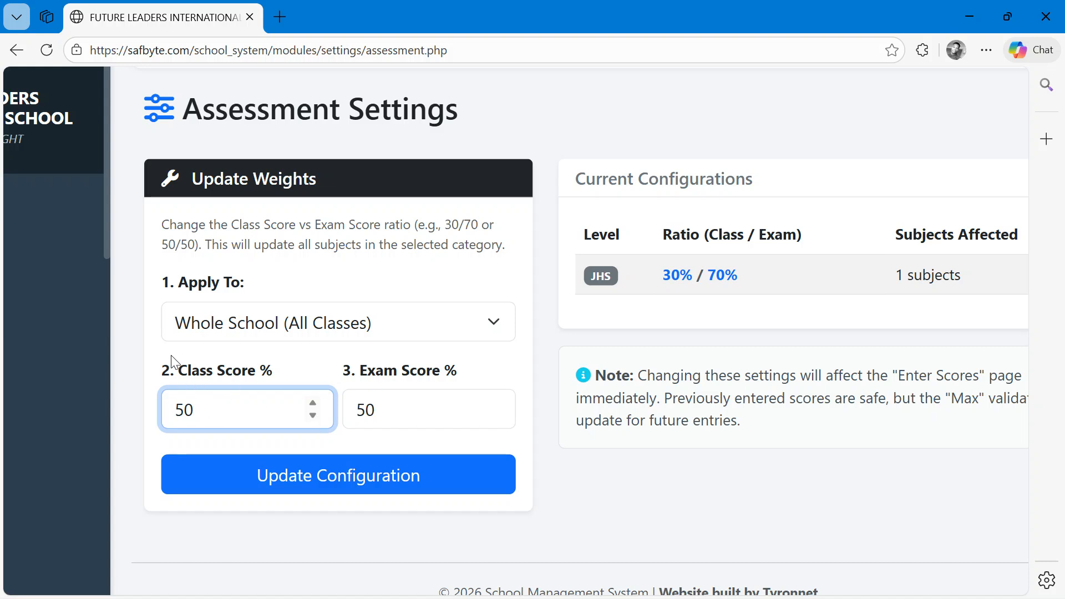
left_click(337, 329)
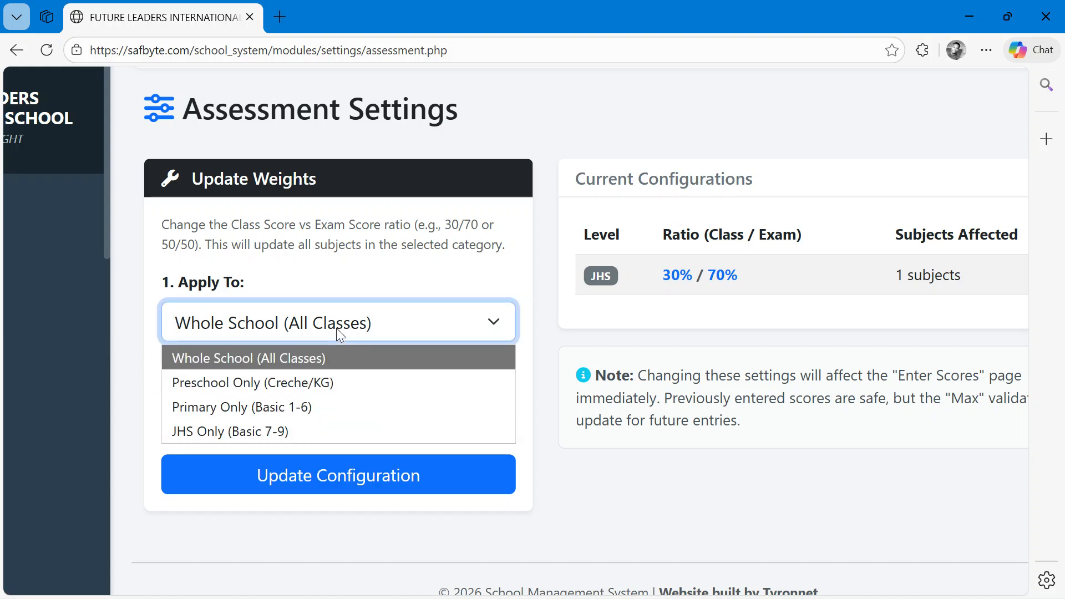
left_click(274, 429)
left_click(343, 493)
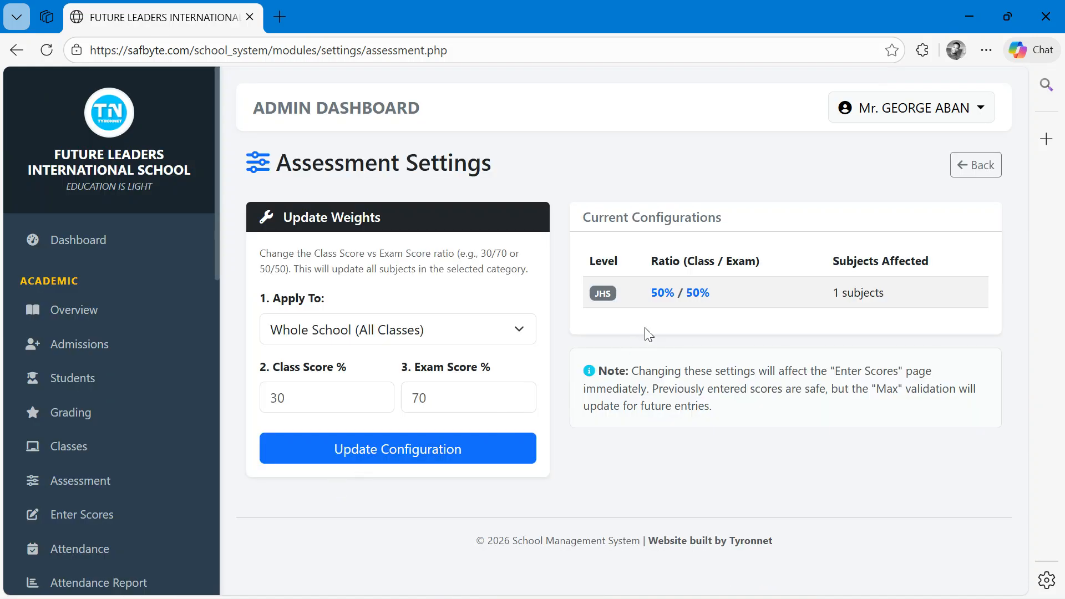
- Open the Enter Scores page and load the BASIC 9 COMPUTING score sheet
scroll(664, 259, "up", 4)
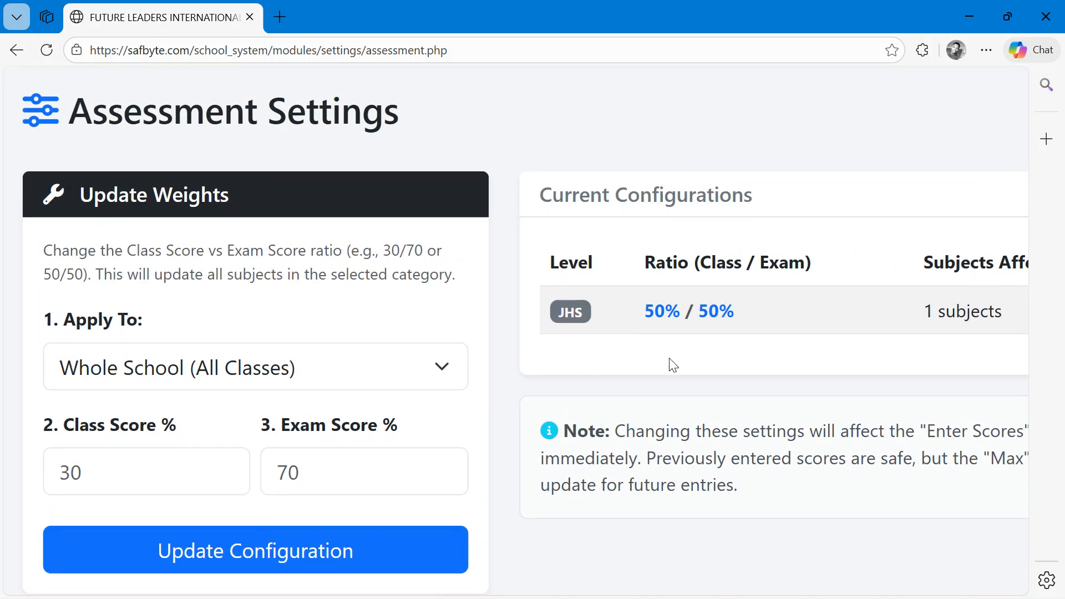
left_click_drag(750, 313, 649, 312)
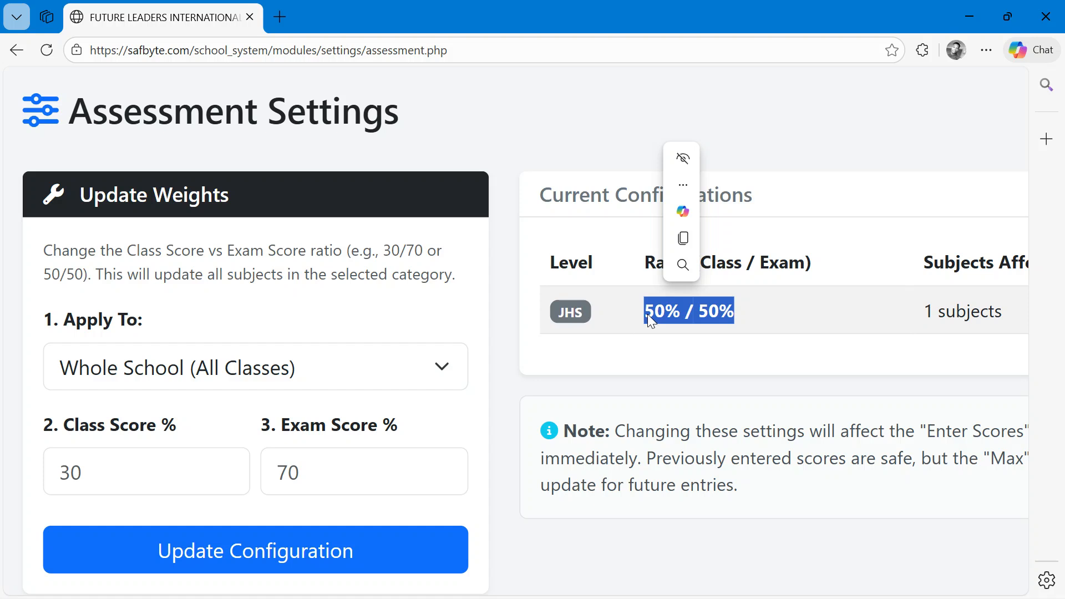
scroll(647, 314, "down", 5)
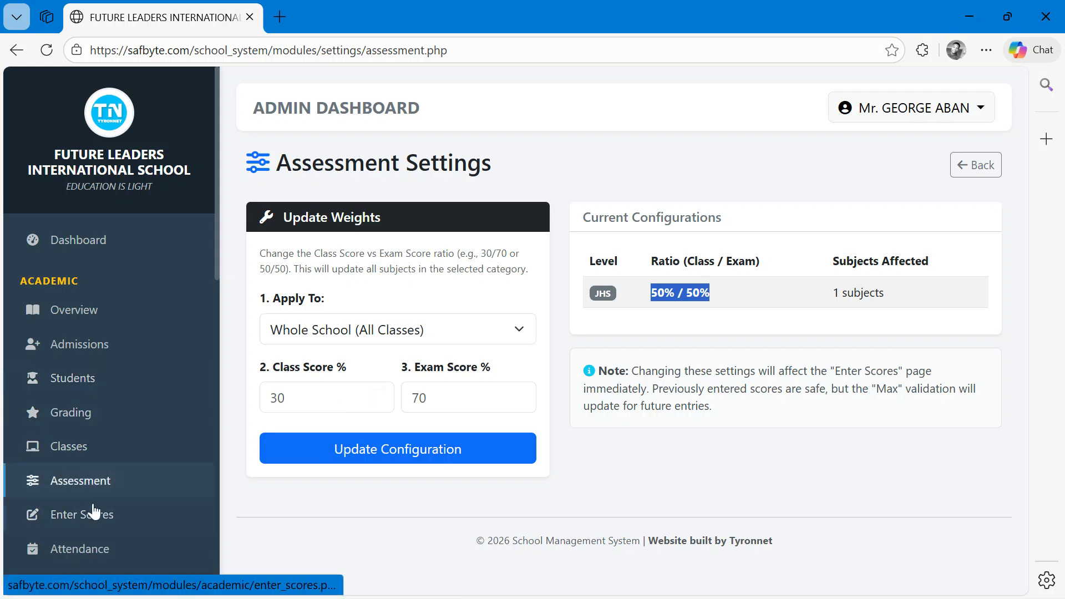
left_click(86, 514)
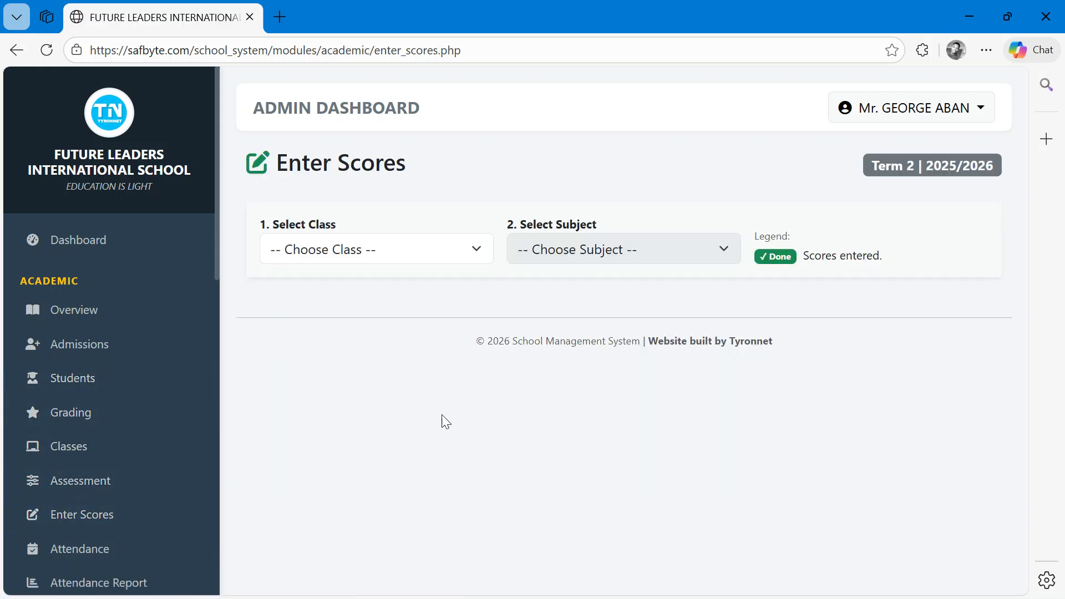
scroll(442, 421, "up", 2)
key("ctrl+plus")
left_click(359, 278)
left_click(300, 337)
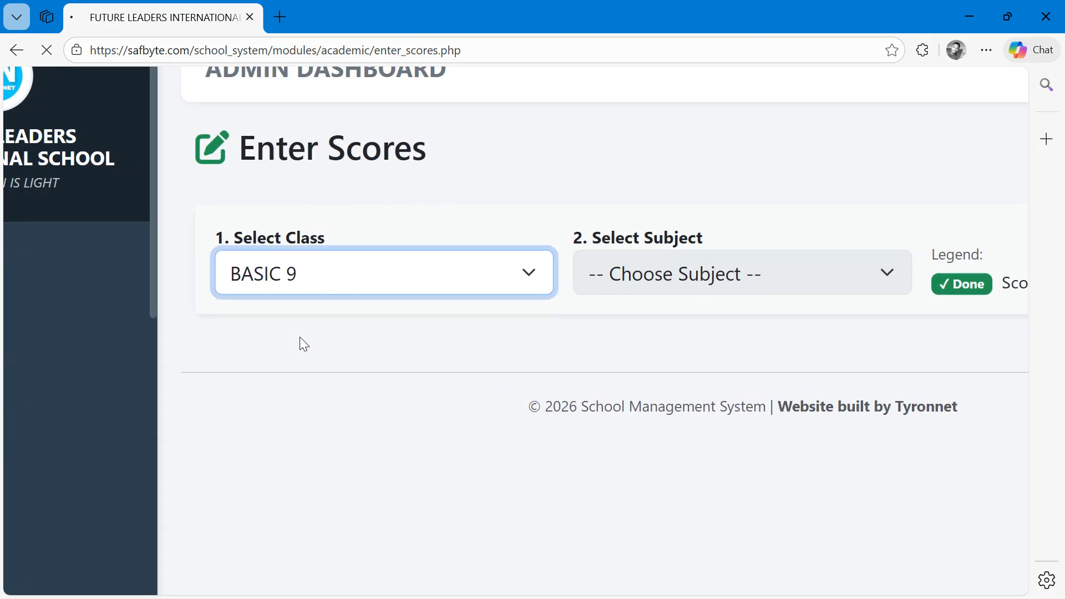
left_click(604, 250)
left_click(583, 302)
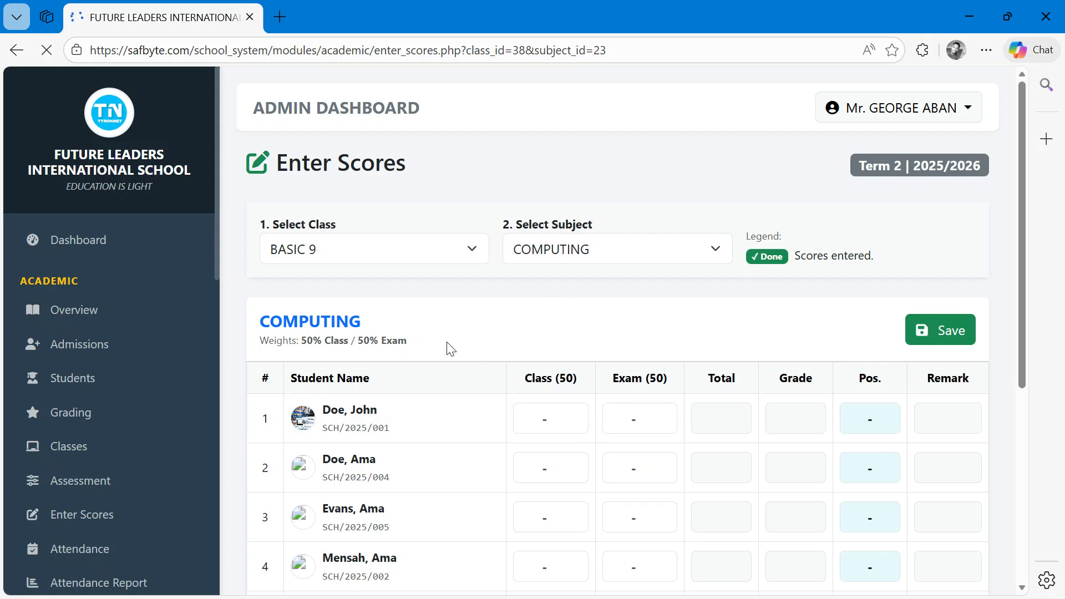
- Enter John Doe's COMPUTING class score as 50 and exam score as 40
scroll(451, 349, "down", 3)
scroll(308, 297, "up", 2)
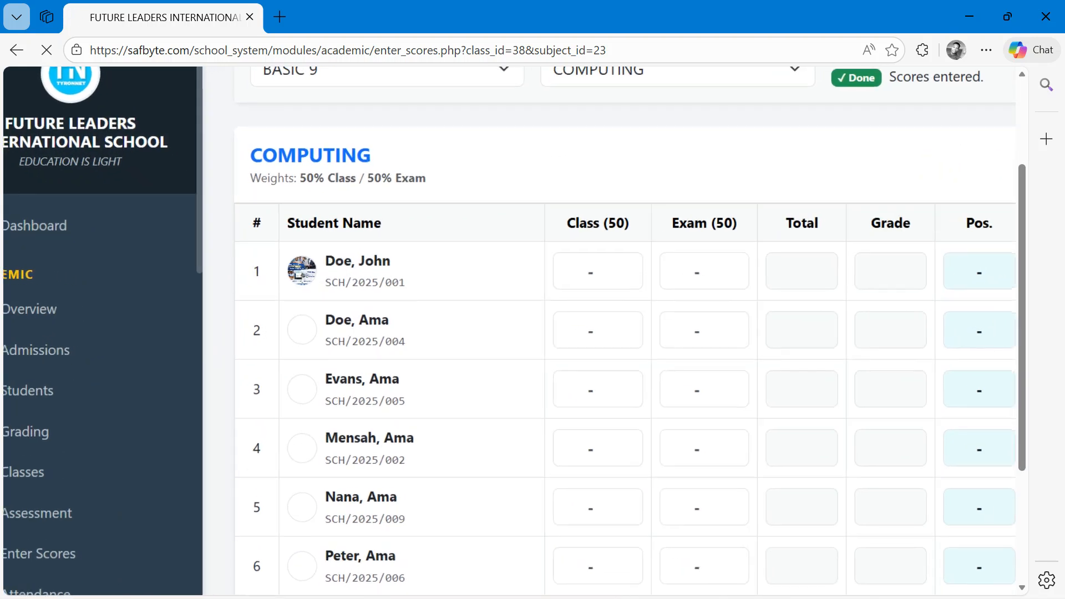
left_click_drag(444, 178, 272, 180)
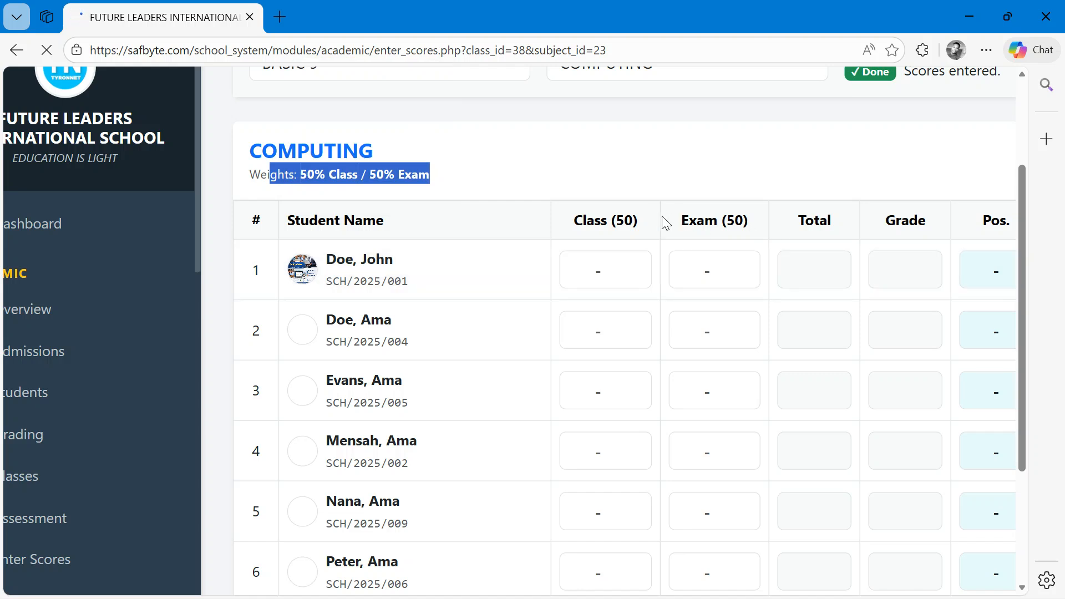
left_click(598, 266)
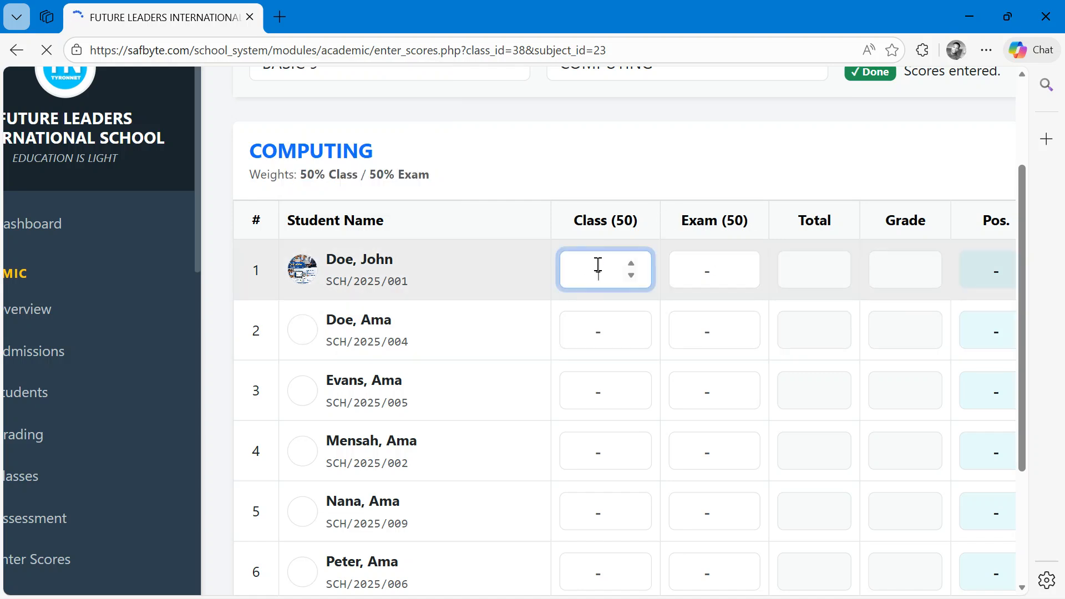
type("30")
key("BackSpace")
key("BackSpace")
type("50")
left_click(716, 271)
type("40")
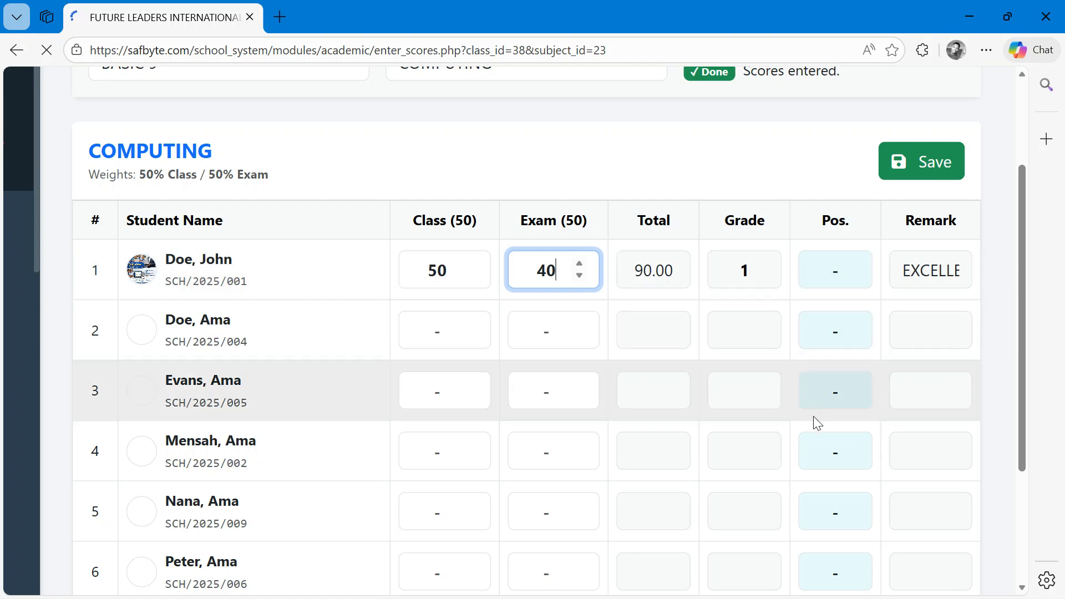
- Save the BASIC 9 COMPUTING score sheet
scroll(814, 417, "down", 5)
scroll(811, 416, "up", 9)
left_click(936, 392)
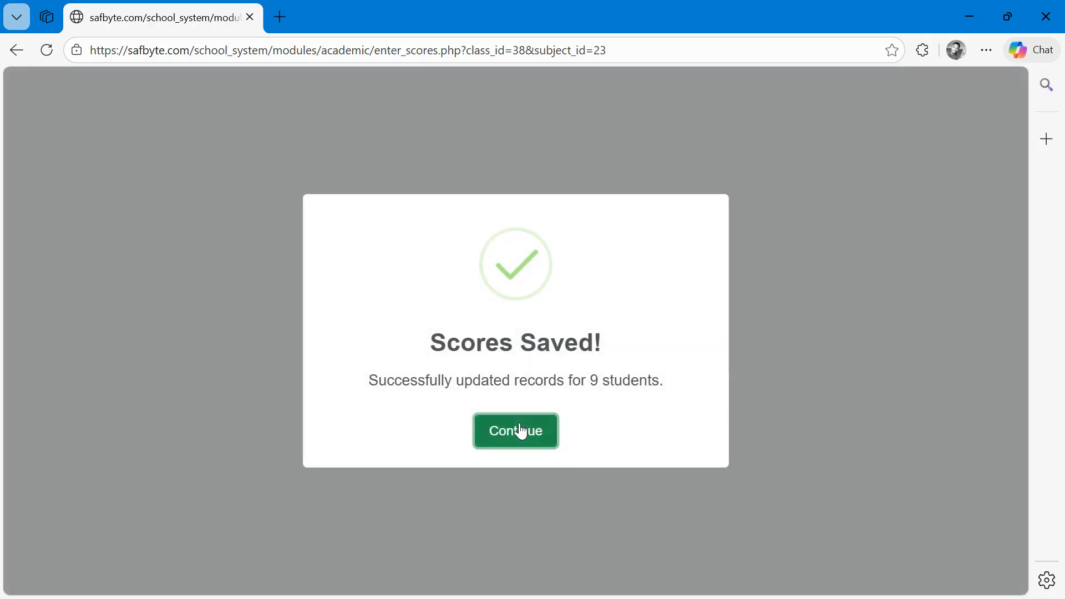
left_click(521, 431)
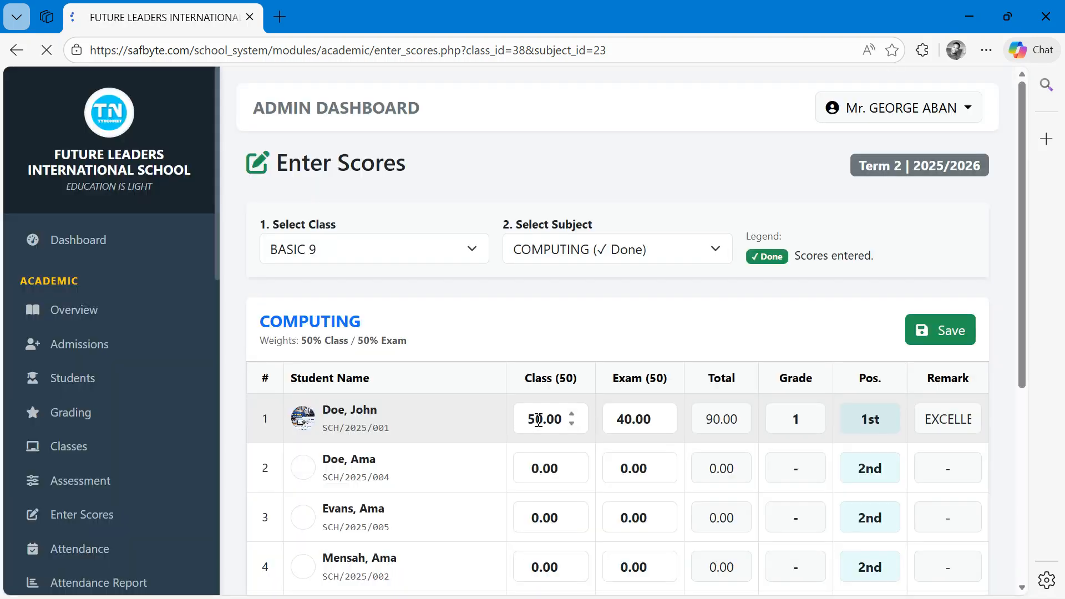
- Scroll through the saved score sheet to review each student's totals, grades and positions
left_click_drag(1024, 261, 1024, 382)
scroll(1020, 383, "down", 1)
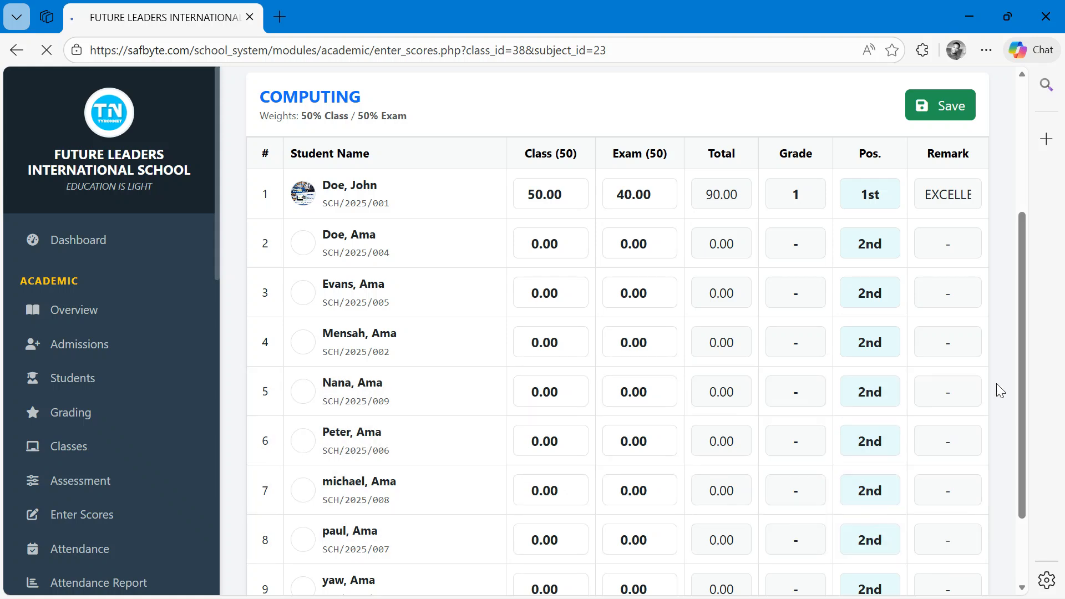
scroll(1023, 339, "down", 2)
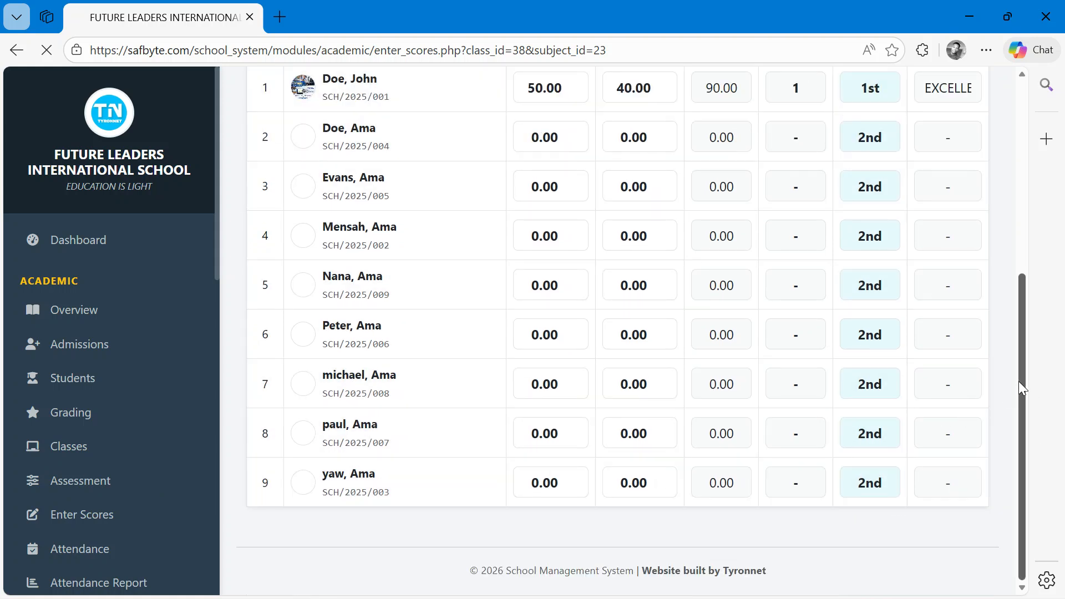
left_click_drag(1023, 316, 1011, 167)
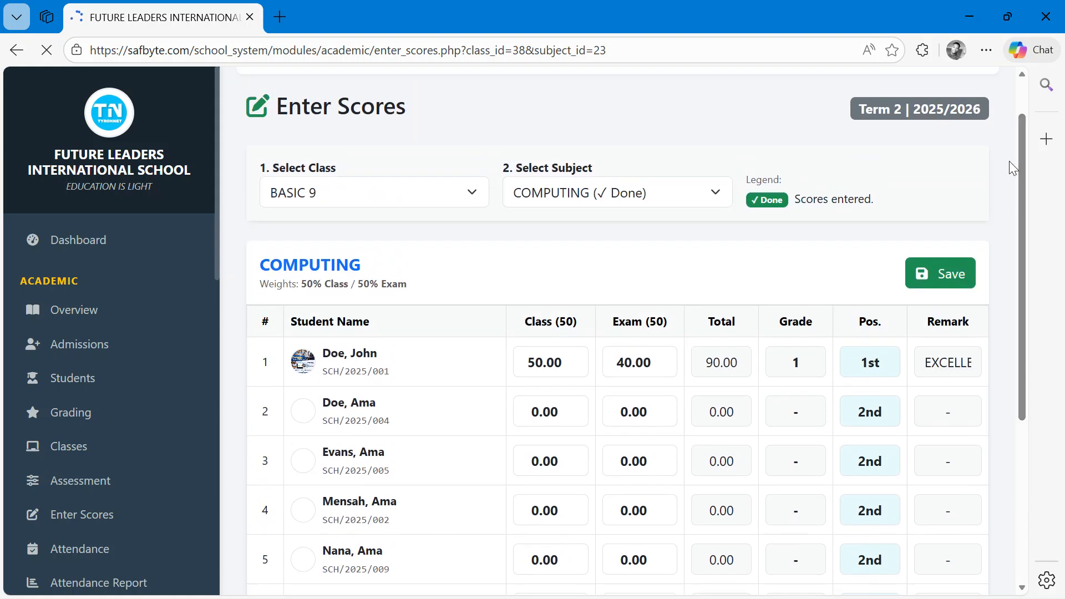
scroll(171, 388, "down", 4)
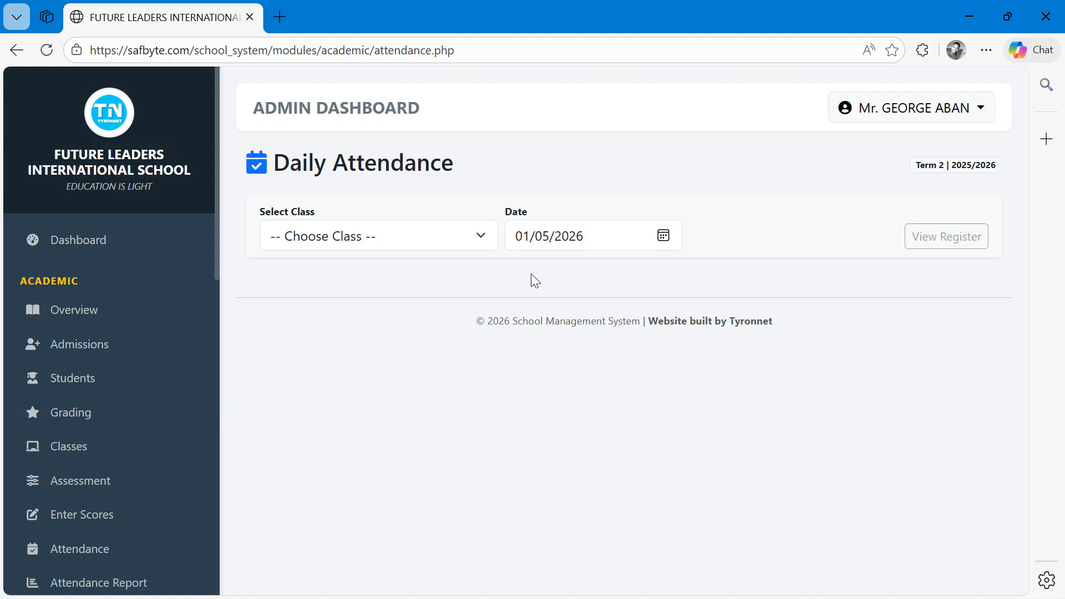
- Open the daily attendance register for BASIC 9 on 01/05/2026
left_click(467, 241)
left_click(468, 331)
left_click(428, 248)
left_click(362, 294)
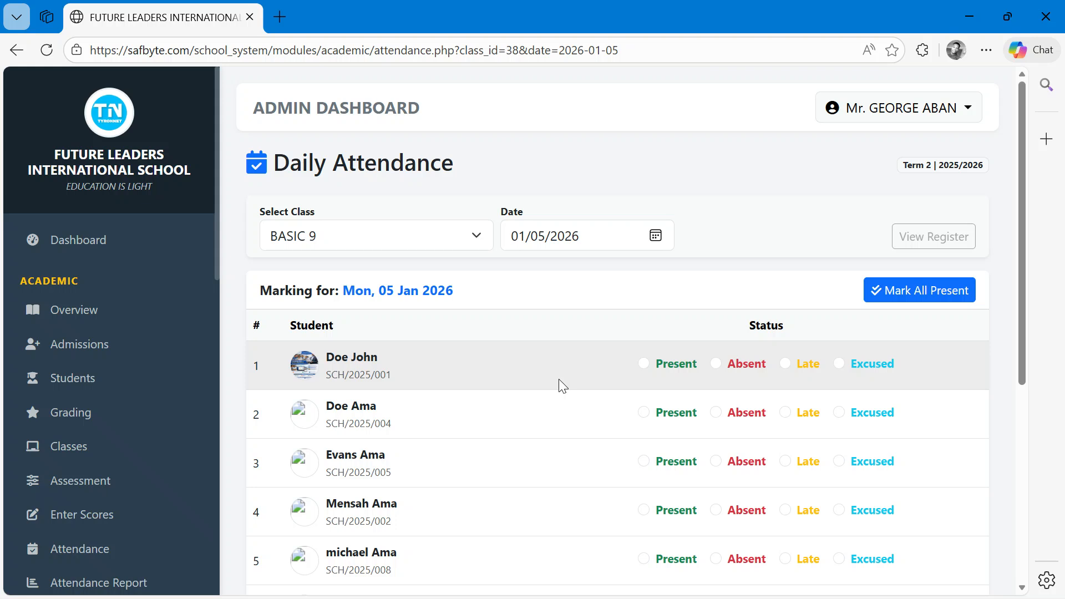
- Mark John Doe as Excused in the attendance register
scroll(558, 378, "up", 3)
scroll(558, 379, "right", 1)
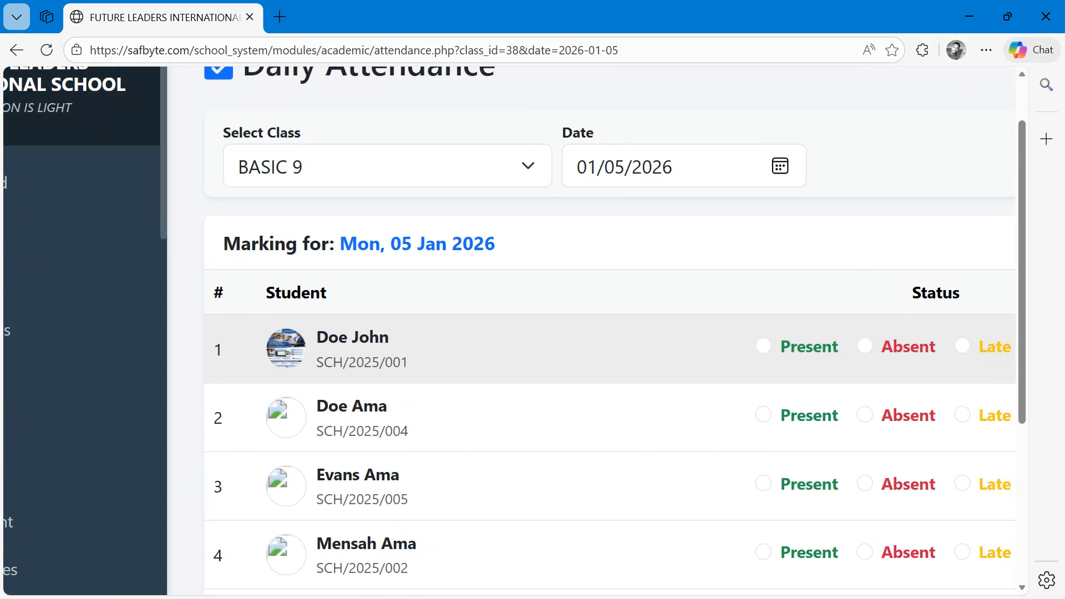
scroll(559, 359, "down", 2)
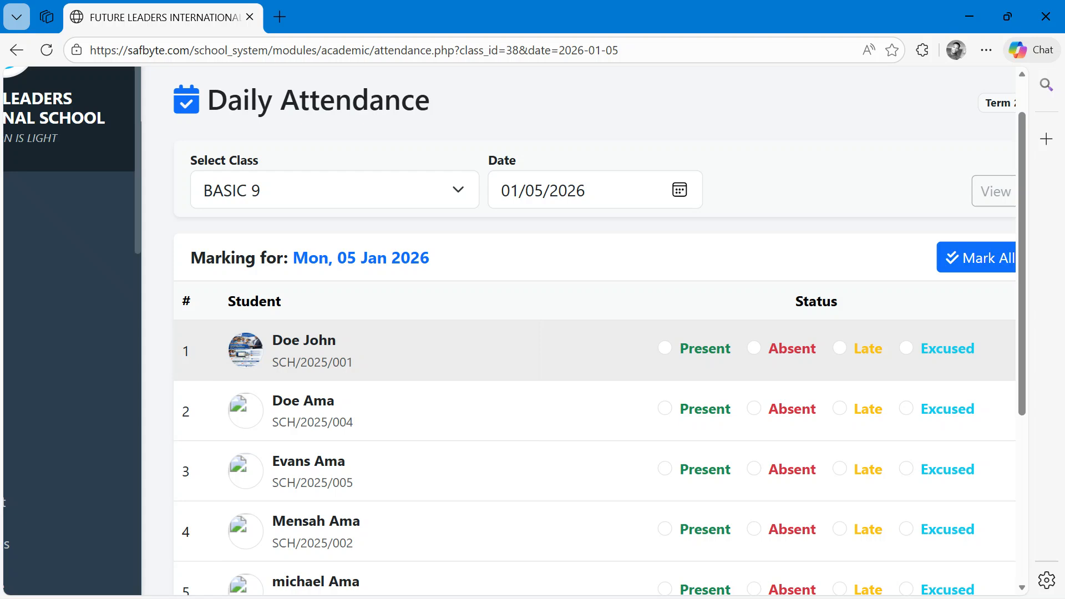
scroll(509, 350, "left", 2)
scroll(509, 350, "right", 2)
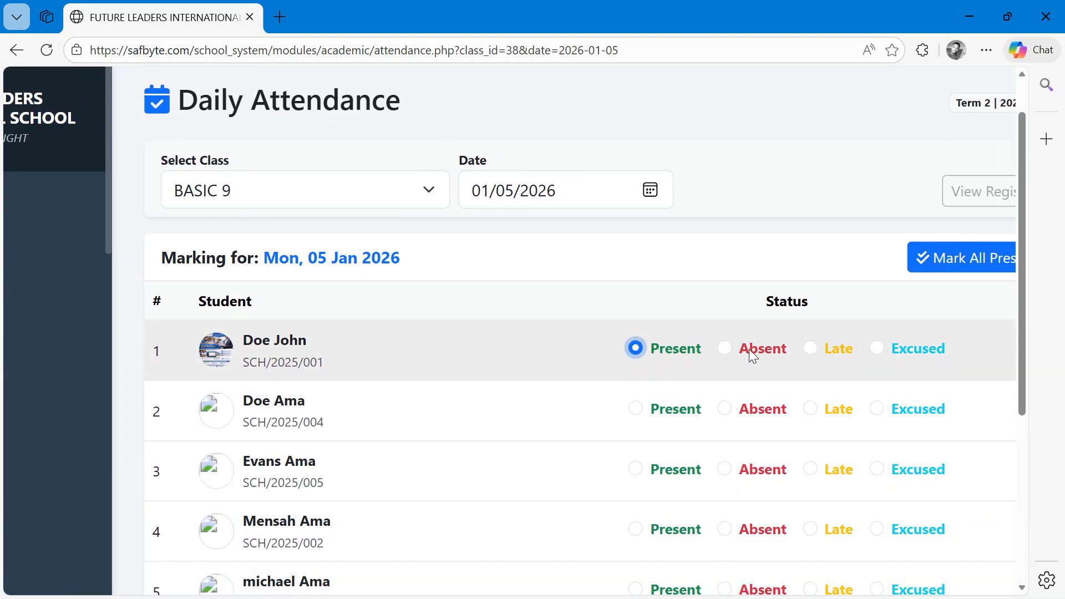
left_click(755, 350)
left_click(835, 350)
left_click(920, 351)
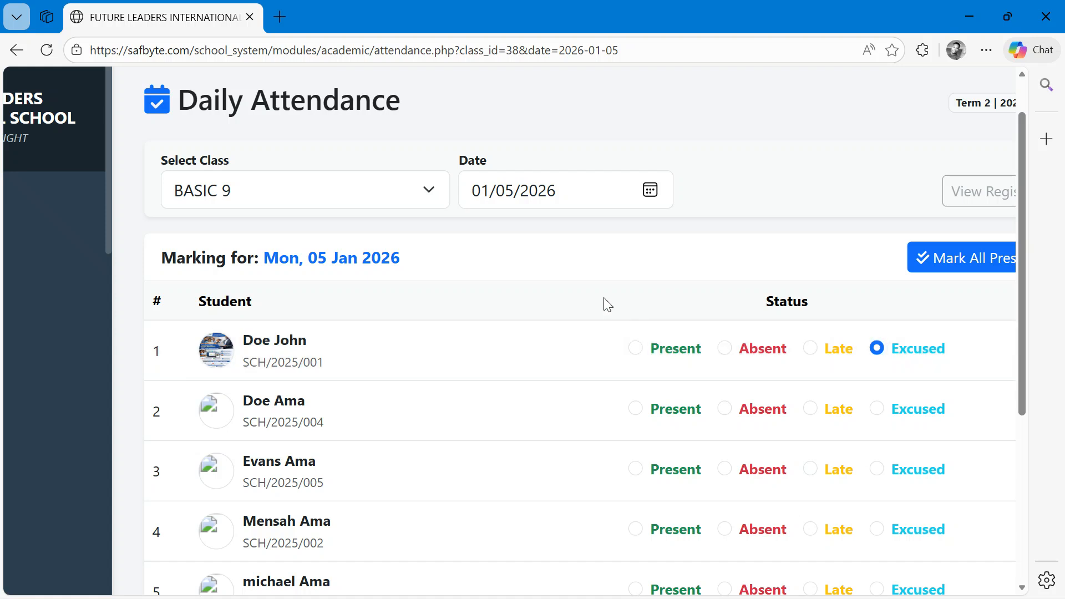
- Open the Remarks & Assessment page and load the BASIC 9 student list
key("ctrl+minus")
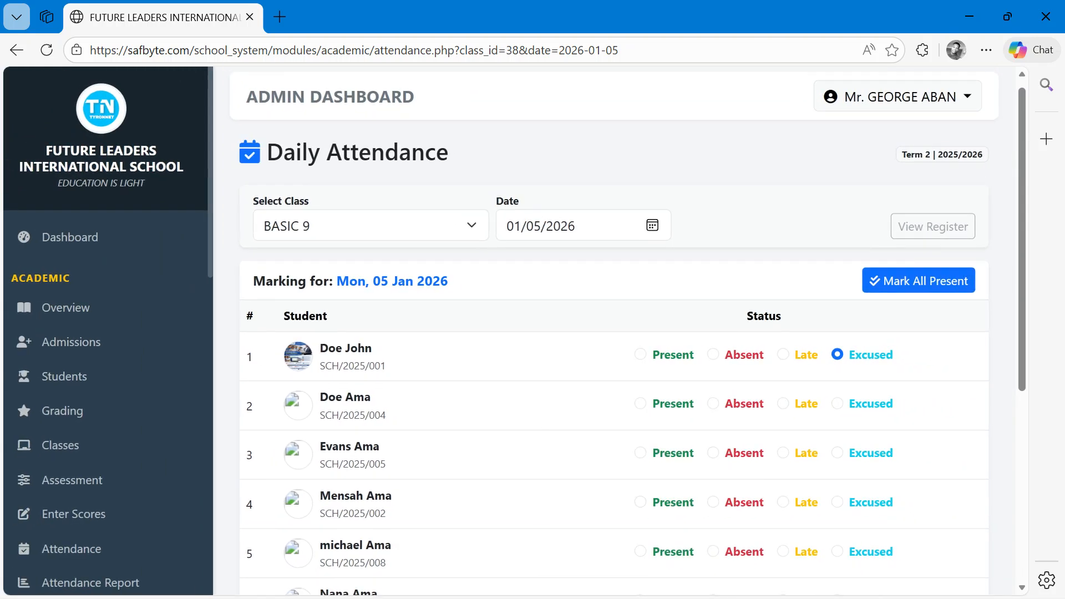
scroll(607, 305, "down", 3)
scroll(607, 333, "down", 2)
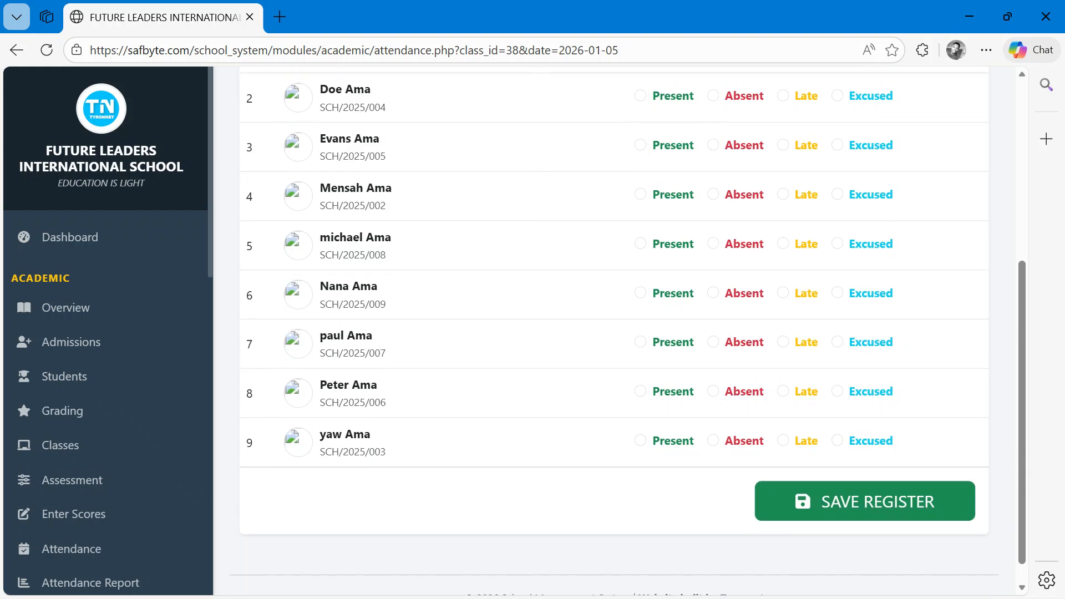
scroll(608, 333, "up", 3)
scroll(608, 341, "left", 1)
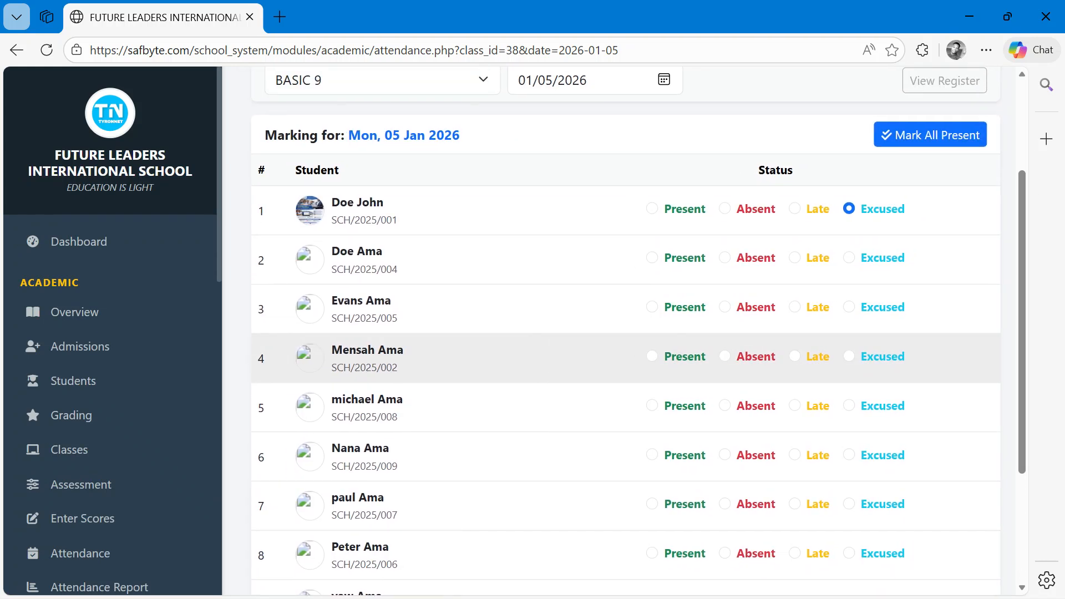
scroll(109, 333, "down", 3)
key("ctrl+plus")
key("ctrl+plus")
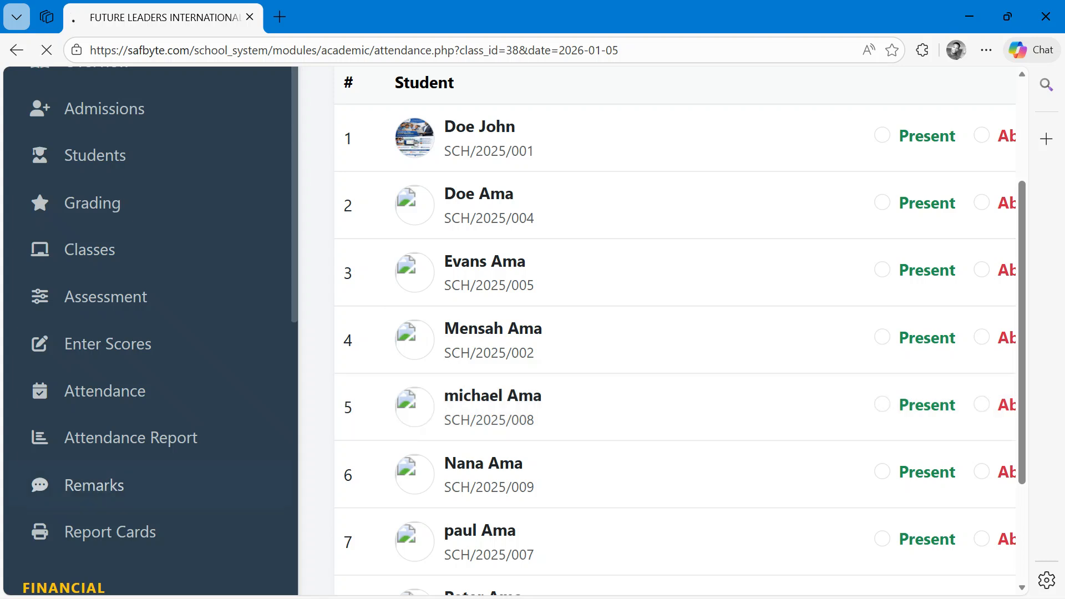
left_click(94, 485)
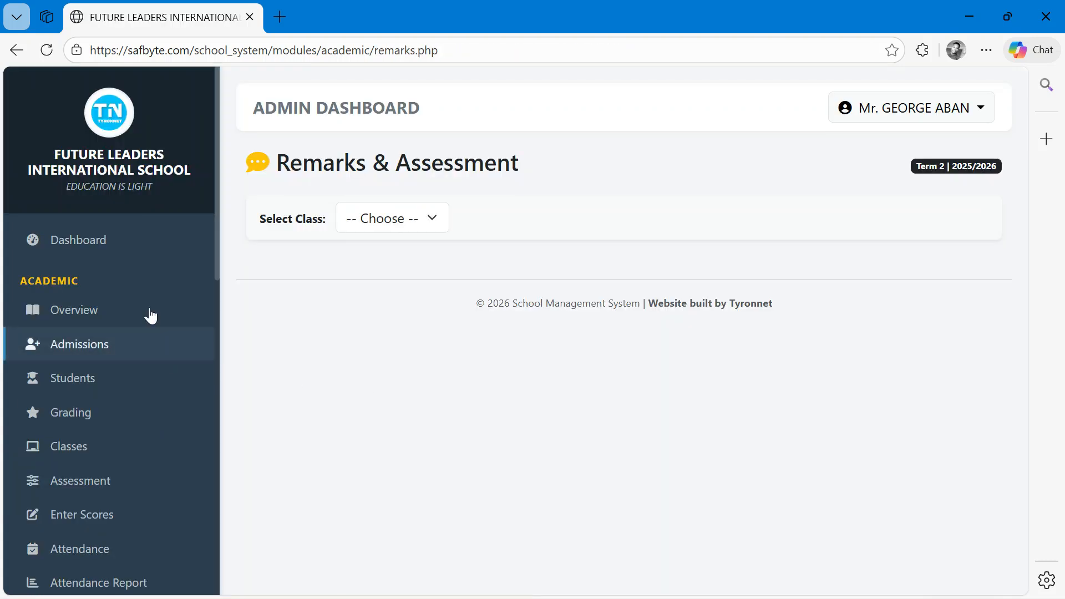
left_click(435, 220)
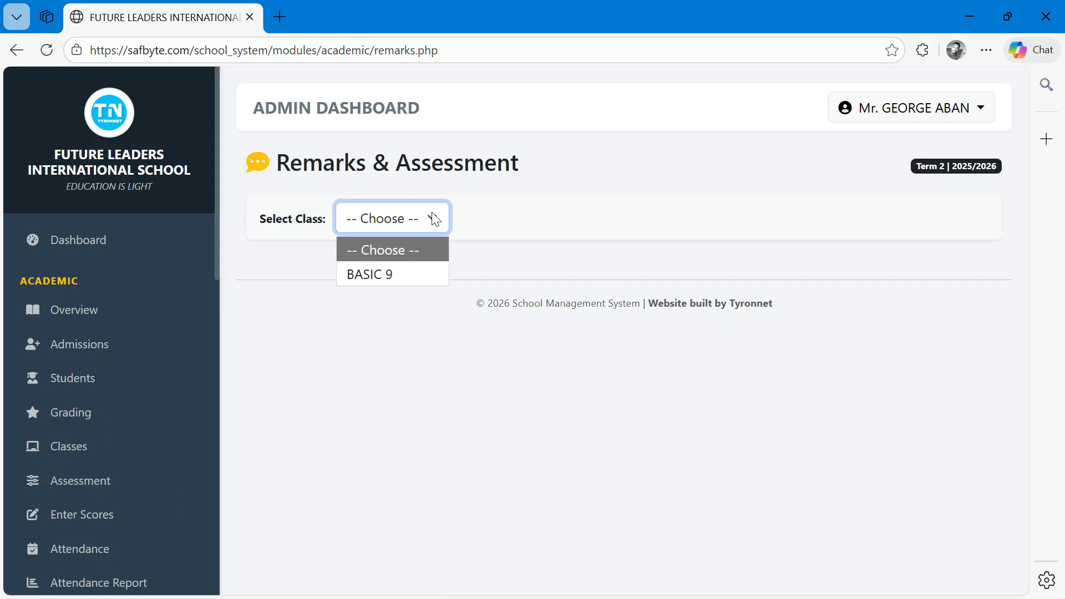
left_click(411, 269)
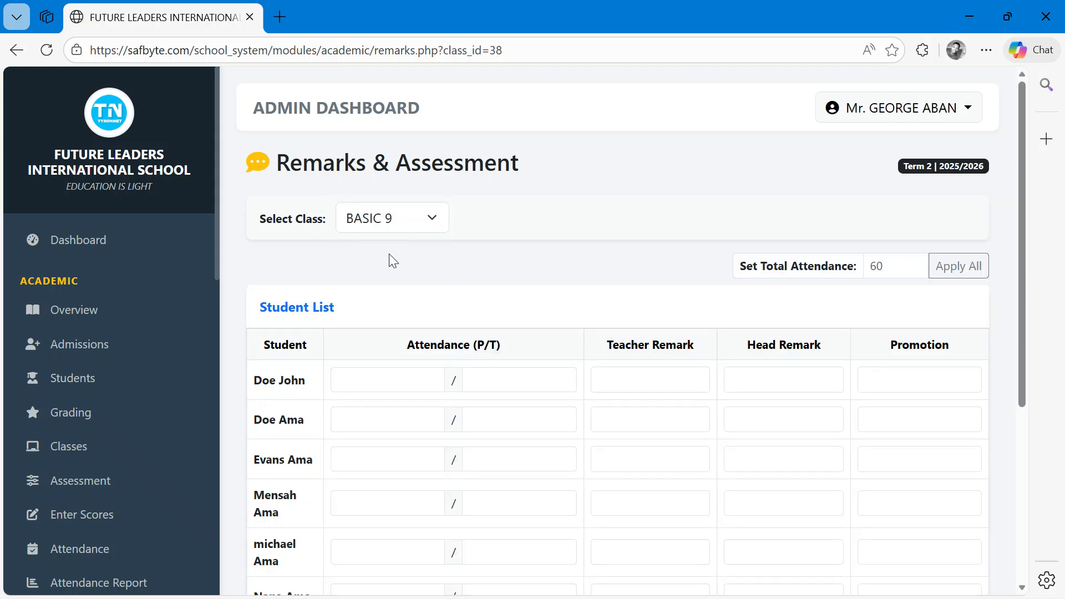
- Scroll through the BASIC 9 remarks table and reopen the Remarks page
scroll(72, 342, "down", 5)
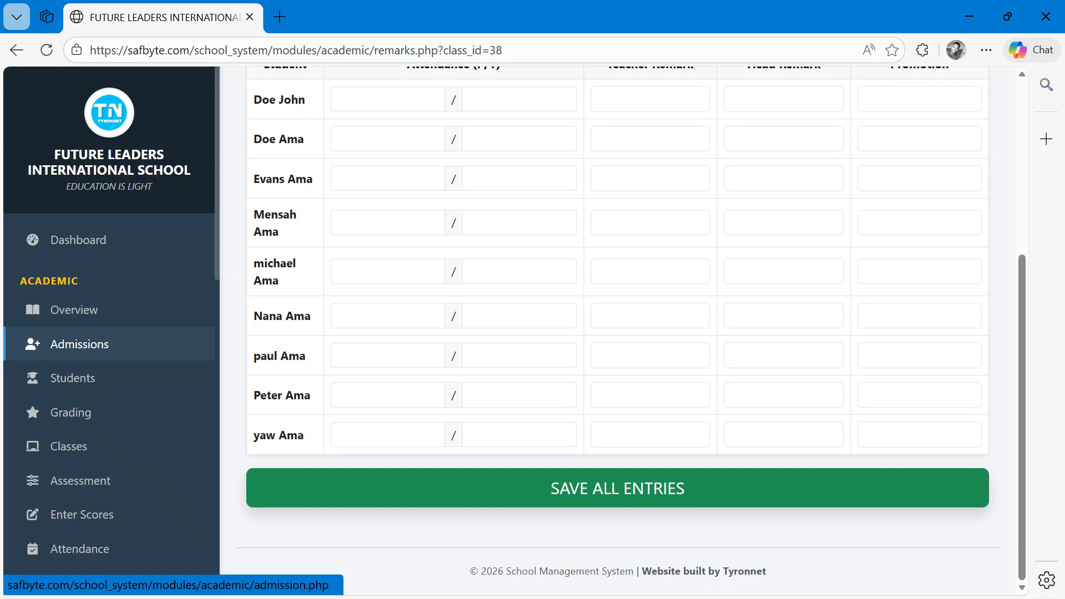
scroll(111, 322, "down", 2)
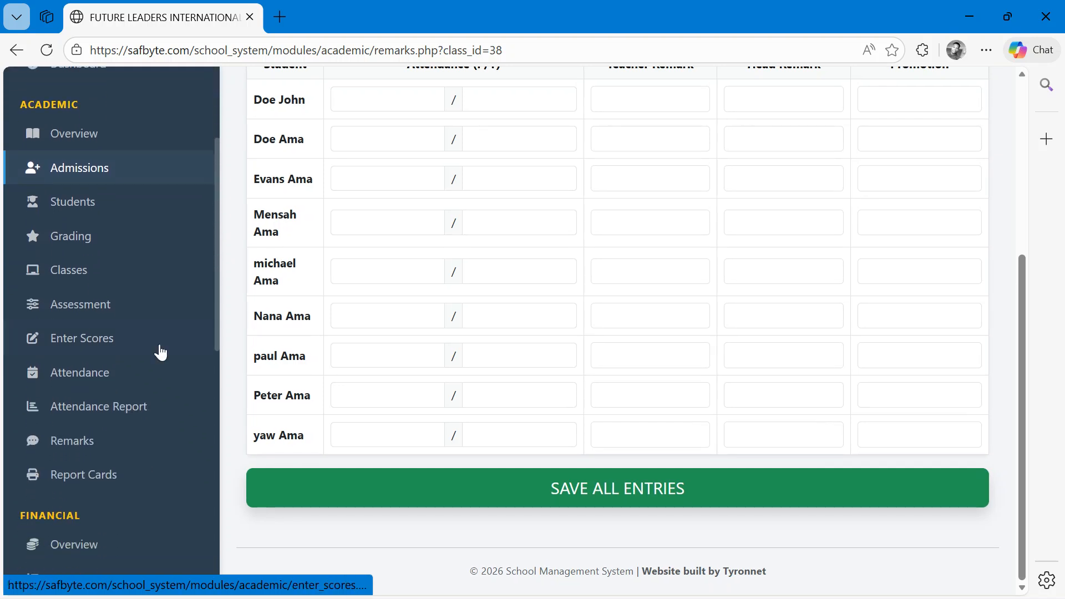
left_click(73, 441)
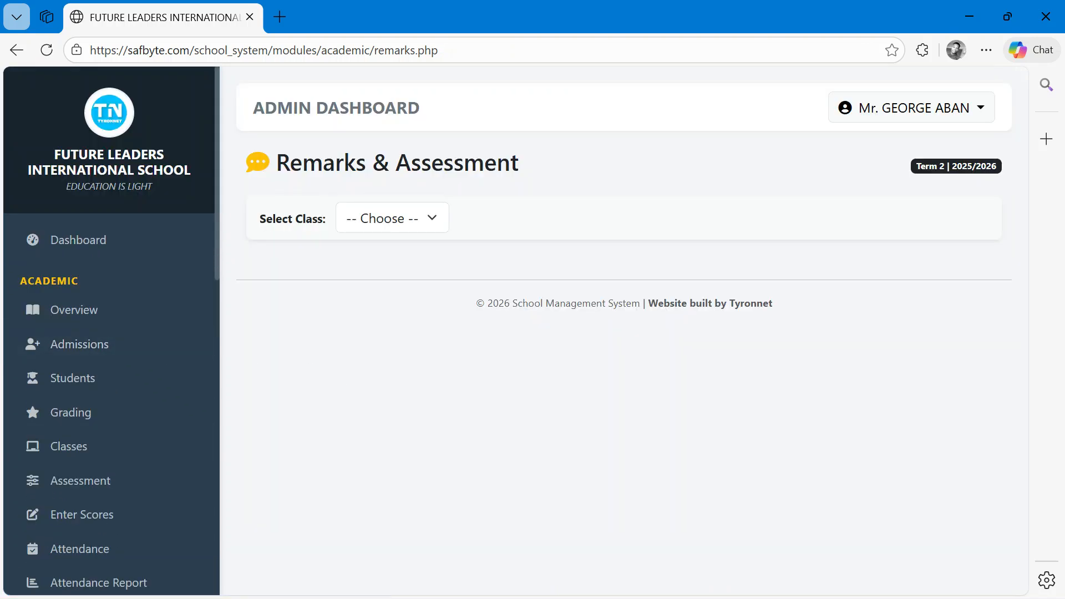
- Load the BASIC 9 student list on the Remarks & Assessment page
scroll(282, 183, "up", 4)
left_click(443, 236)
left_click(442, 294)
scroll(552, 357, "down", 4)
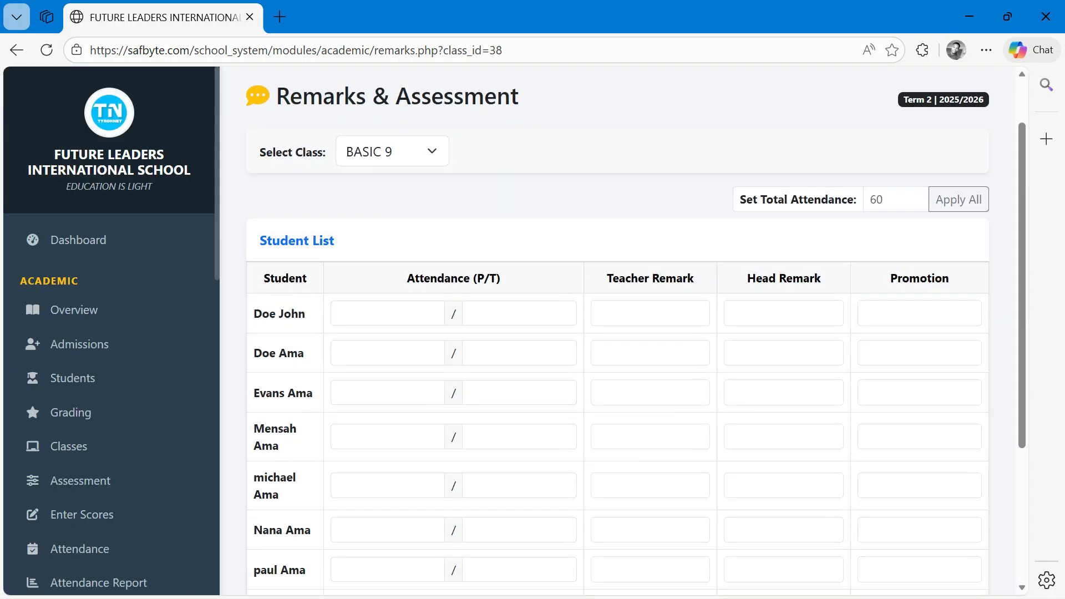
- Set the total attendance to 50 and apply it to every BASIC 9 student
scroll(283, 333, "up", 2)
scroll(283, 333, "down", 3)
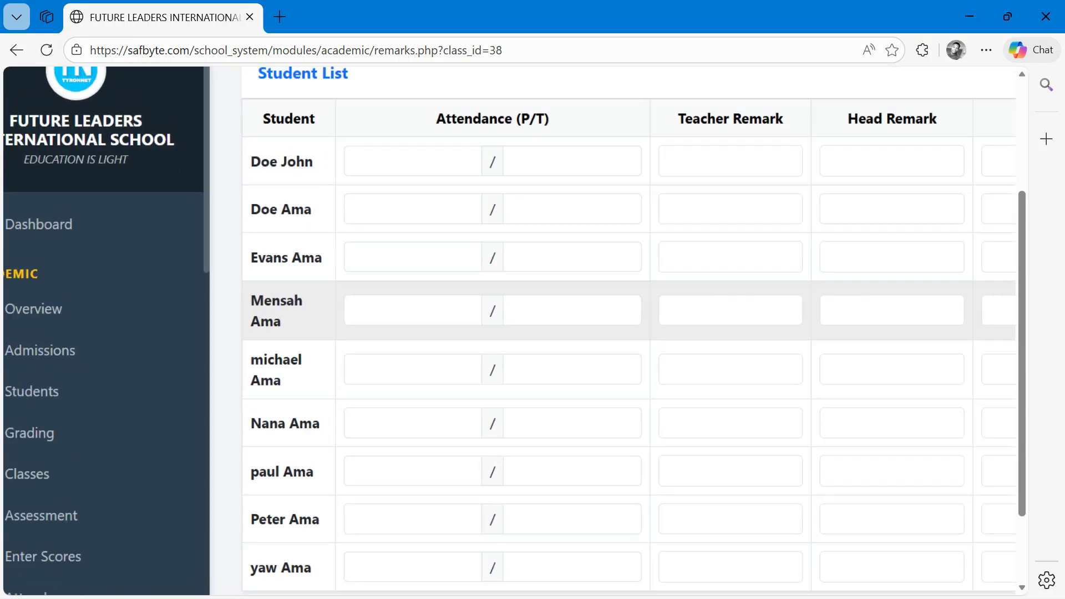
scroll(283, 333, "up", 2)
left_click(881, 164)
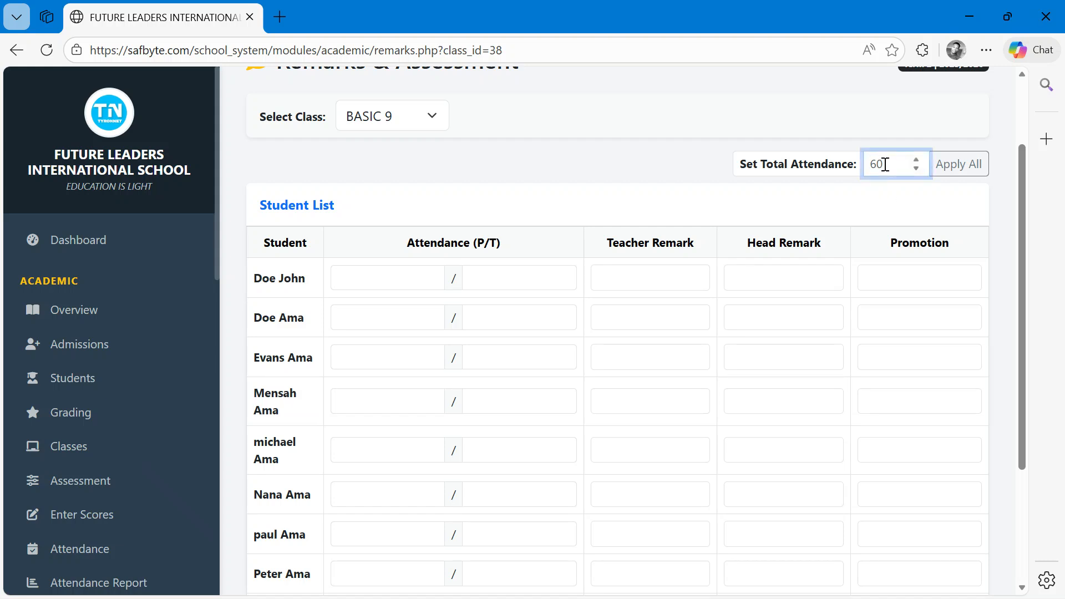
left_click(959, 164)
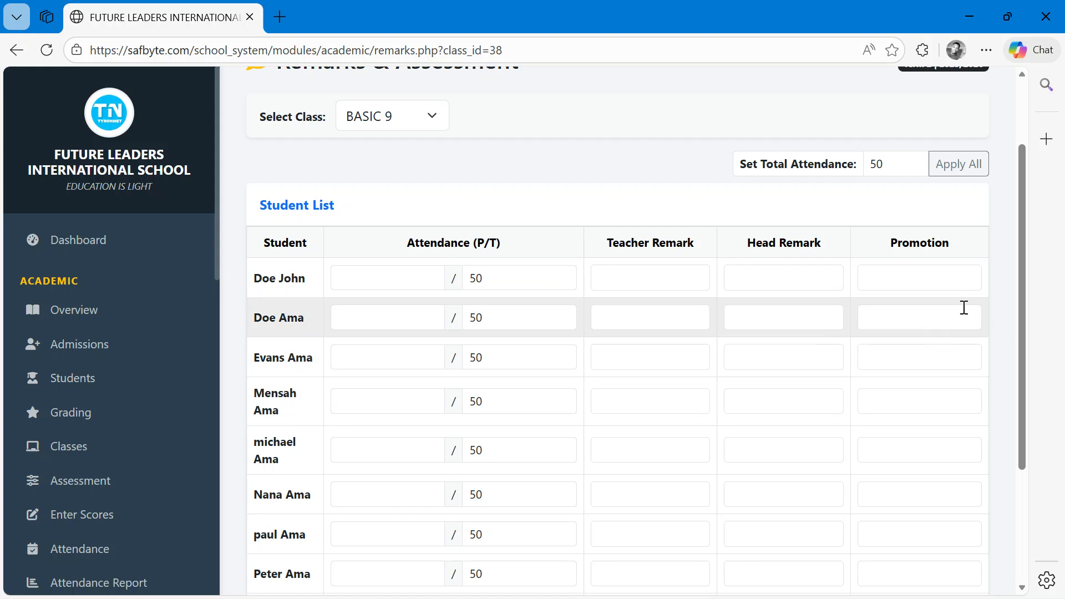
left_click_drag(1027, 253, 1014, 355)
scroll(911, 269, "up", 2)
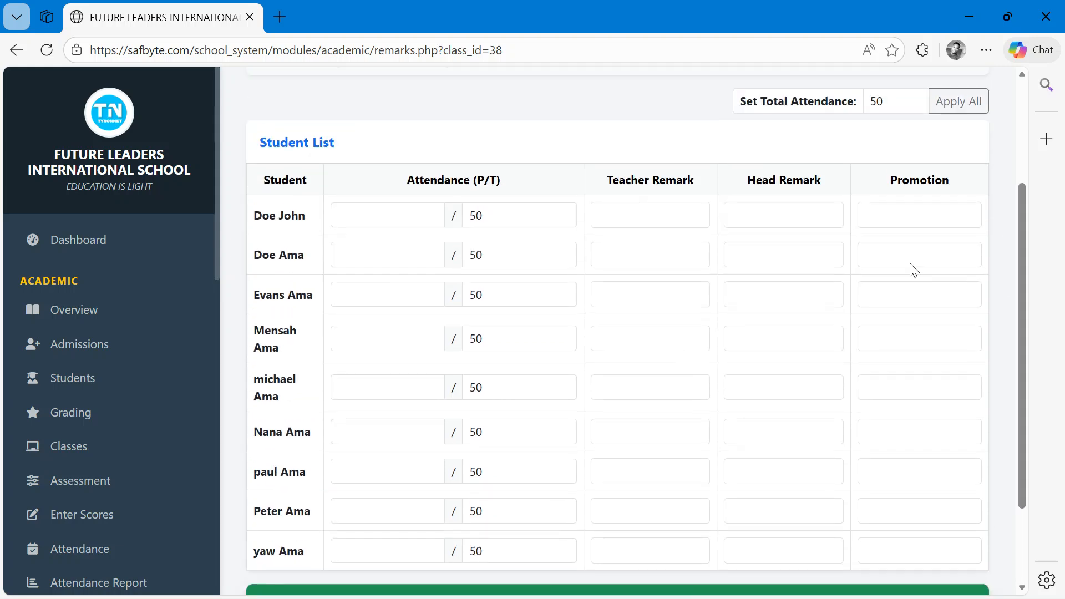
left_click(396, 212)
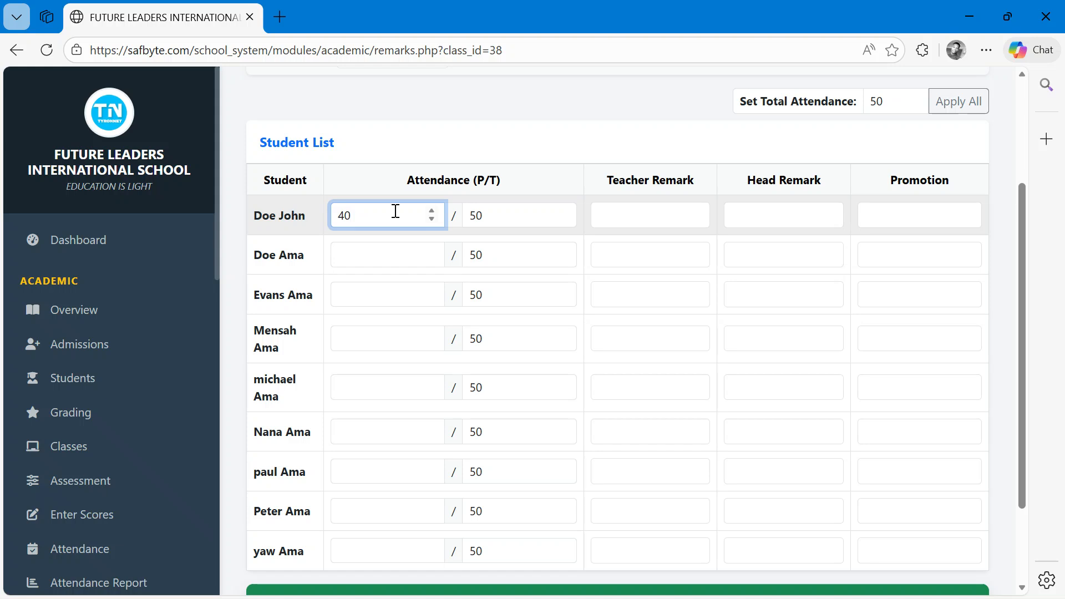
type("40")
left_click(391, 247)
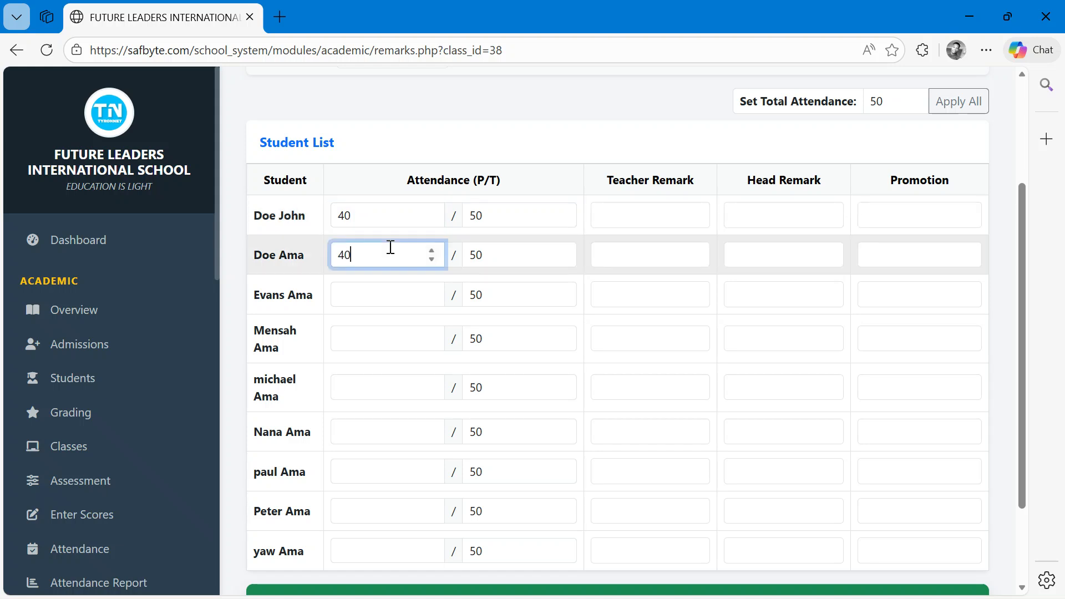
left_click(389, 288)
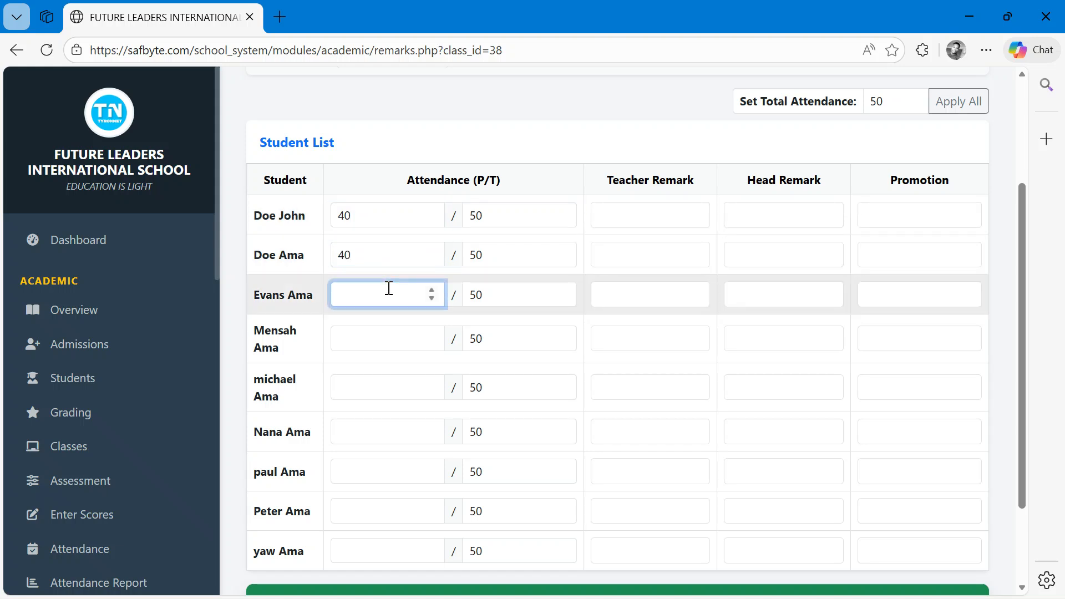
left_click(405, 329)
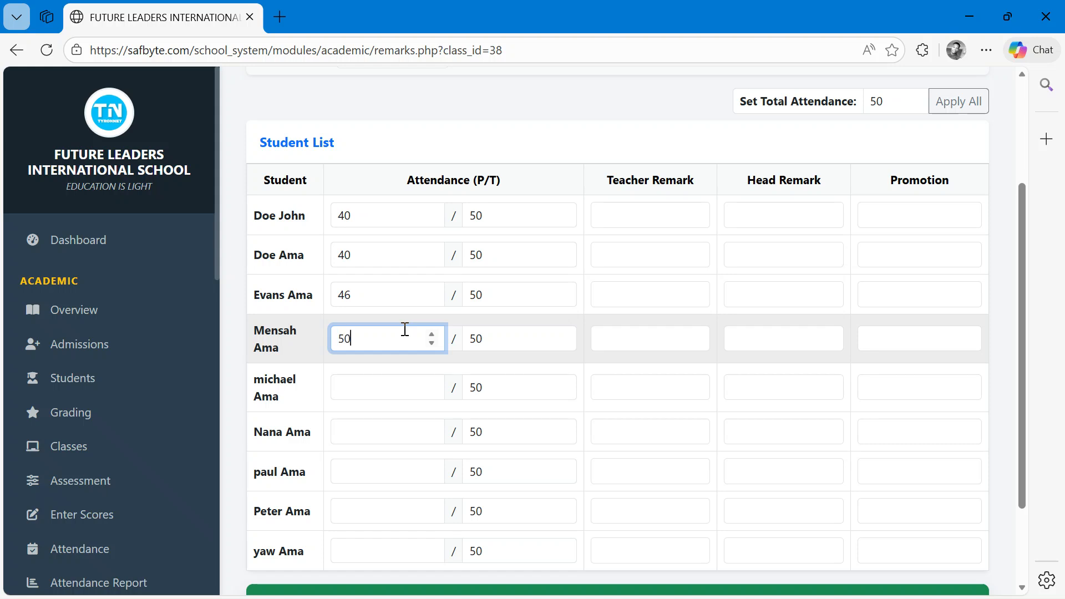
- Give Doe John the teacher remark "Shows improvement" and the head remark "Excellent Performance"
left_click(639, 213)
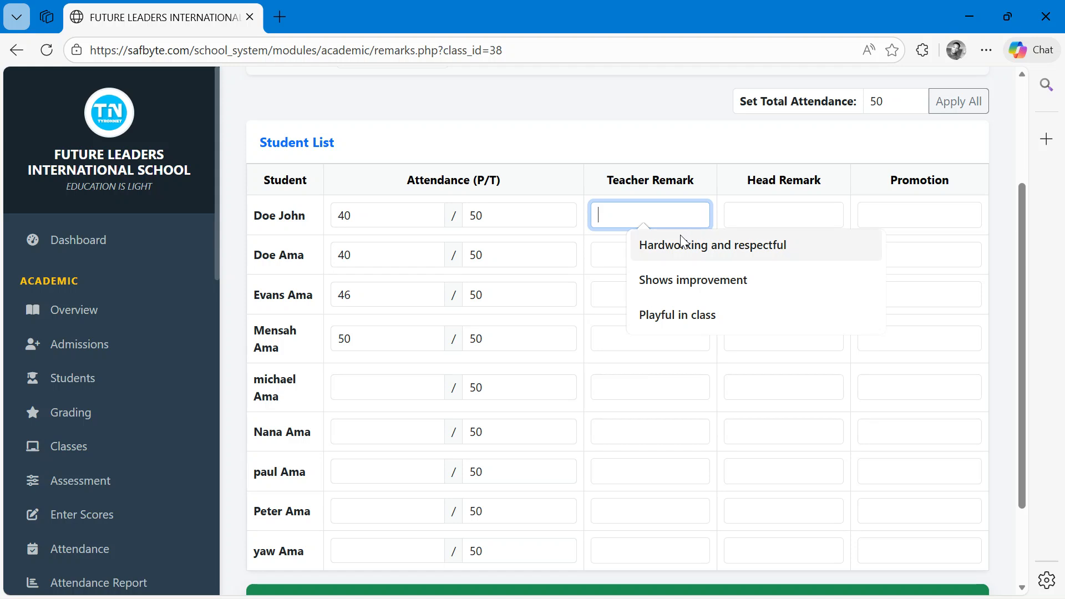
left_click(684, 283)
left_click(751, 211)
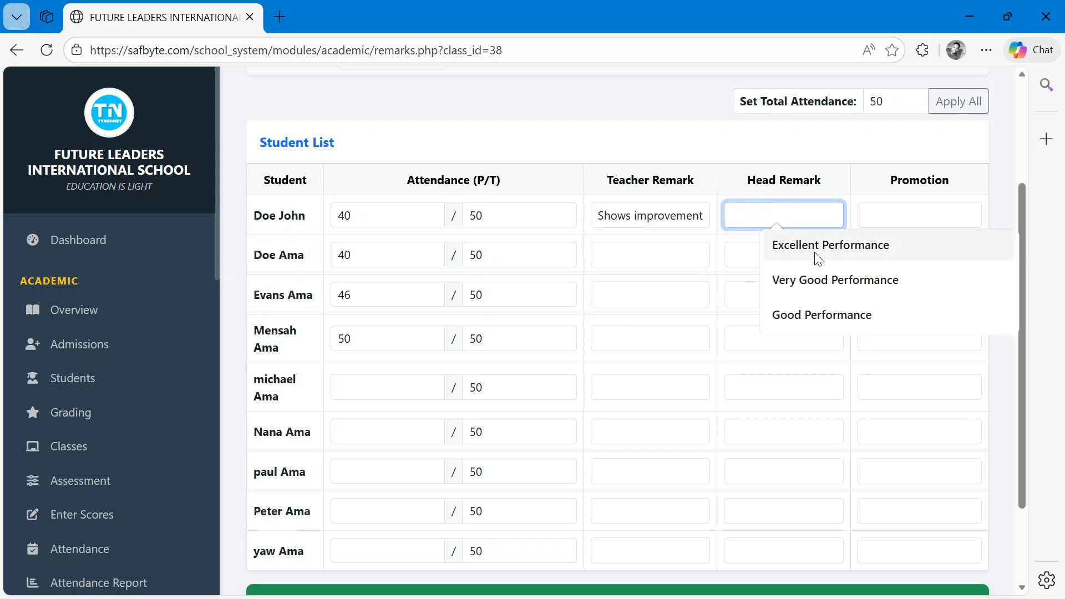
left_click(818, 246)
- Save all the attendance and remark entries for BASIC 9
left_click(889, 218)
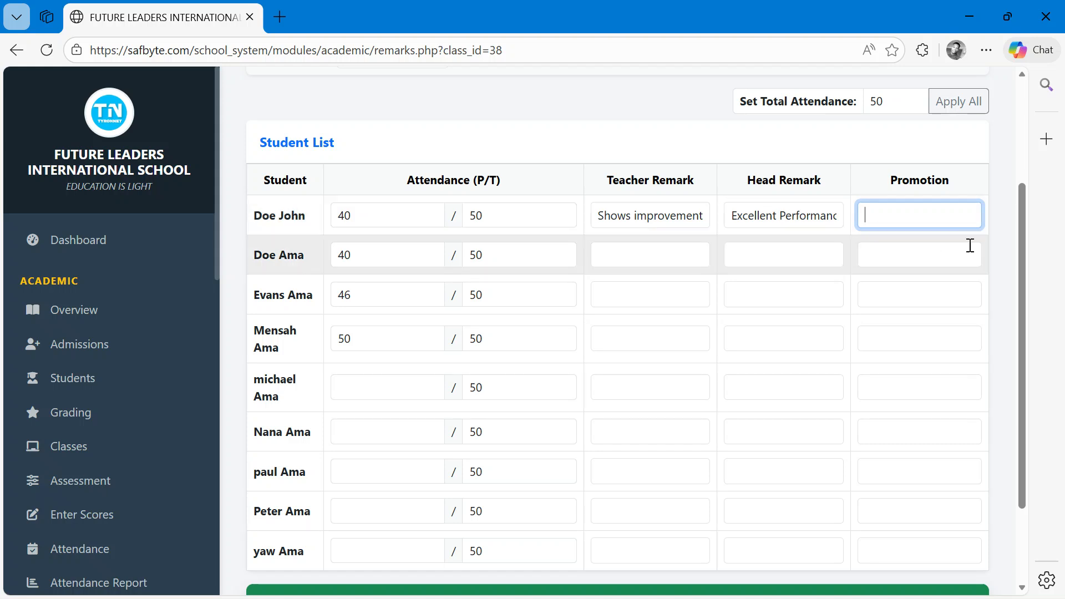
left_click_drag(1020, 247, 734, 447)
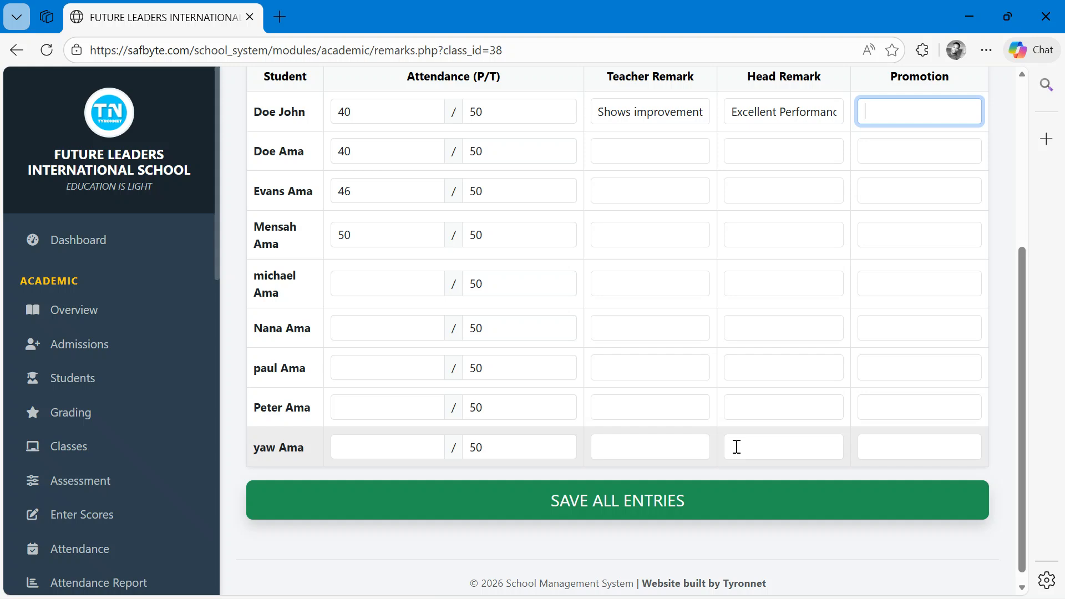
left_click(684, 508)
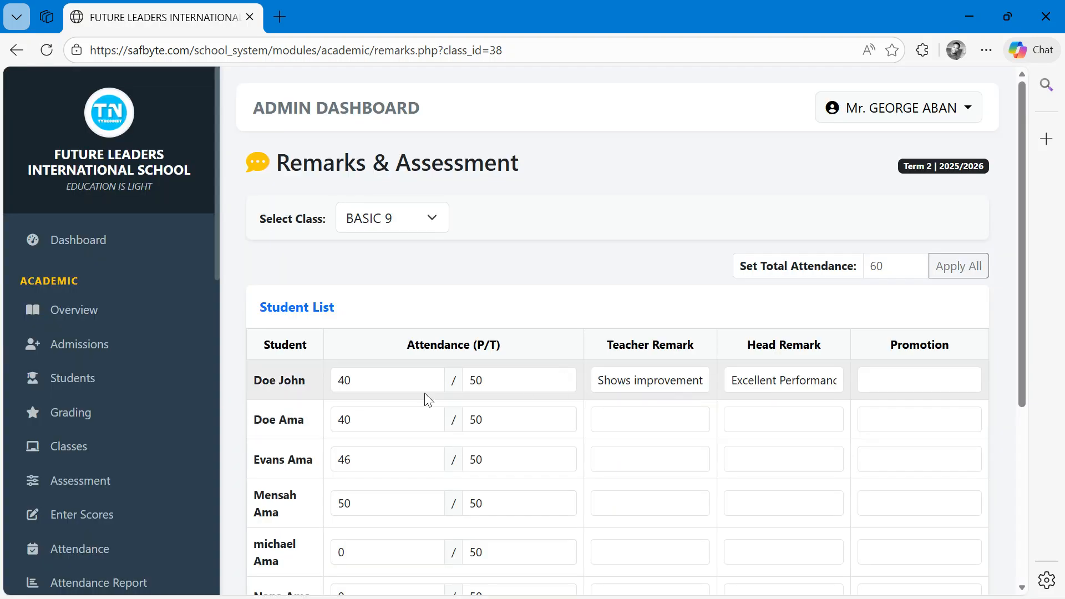
- Open the daily attendance report for BASIC 9 on 01/05/2026
left_click_drag(1024, 229, 1024, 338)
scroll(111, 427, "down", 2)
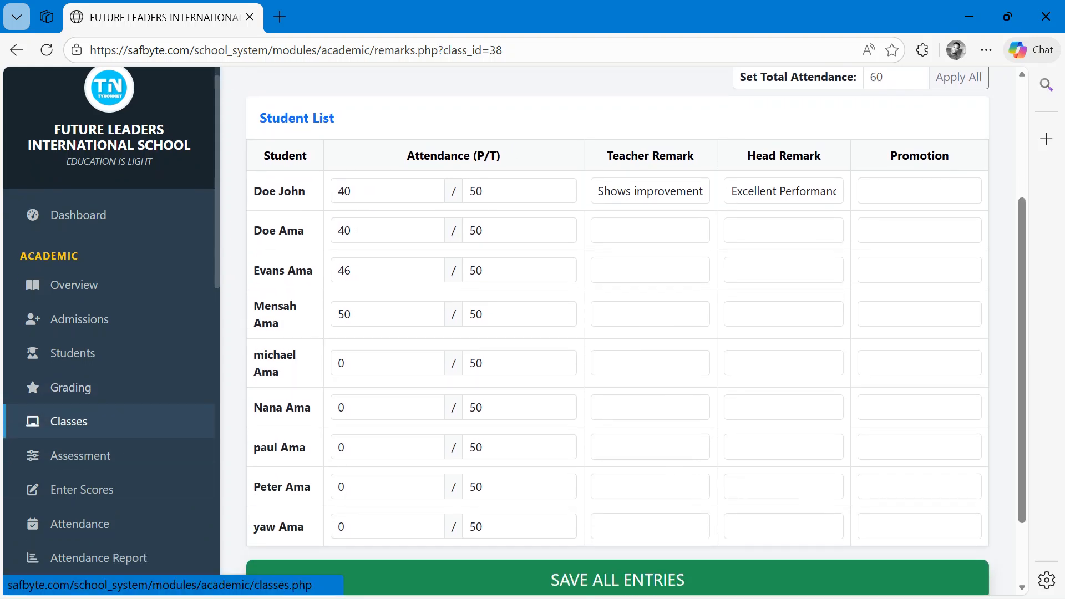
scroll(111, 327, "down", 1)
left_click(122, 401)
left_click(389, 240)
left_click(350, 281)
left_click(846, 233)
scroll(749, 327, "down", 3)
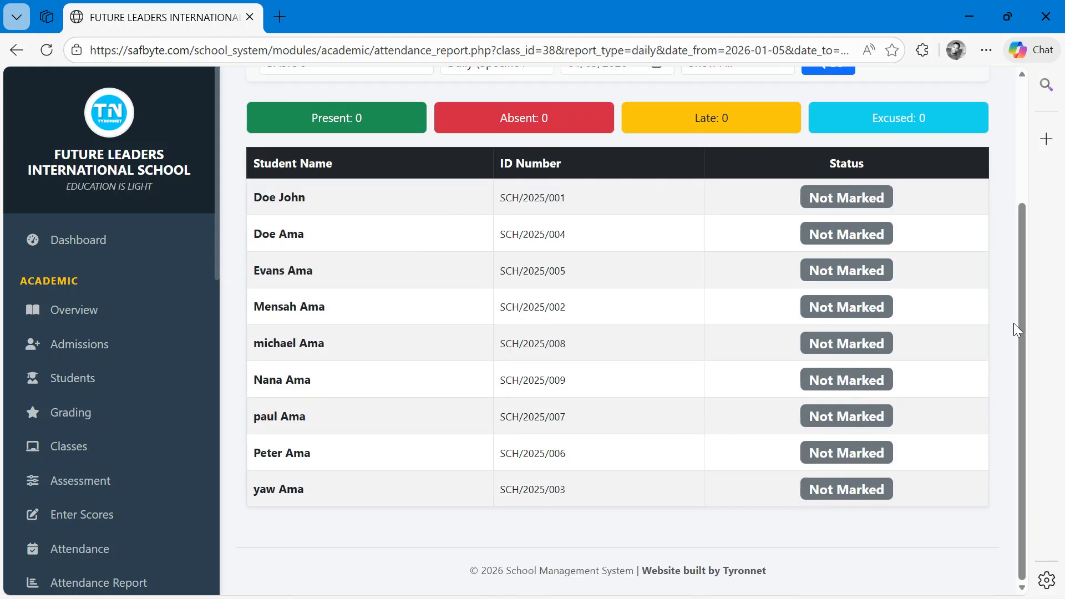
- Scroll through the BASIC 9 daily attendance report to examine each student's status
left_click_drag(1022, 327, 865, 210)
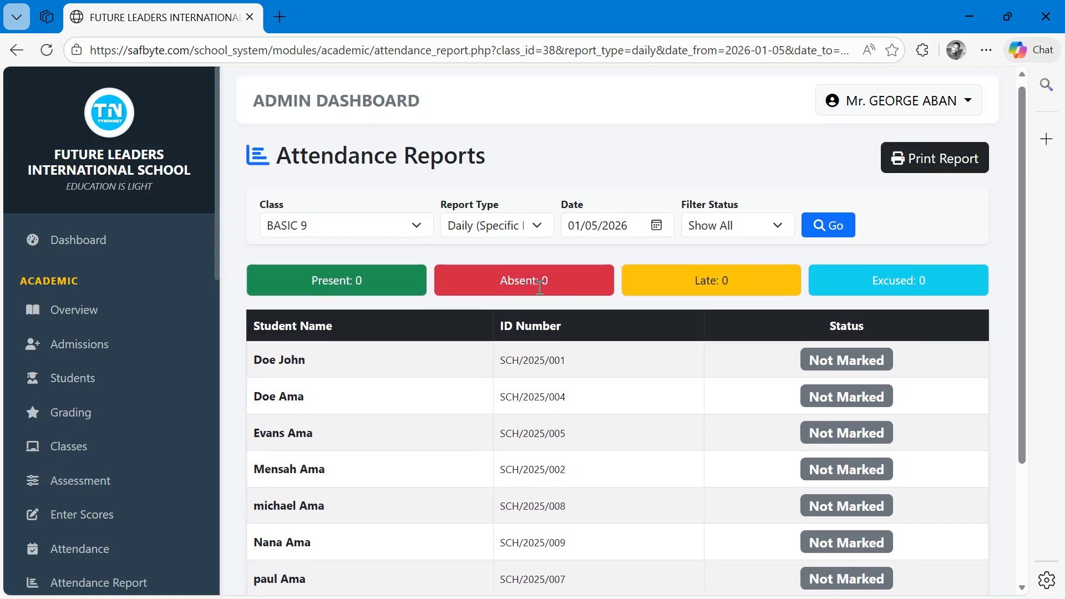
scroll(512, 344, "down", 1)
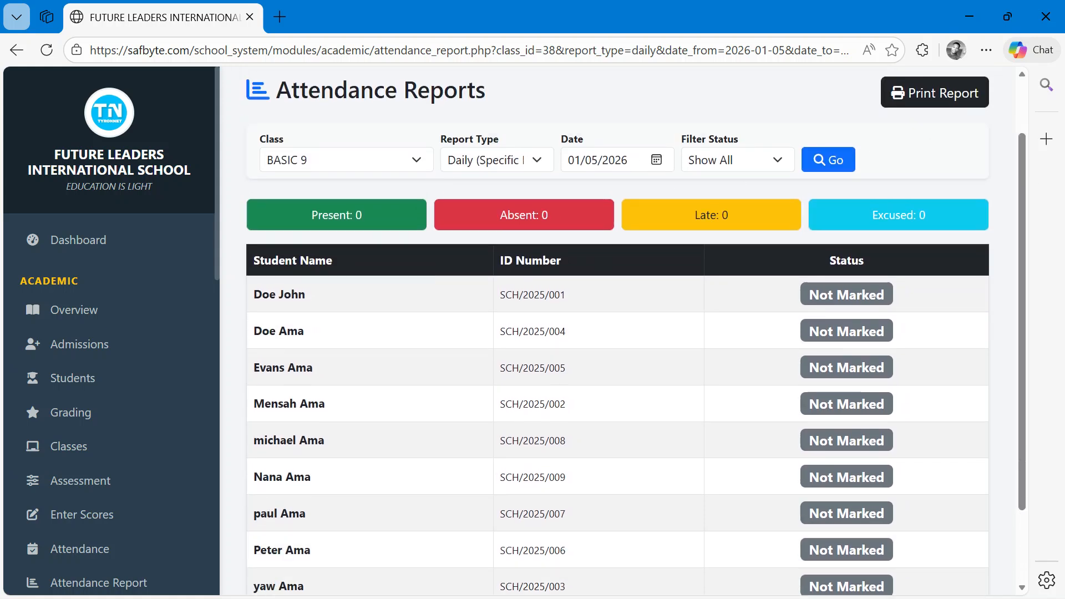
scroll(81, 422, "down", 3)
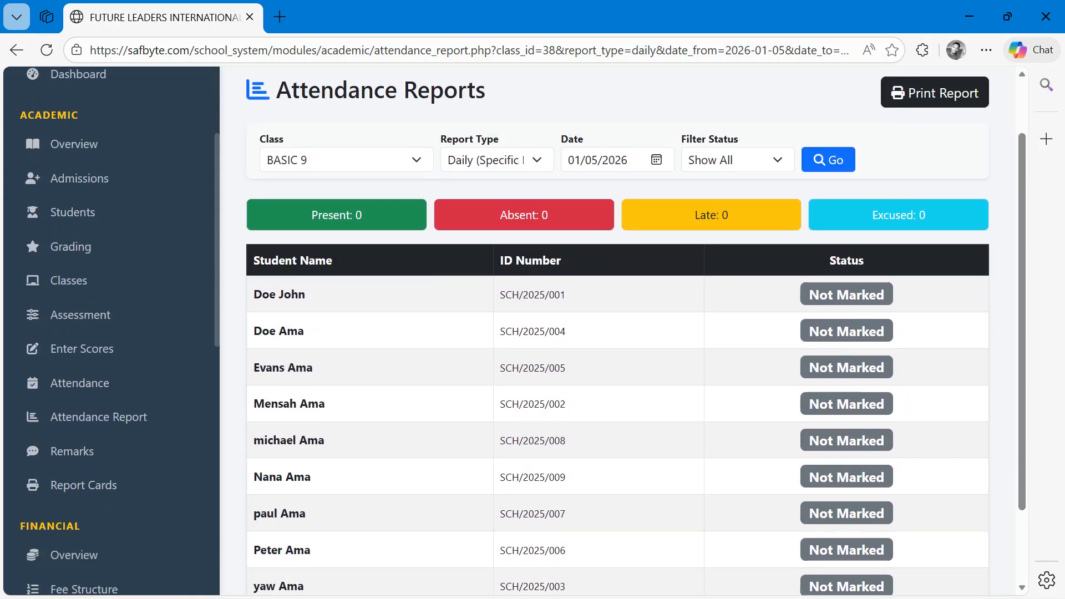
scroll(81, 422, "up", 3)
scroll(81, 422, "down", 1)
scroll(81, 423, "left", 1)
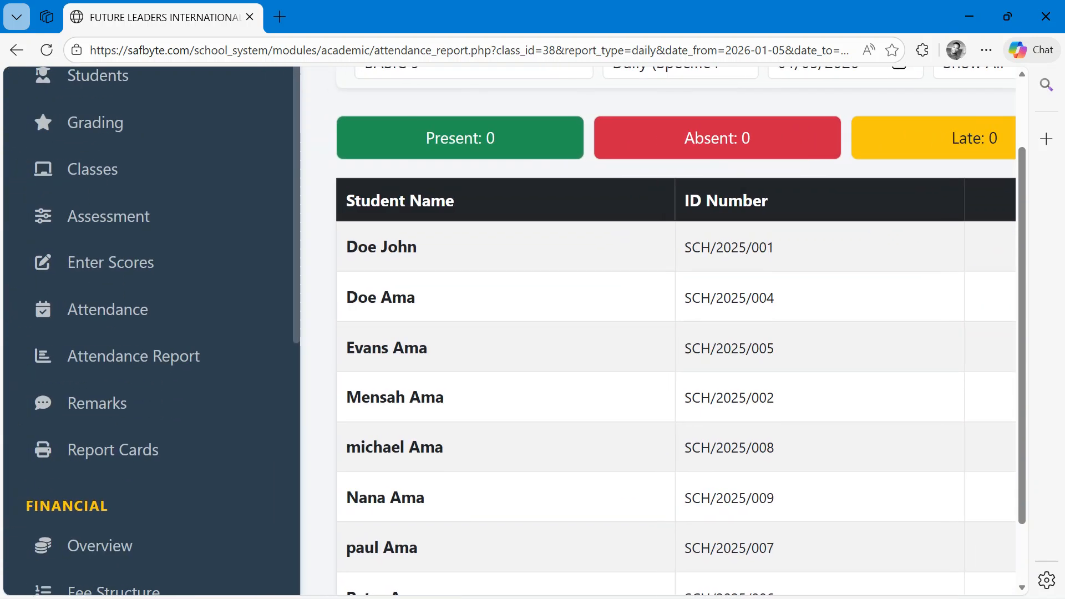
scroll(195, 394, "up", 1)
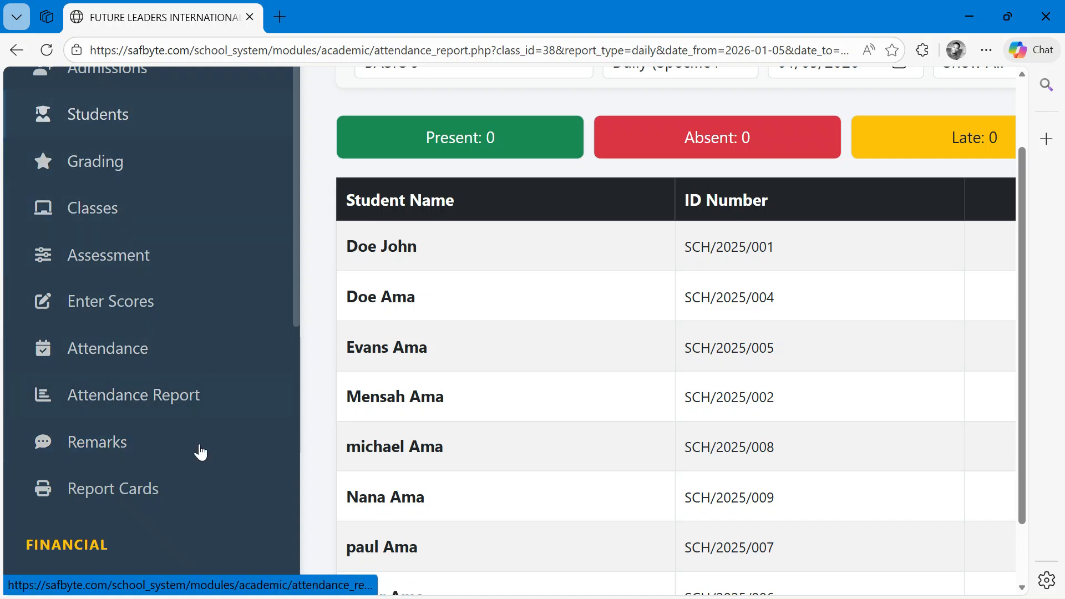
- Open the Student Reports page and load the BASIC 9 (Jhs) class list with the Classic Blue theme
left_click(131, 499)
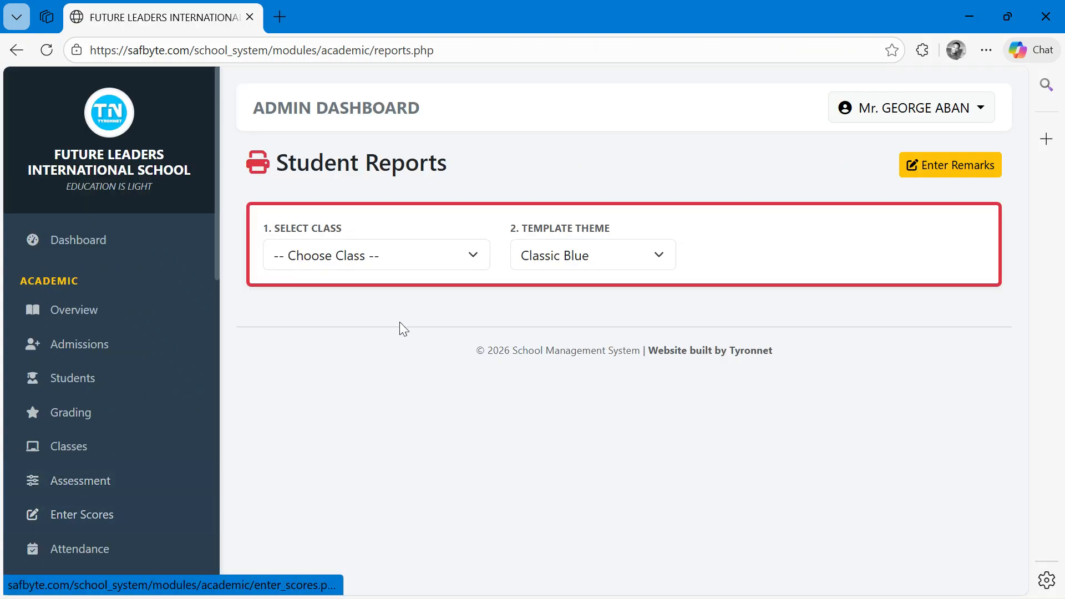
left_click(391, 258)
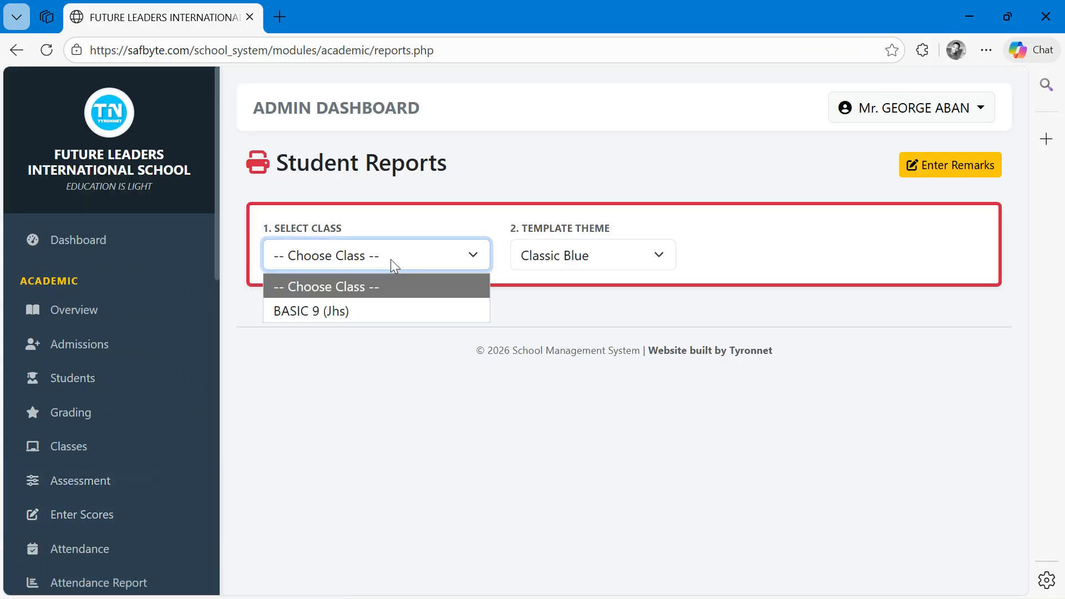
left_click(354, 312)
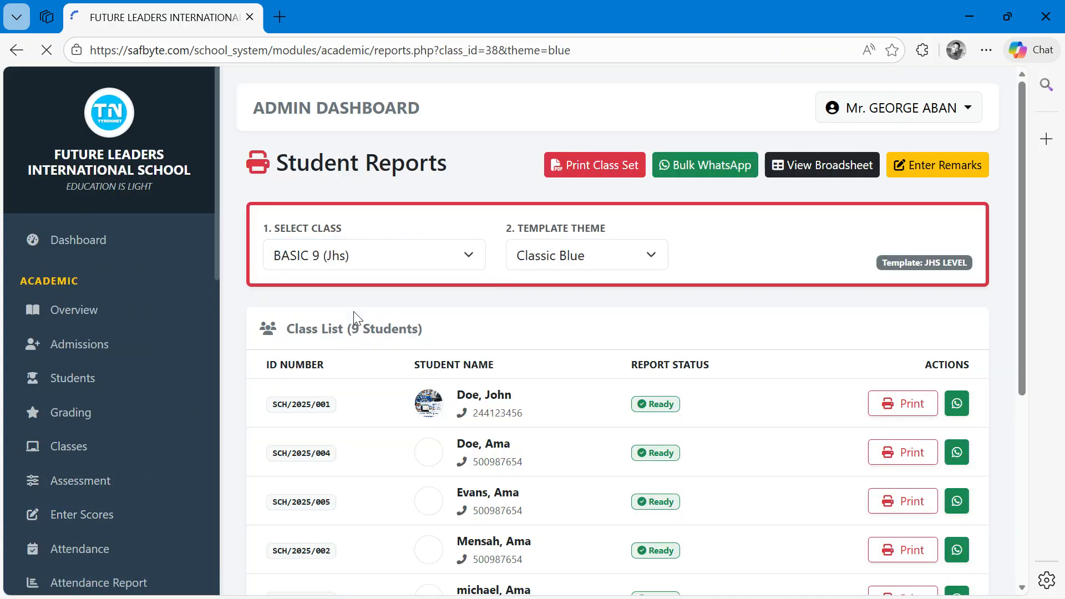
scroll(432, 355, "up", 3)
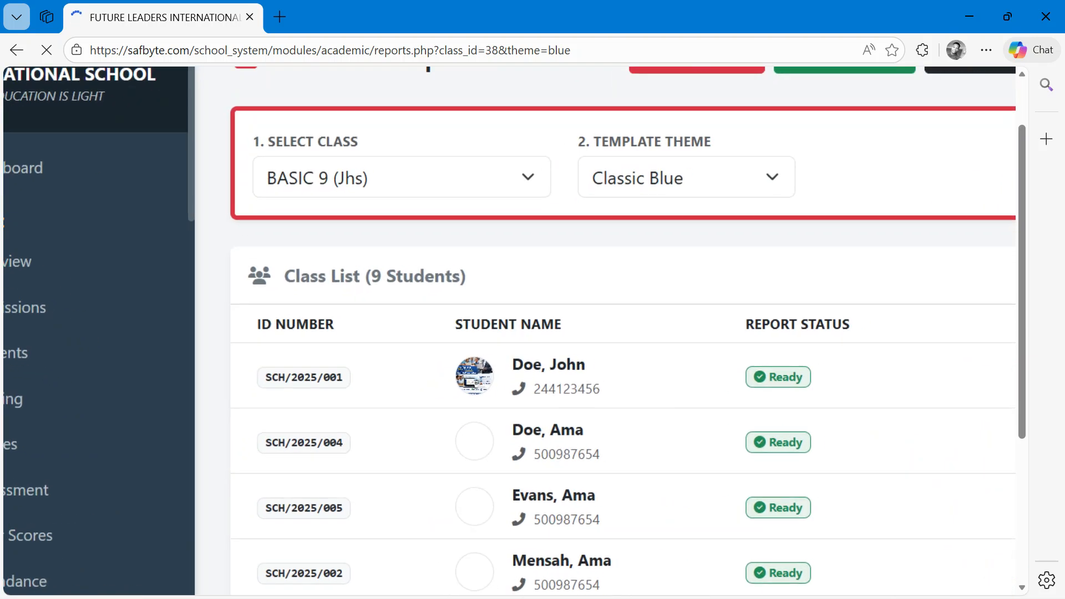
scroll(431, 356, "right", 1)
scroll(431, 355, "down", 2)
scroll(431, 355, "down", 1)
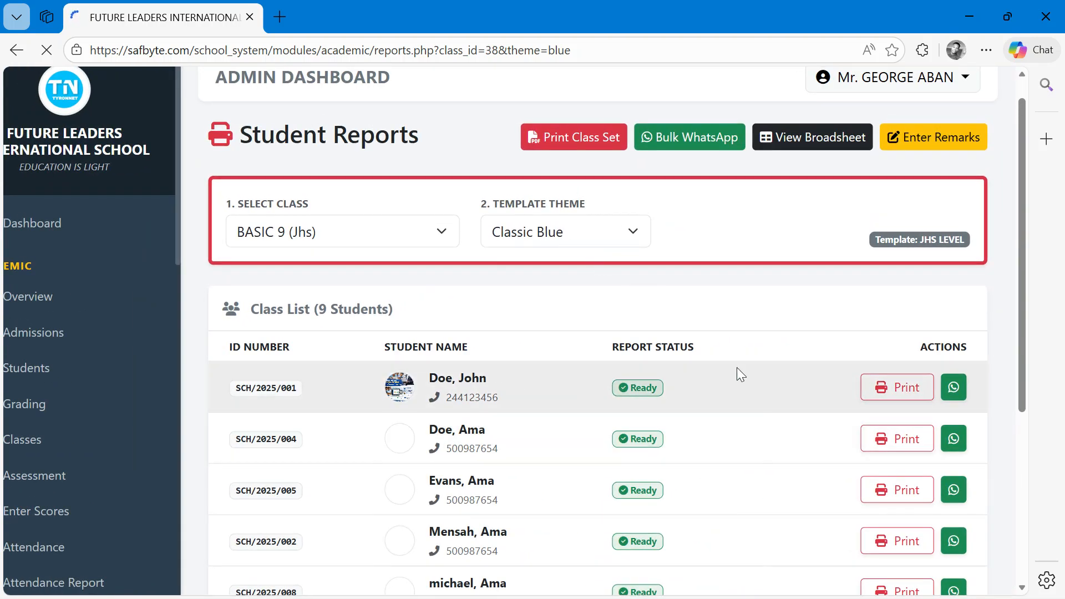
left_click_drag(1023, 235, 1024, 288)
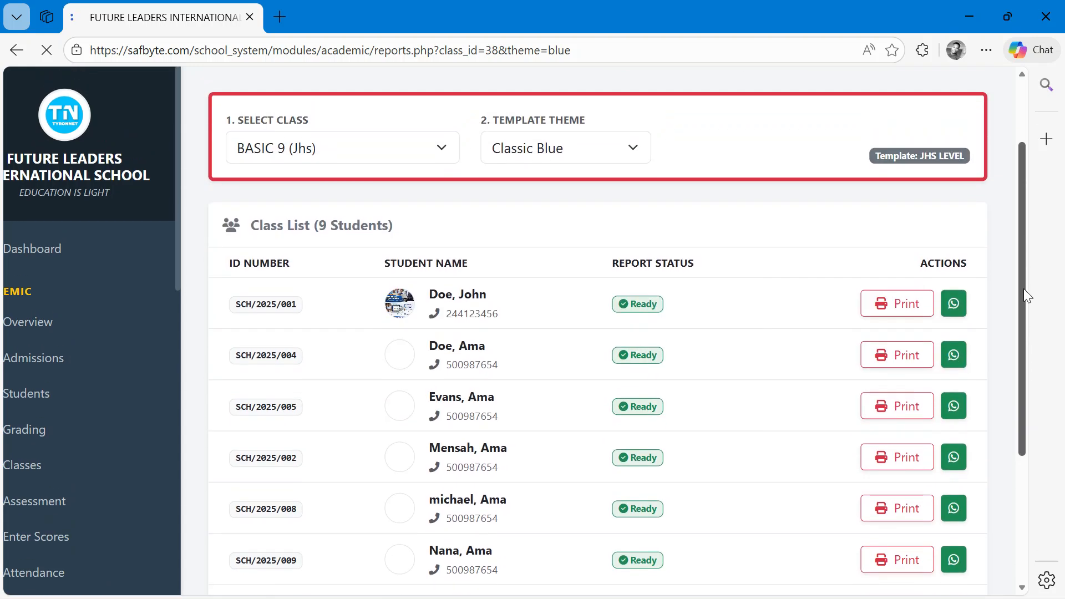
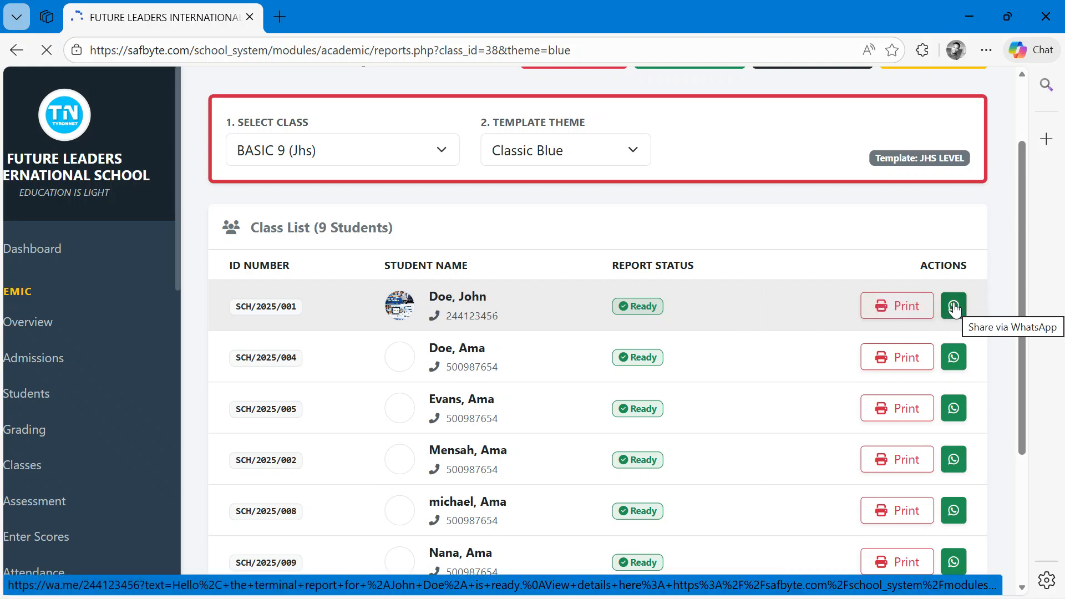
- Open the Student Database and update John Doe's parent phone number in his student details
scroll(172, 402, "left", 1)
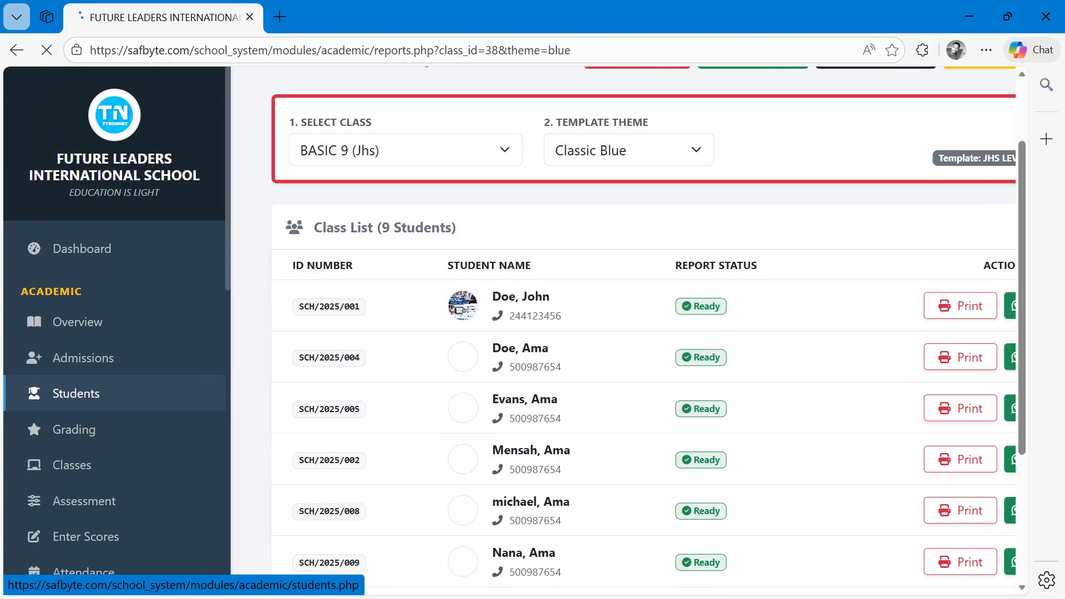
left_click(170, 401)
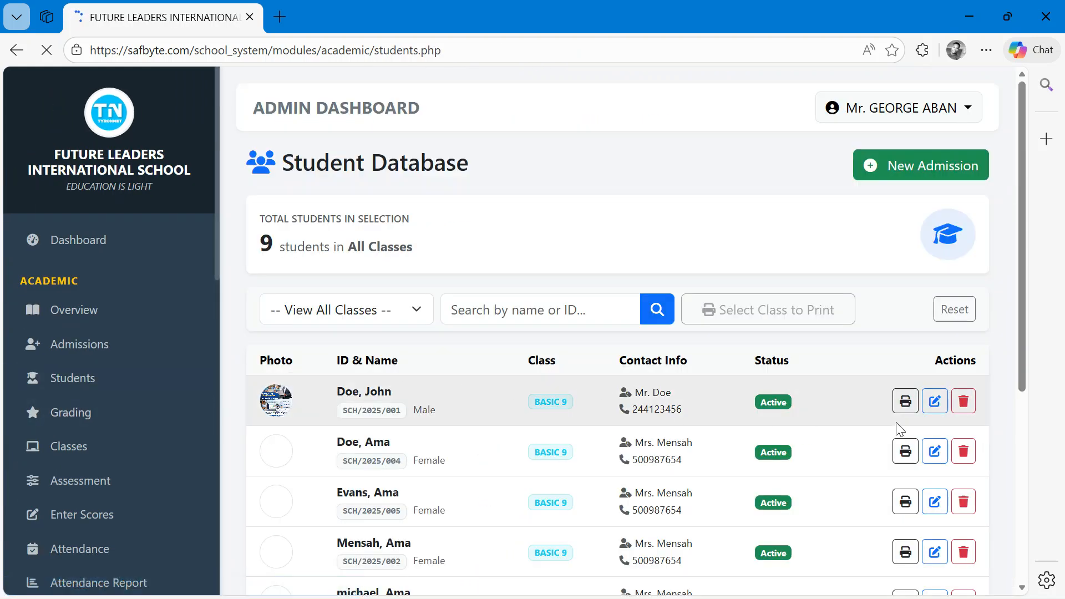
left_click(934, 401)
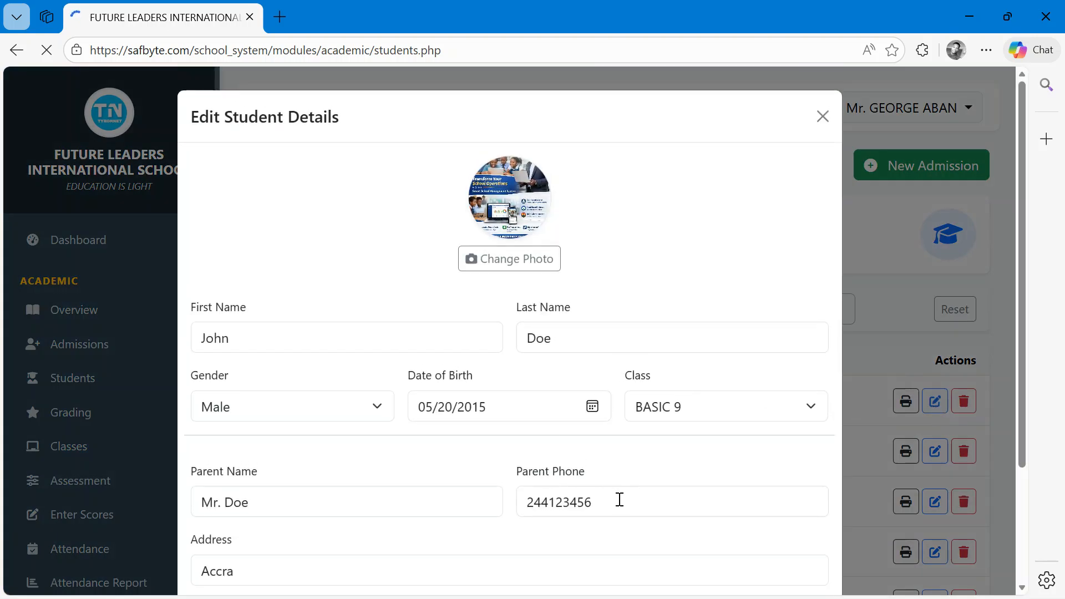
left_click_drag(619, 499, 508, 501)
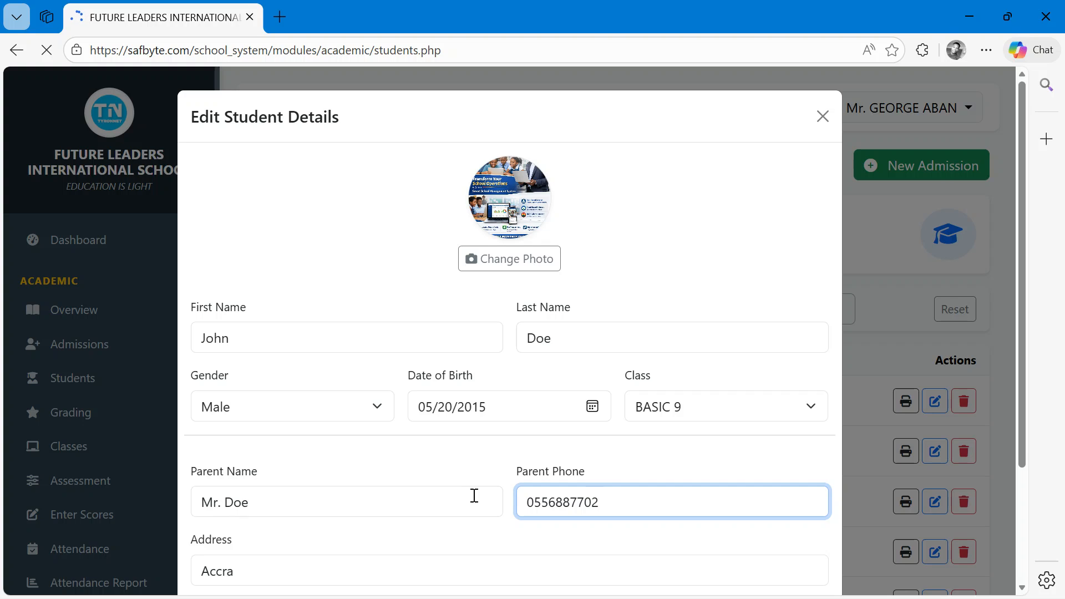
scroll(474, 496, "down", 3)
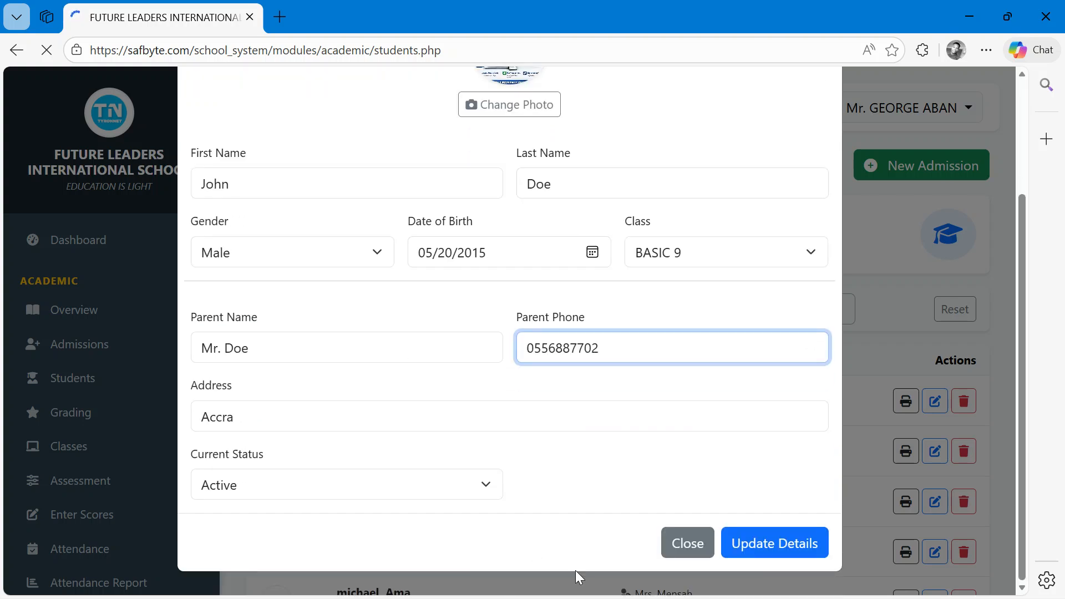
left_click(828, 555)
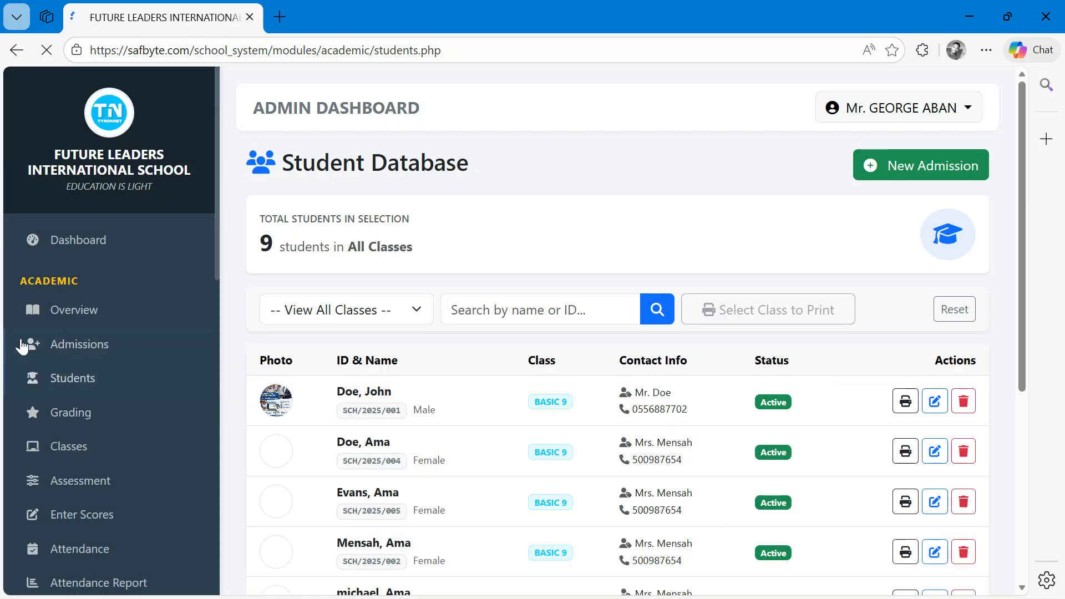
- Return to Report Cards and reload the BASIC 9 (Jhs) class list
scroll(63, 499, "down", 3)
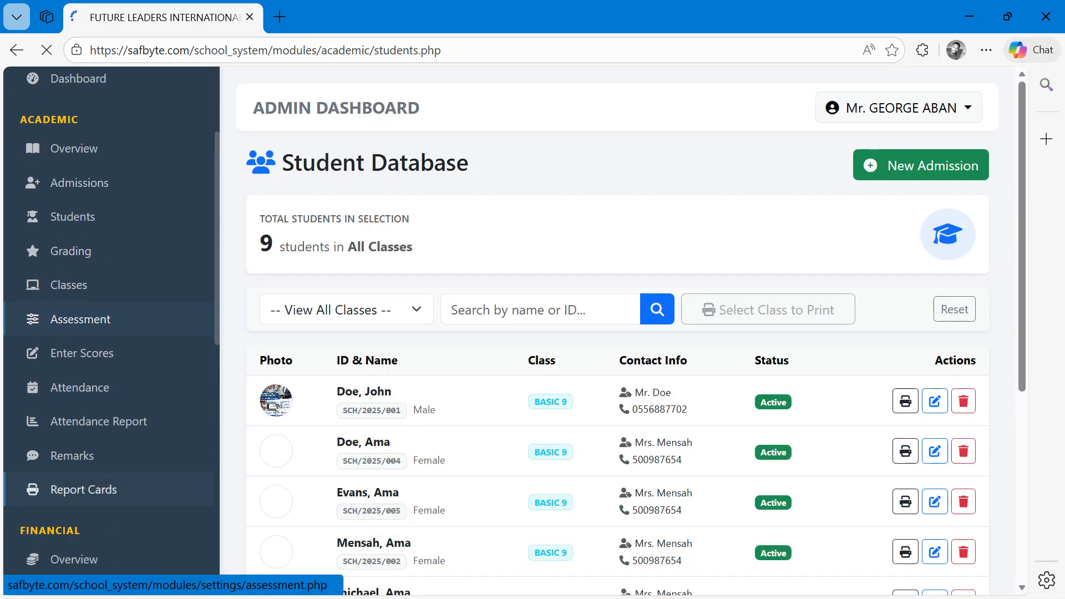
left_click(61, 491)
left_click(366, 254)
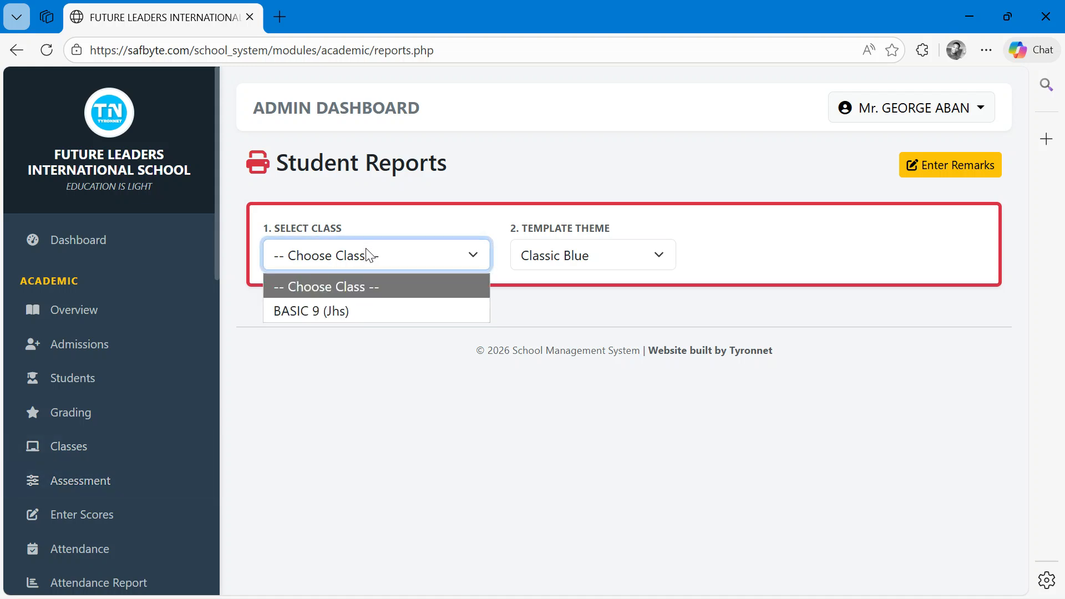
left_click(345, 311)
scroll(412, 387, "down", 1)
scroll(412, 387, "up", 3)
scroll(411, 387, "right", 2)
scroll(893, 189, "right", 3)
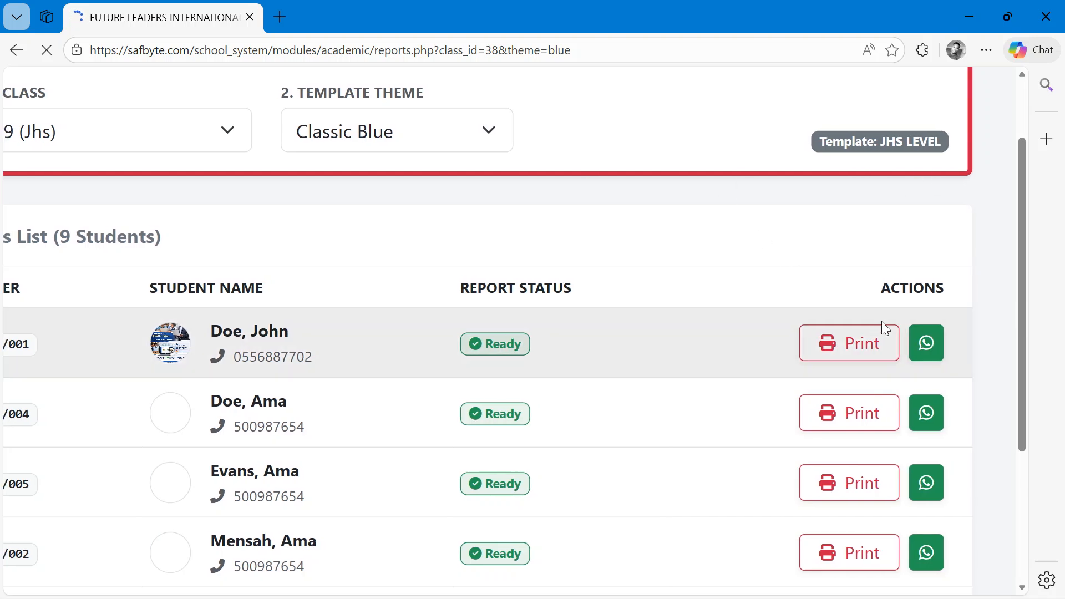
- Share John Doe's terminal report via WhatsApp and send the prepared message in the WhatsApp app
left_click(927, 344)
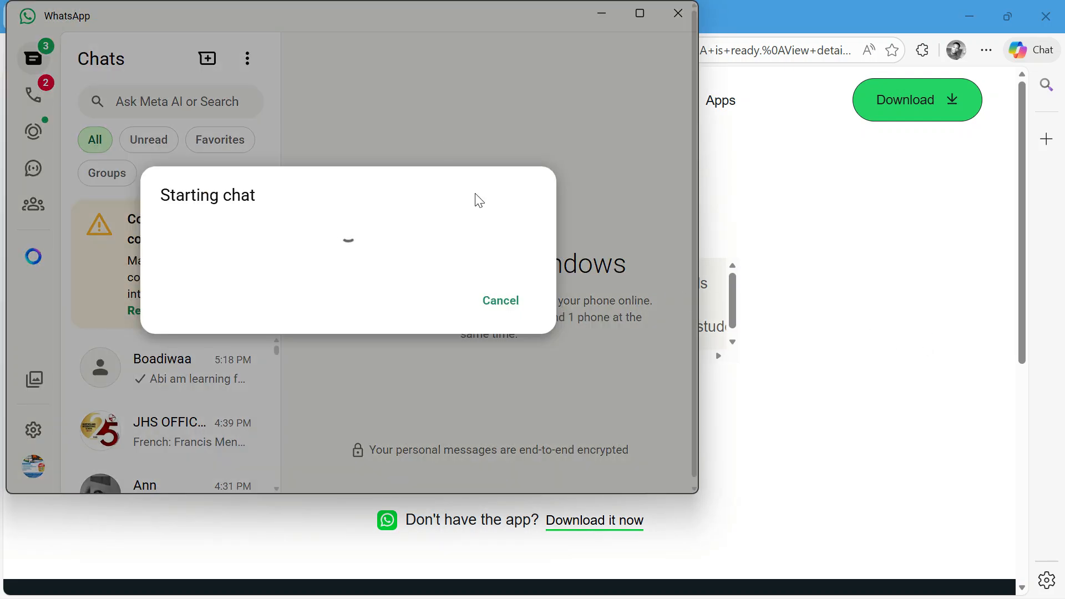
mouse_move(640, 15)
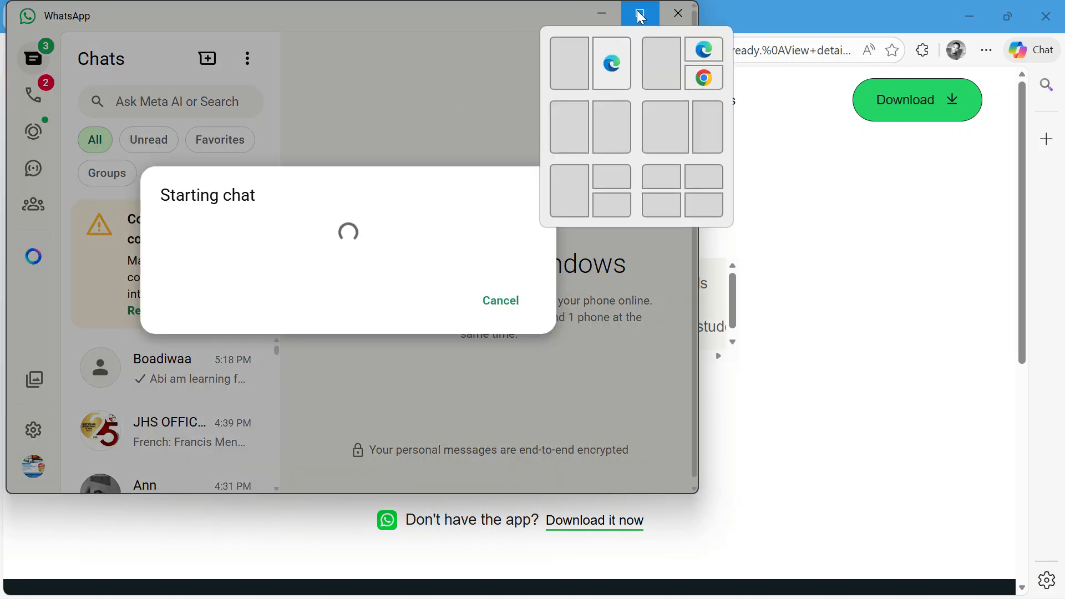
left_click(639, 16)
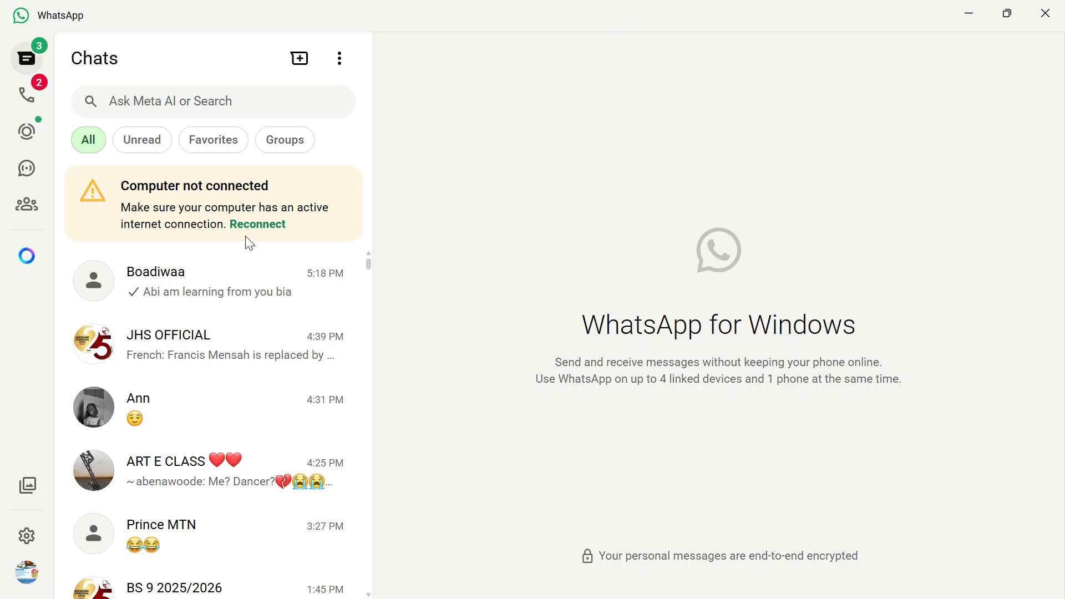
left_click(259, 225)
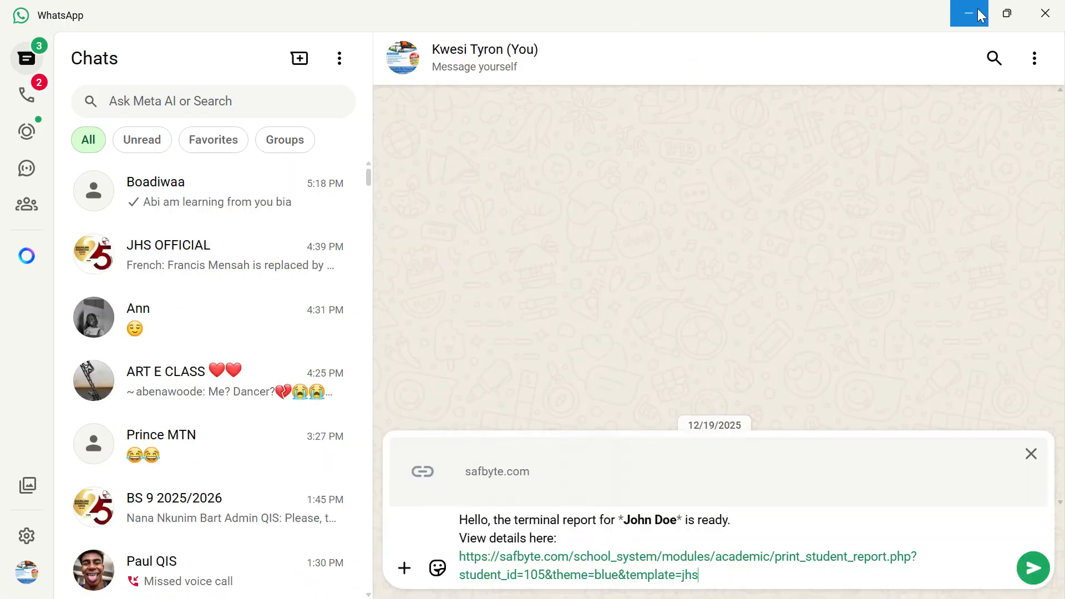
left_click(1029, 571)
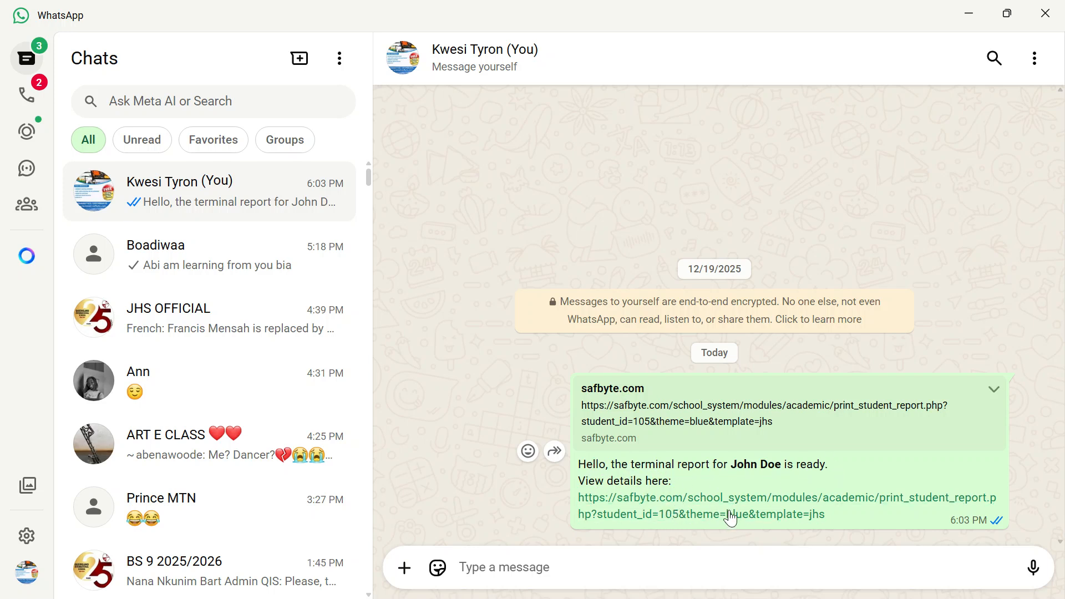
- Open the shared report link and examine John Doe's terminal report in the browser
left_click(644, 503)
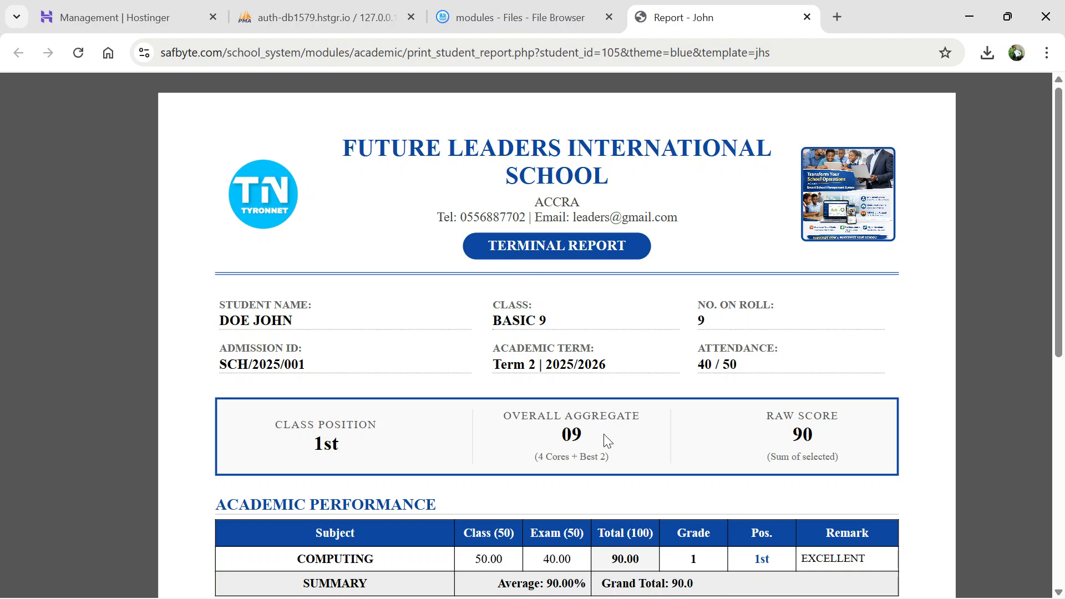
left_click_drag(340, 447, 264, 427)
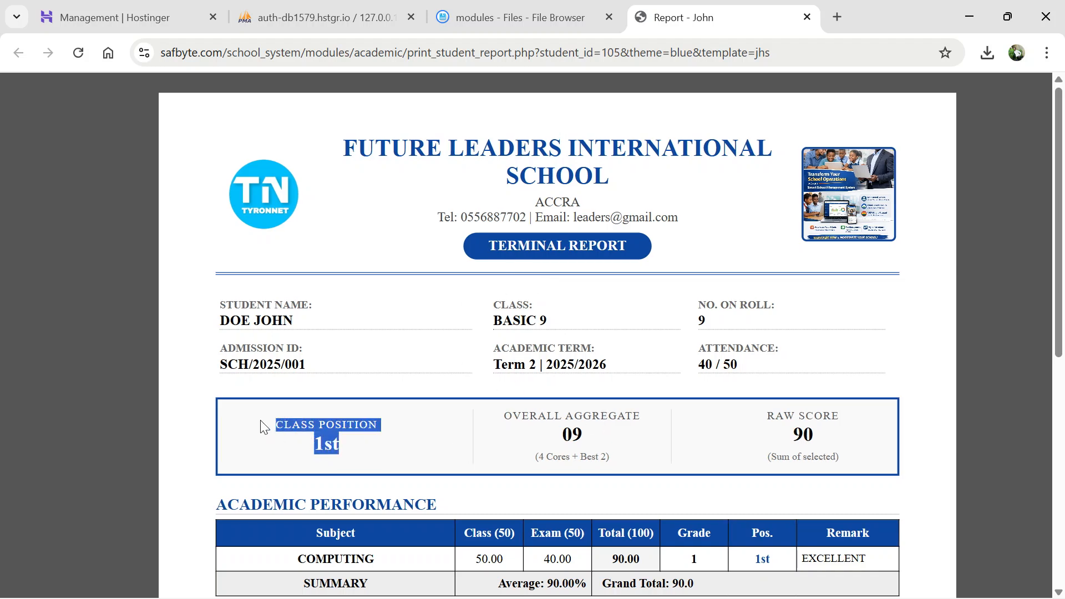
left_click(343, 444)
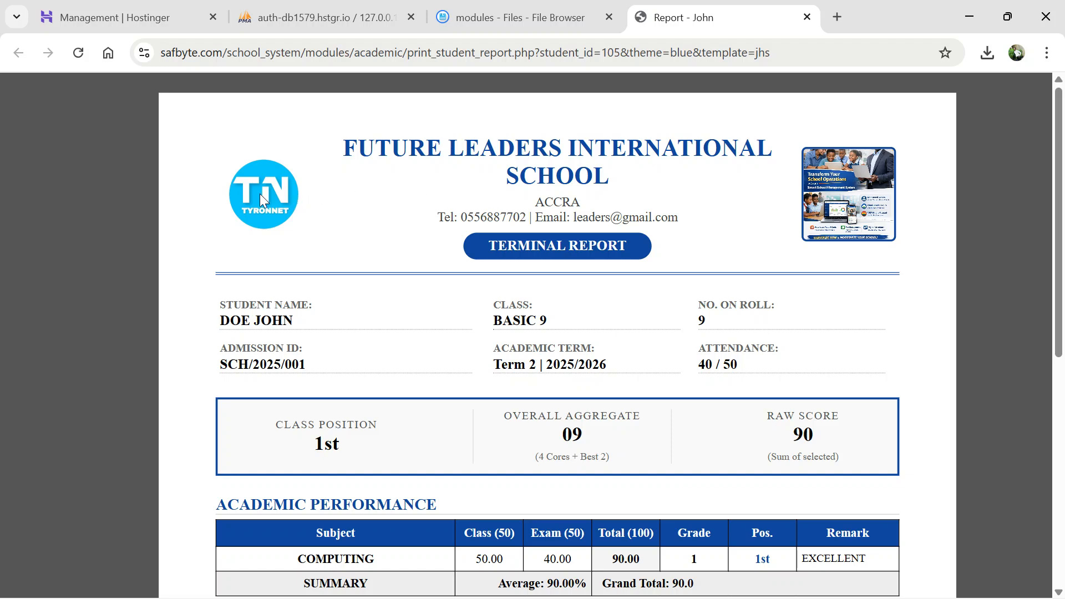
left_click_drag(217, 339, 826, 359)
left_click(831, 367)
left_click_drag(828, 437, 789, 439)
left_click_drag(592, 439, 560, 442)
scroll(560, 433, "down", 3)
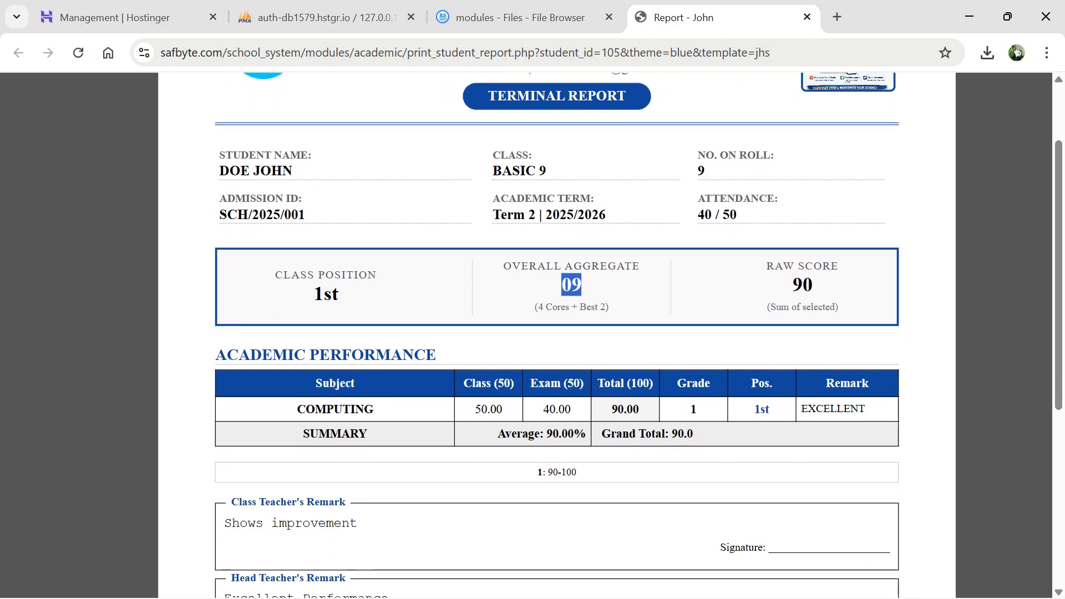
left_click_drag(764, 427, 377, 382)
scroll(314, 375, "down", 5)
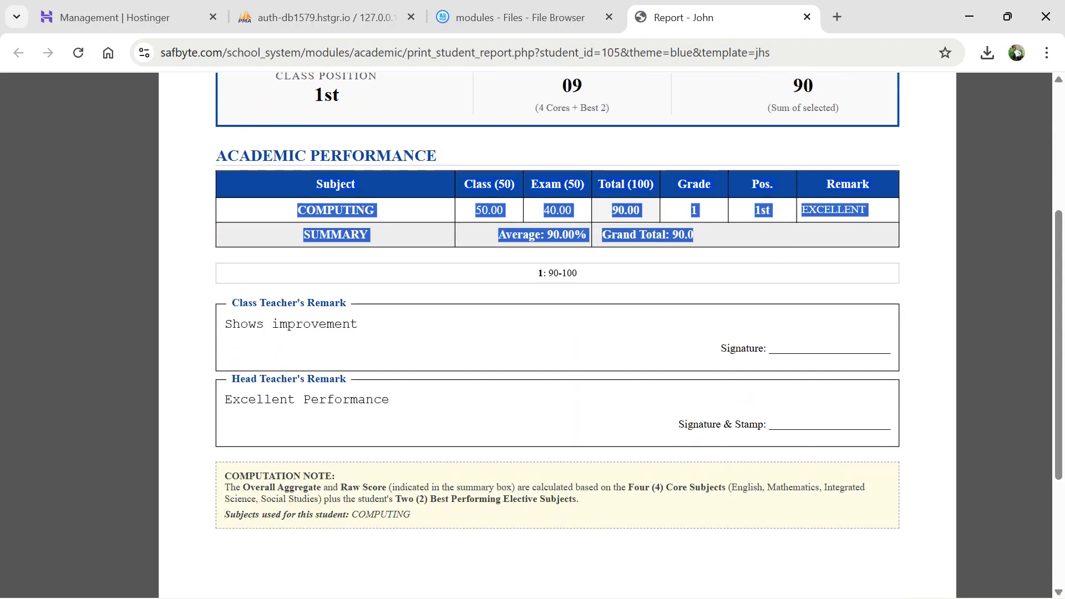
left_click_drag(656, 458, 518, 276)
scroll(519, 275, "up", 7)
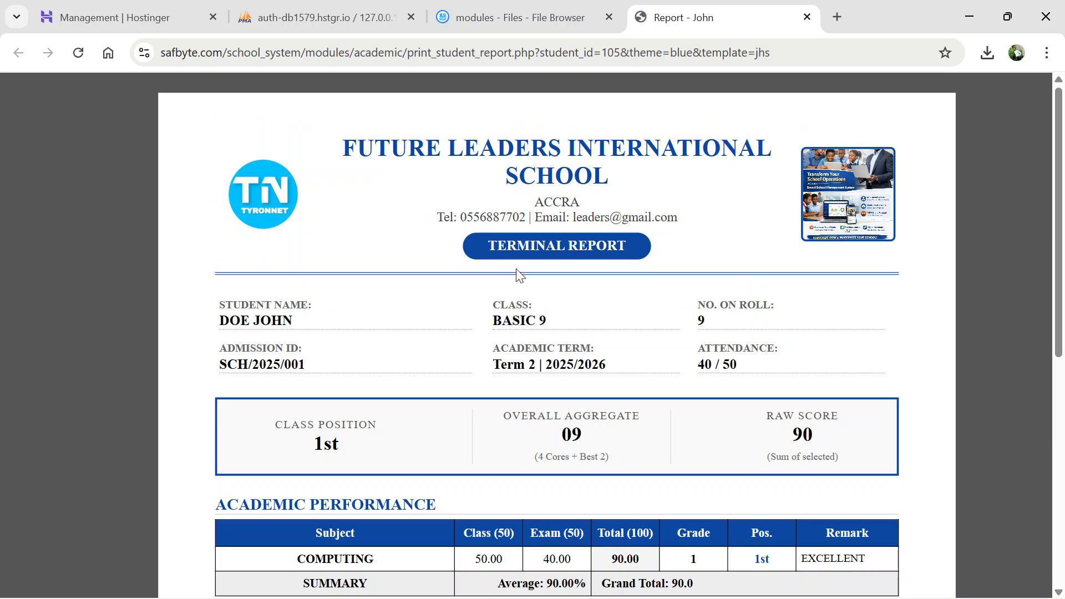
- Close the opened report tab and the WhatsApp share tab, returning to the school system browser
left_click(808, 17)
key("alt+Tab")
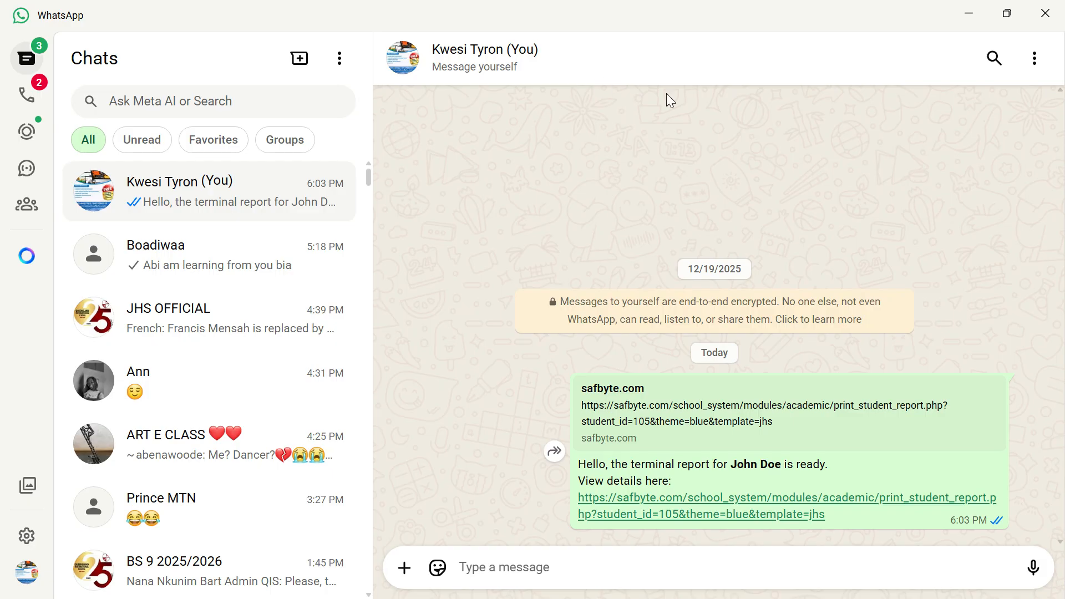
key("alt+Tab")
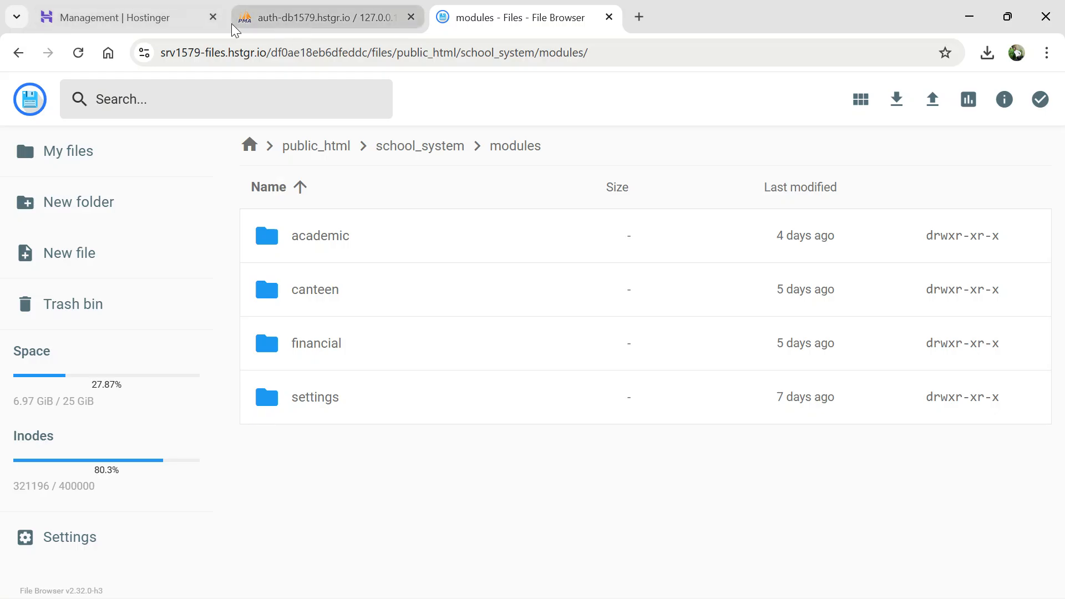
key("alt+Tab")
key("Tab")
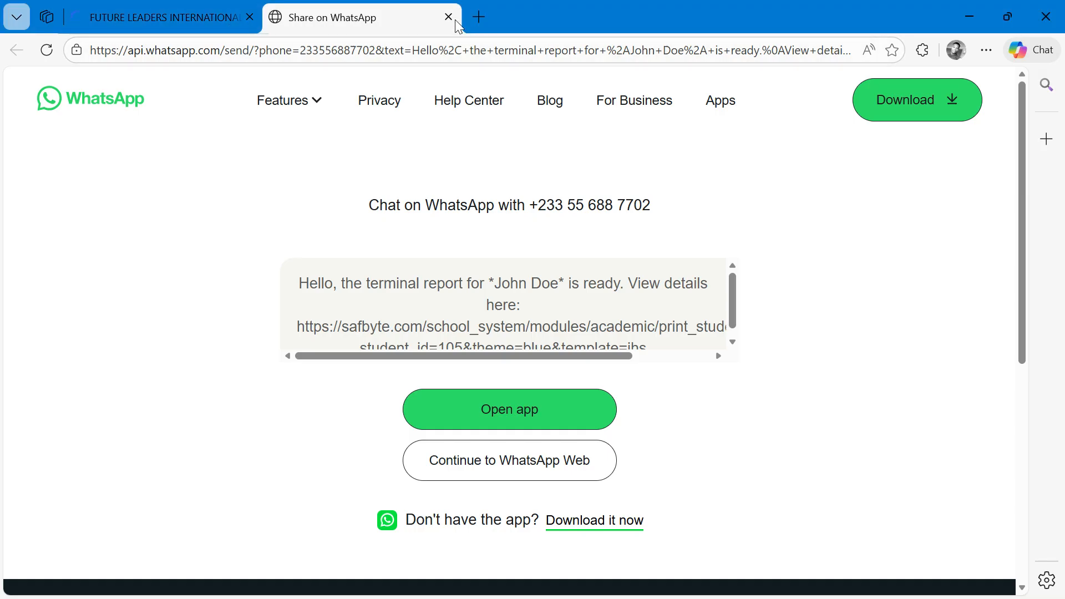
left_click(448, 17)
- Preview John Doe's report for printing as PDF, then cancel the print dialog
left_click(843, 346)
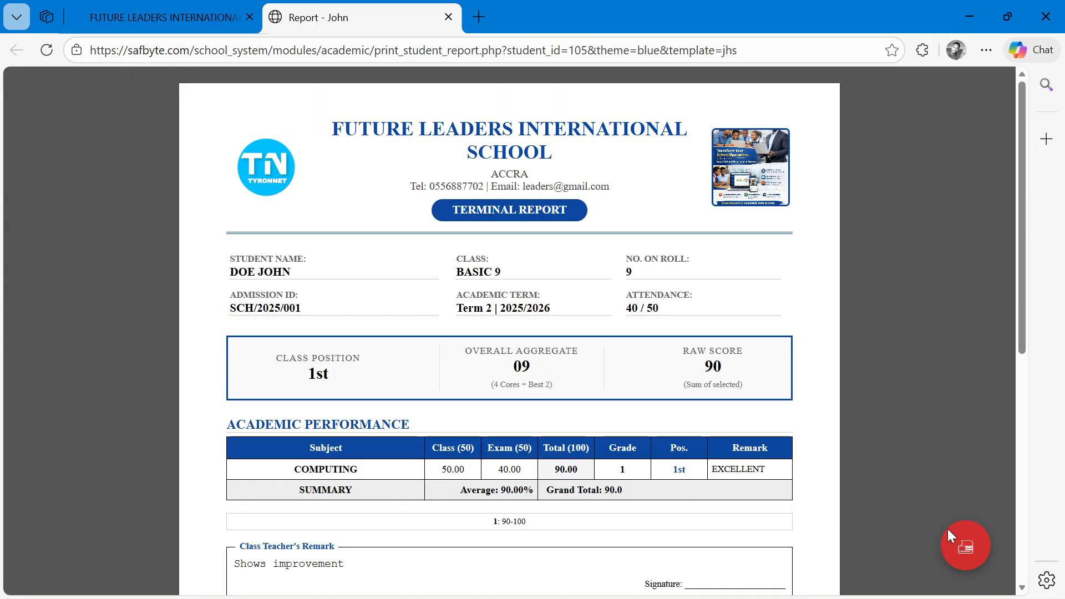
left_click(977, 550)
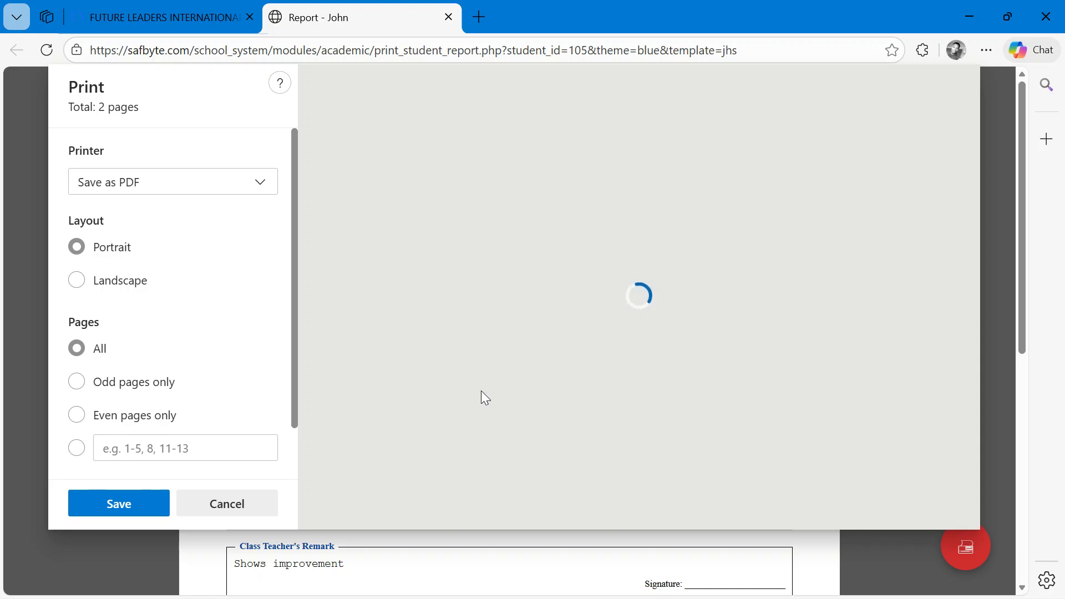
scroll(849, 281, "down", 10)
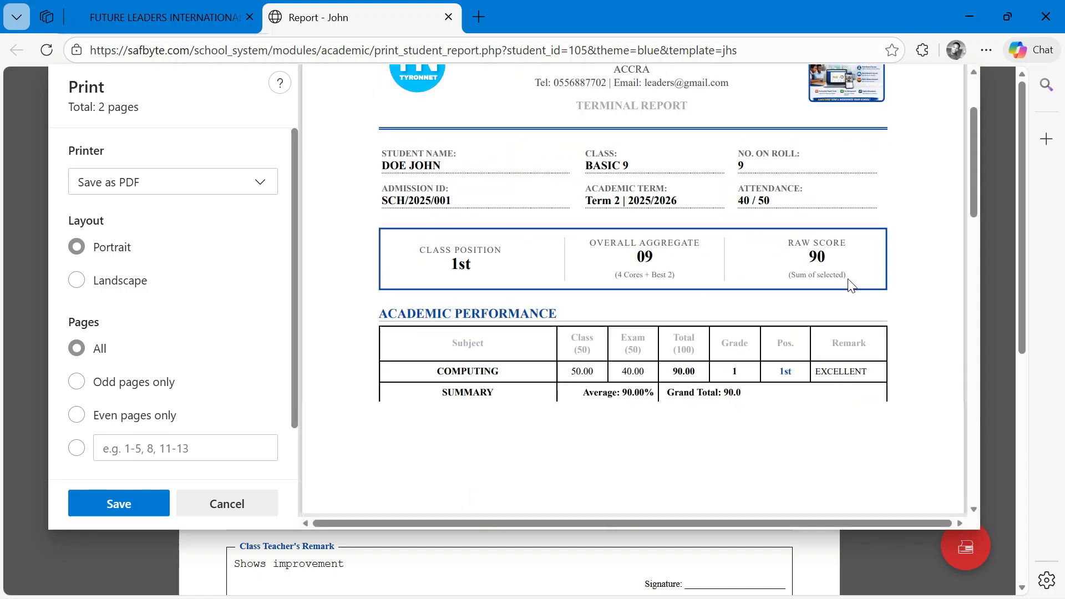
scroll(852, 285, "up", 10)
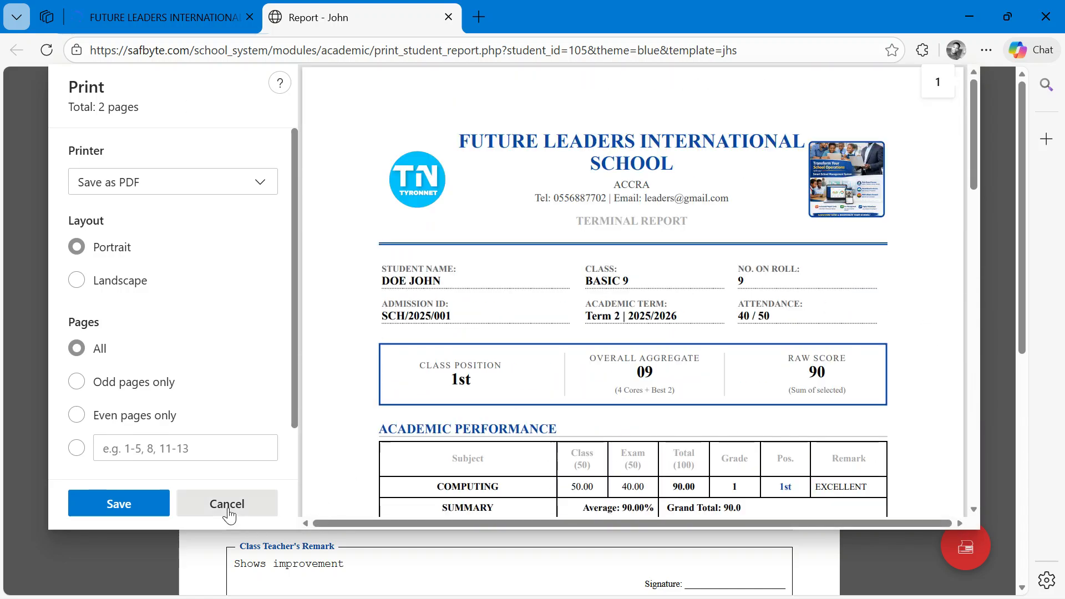
left_click(227, 504)
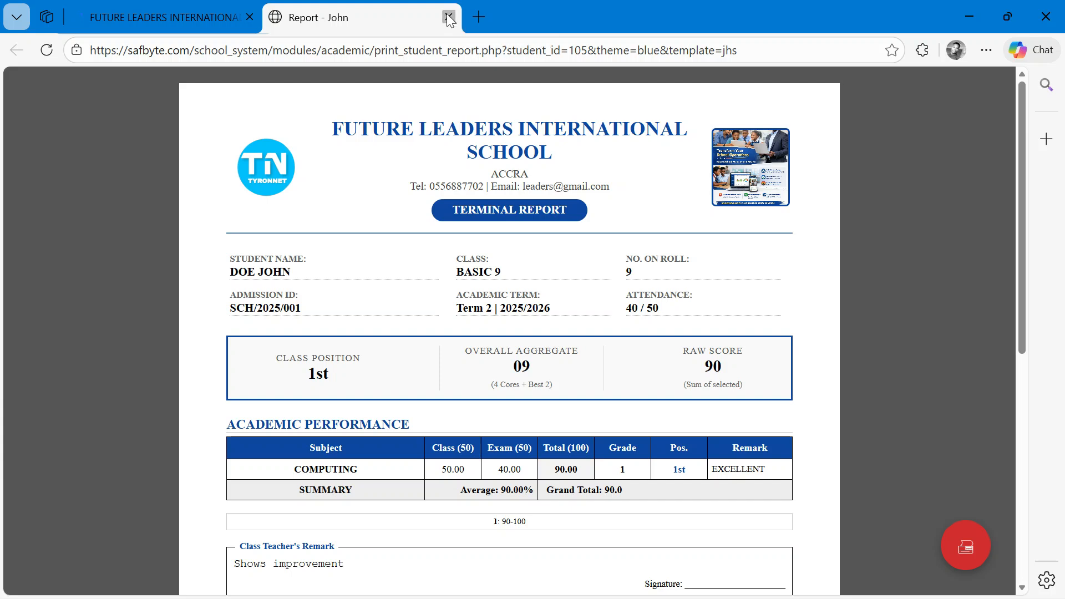
- Open the BASIC 9 class broadsheet and scroll through its charts and ranking table
left_click(203, 17)
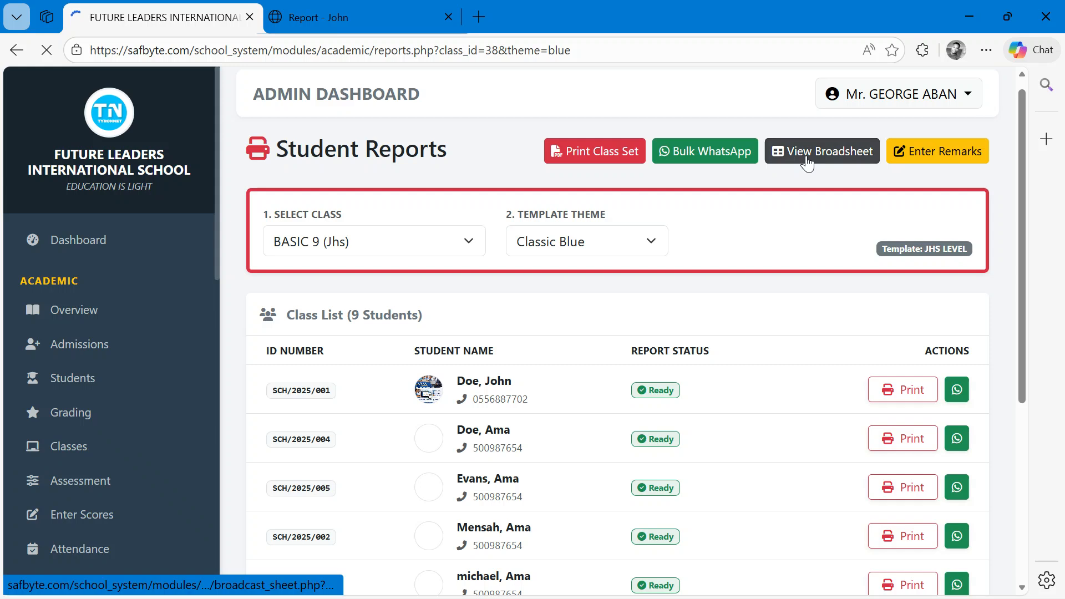
left_click(814, 161)
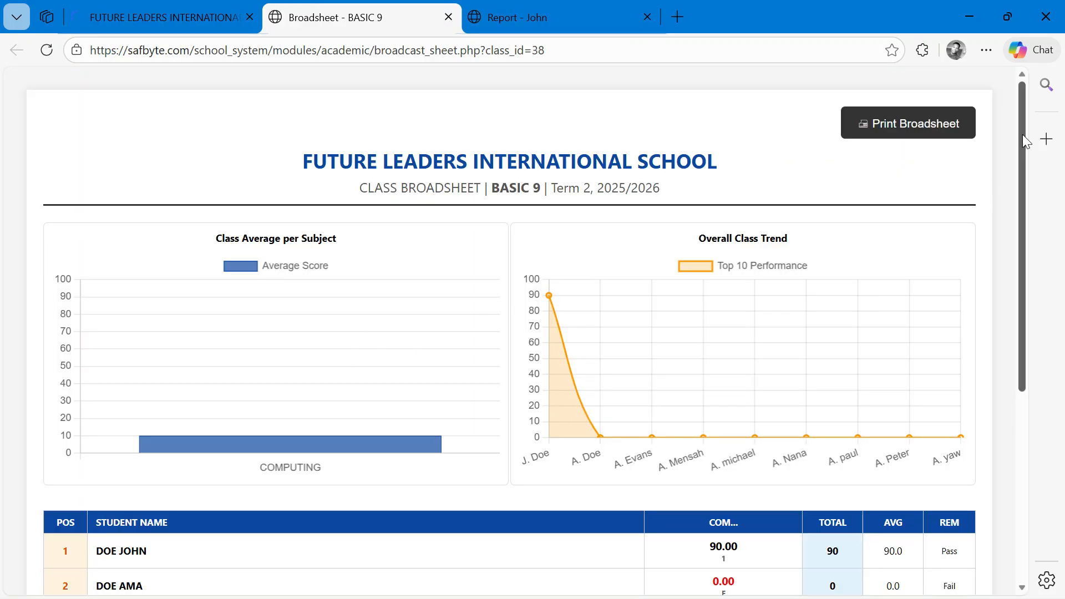
scroll(1014, 208, "down", 5)
scroll(1013, 305, "down", 1)
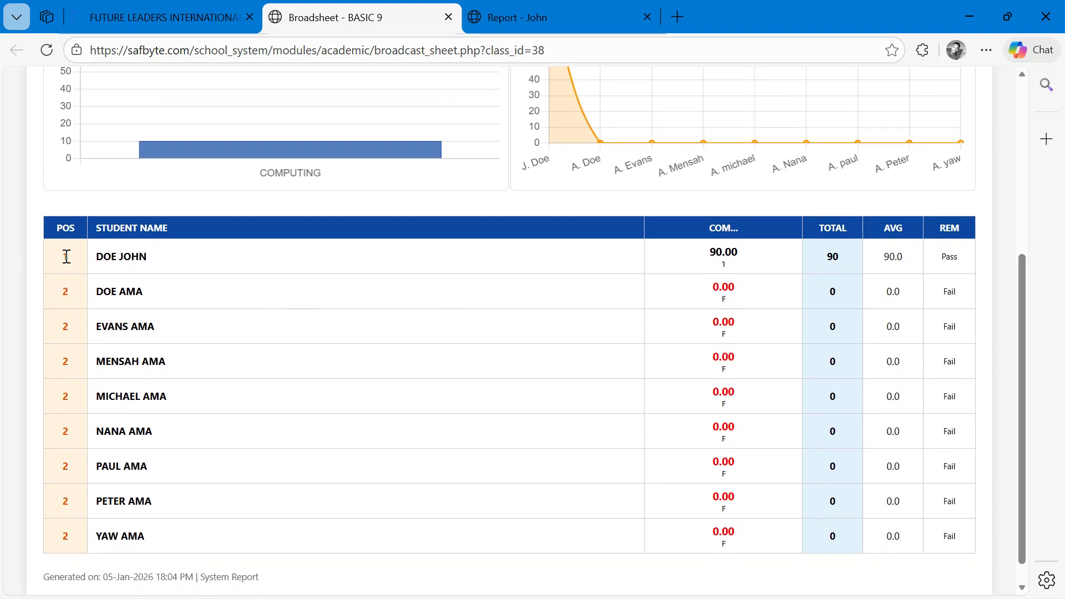
left_click_drag(66, 256, 73, 329)
left_click(750, 243)
scroll(475, 278, "up", 5)
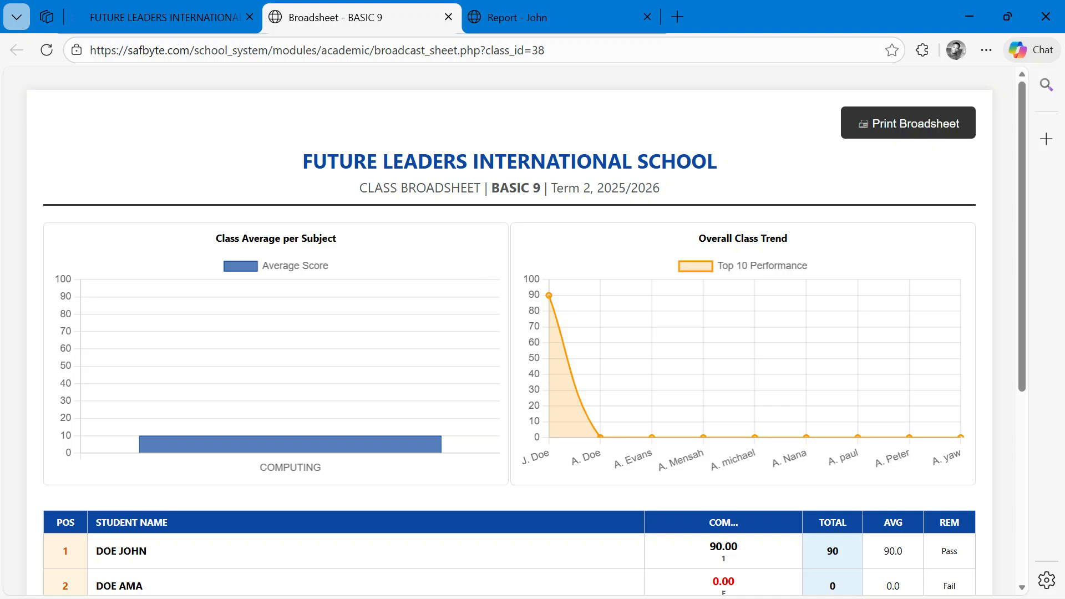
scroll(120, 503, "up", 2)
scroll(121, 503, "down", 2)
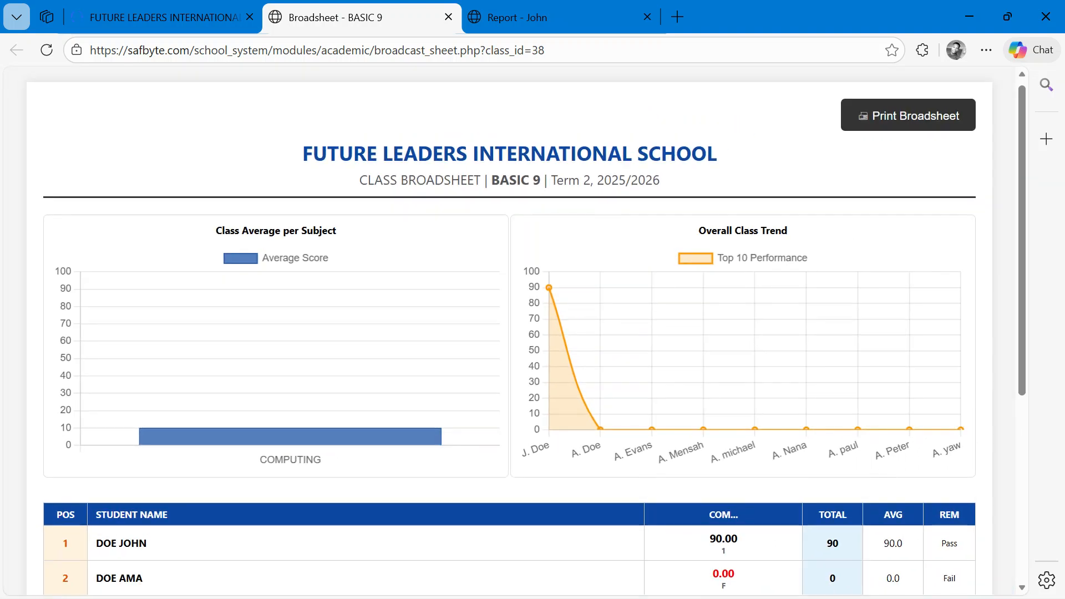
scroll(526, 331, "down", 5)
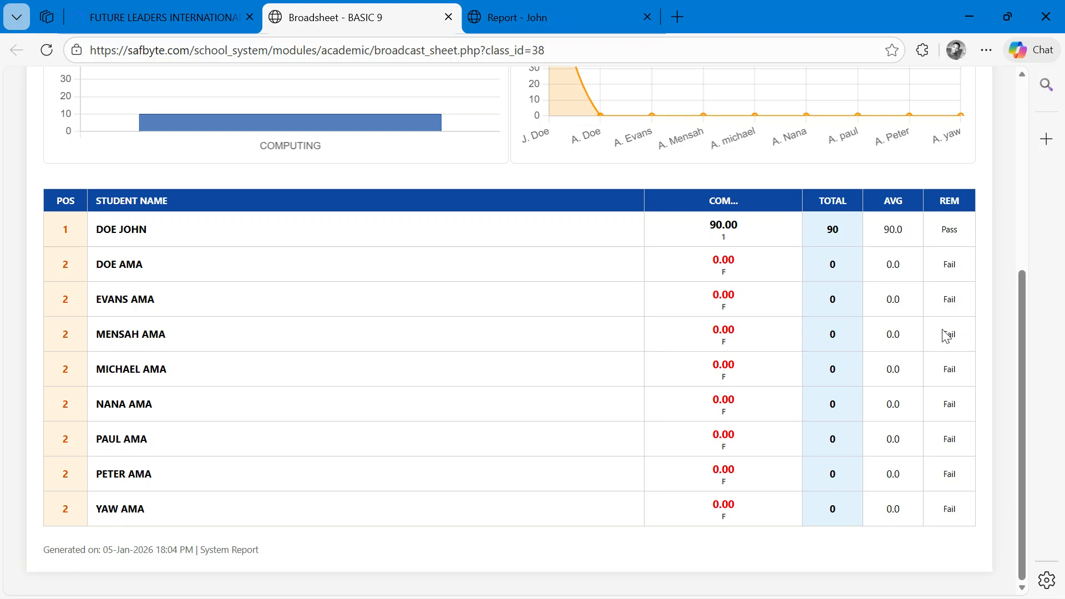
scroll(946, 336, "up", 6)
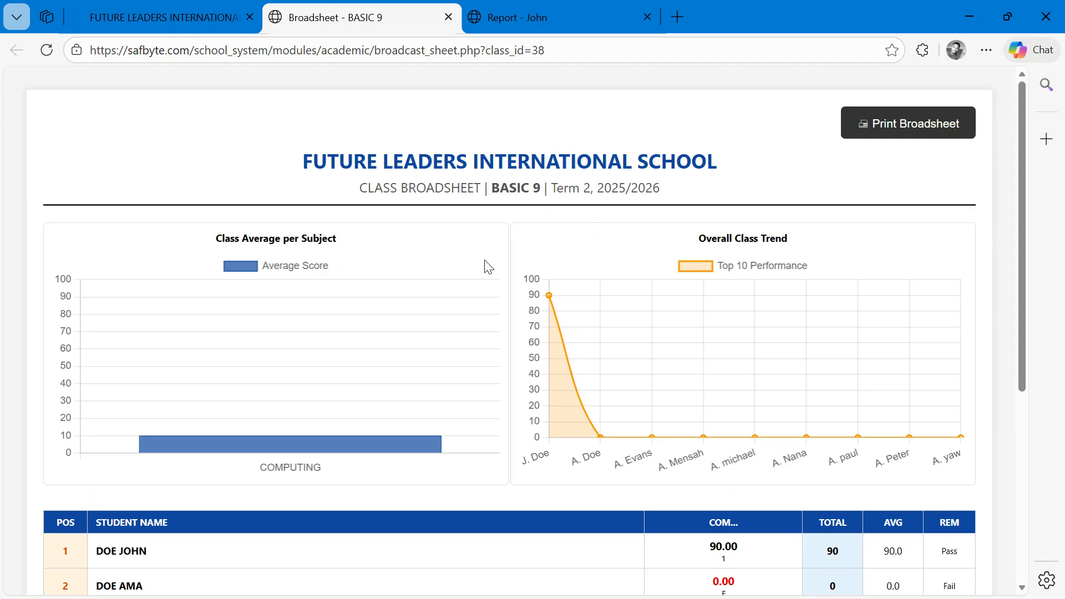
- Preview the BASIC 9 class broadsheet for printing as PDF, then cancel the print dialog
left_click(897, 132)
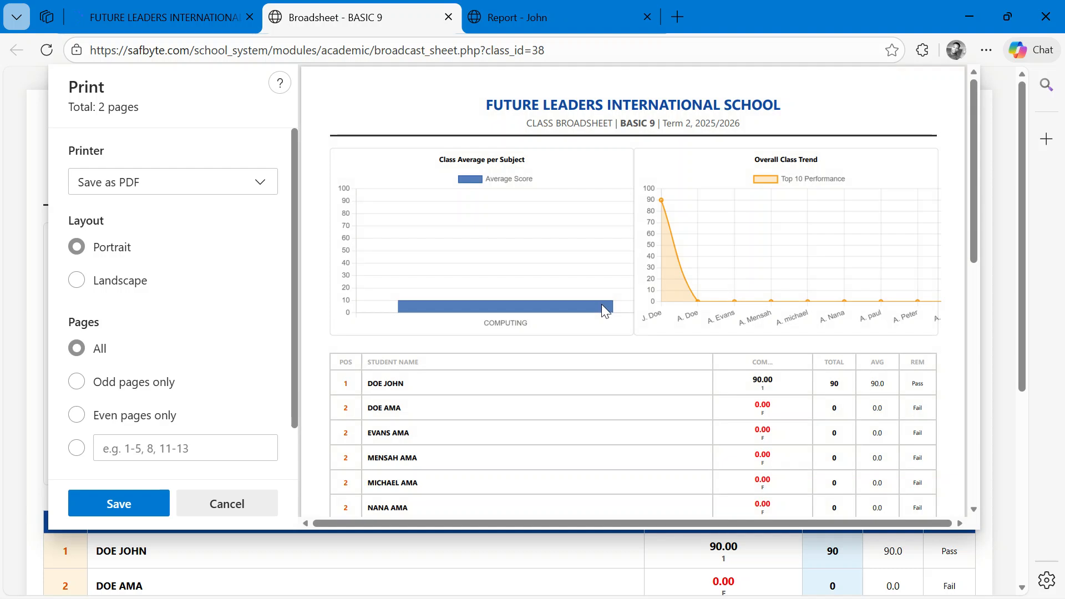
scroll(601, 303, "down", 6)
scroll(601, 303, "up", 6)
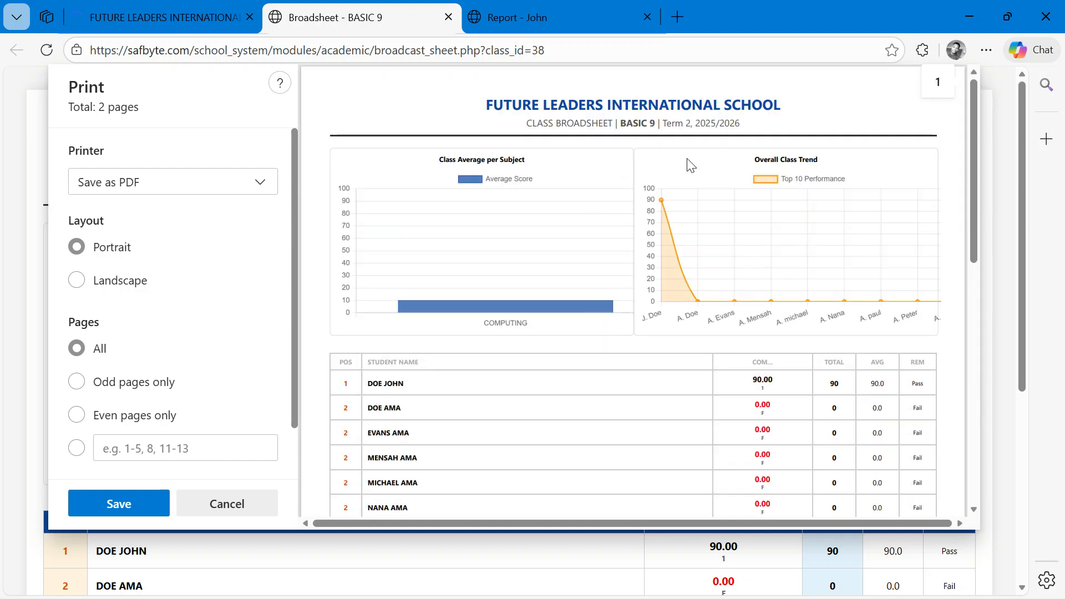
left_click(236, 507)
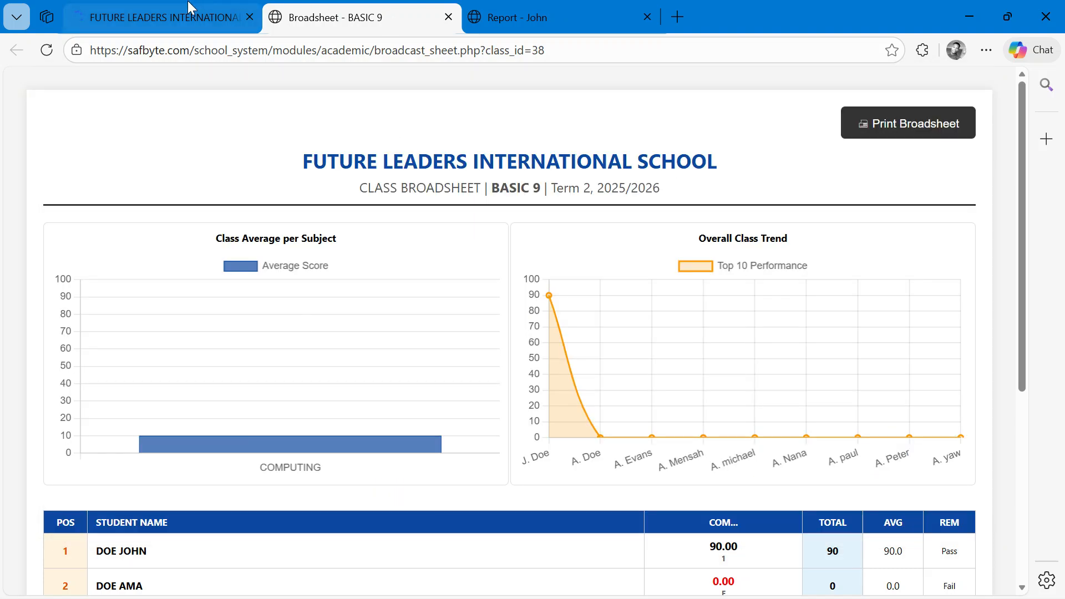
- Return to the school system's Student Reports tab, then minimize the browser windows
left_click(161, 17)
scroll(139, 377, "down", 3)
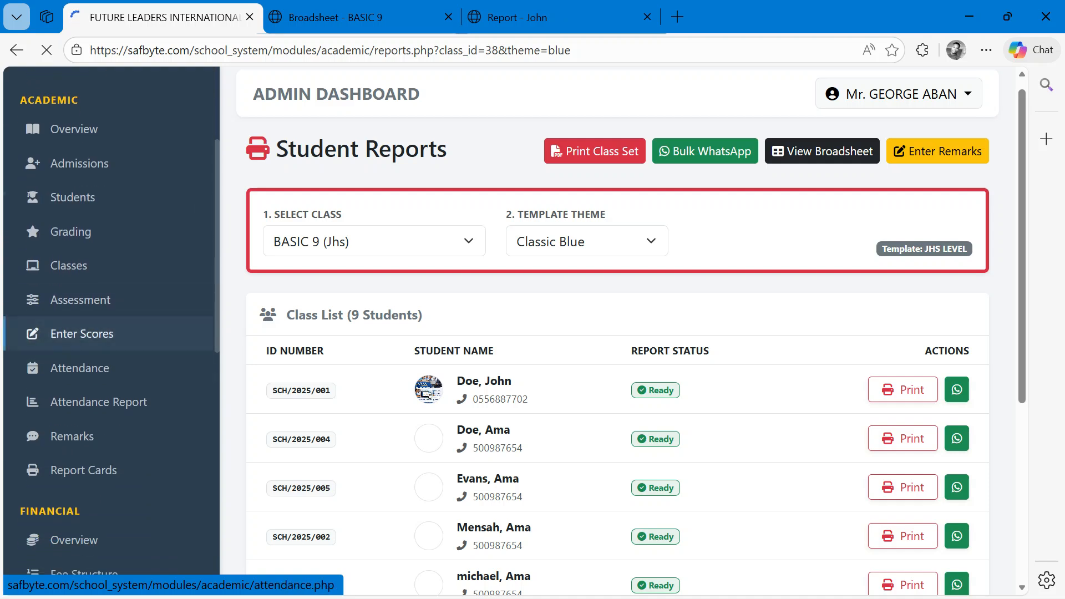
scroll(111, 355, "up", 1)
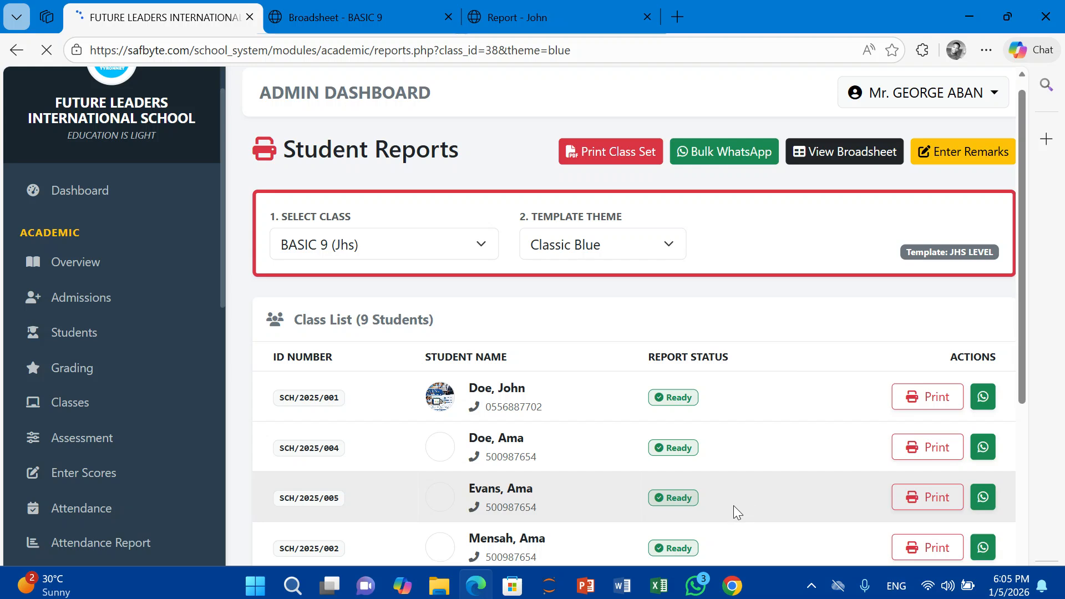
left_click(970, 16)
left_click(969, 16)
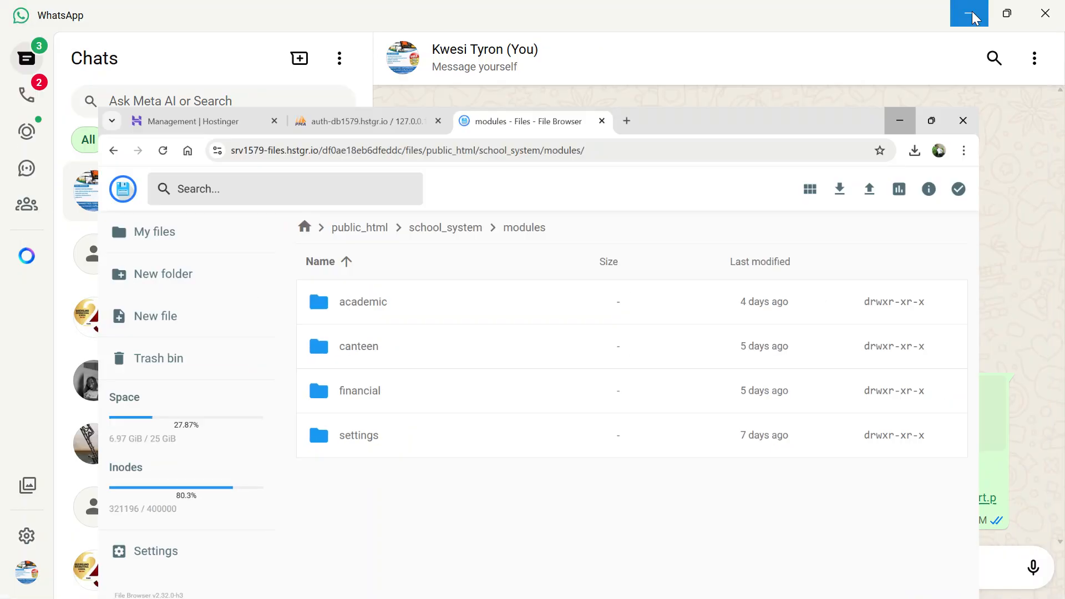